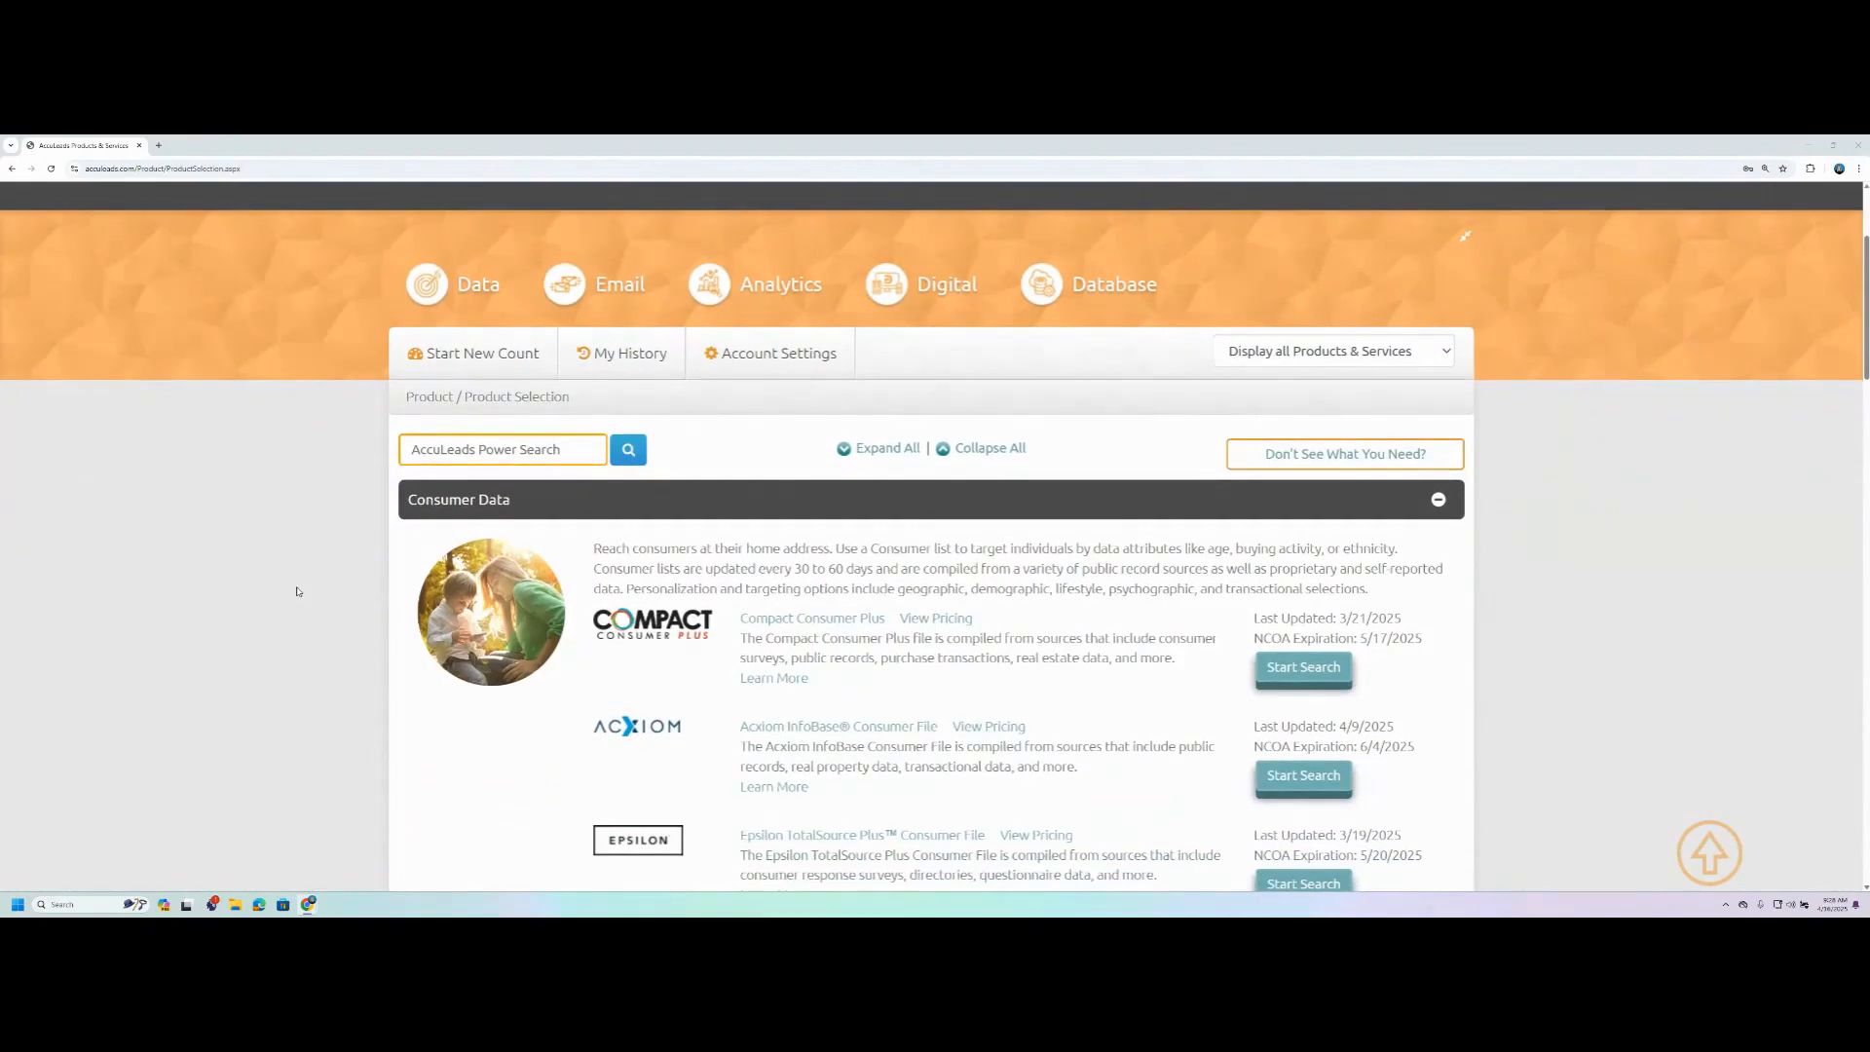
{"action": "scroll", "coordinate": [296, 588], "scroll_direction": "down", "scroll_amount": 1}
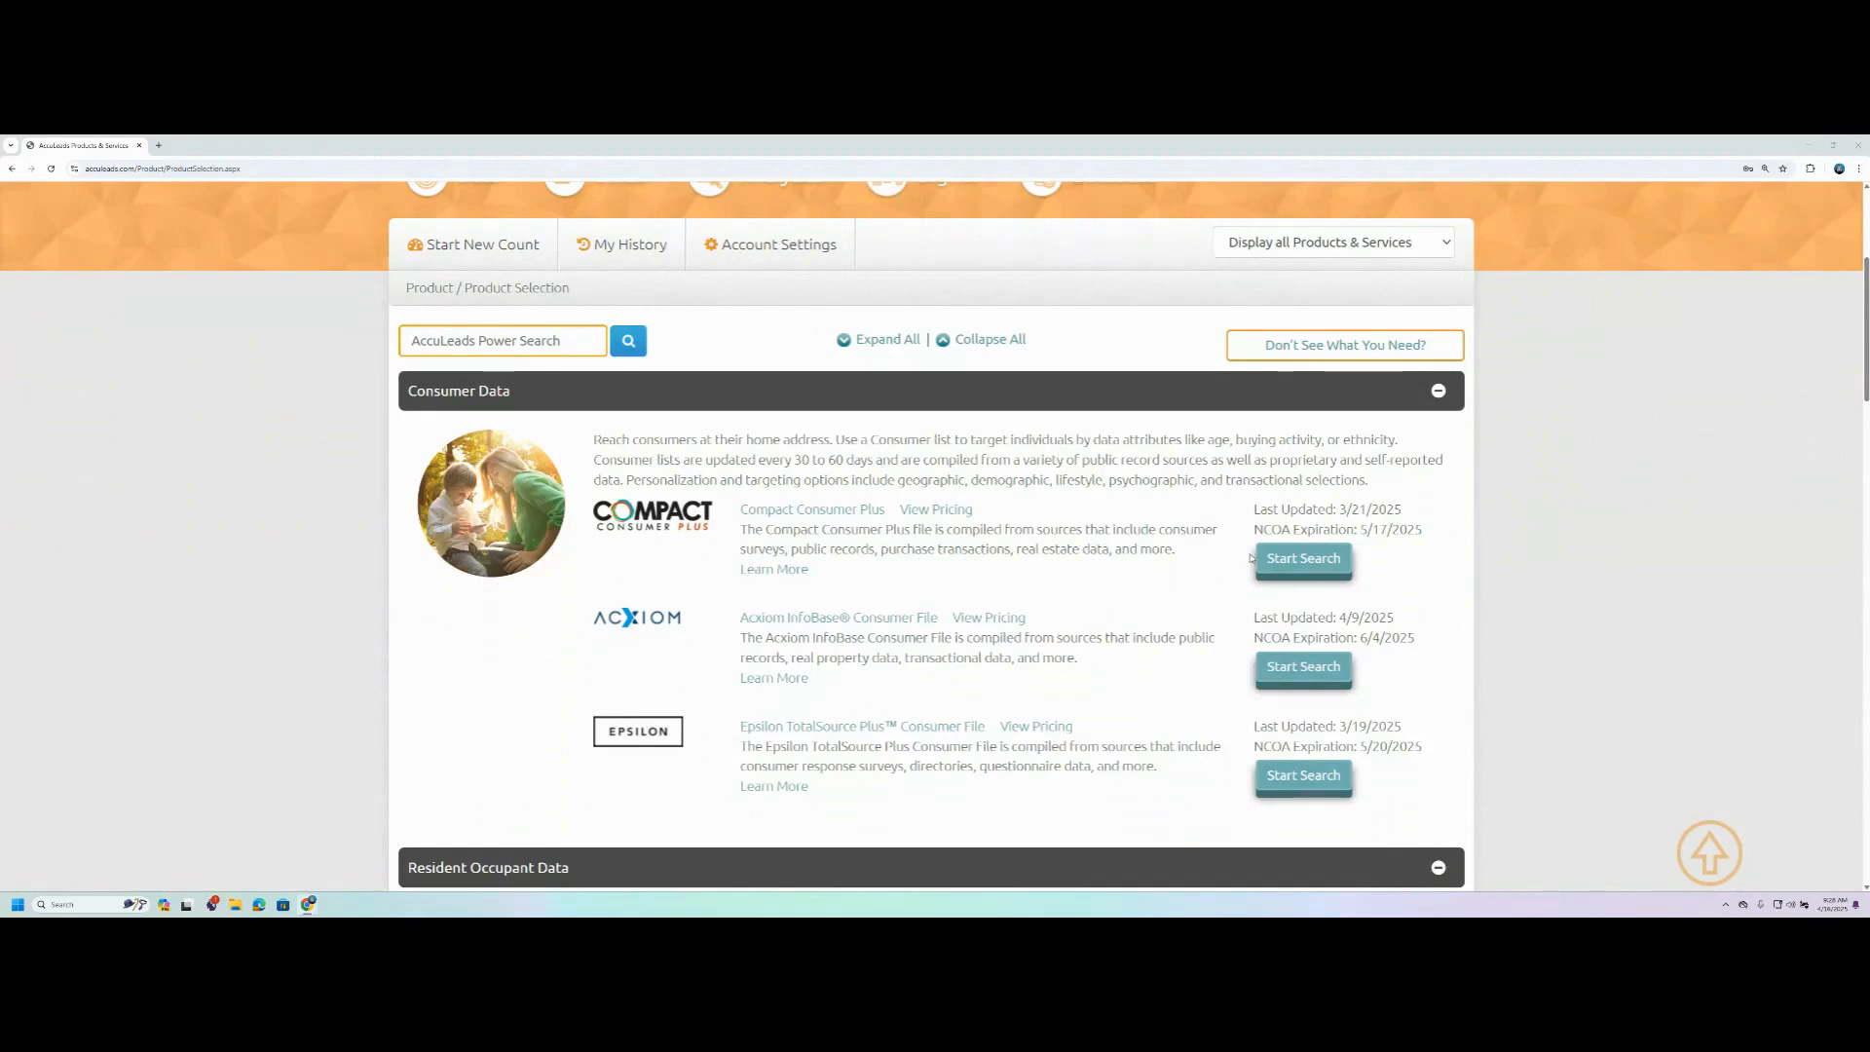
- Start a search with the Compact Consumer Plus file and launch the mapping tool for geographic selection
{"action": "left_click", "coordinate": [1291, 563]}
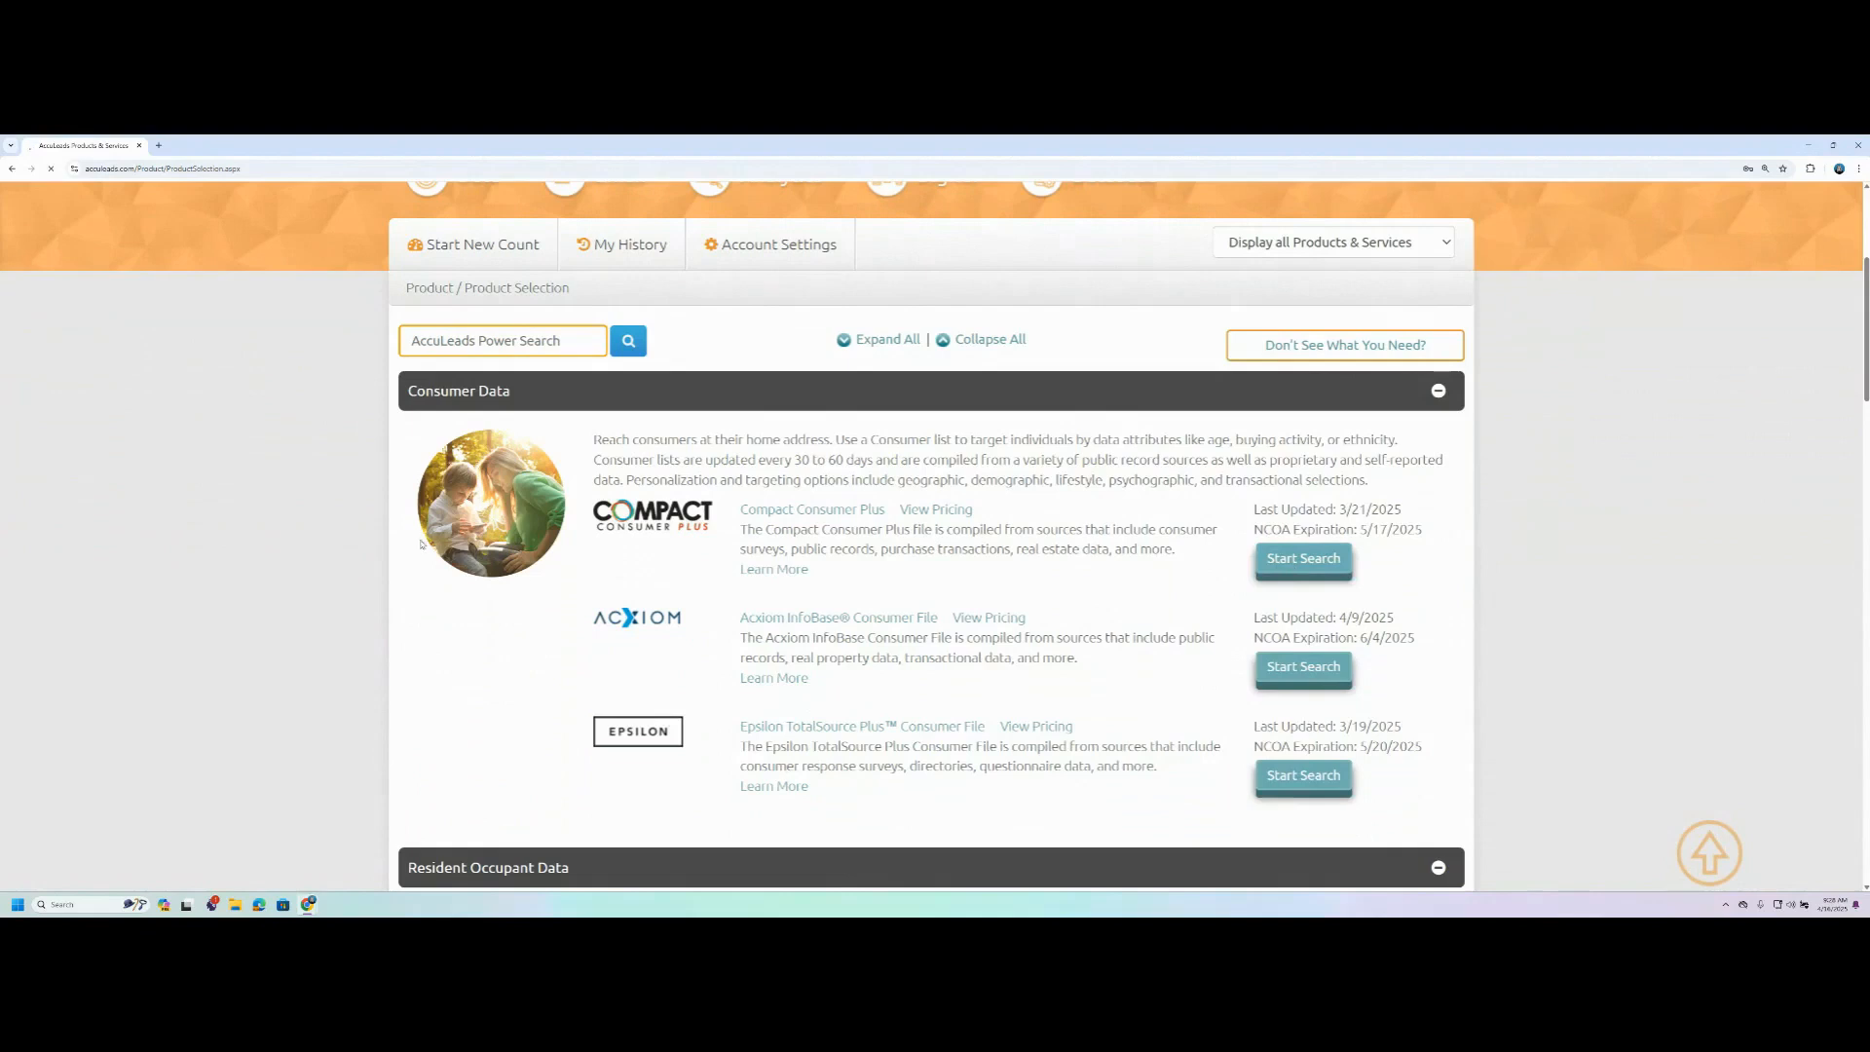
{"action": "scroll", "coordinate": [288, 509], "scroll_direction": "down", "scroll_amount": 3}
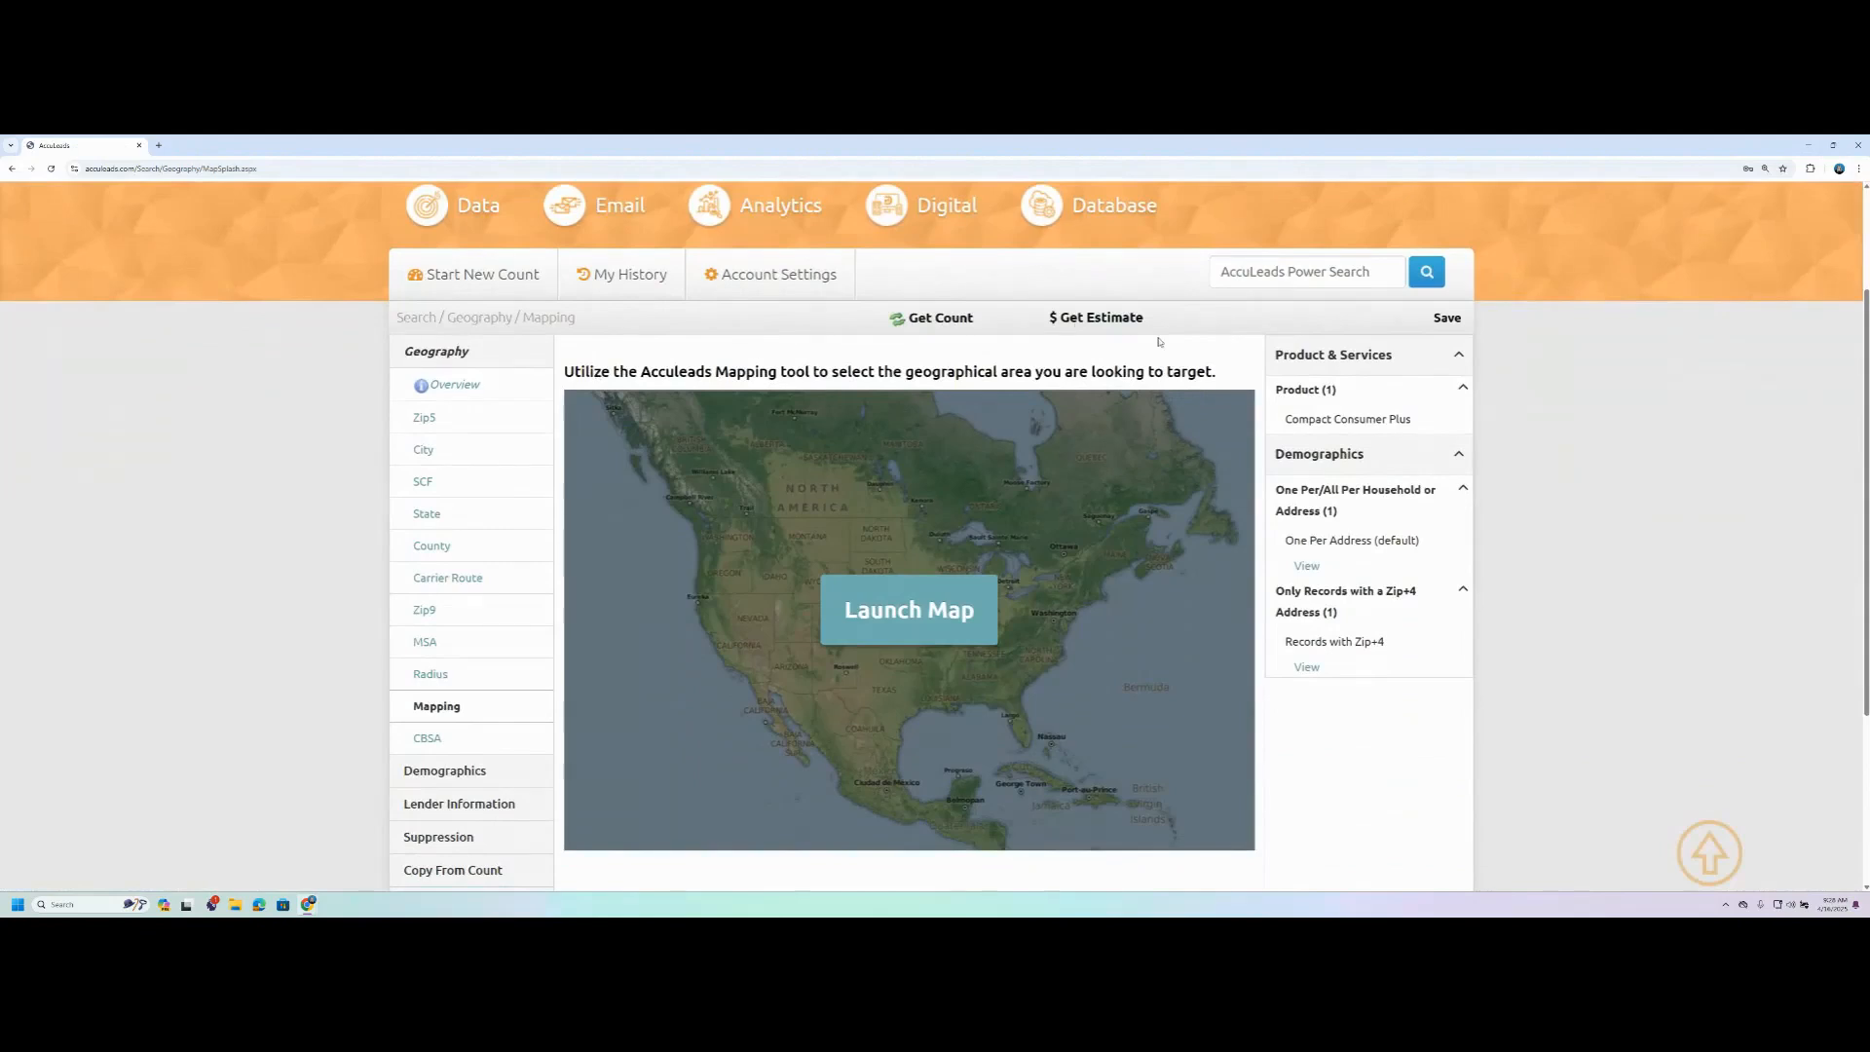
{"action": "left_click", "coordinate": [889, 623]}
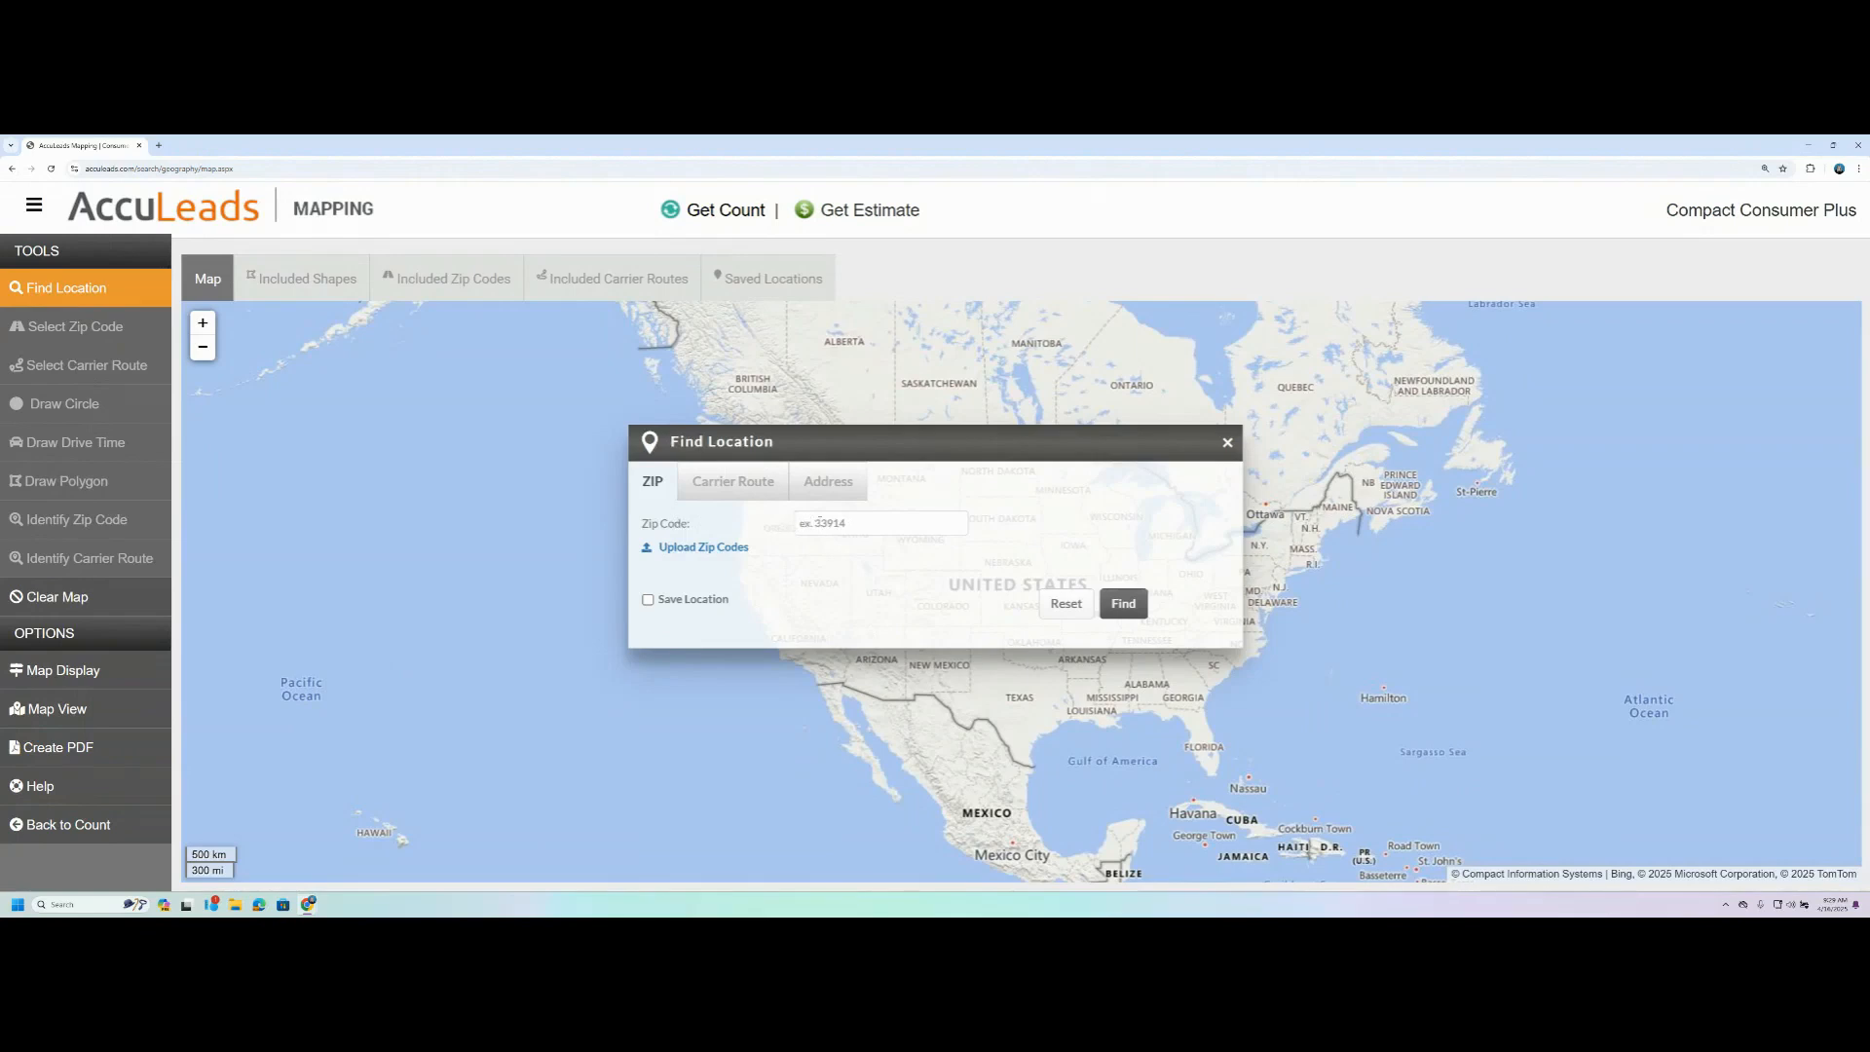
- Find zip code 33919 on the map
{"action": "left_click", "coordinate": [820, 523]}
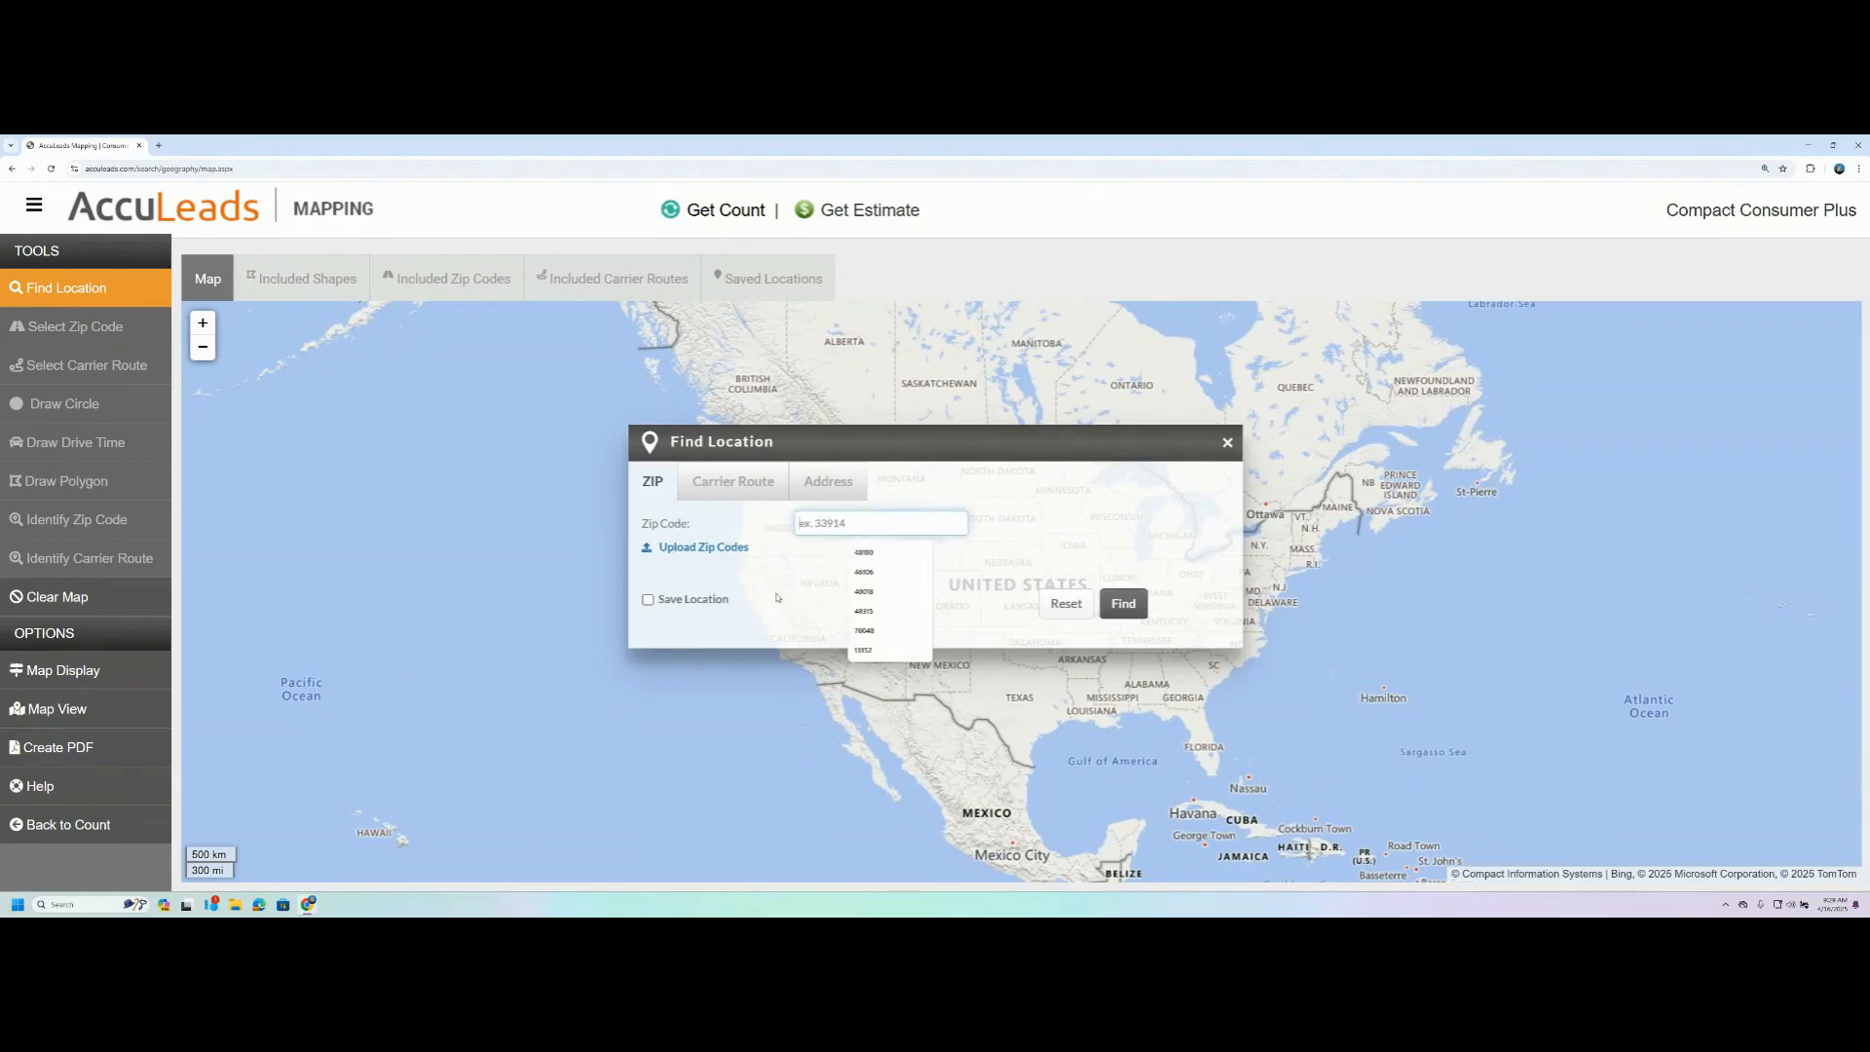
{"action": "type", "text": "33919"}
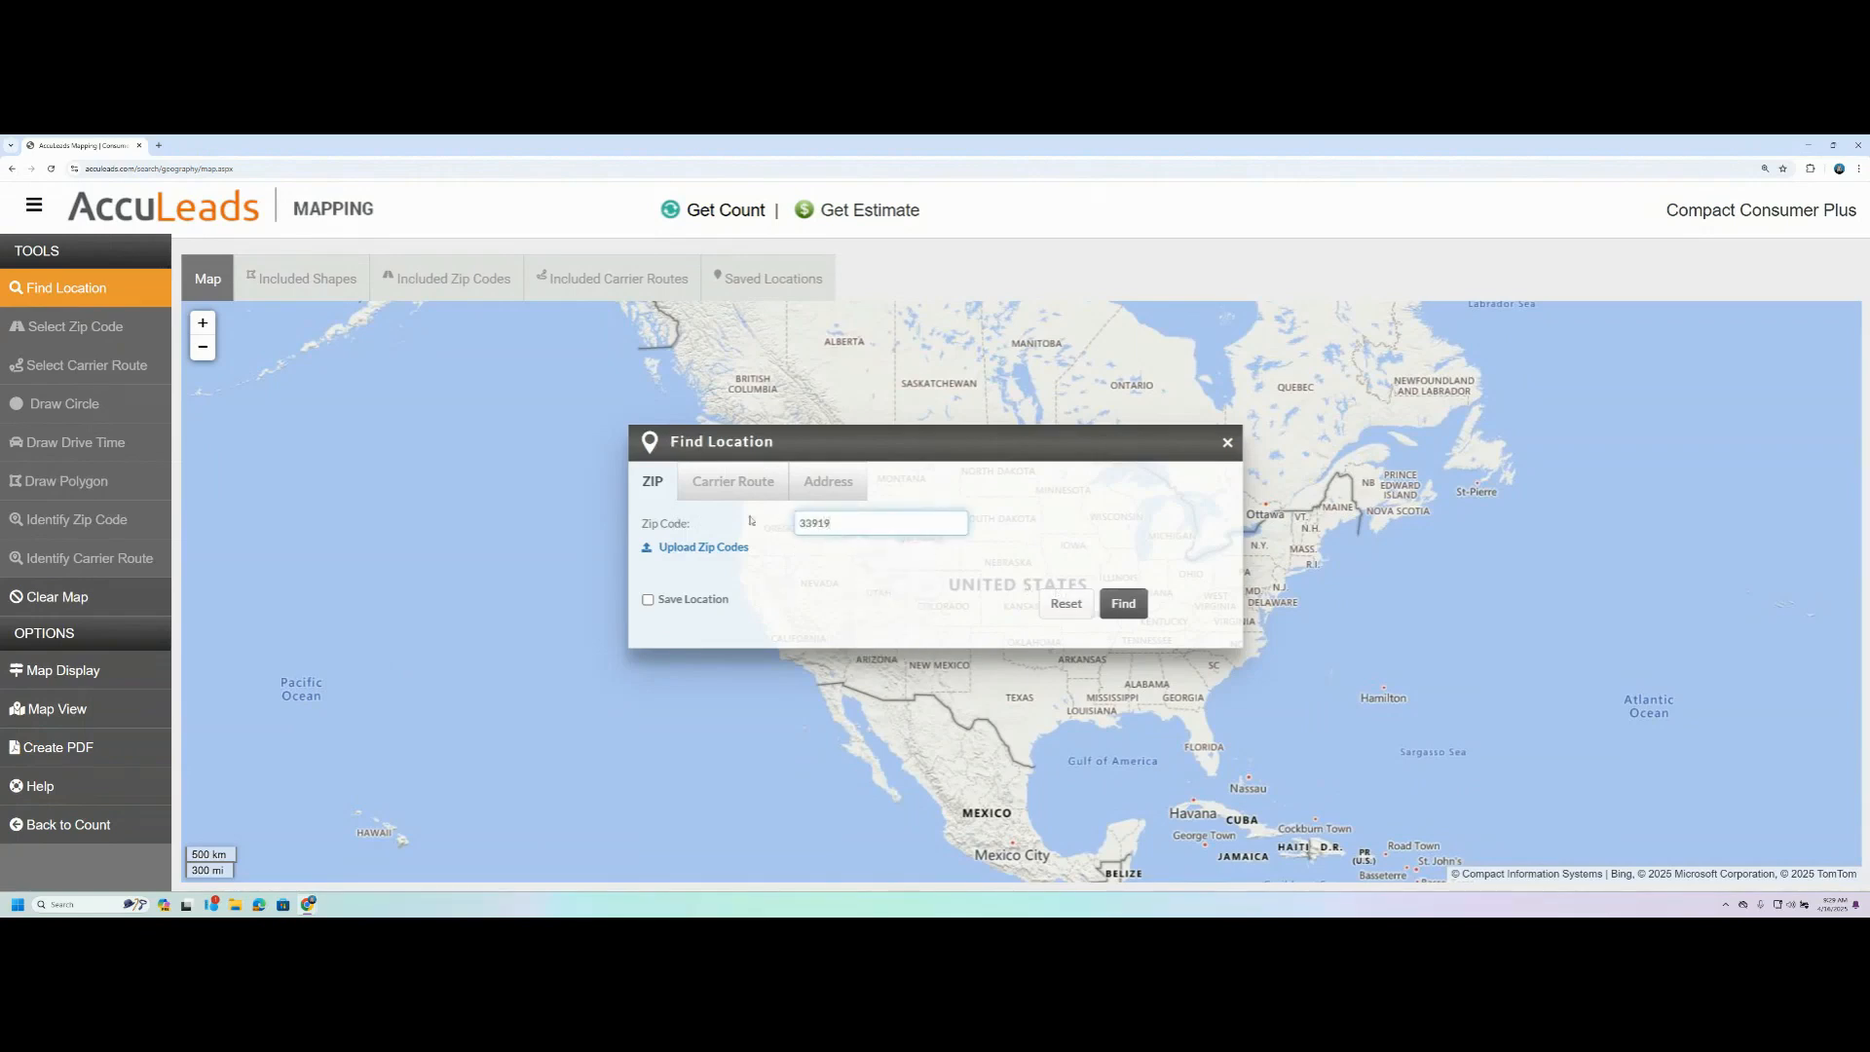
{"action": "left_click", "coordinate": [1123, 603]}
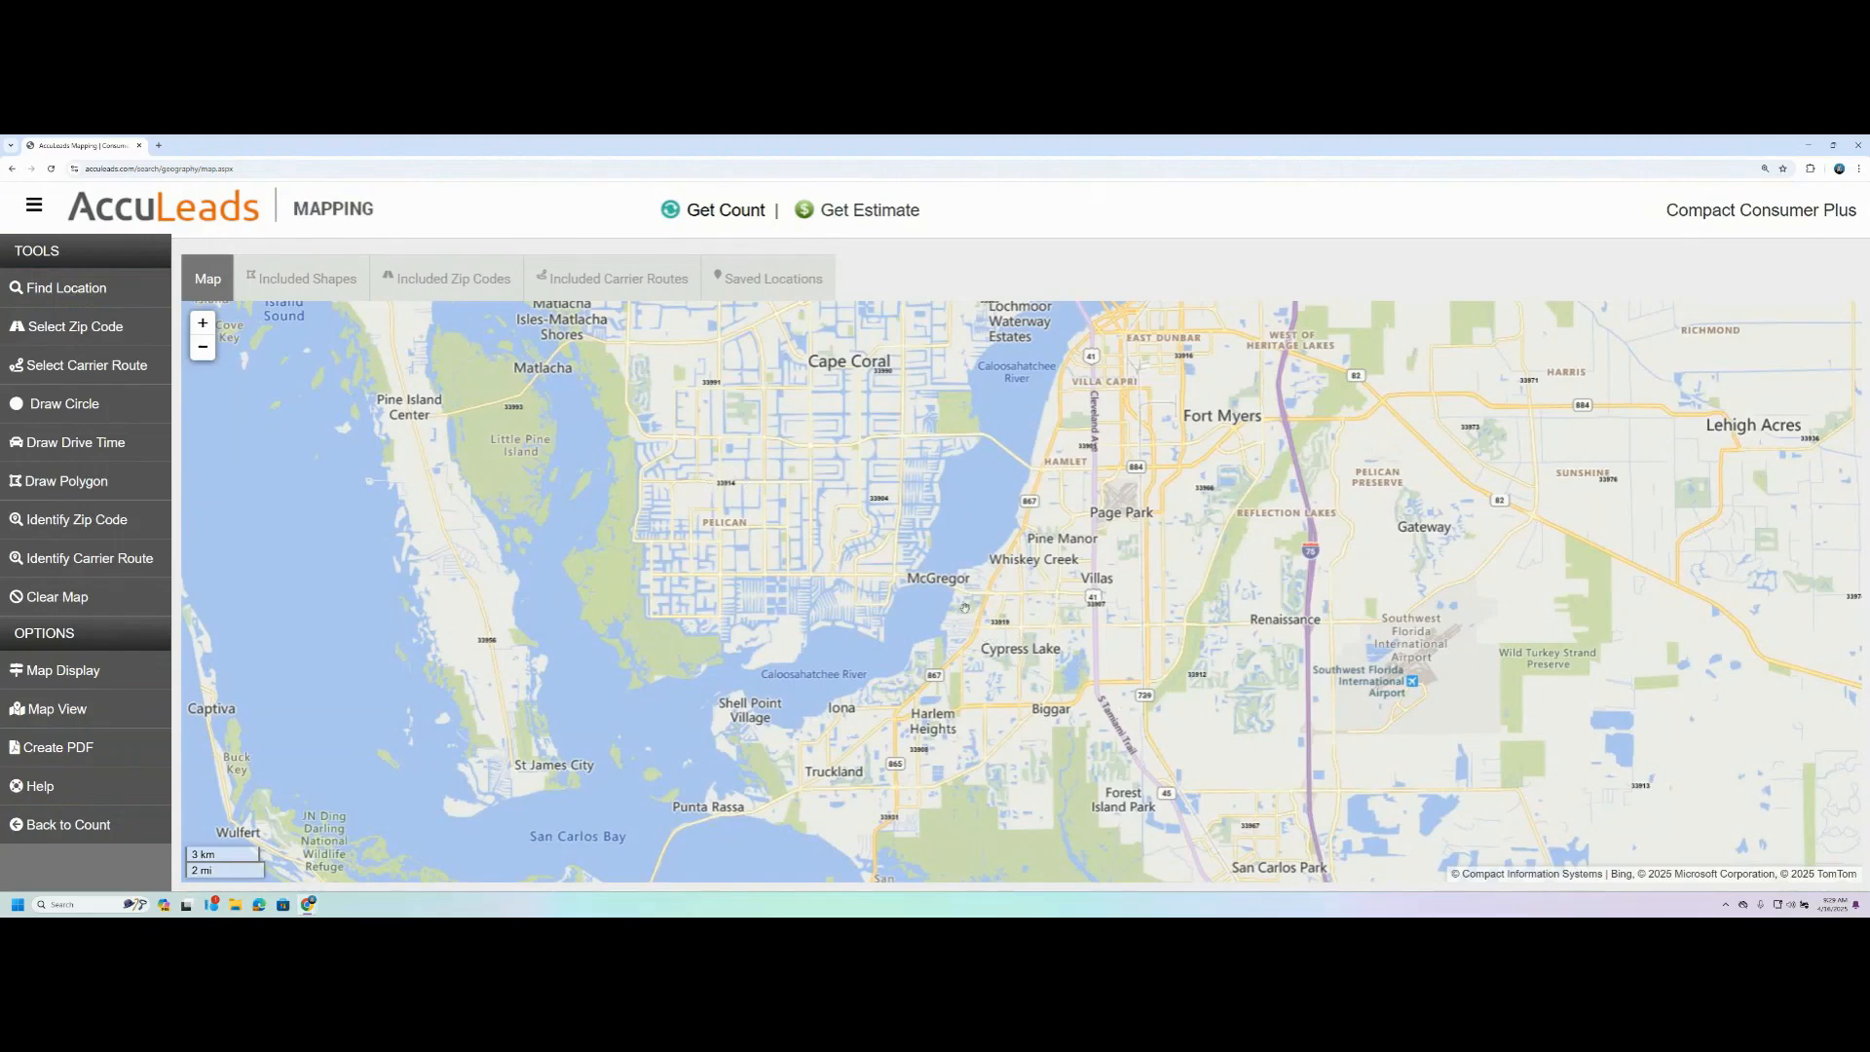
- Clear the zip code search and find carrier route 83616R012 on the map
{"action": "left_click", "coordinate": [87, 292]}
{"action": "double_click", "coordinate": [813, 526]}
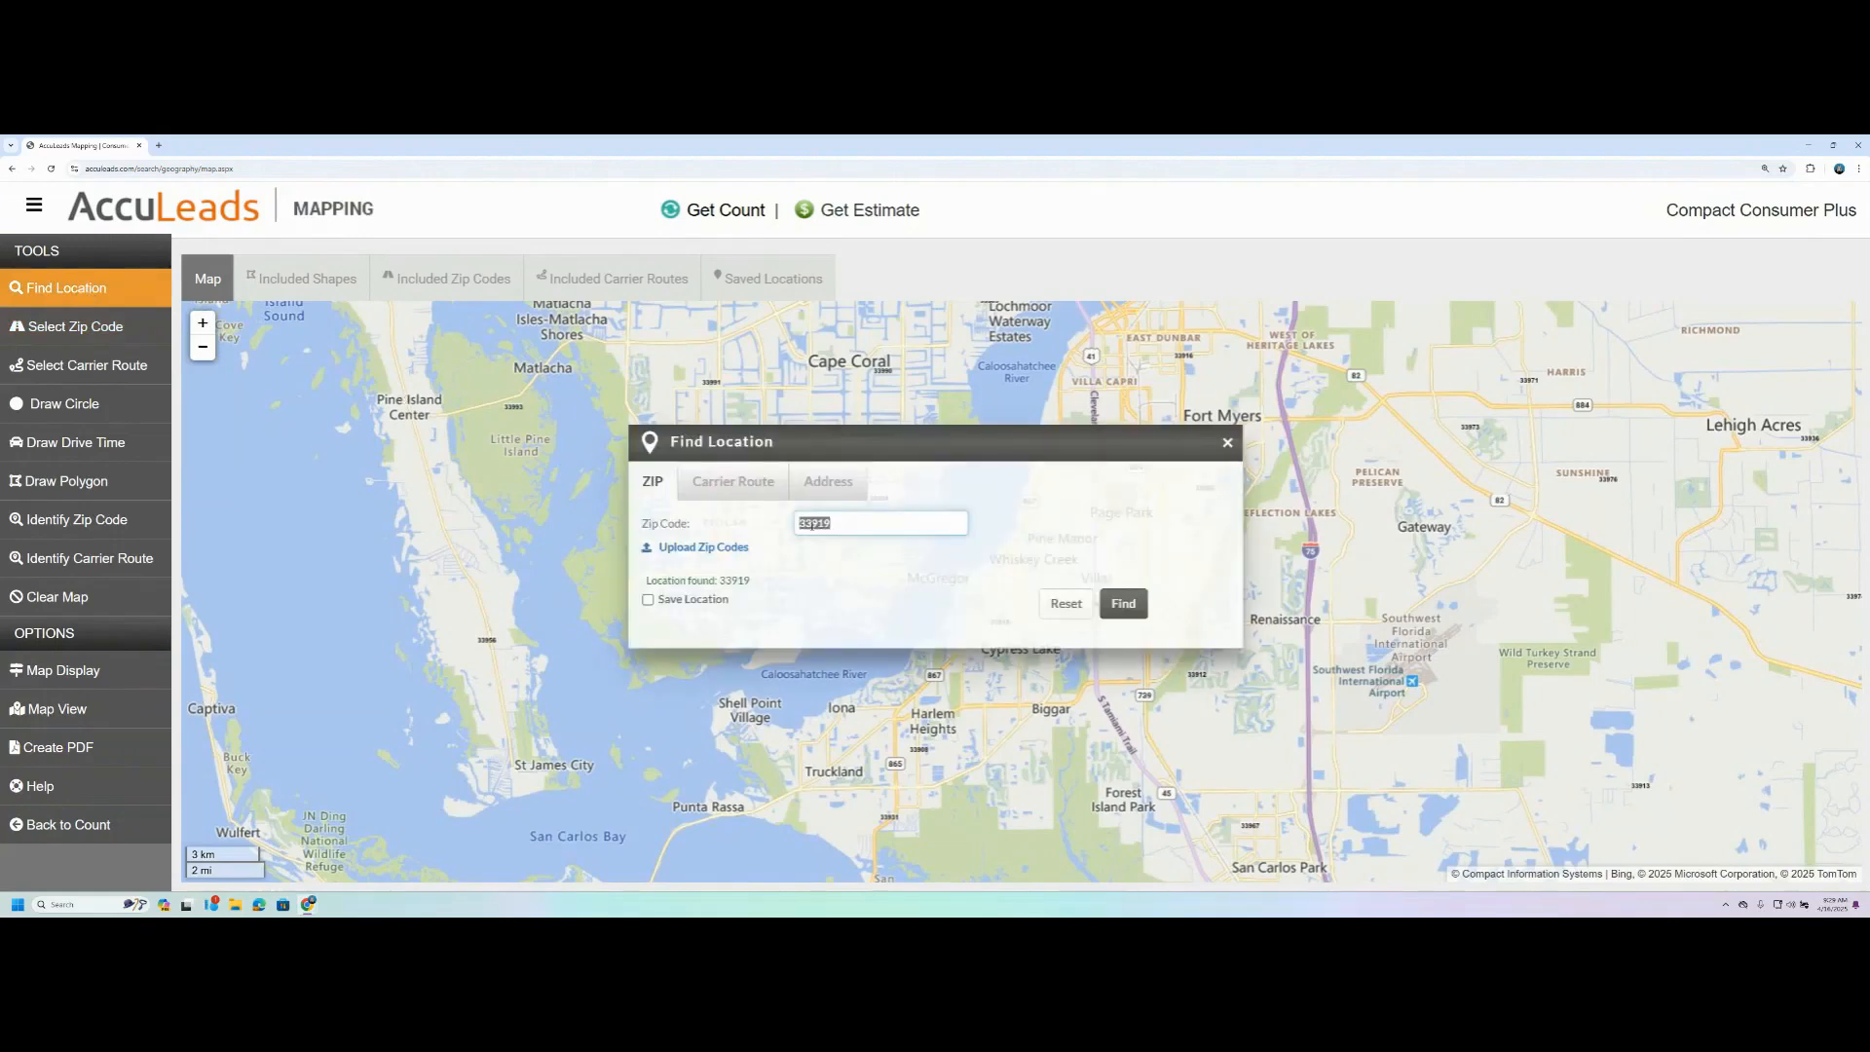
{"action": "key", "text": "BackSpace"}
{"action": "left_click", "coordinate": [724, 487]}
{"action": "left_click", "coordinate": [738, 492]}
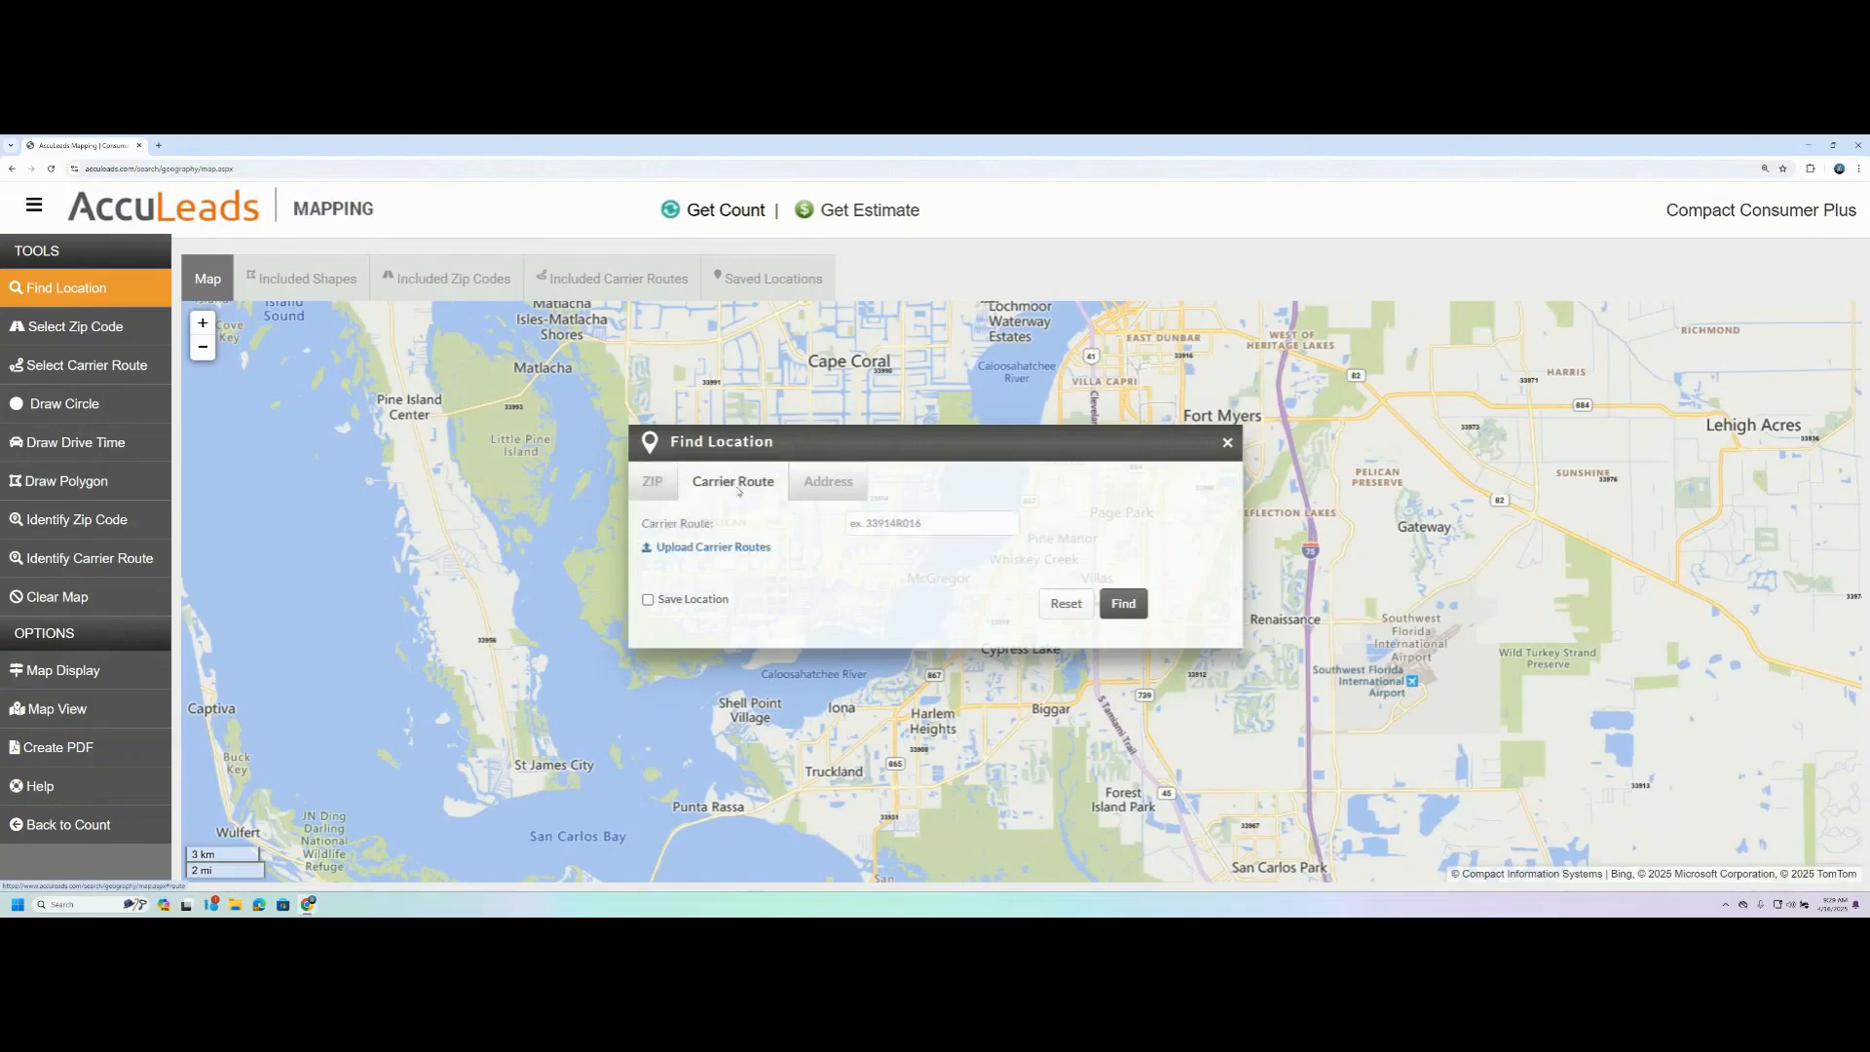
{"action": "left_click", "coordinate": [872, 525]}
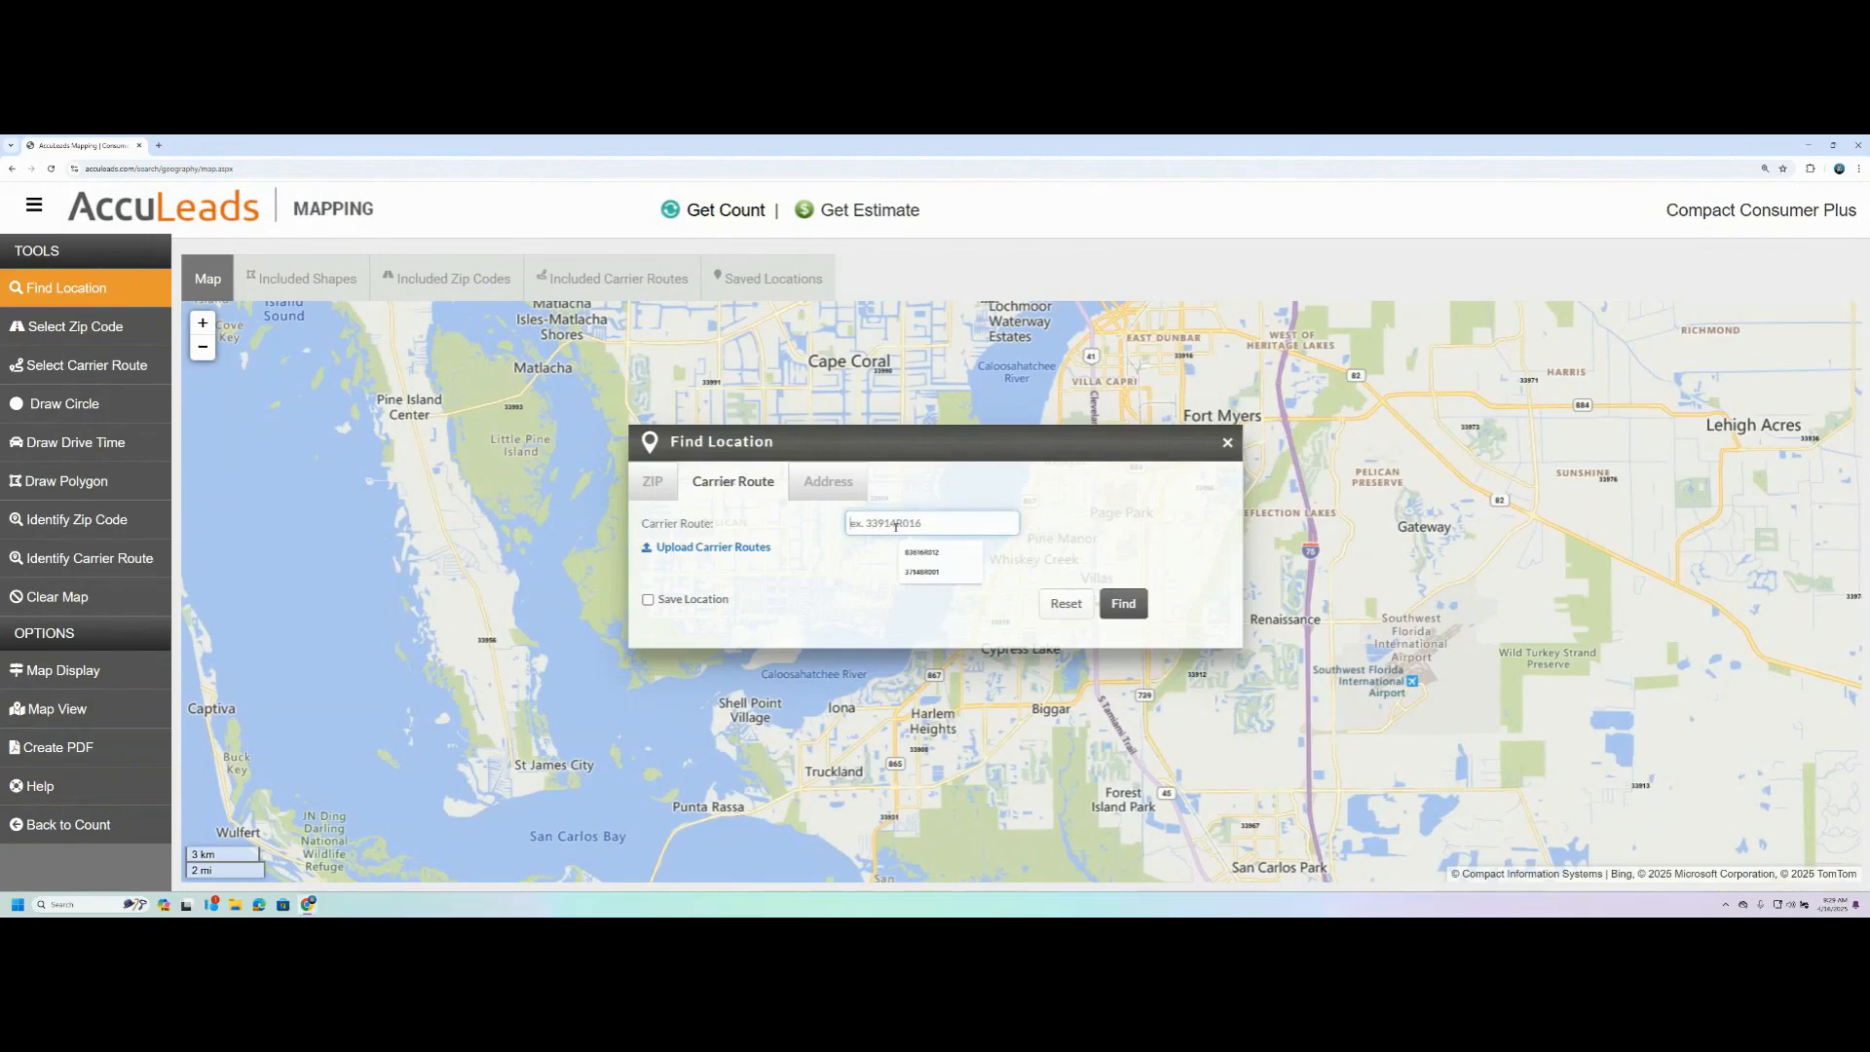
{"action": "left_click", "coordinate": [919, 554]}
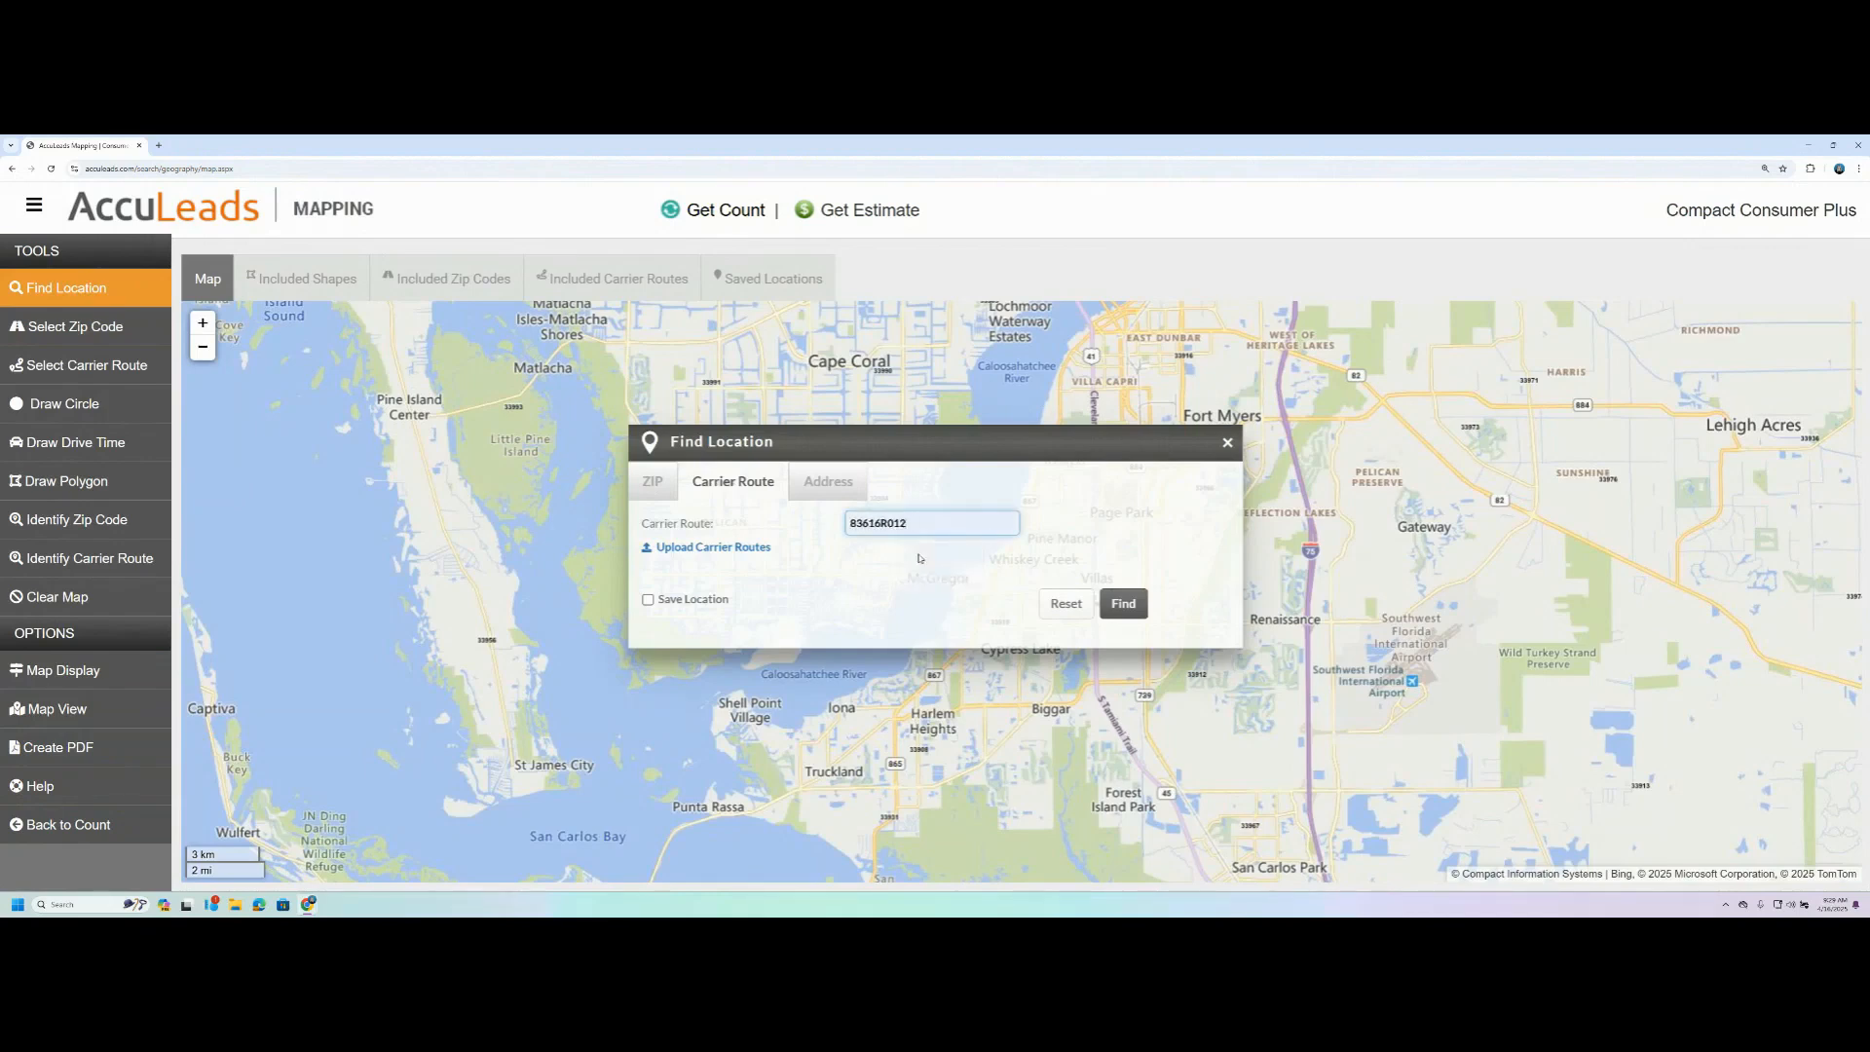
{"action": "left_click", "coordinate": [1122, 604]}
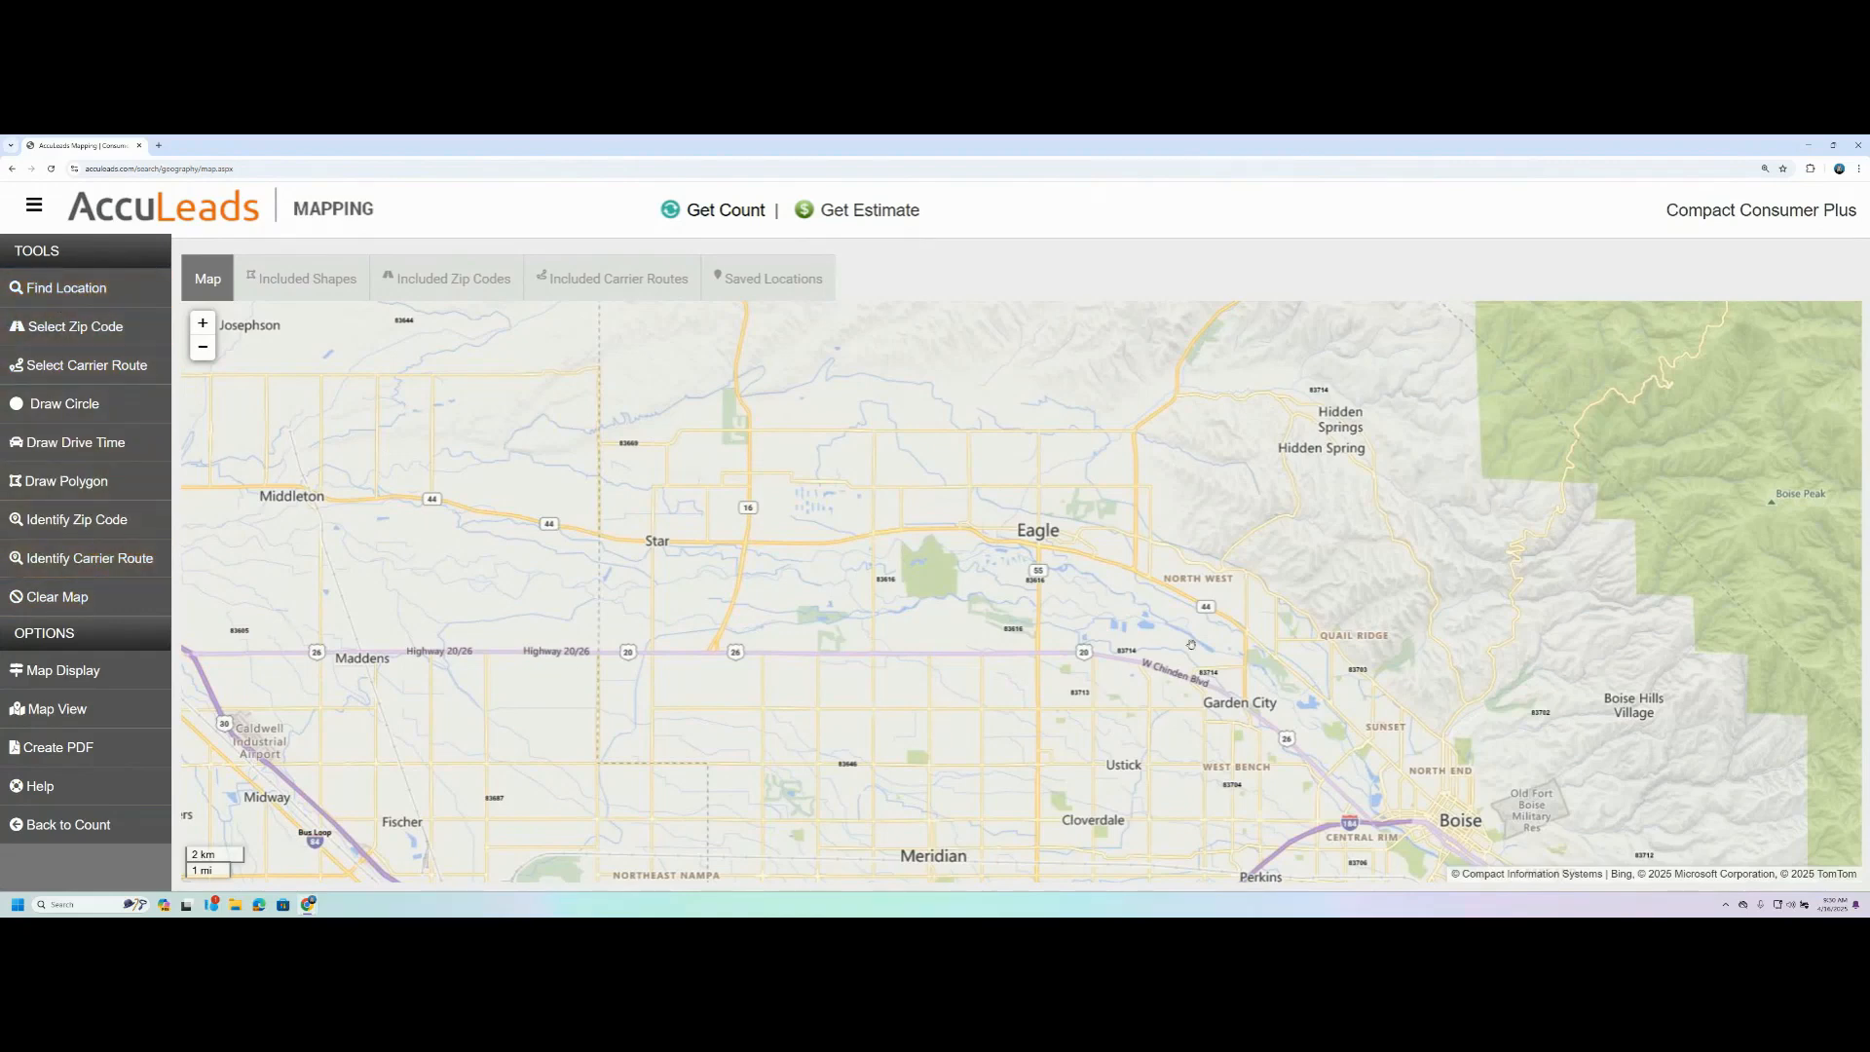
- Switch the location search to an address lookup and enter the company's street address
{"action": "left_click", "coordinate": [74, 297]}
{"action": "left_click", "coordinate": [811, 483]}
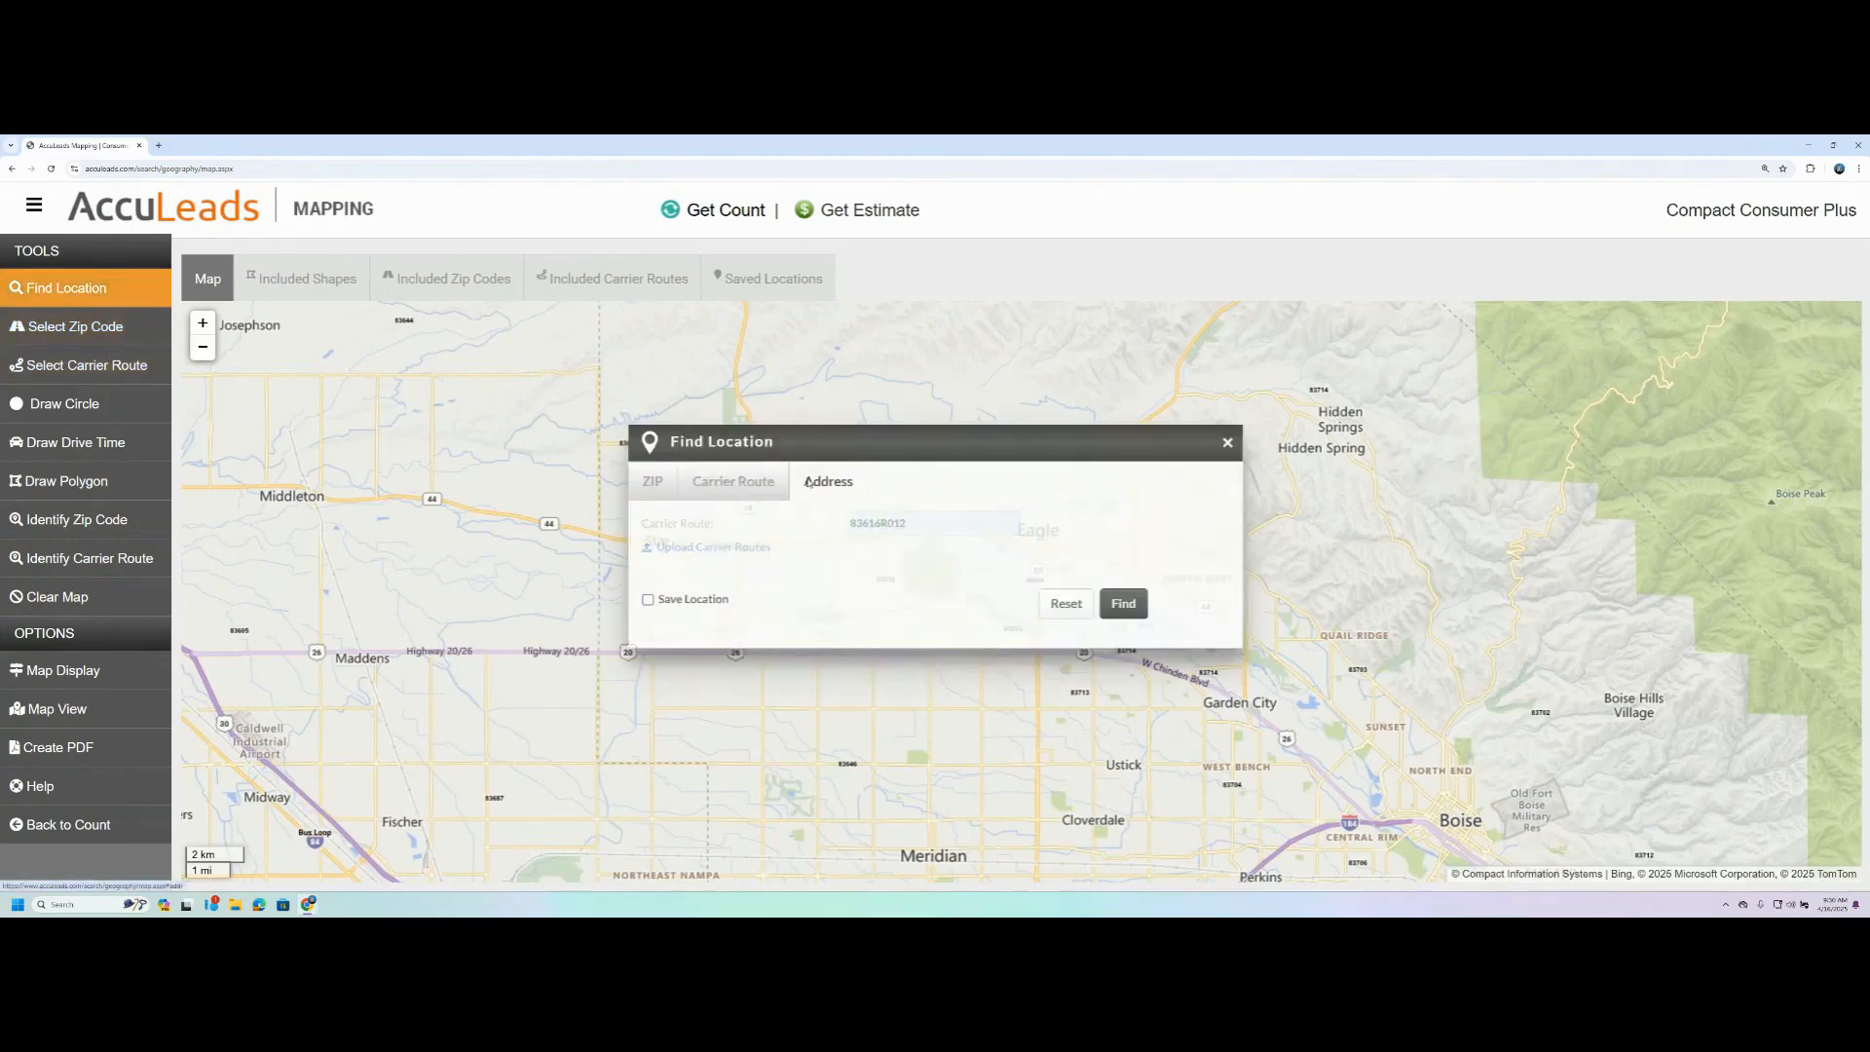
{"action": "left_click", "coordinate": [744, 543]}
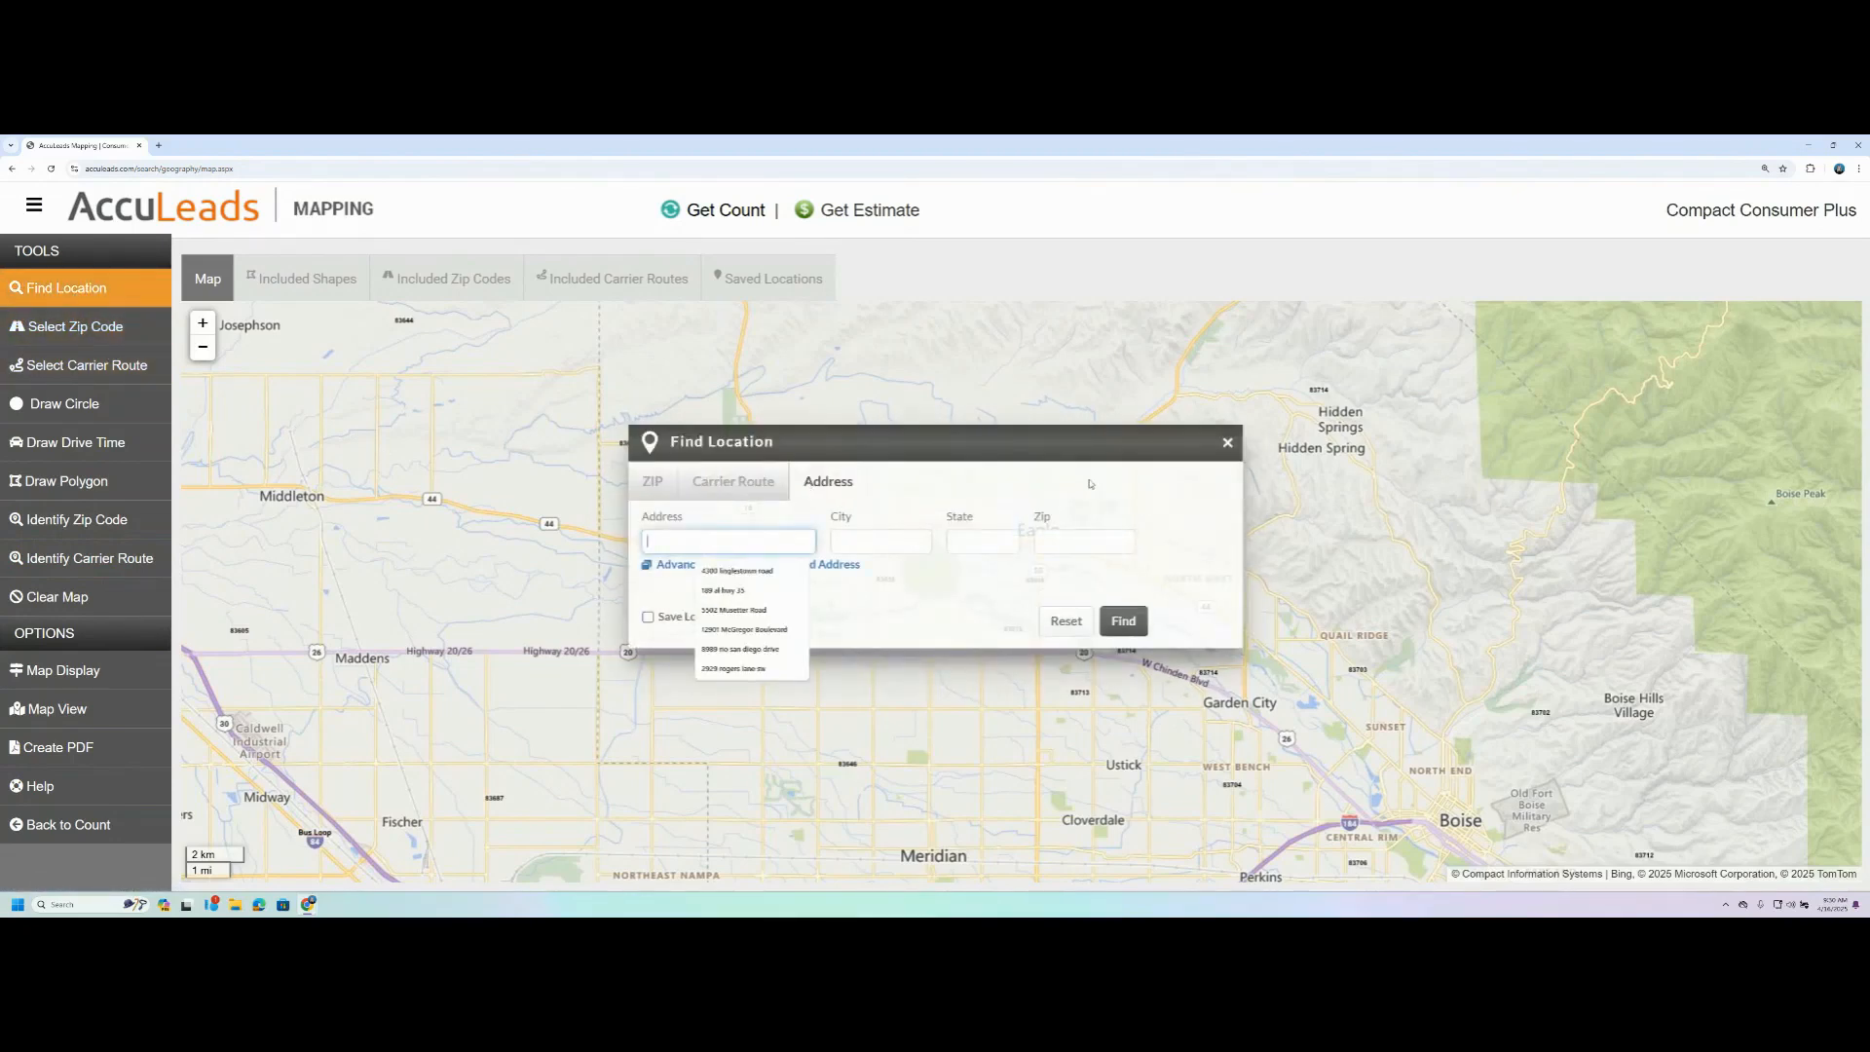
{"action": "left_click", "coordinate": [838, 484]}
{"action": "left_click", "coordinate": [703, 545]}
{"action": "type", "text": "12109"}
{"action": "key", "text": "BackSpace"}
{"action": "key", "text": "Down"}
{"action": "key", "text": "Return"}
{"action": "key", "text": "Tab"}
- Complete the address lookup with the company's city, state and zip code
{"action": "type", "text": "Fort Myers"}
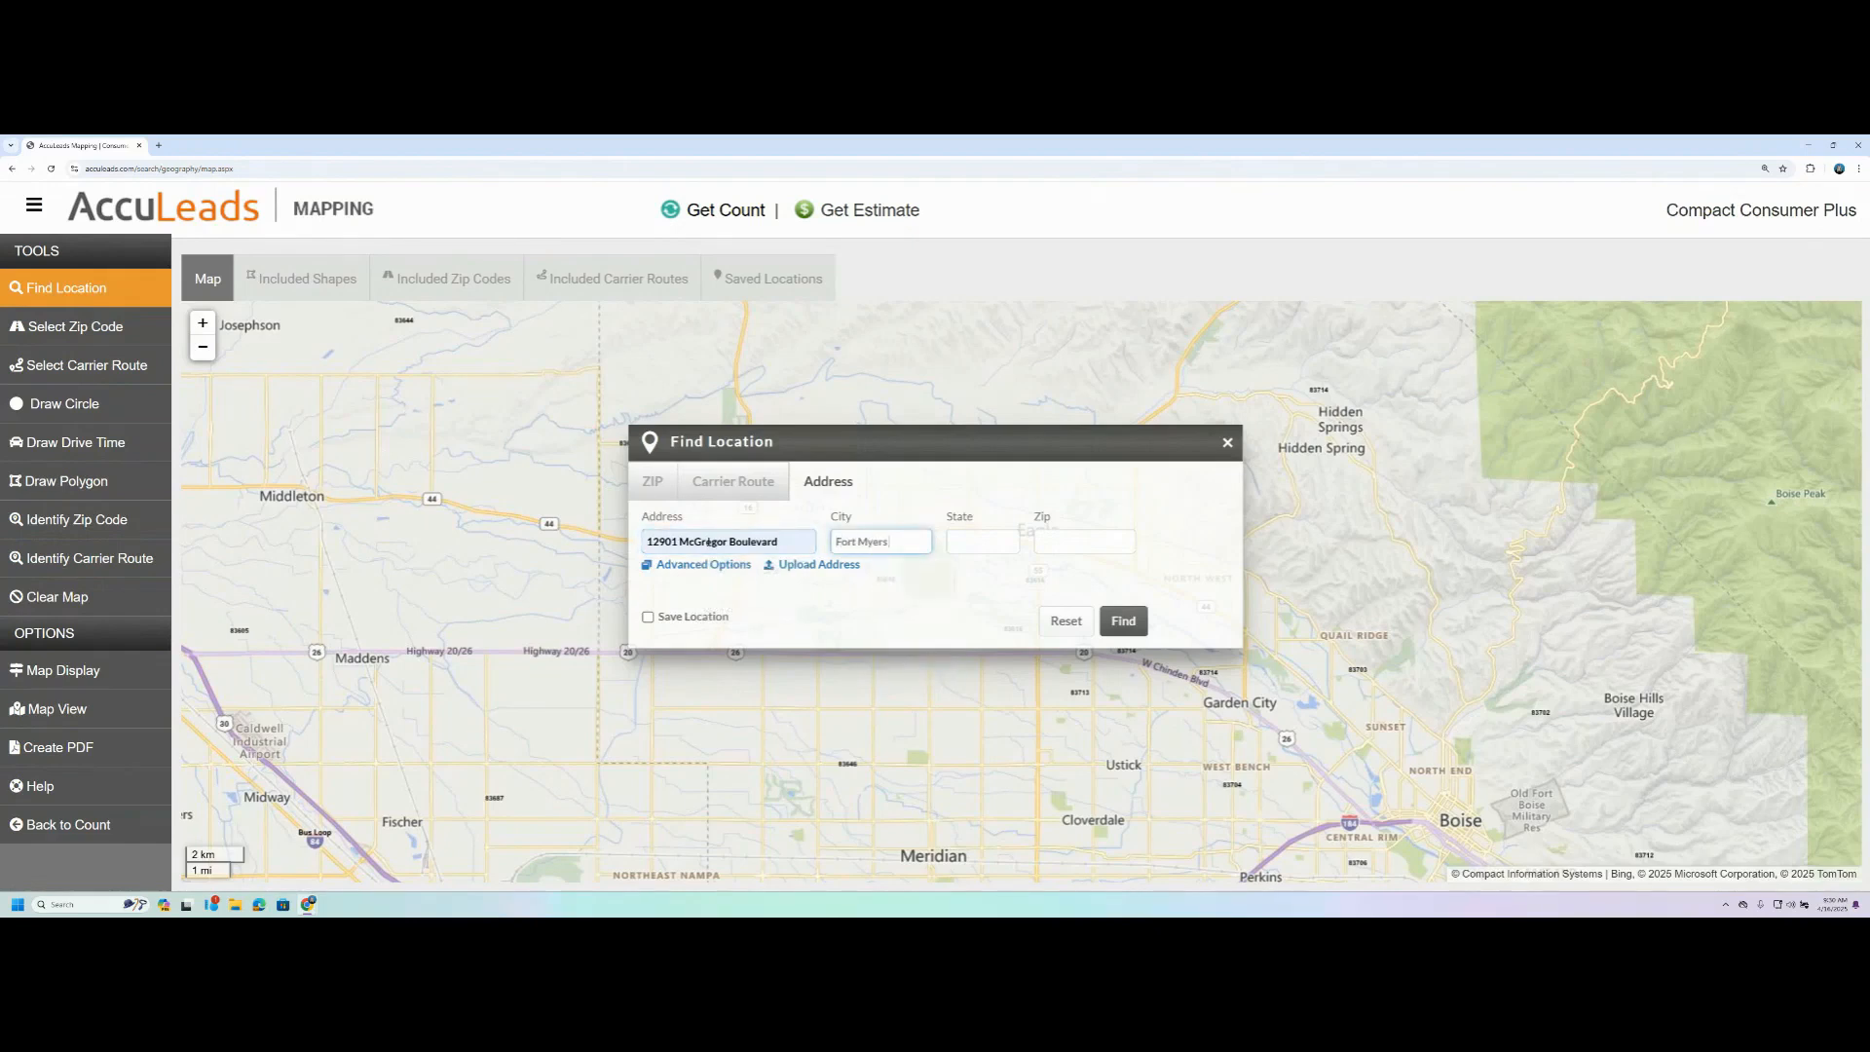
{"action": "key", "text": "Tab"}
{"action": "type", "text": "Fl"}
{"action": "key", "text": "Tab"}
{"action": "type", "text": "339"}
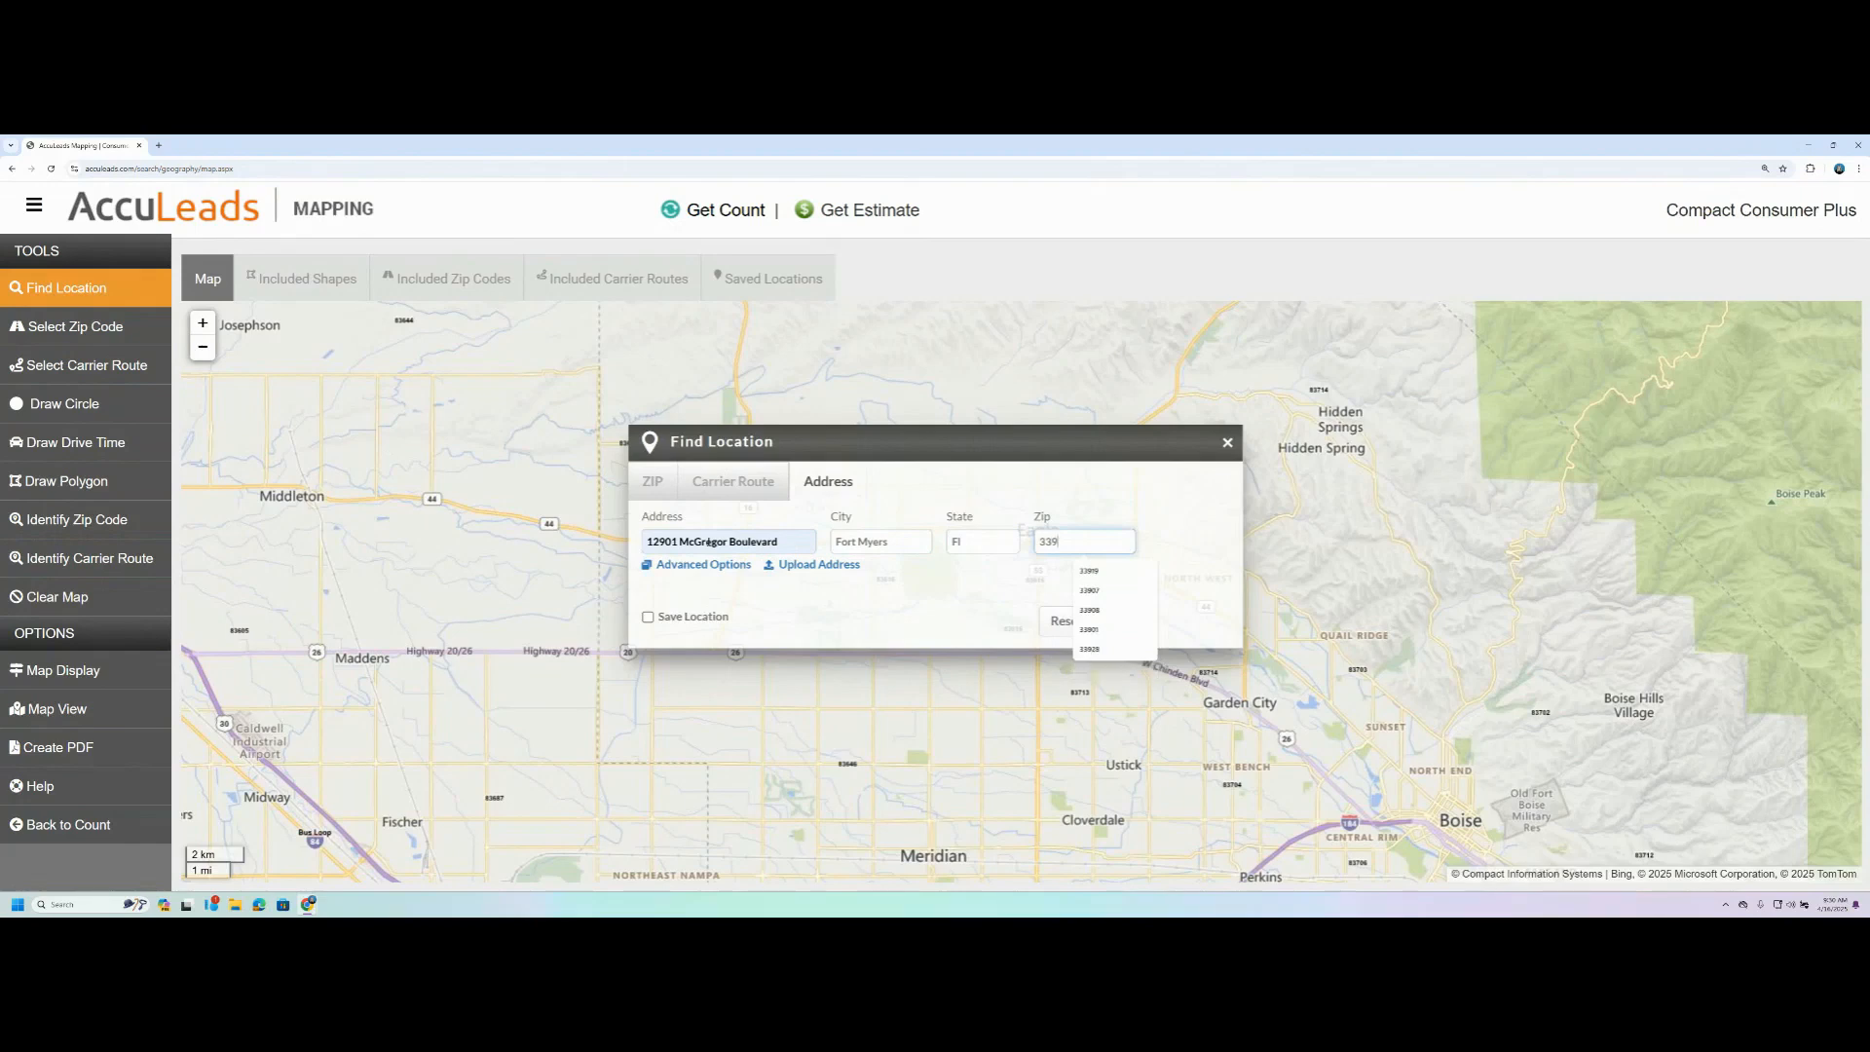
{"action": "type", "text": "19"}
- Set the address to be saved as a location named AccuData and find it on the map
{"action": "left_click", "coordinate": [648, 617]}
{"action": "left_click", "coordinate": [855, 617]}
{"action": "type", "text": "AccuData"}
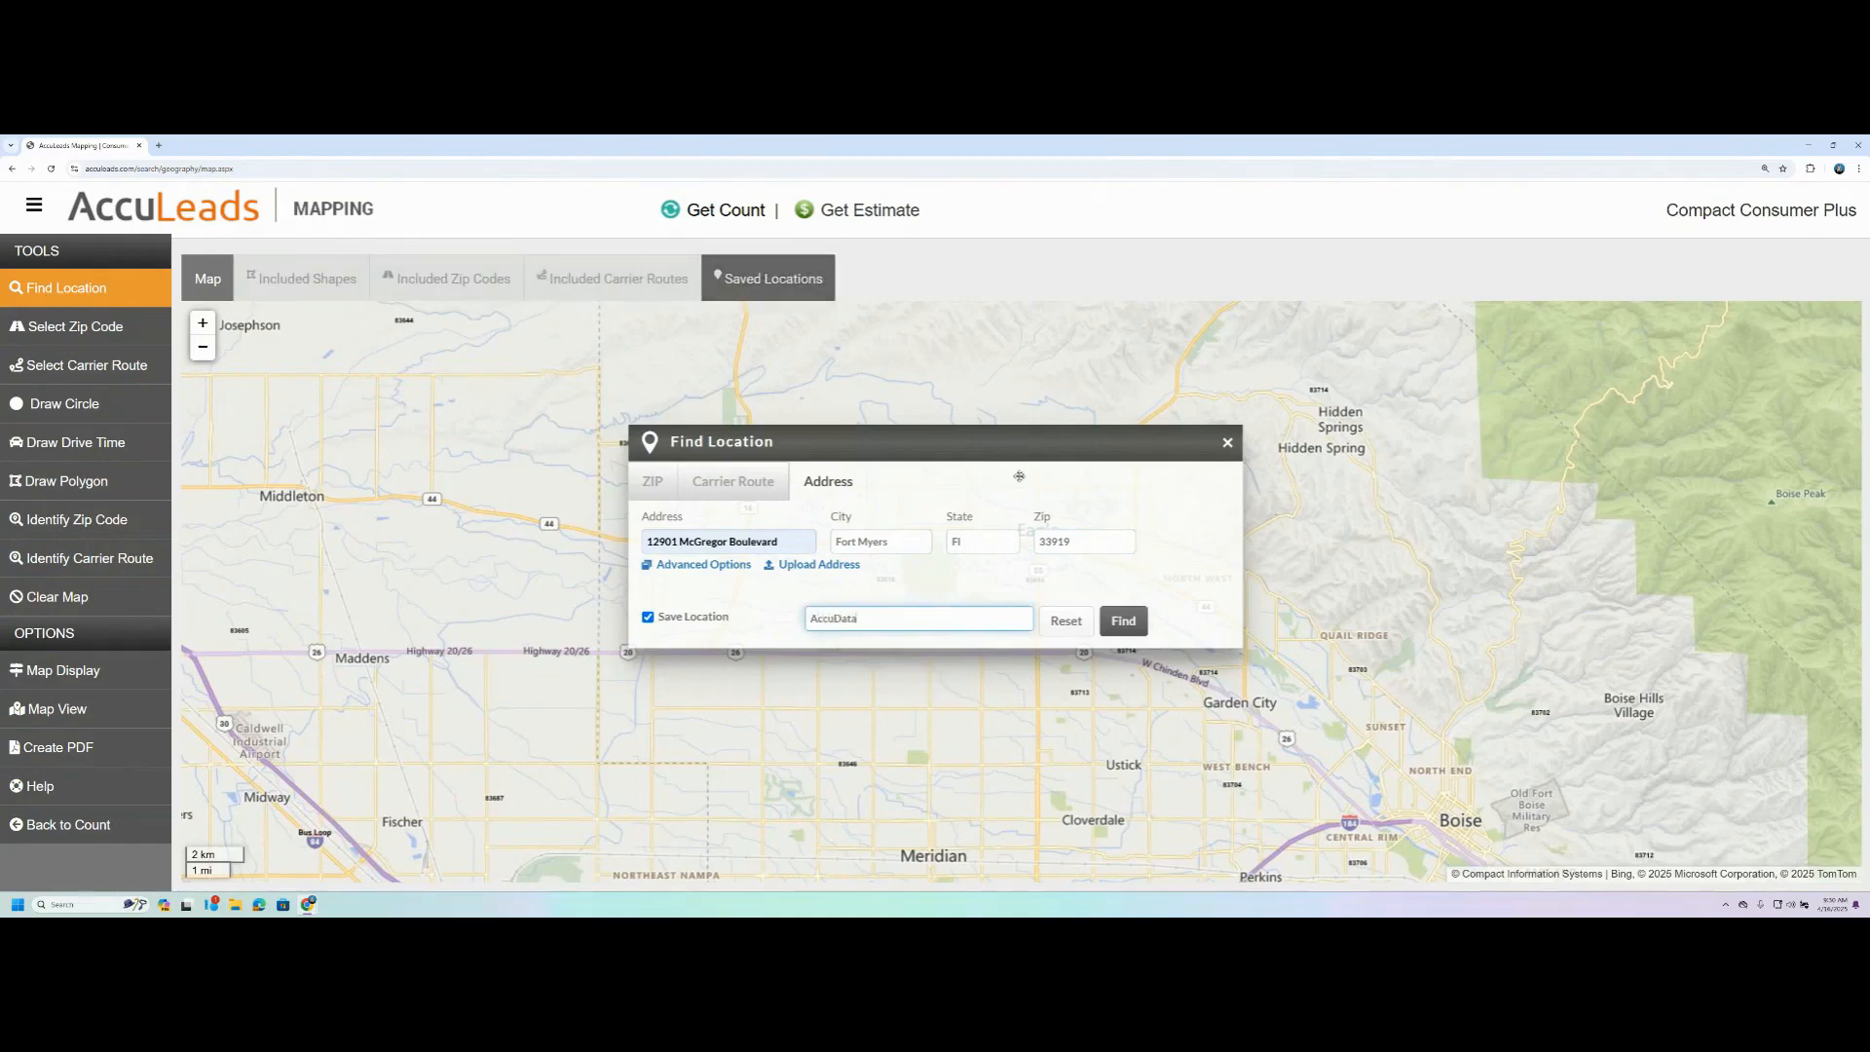
{"action": "left_click", "coordinate": [1119, 620]}
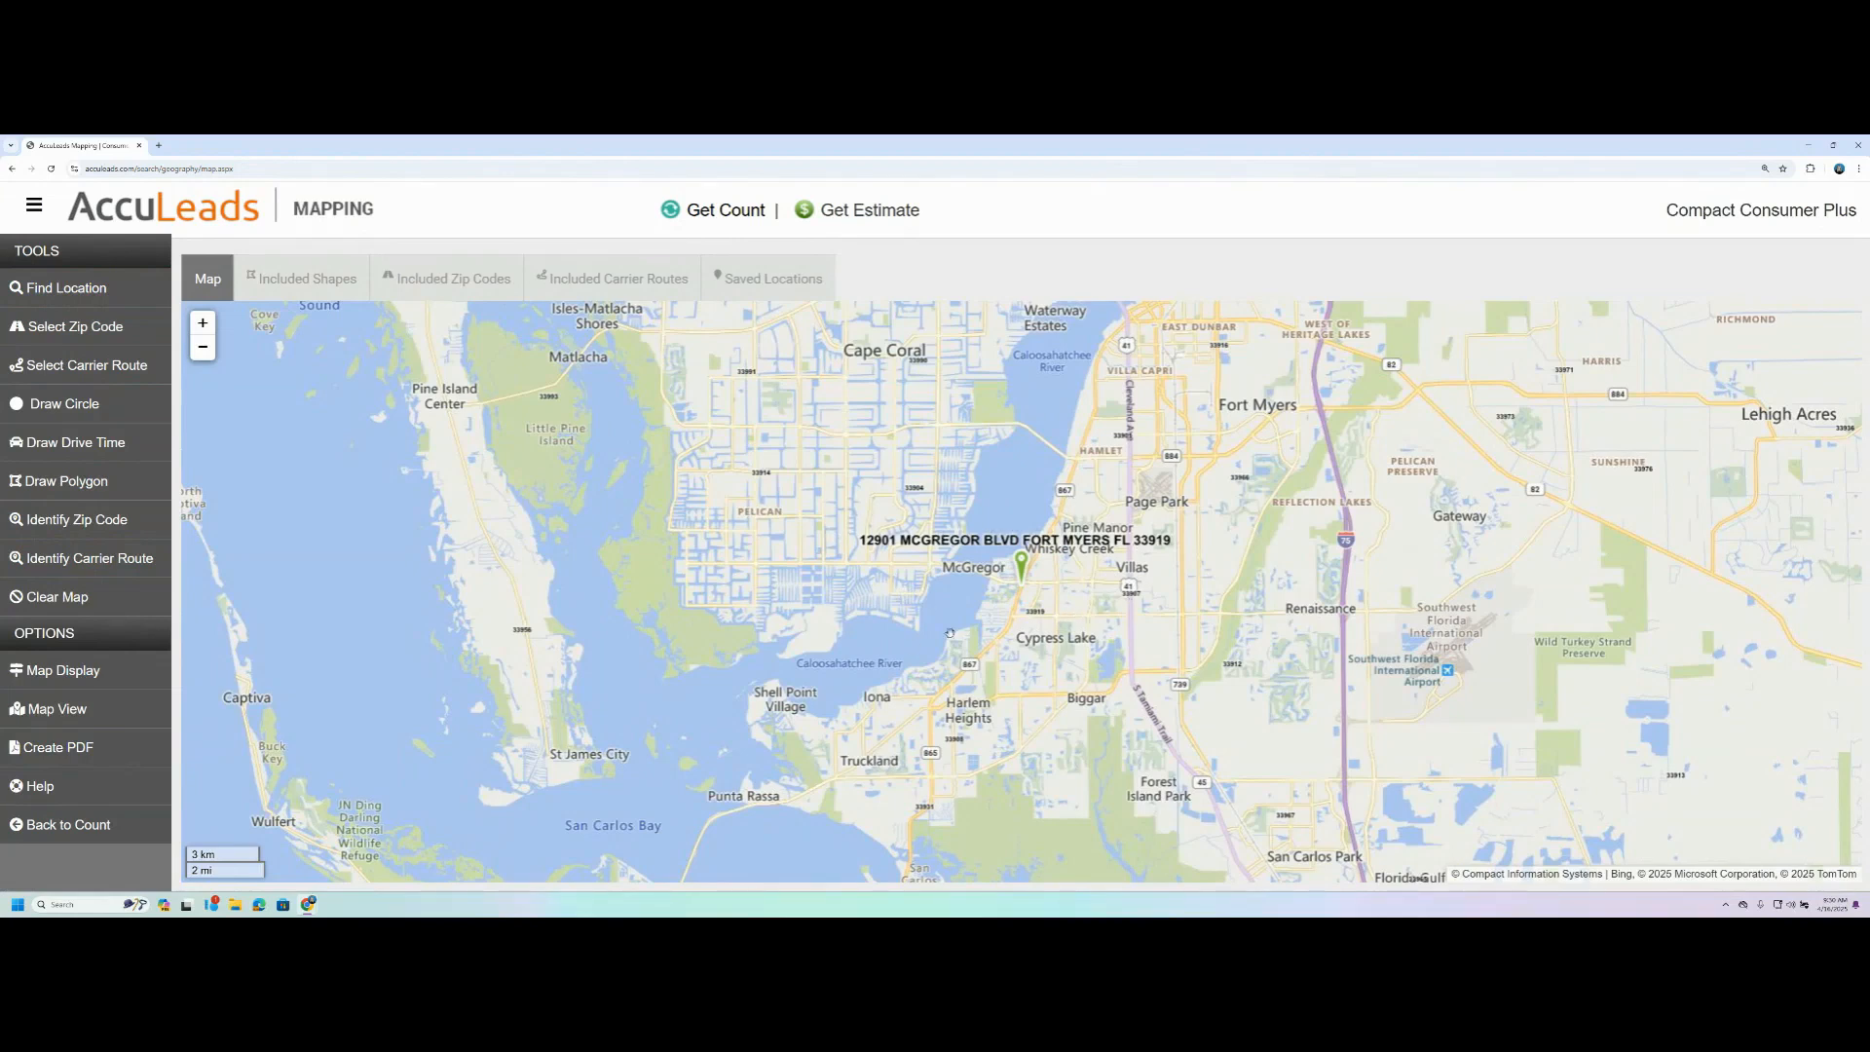
- Examine the map around the located address at street level and at wider regional scales
{"action": "scroll", "coordinate": [1018, 568], "scroll_direction": "up", "scroll_amount": 1}
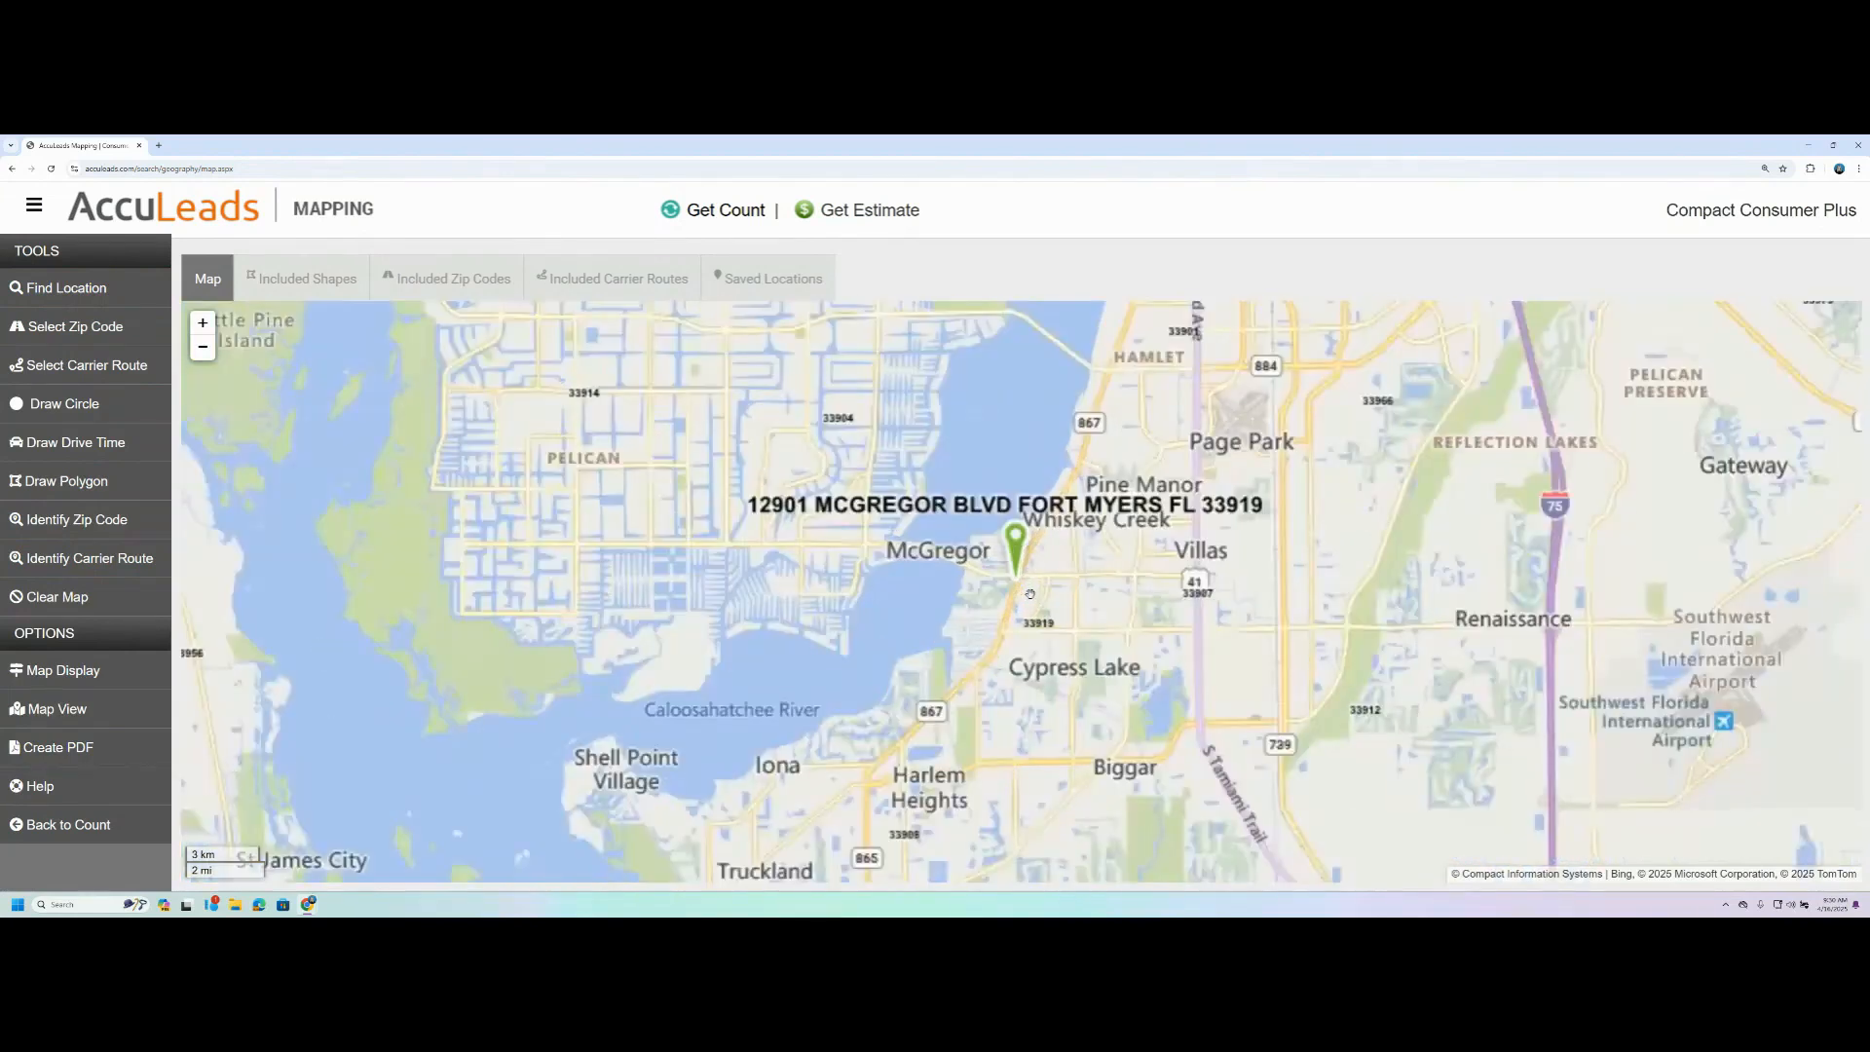
{"action": "scroll", "coordinate": [1018, 567], "scroll_direction": "up", "scroll_amount": 1}
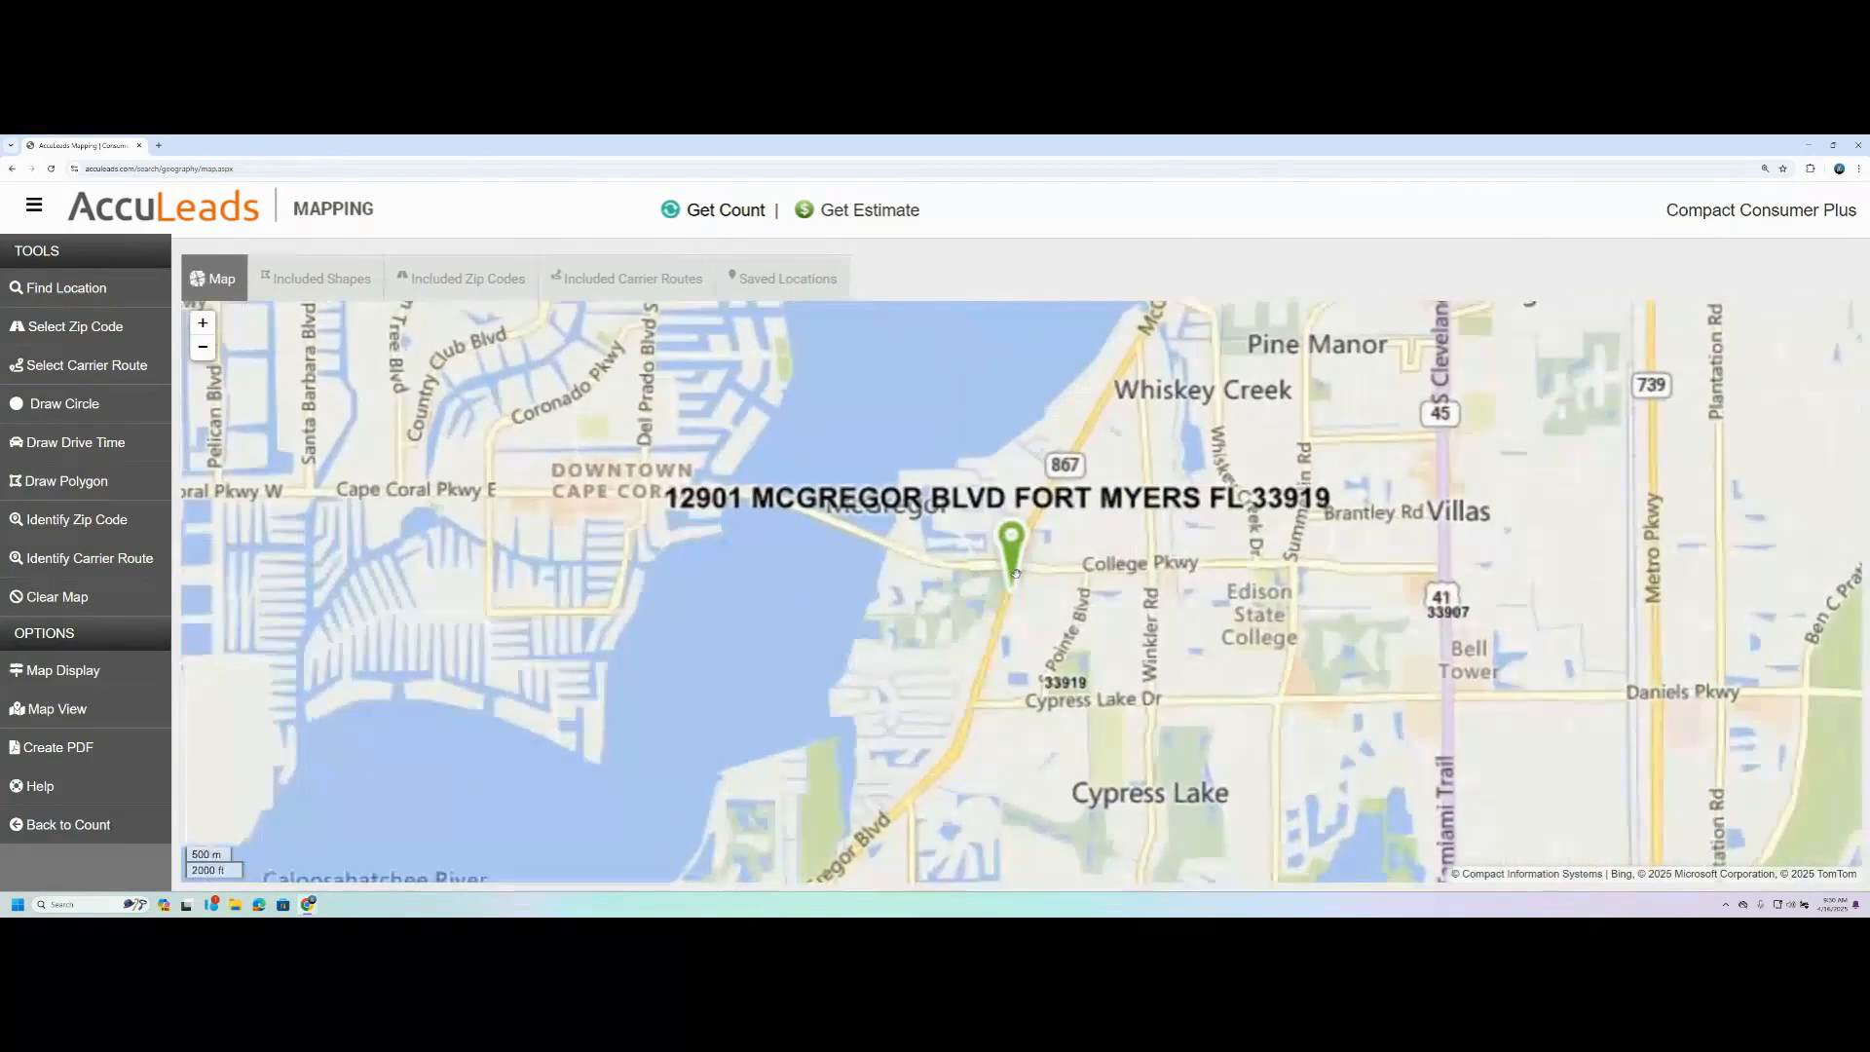
{"action": "scroll", "coordinate": [1016, 595], "scroll_direction": "up", "scroll_amount": 1}
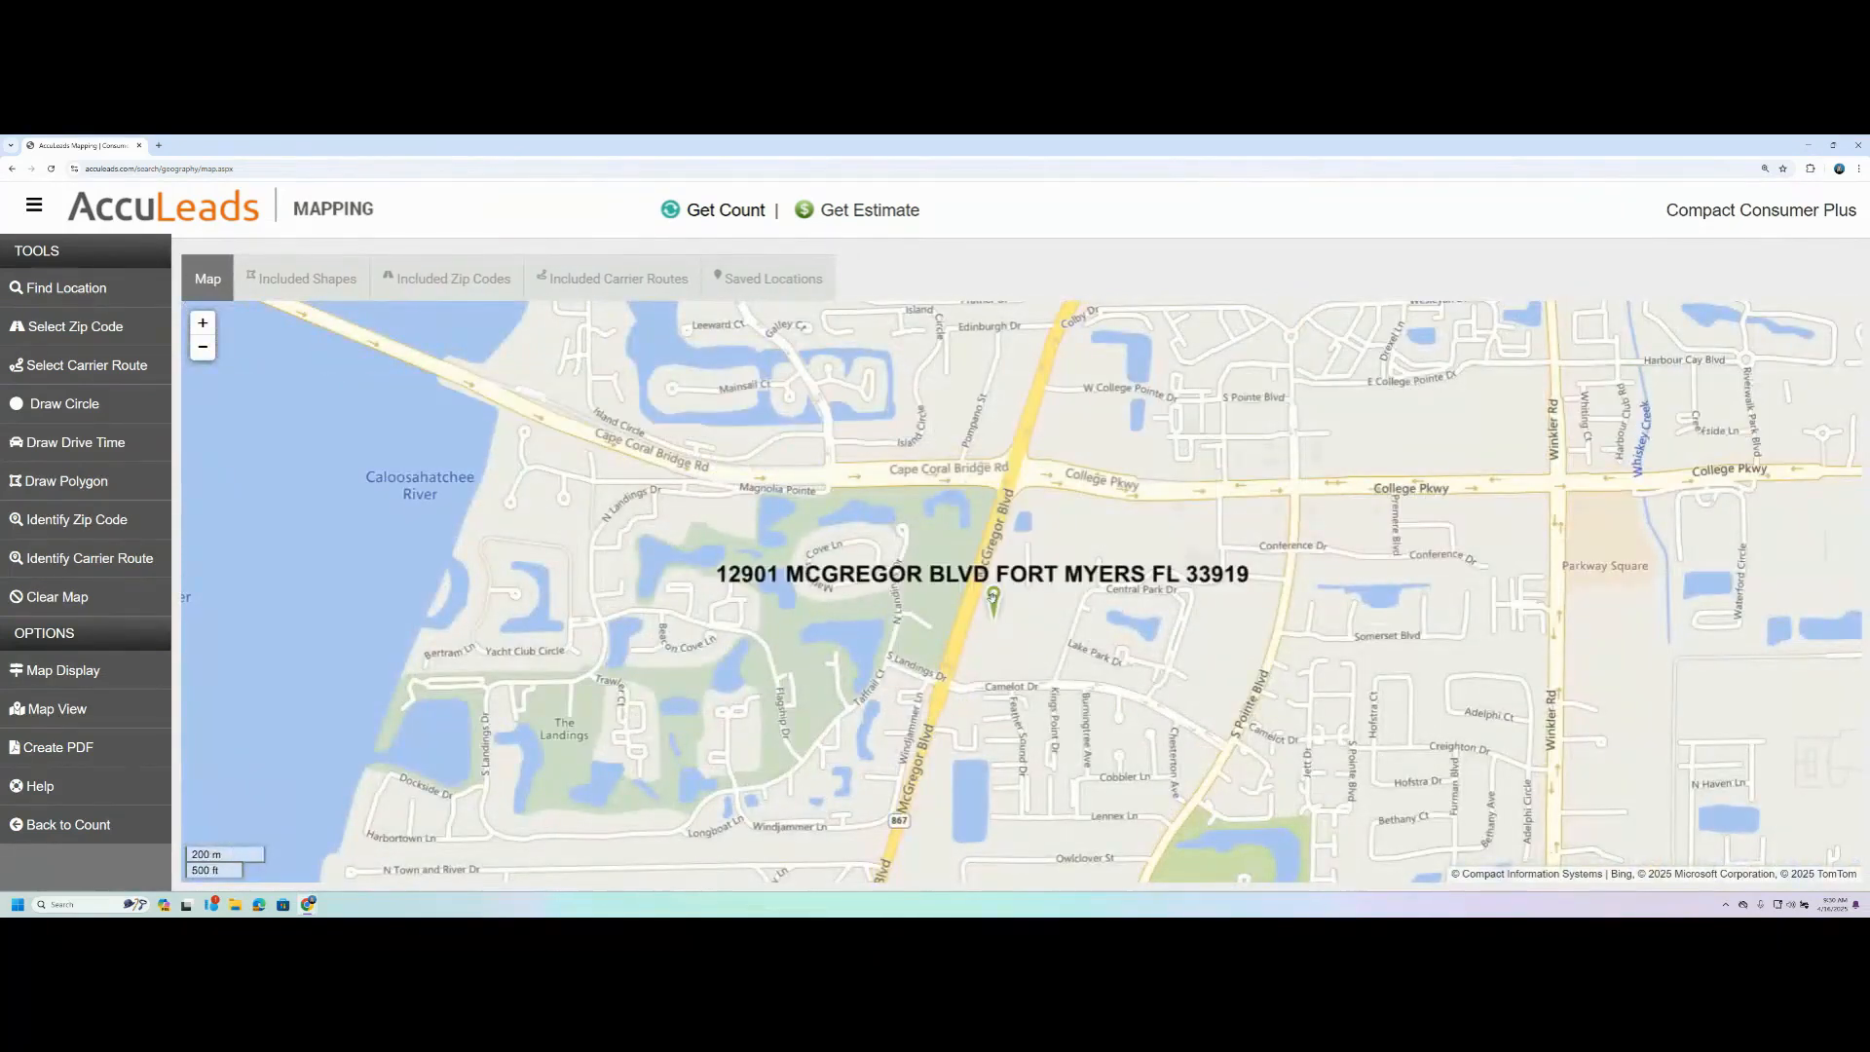
{"action": "scroll", "coordinate": [992, 597], "scroll_direction": "up", "scroll_amount": 2}
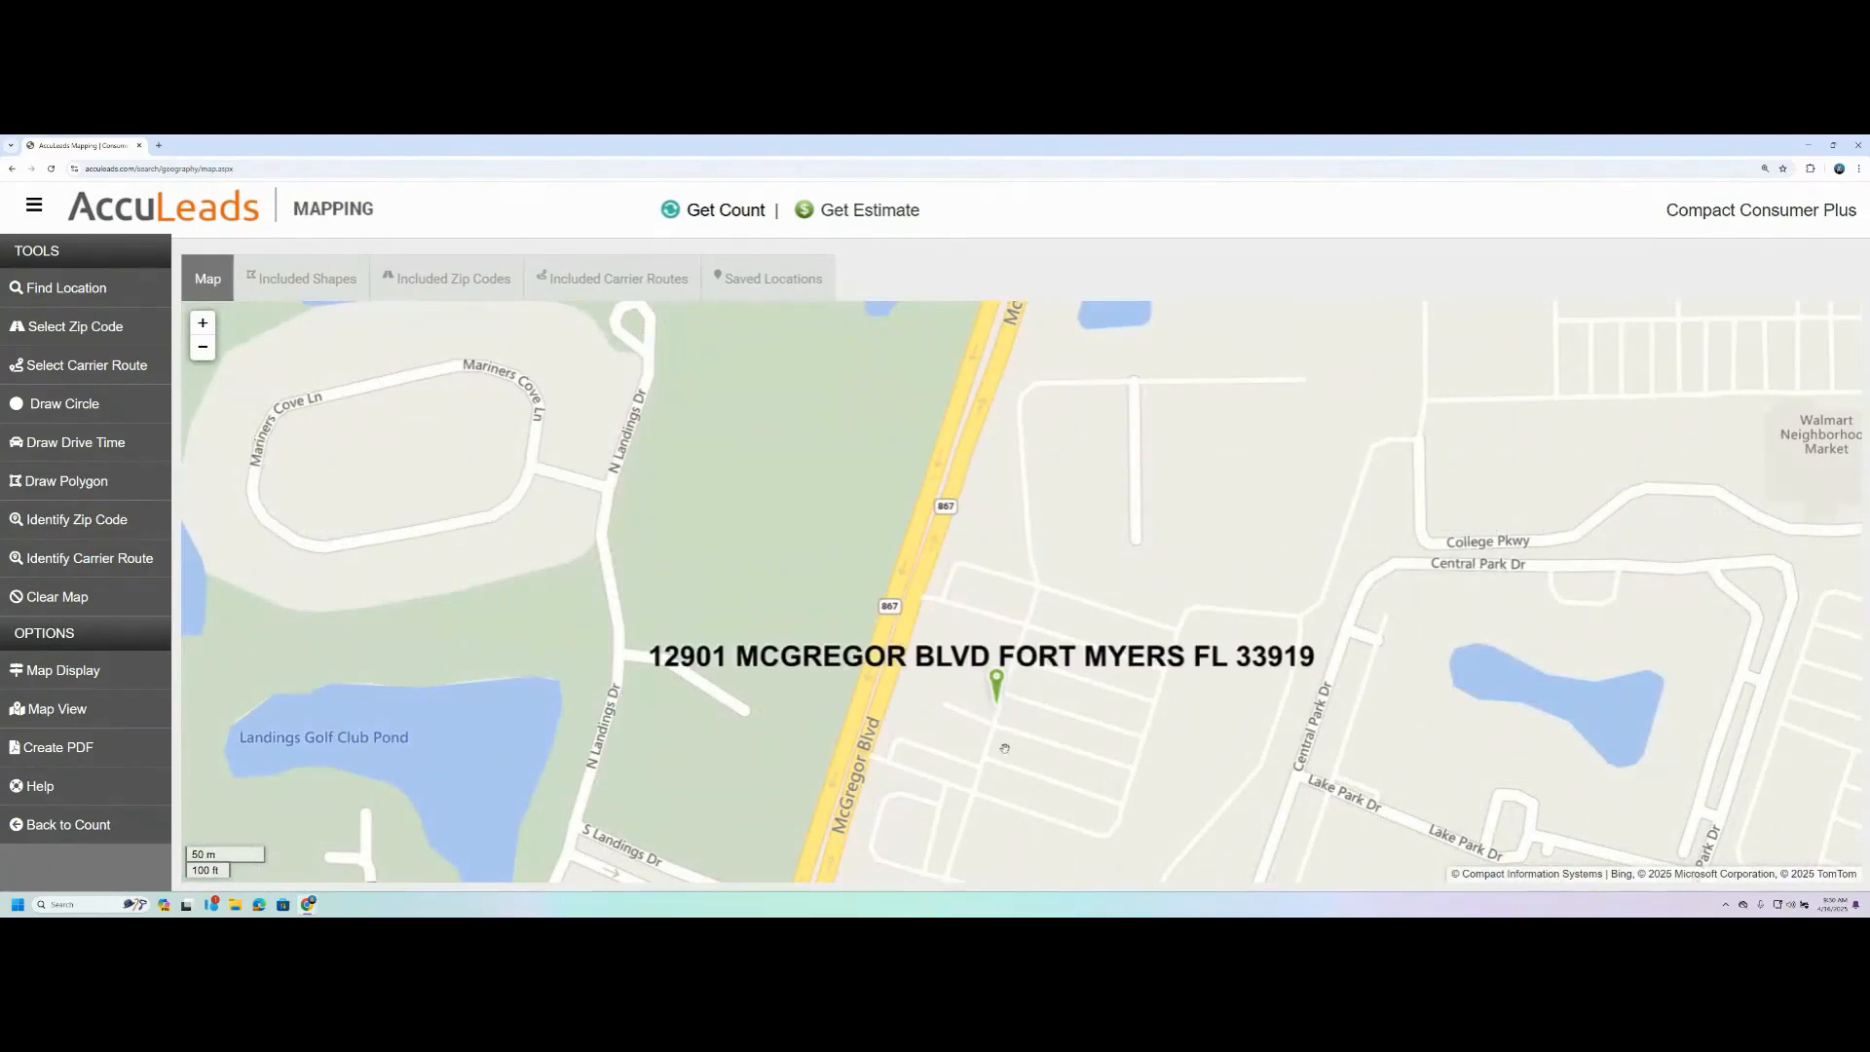
{"action": "left_click_drag", "start_coordinate": [999, 718], "coordinate": [935, 553]}
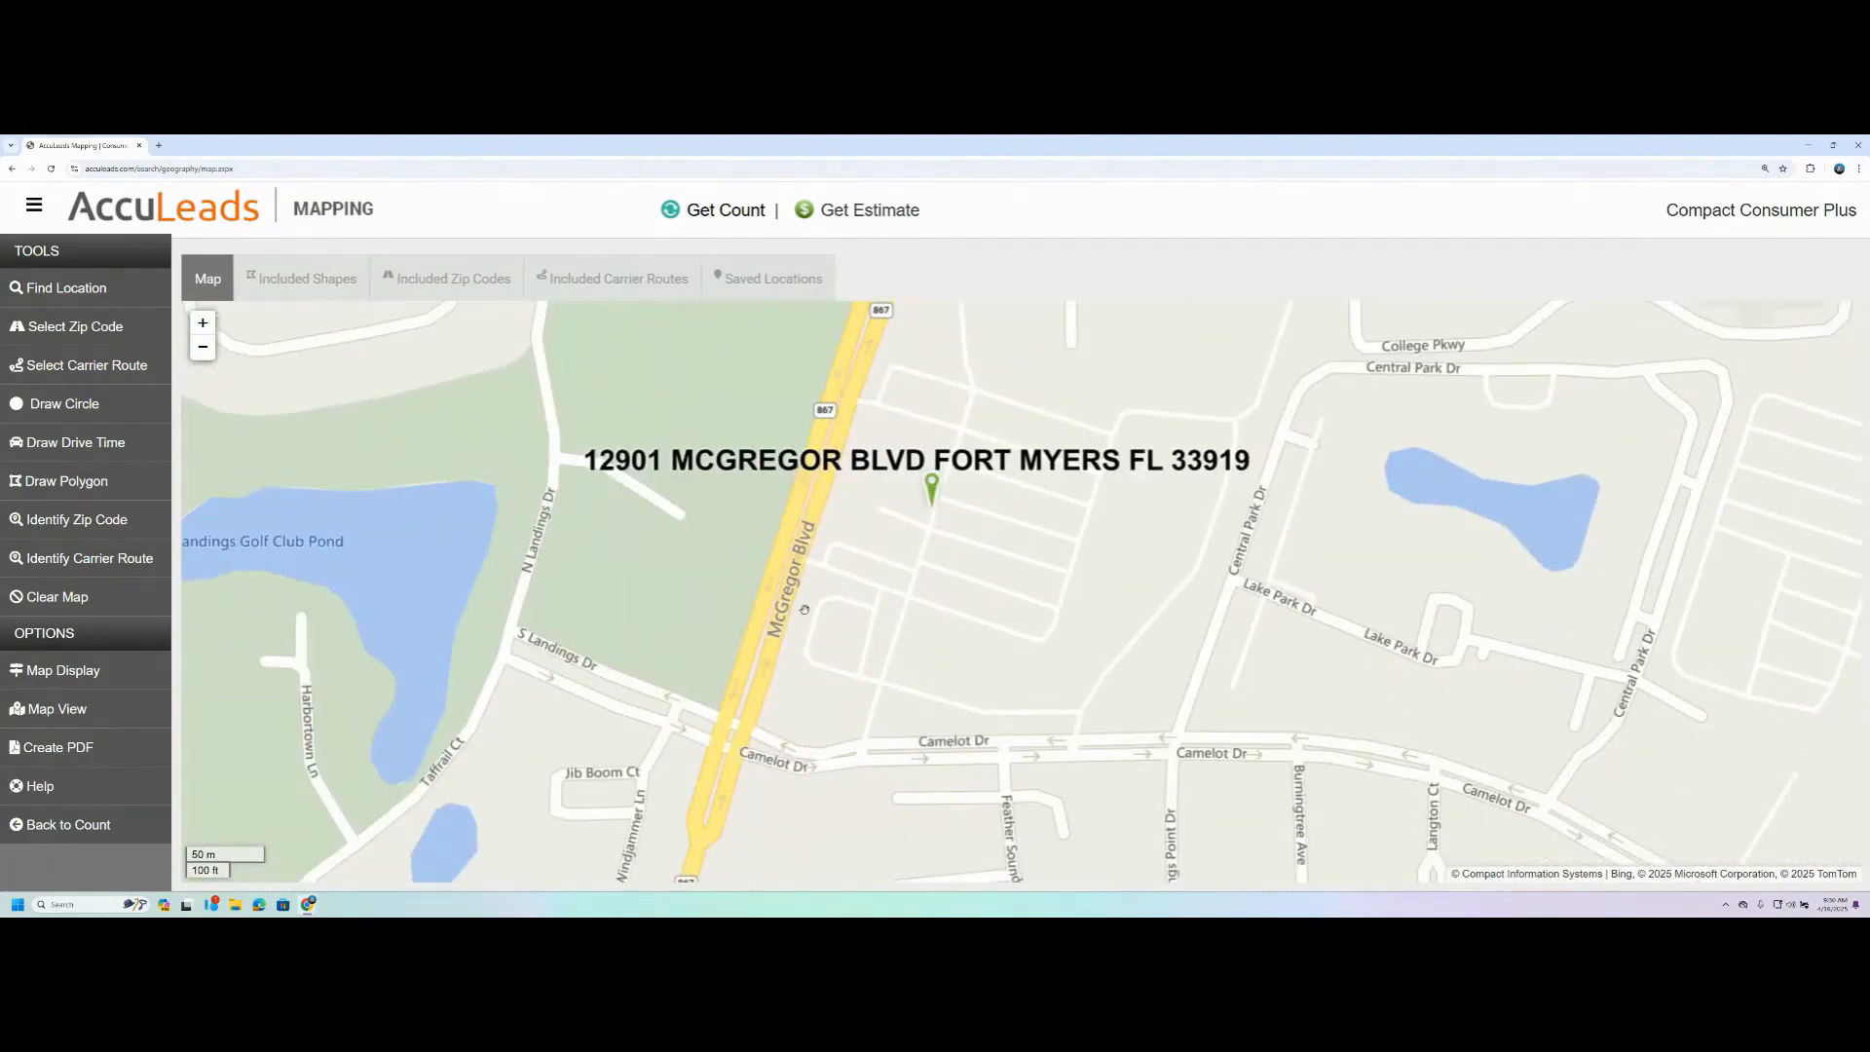
{"action": "scroll", "coordinate": [849, 597], "scroll_direction": "down", "scroll_amount": 3}
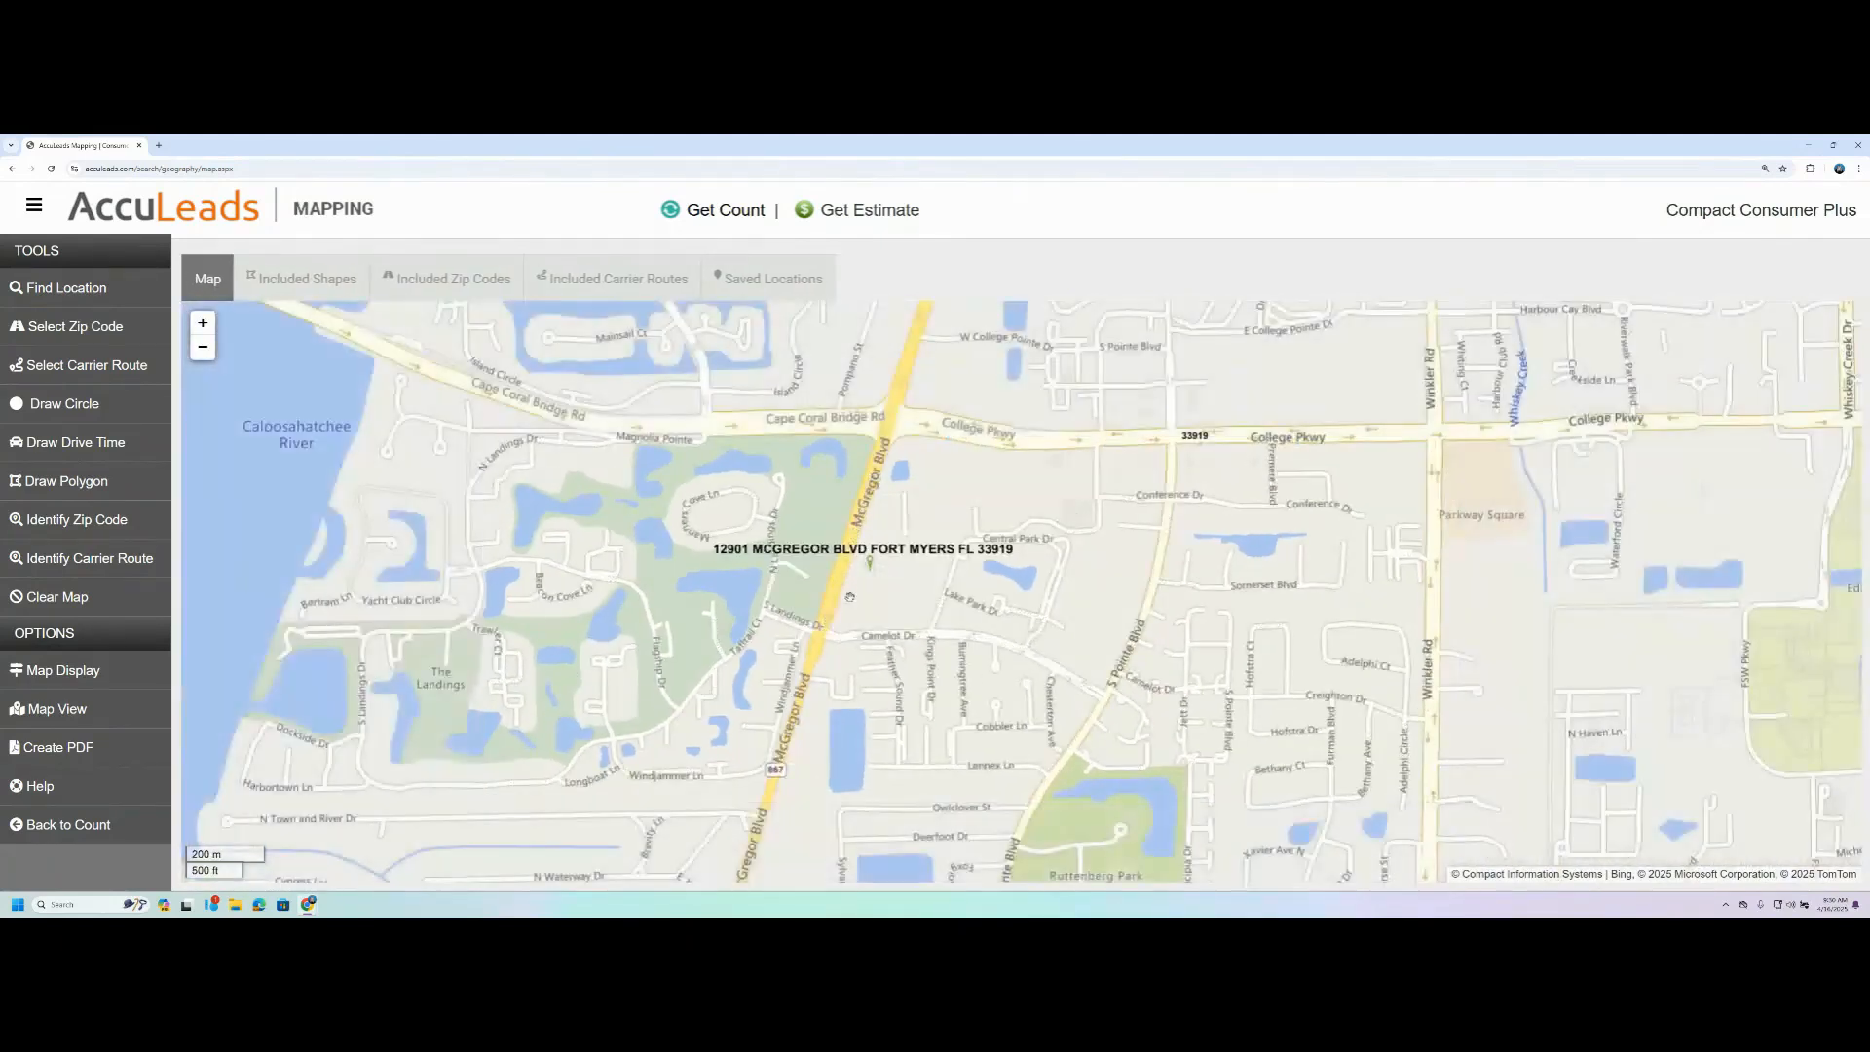
{"action": "scroll", "coordinate": [870, 613], "scroll_direction": "down", "scroll_amount": 3}
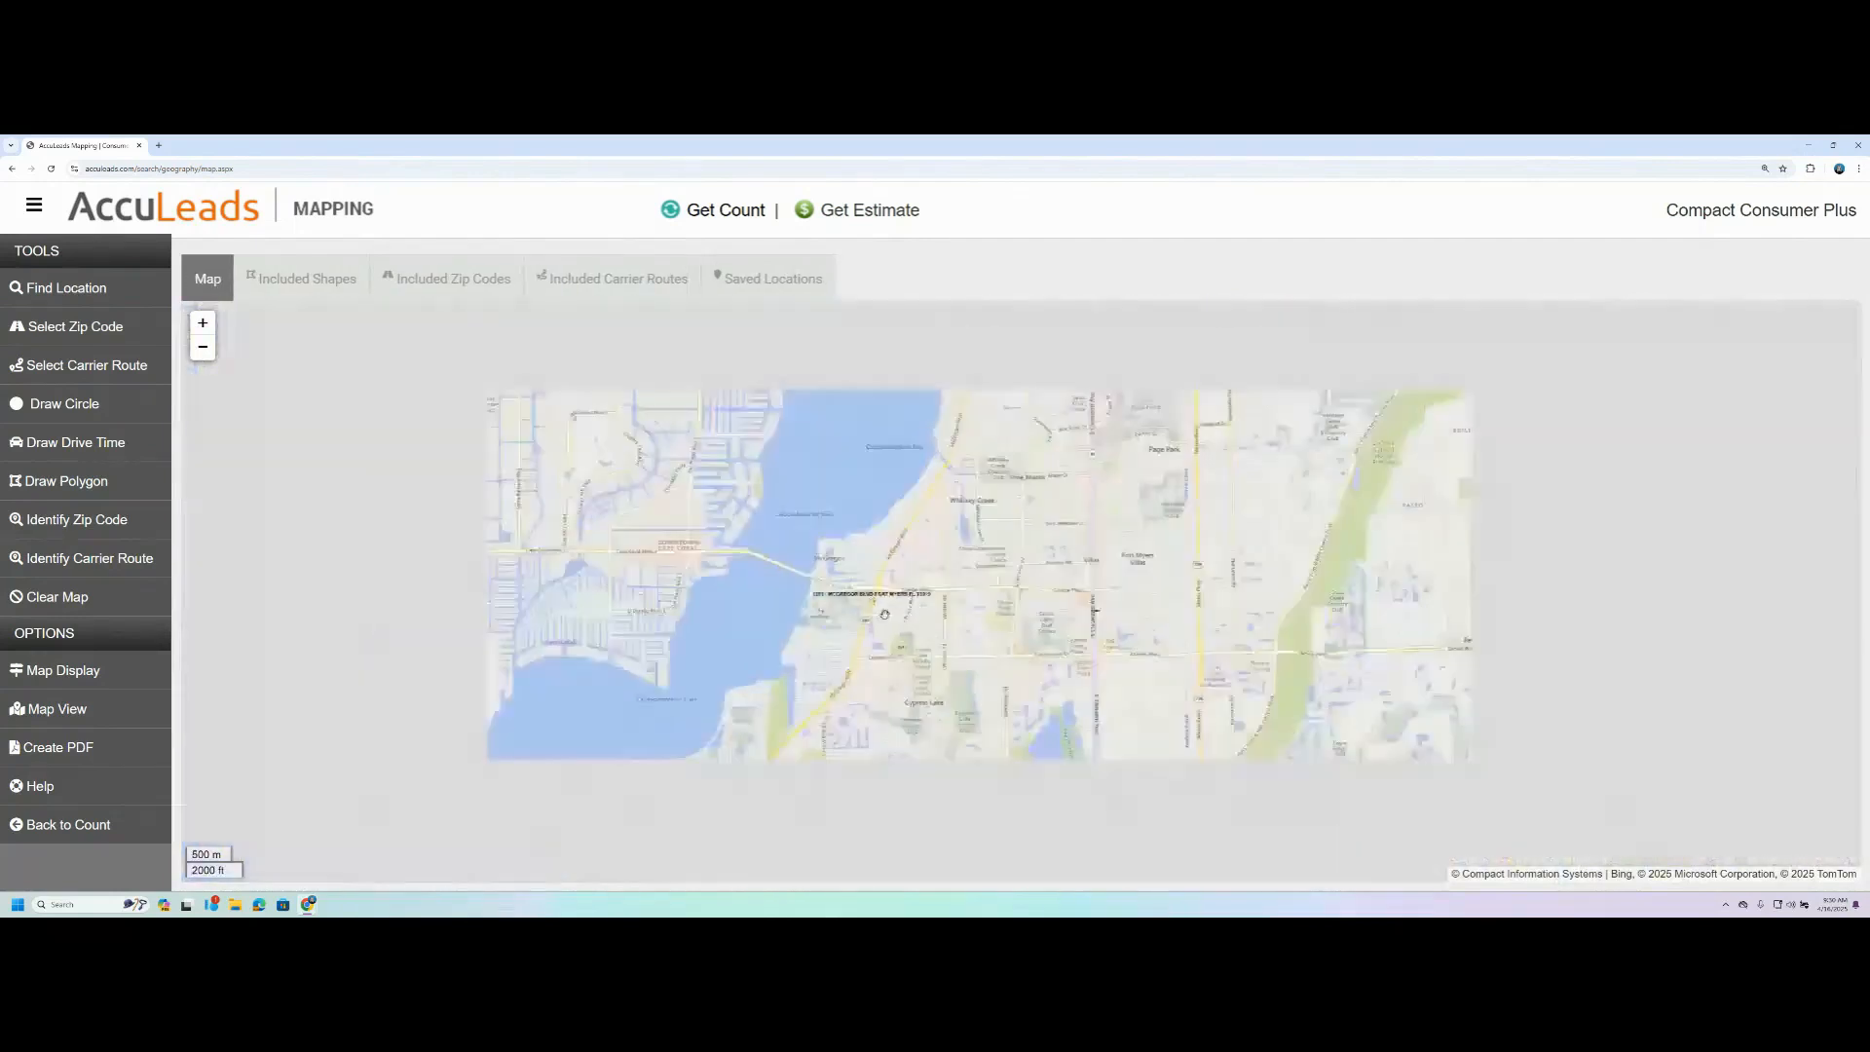
{"action": "scroll", "coordinate": [884, 615], "scroll_direction": "down", "scroll_amount": 2}
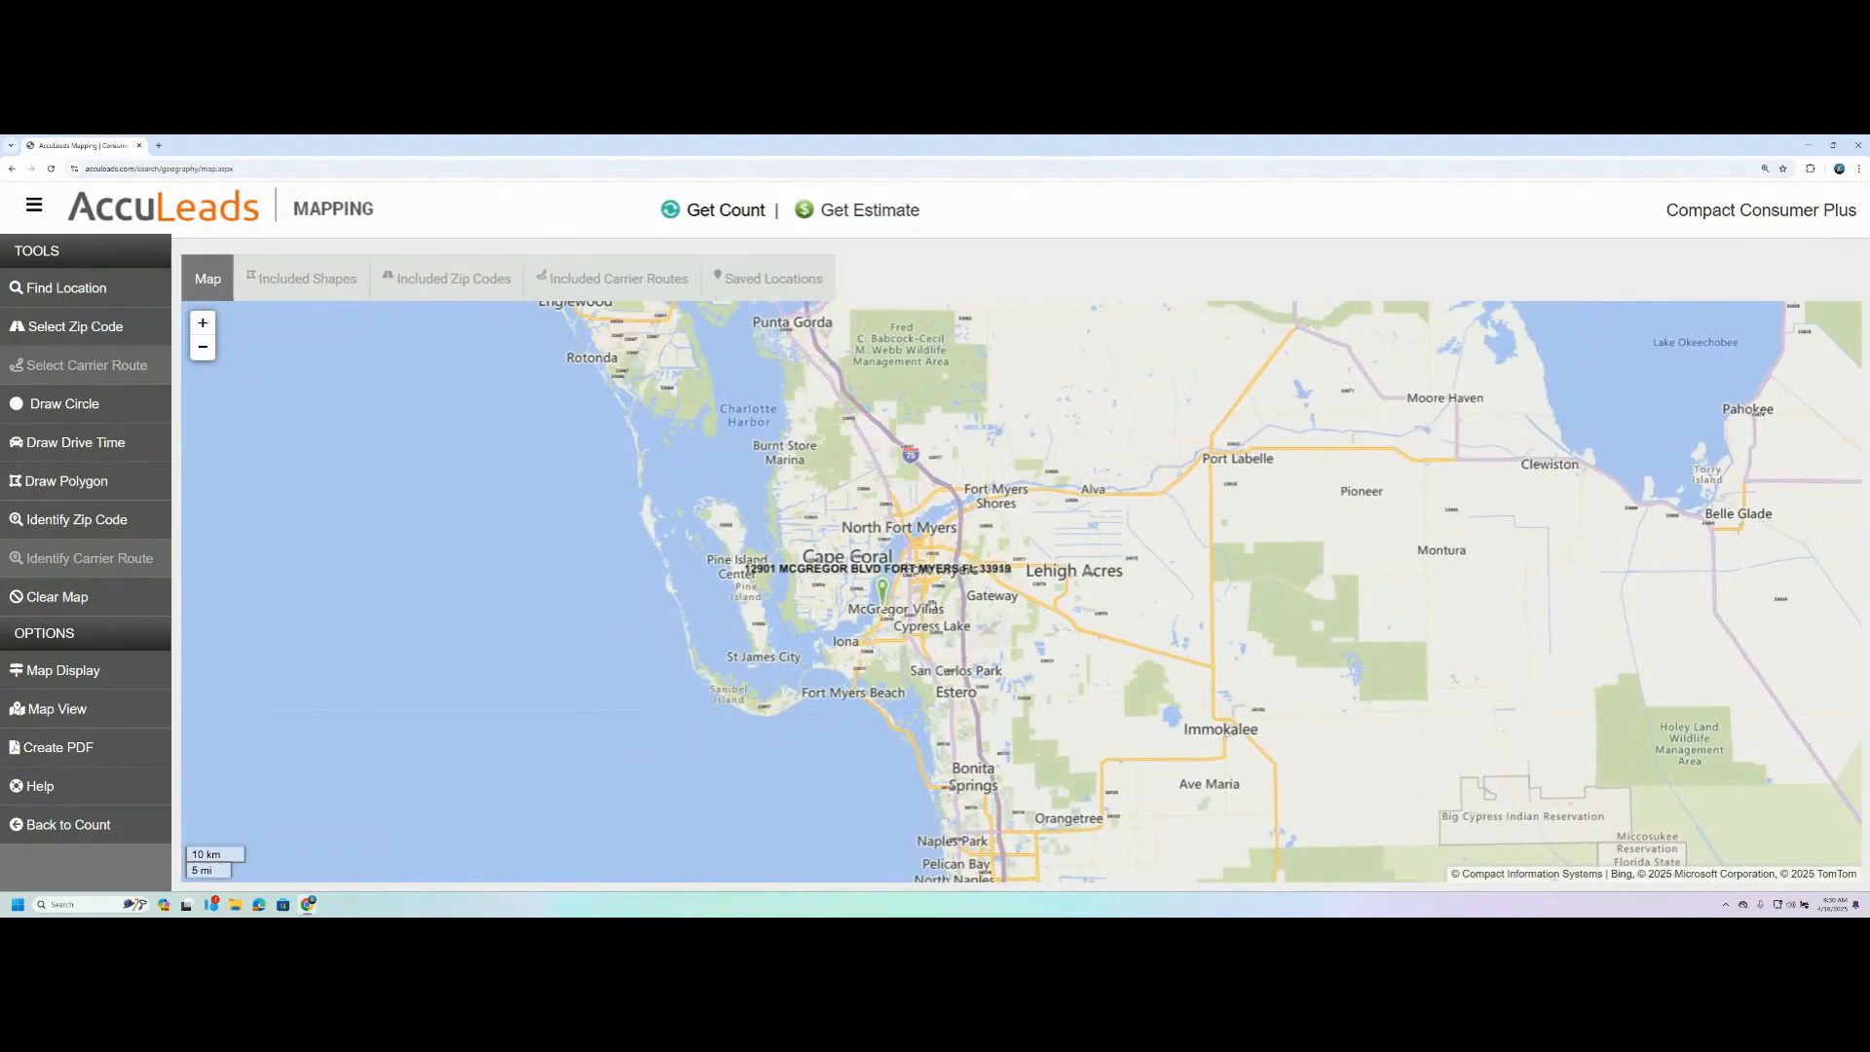
{"action": "scroll", "coordinate": [862, 611], "scroll_direction": "up", "scroll_amount": 2}
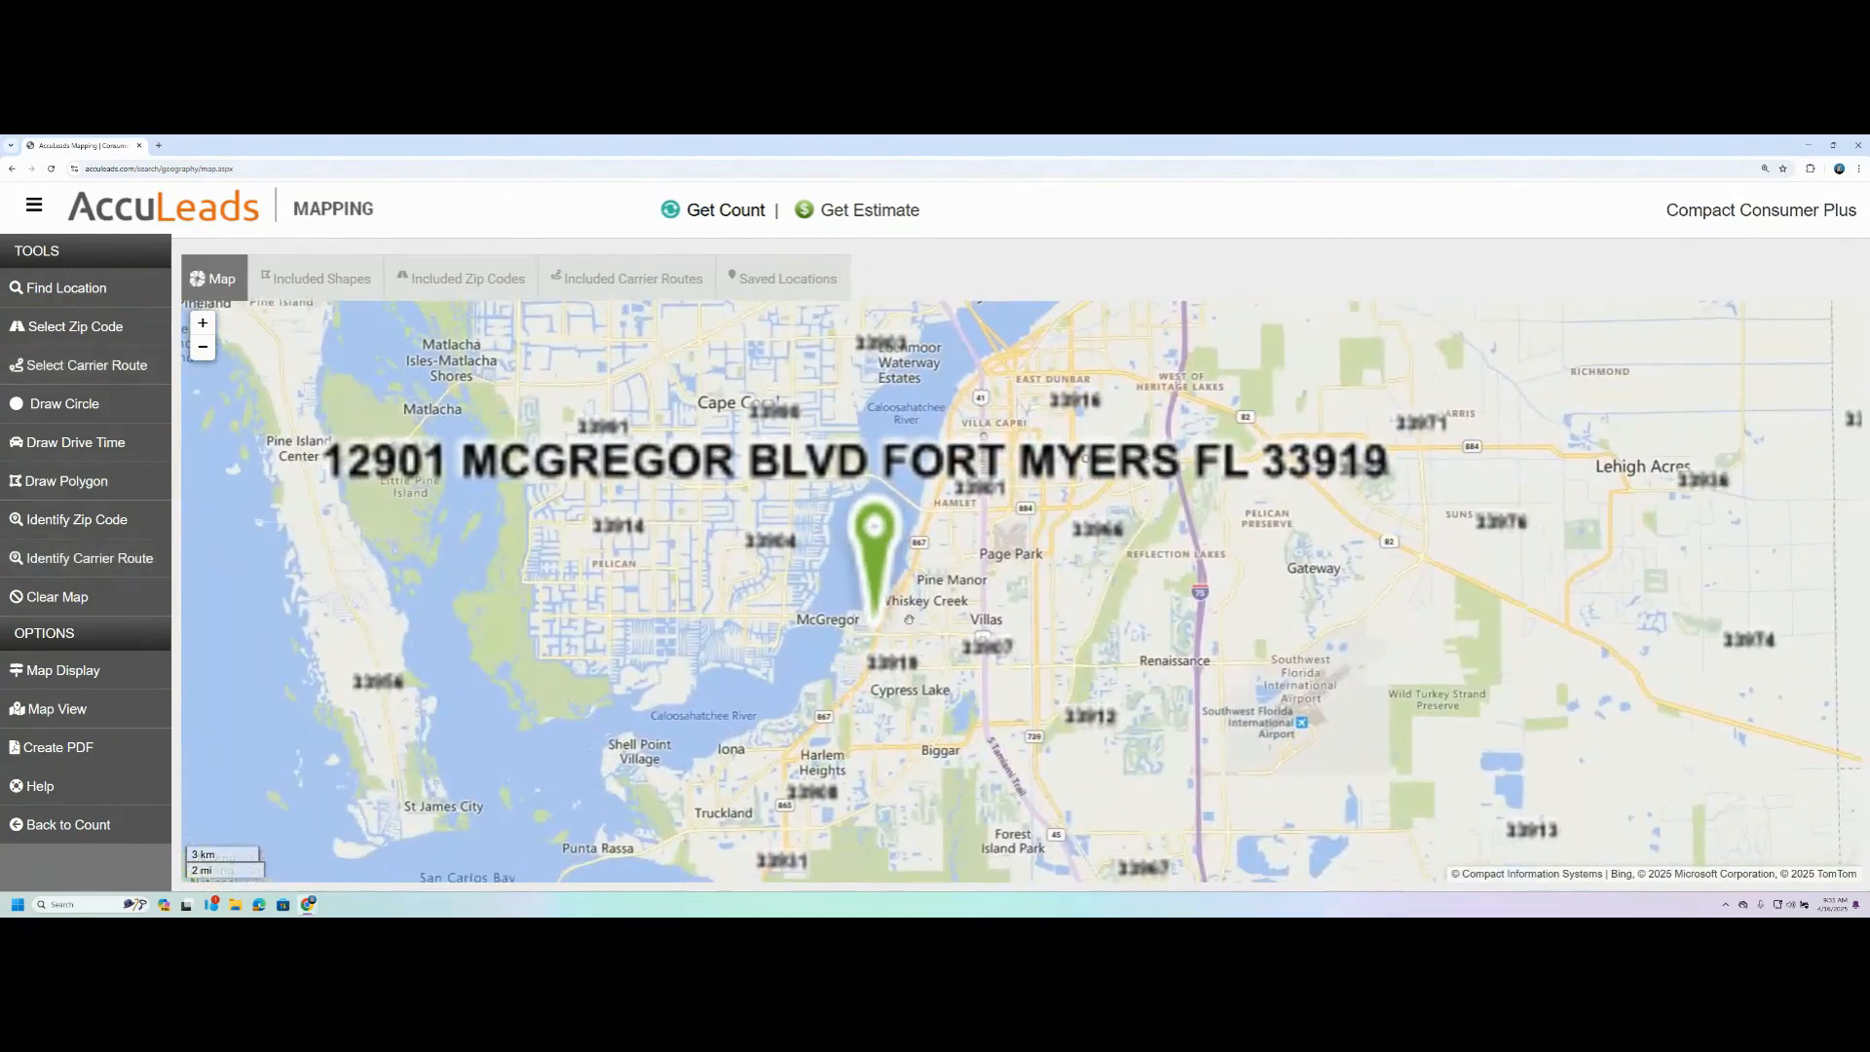
{"action": "scroll", "coordinate": [887, 629], "scroll_direction": "up", "scroll_amount": 1}
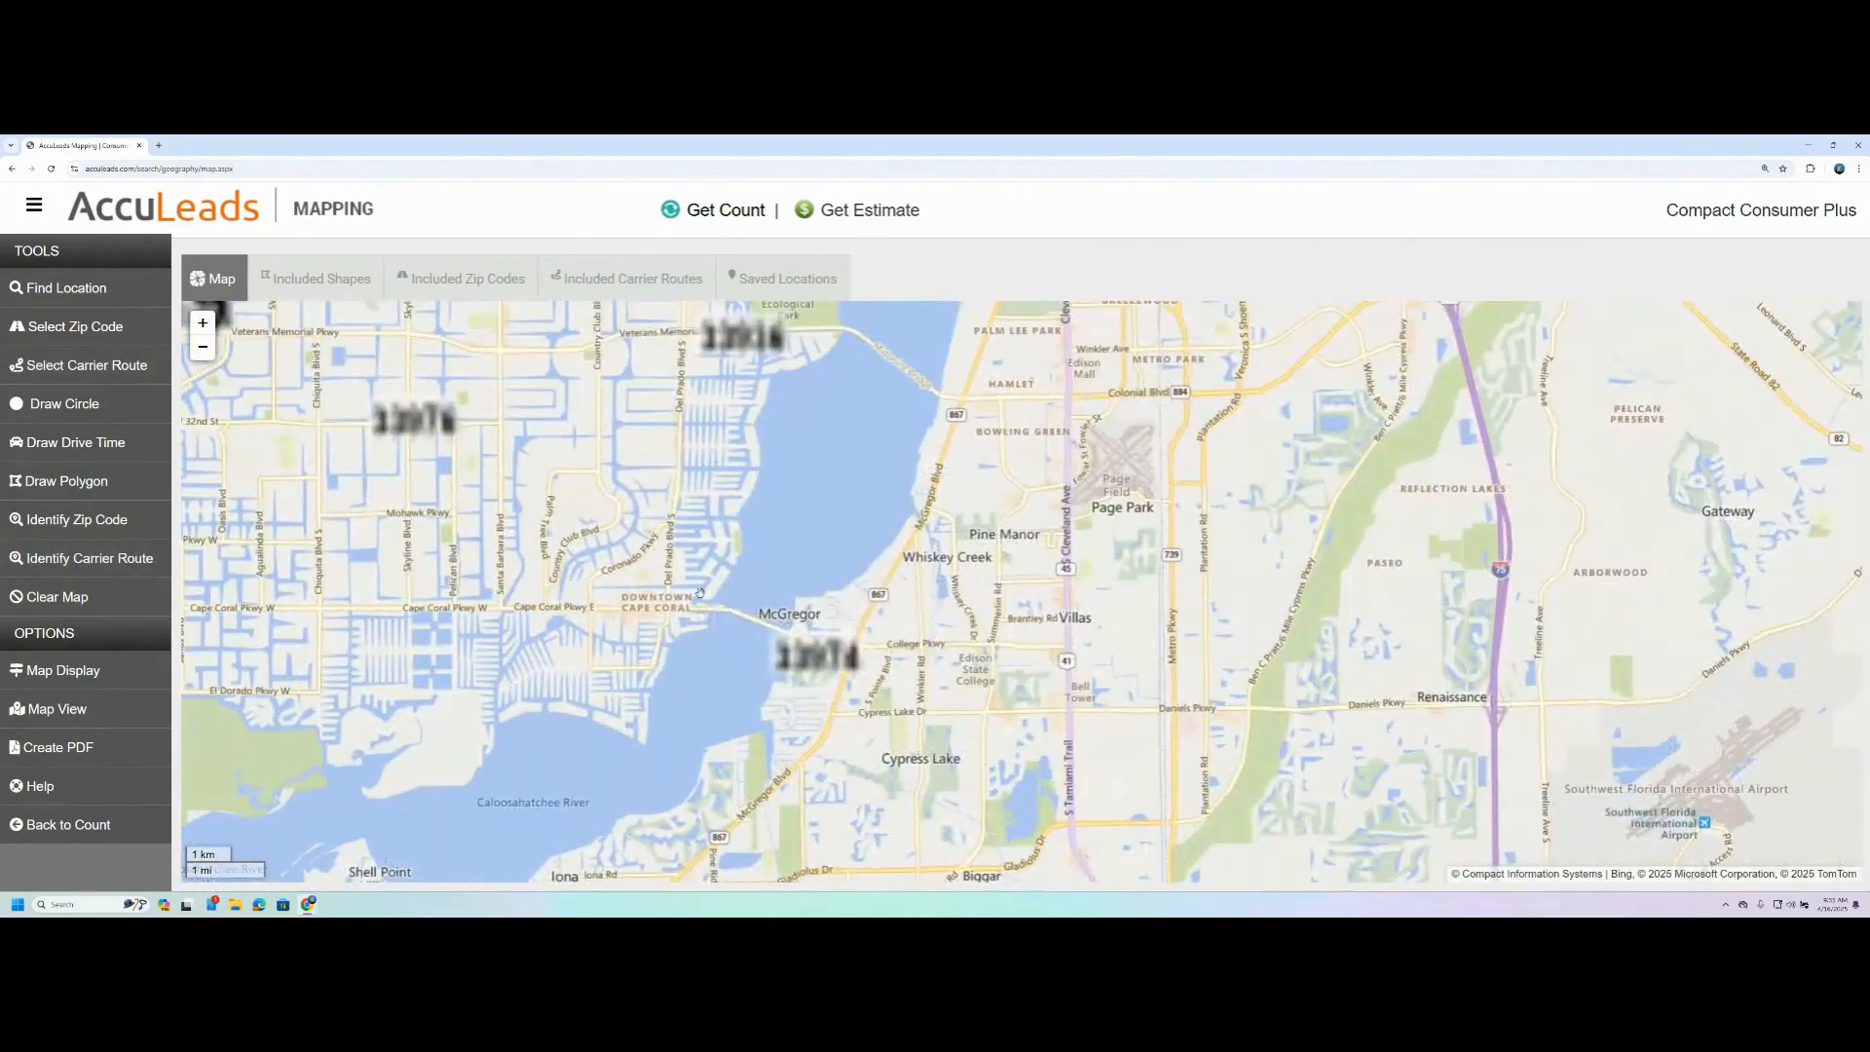
{"action": "left_click_drag", "start_coordinate": [920, 712], "coordinate": [942, 598]}
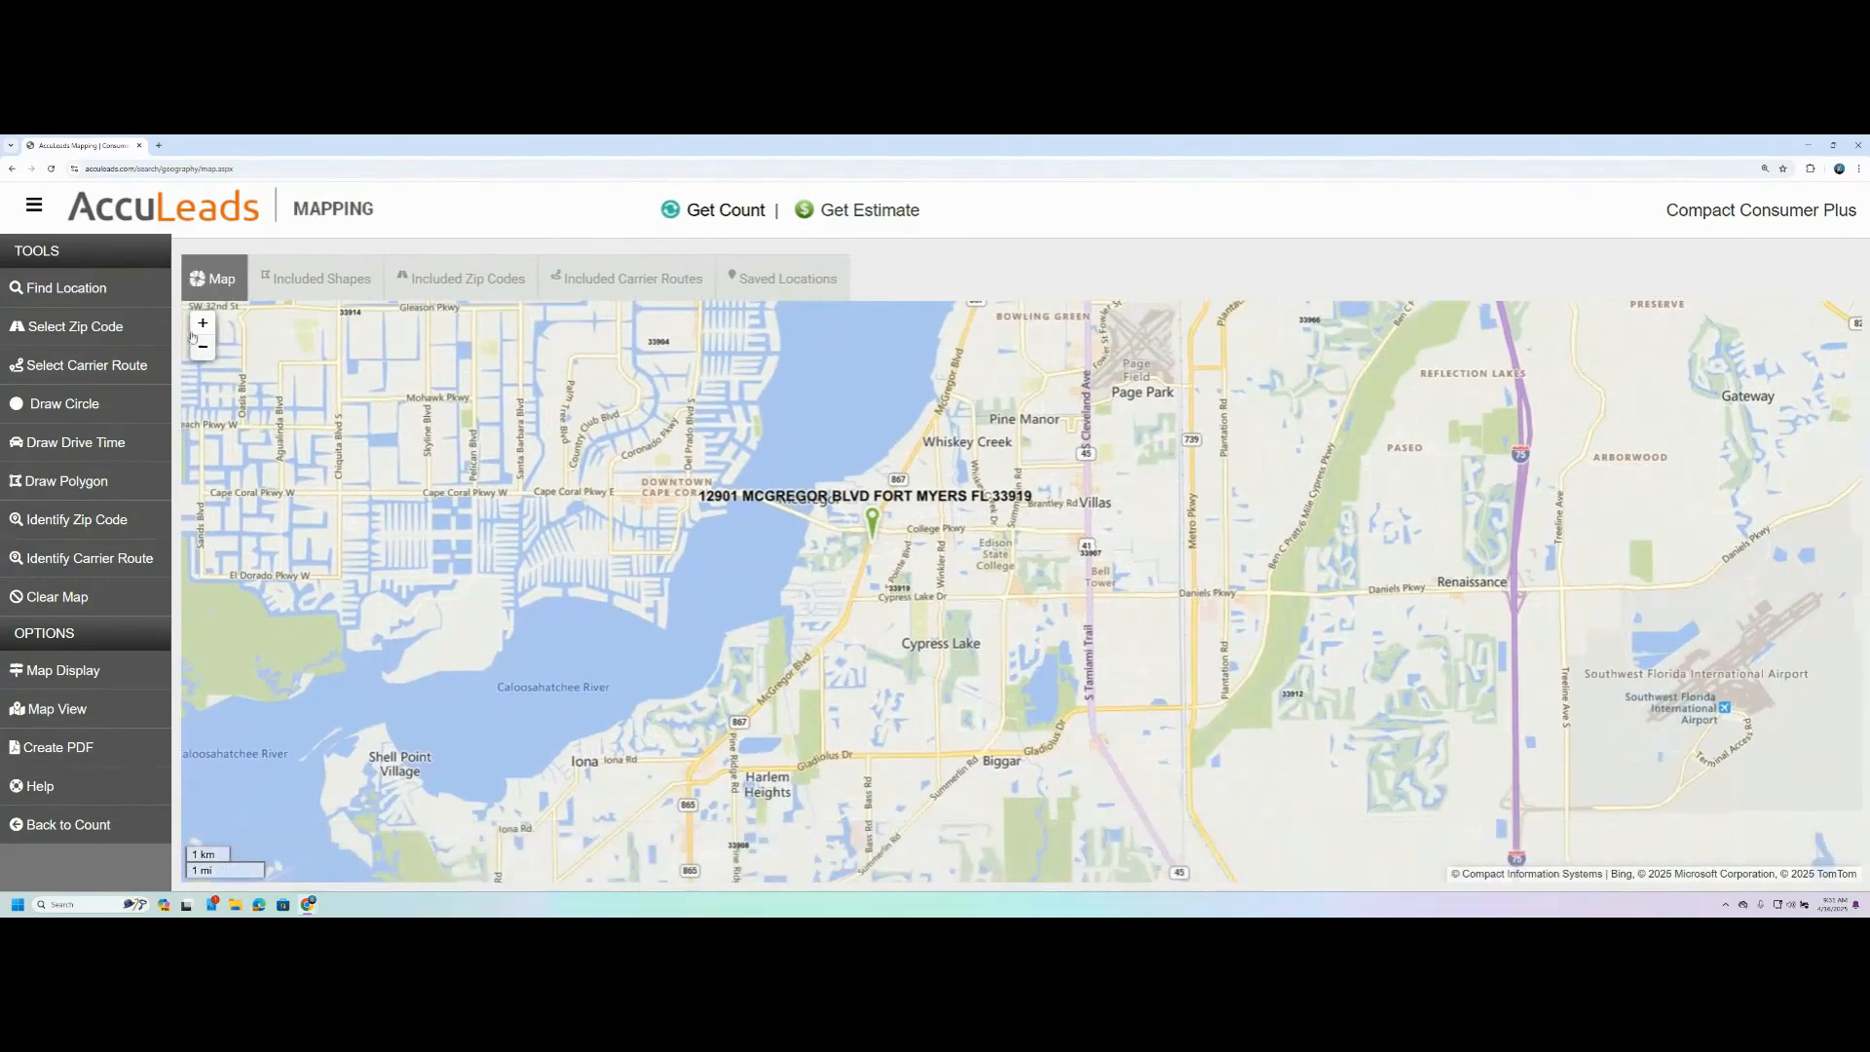
- Add zip code 33919, the area surrounding the address marker, to the map selection
{"action": "left_click", "coordinate": [59, 329]}
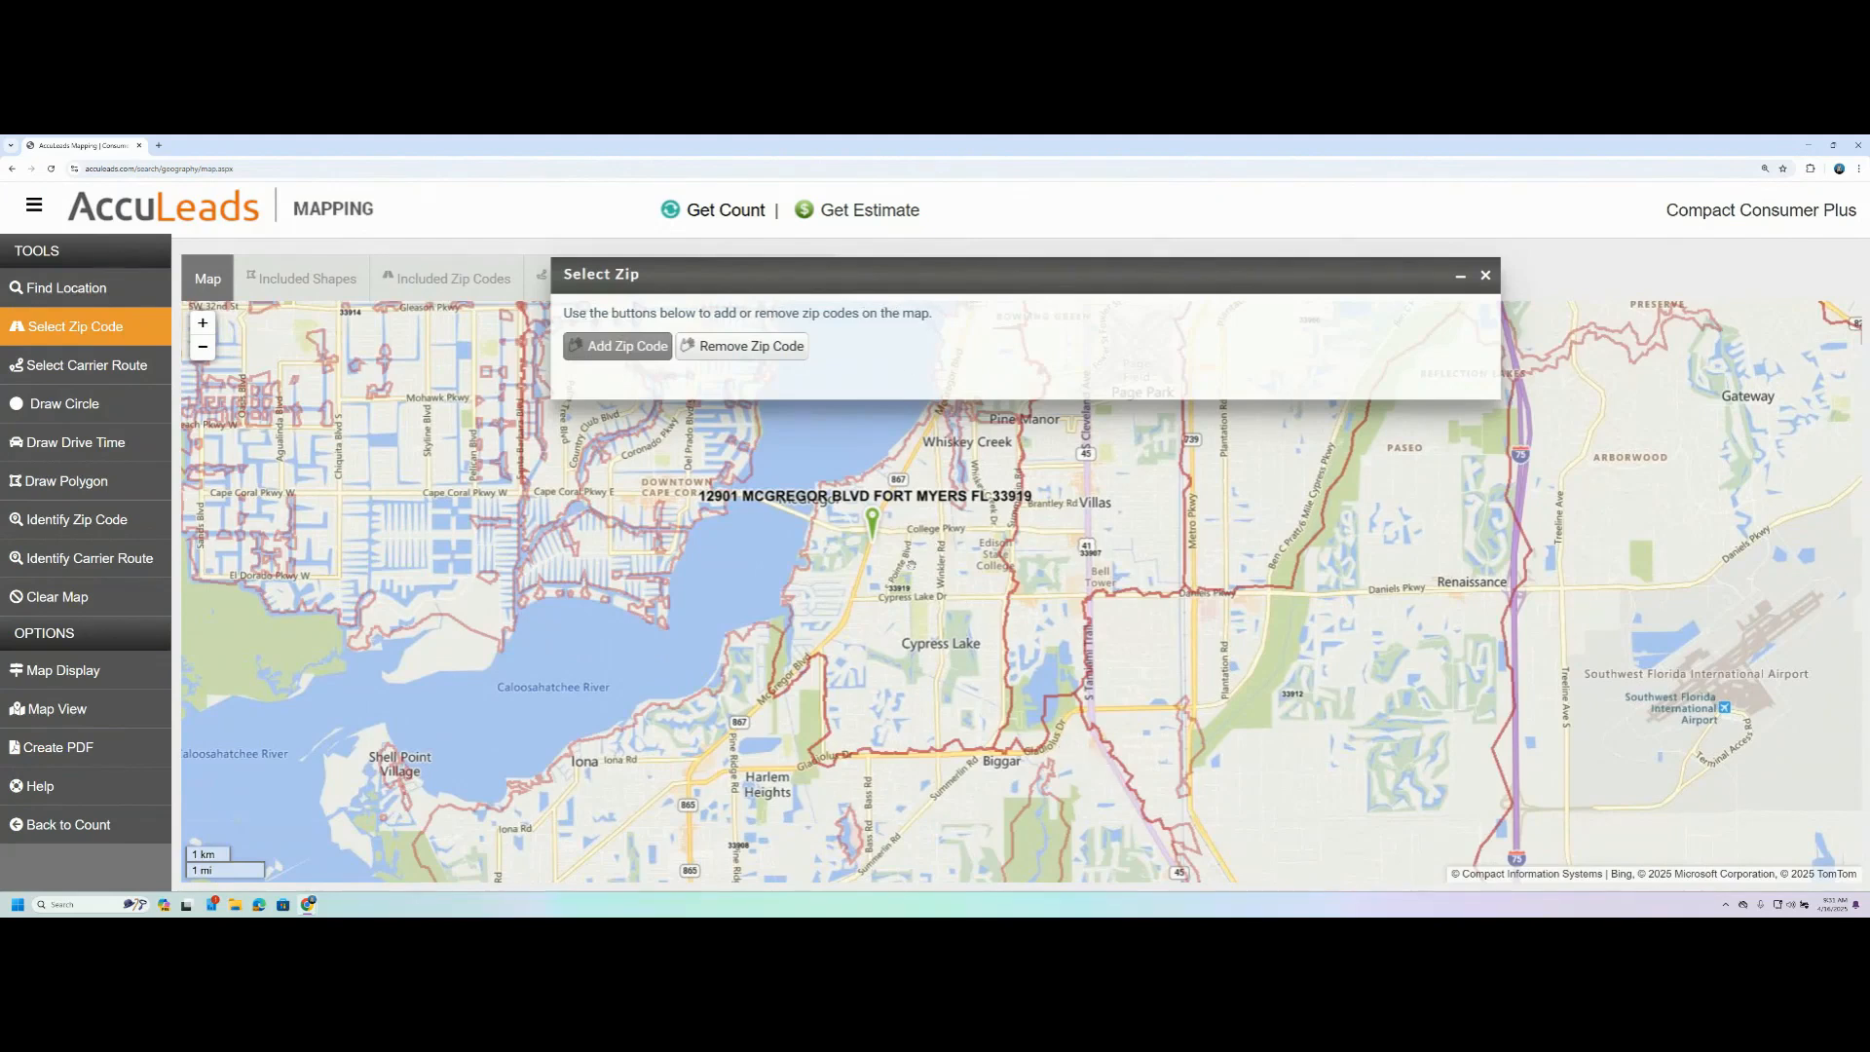
{"action": "left_click_drag", "start_coordinate": [1018, 791], "coordinate": [967, 875]}
{"action": "left_click", "coordinate": [855, 650]}
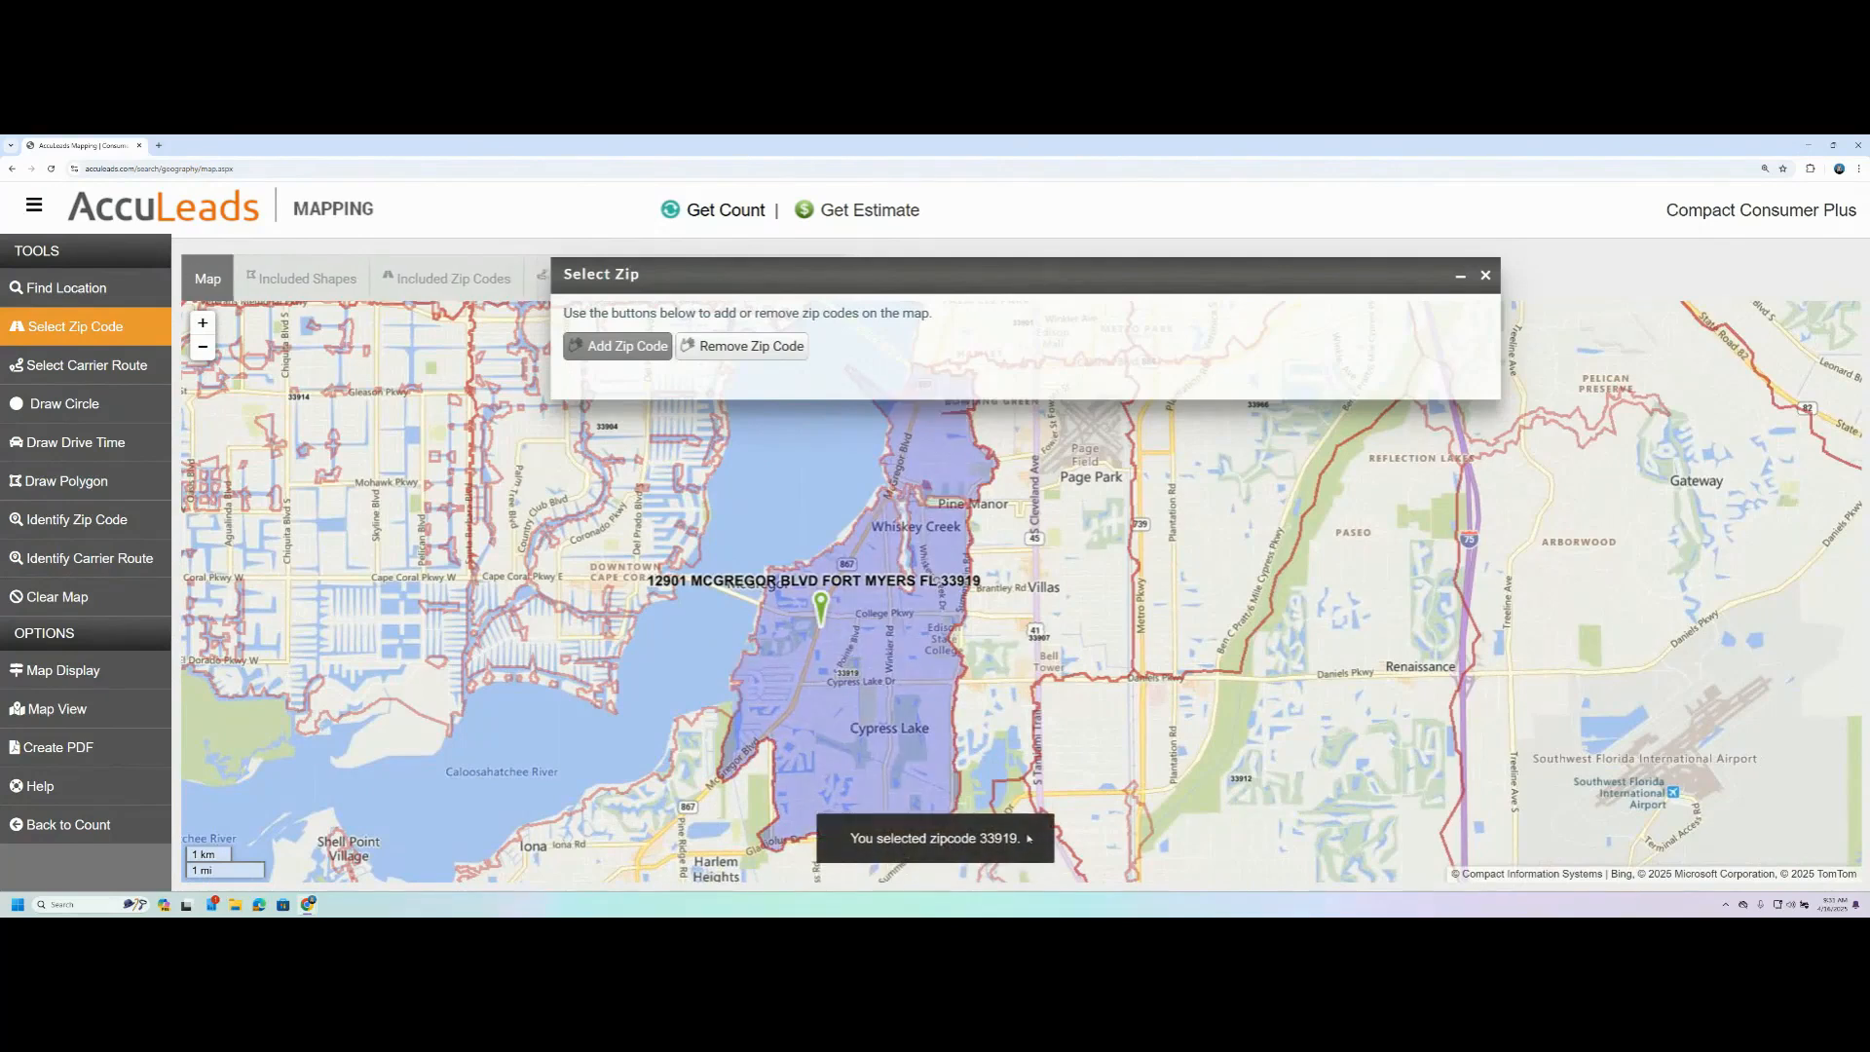
- Remove zip code 33919 from the map selection
{"action": "left_click_drag", "start_coordinate": [1054, 449], "coordinate": [998, 476]}
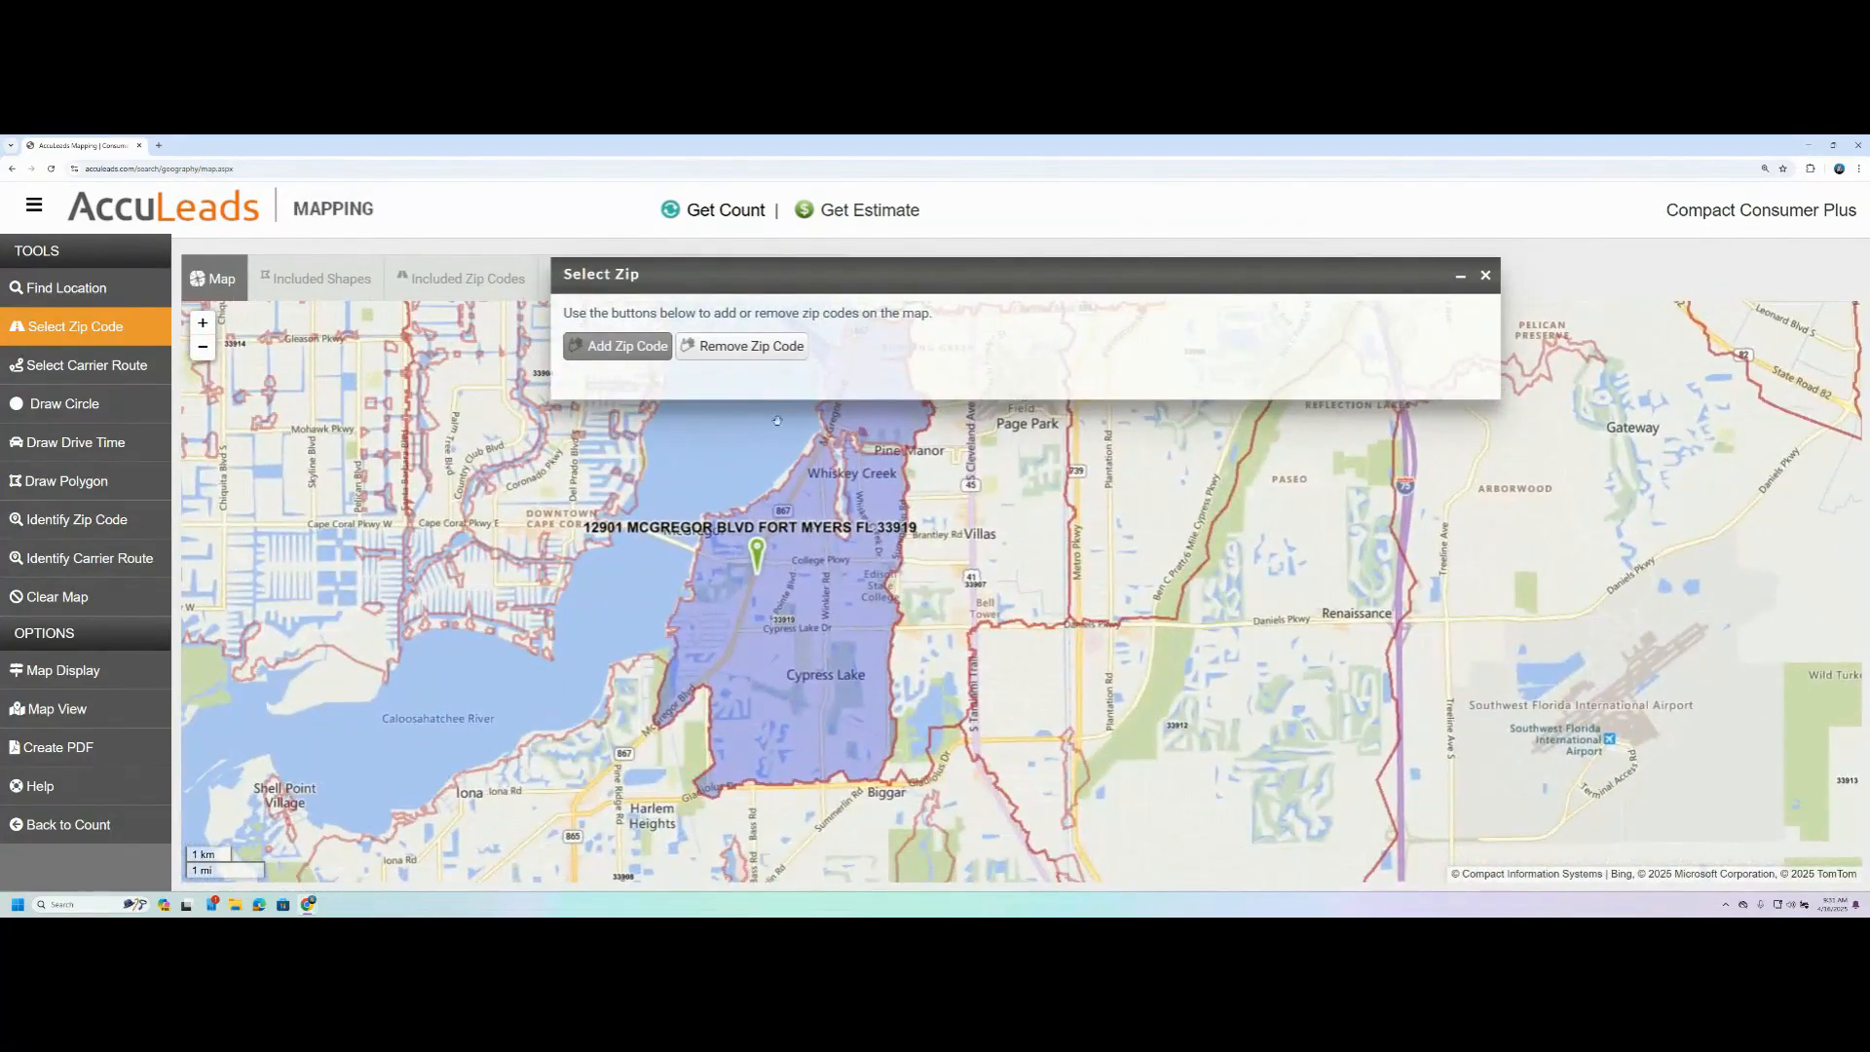
{"action": "left_click", "coordinate": [752, 344]}
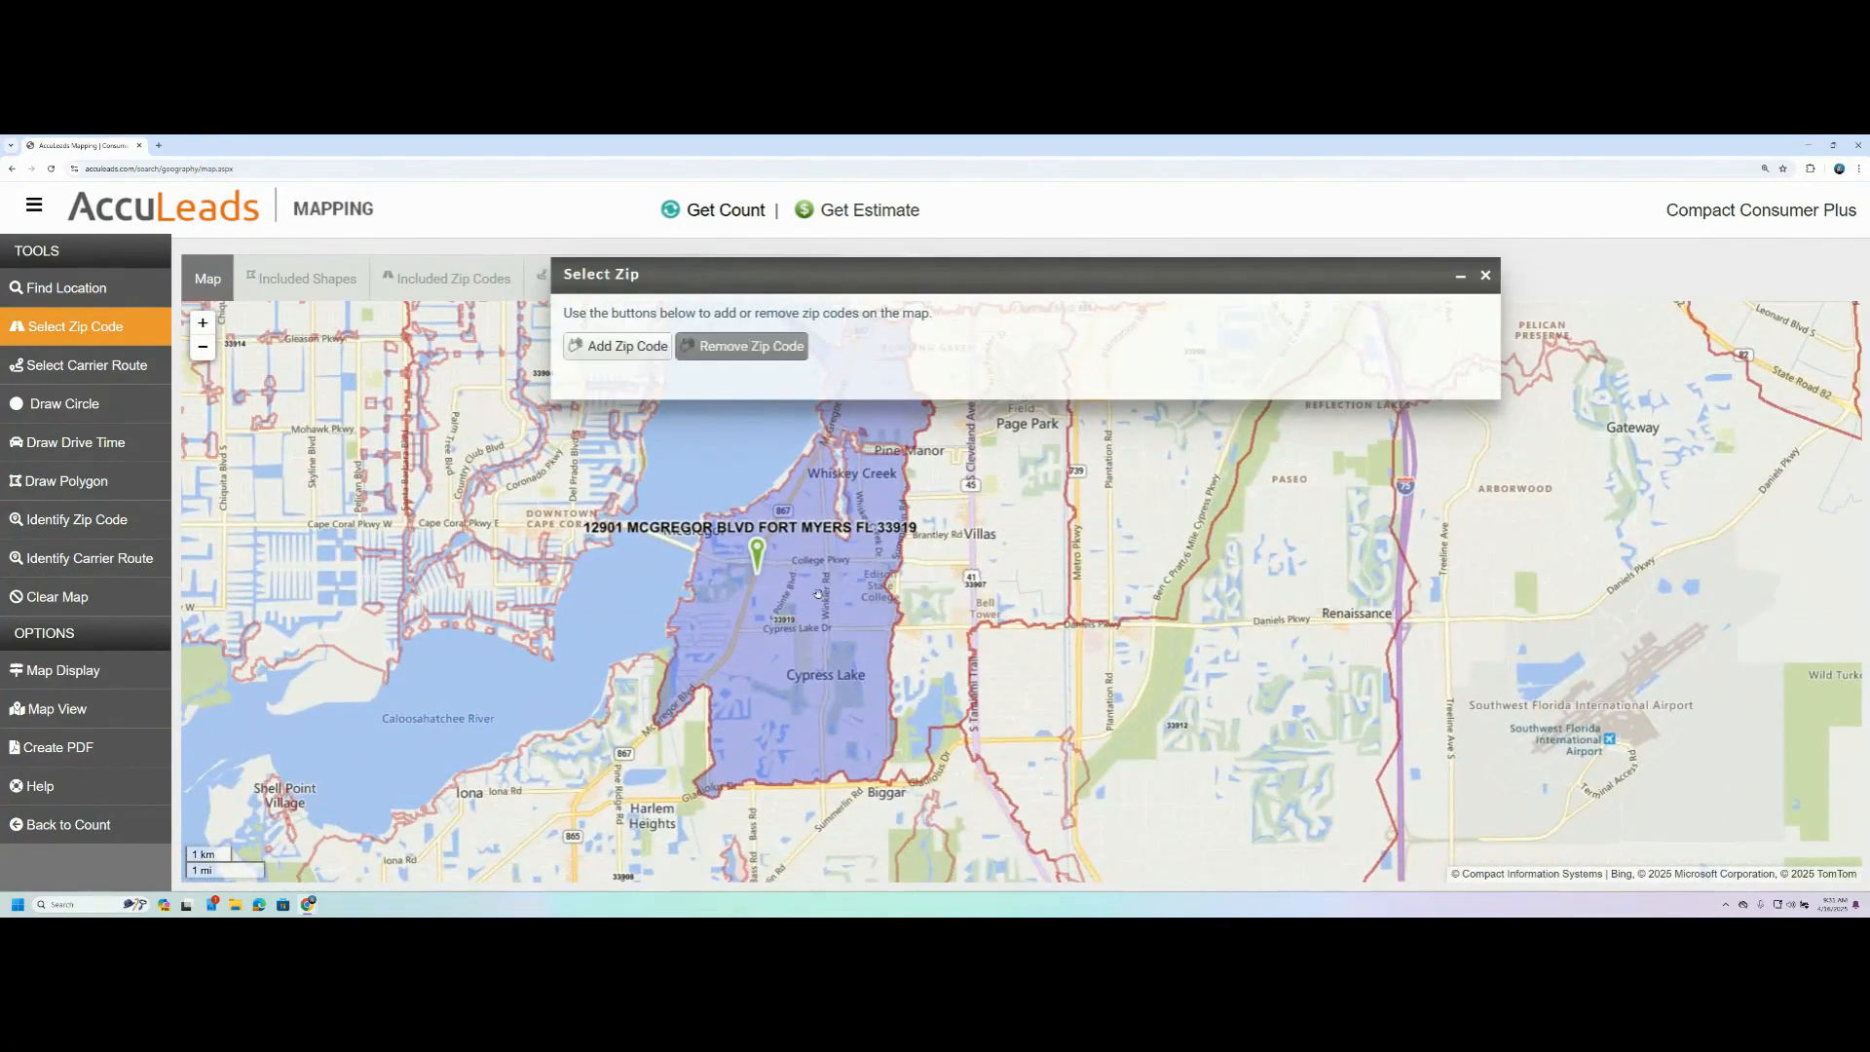
{"action": "left_click", "coordinate": [893, 527]}
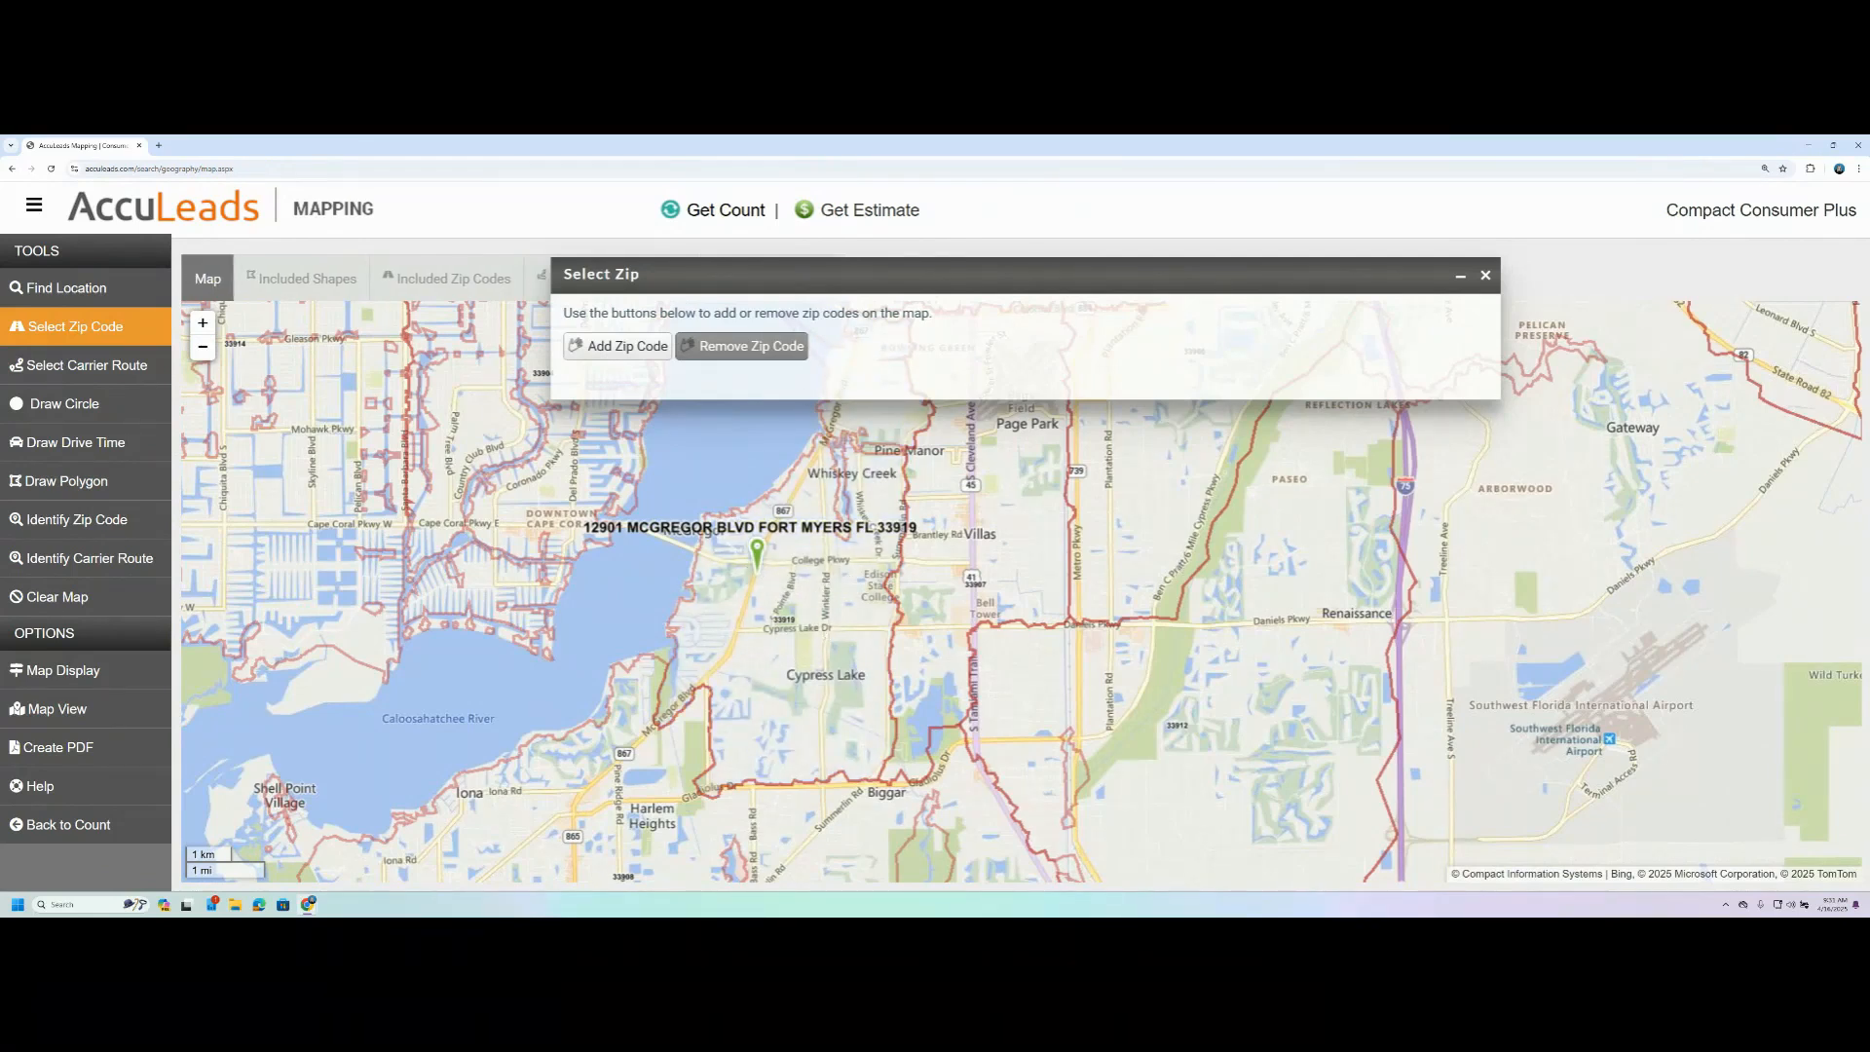
- Add carrier route 33919C039, just below the address marker, to the map selection
{"action": "left_click", "coordinate": [87, 365]}
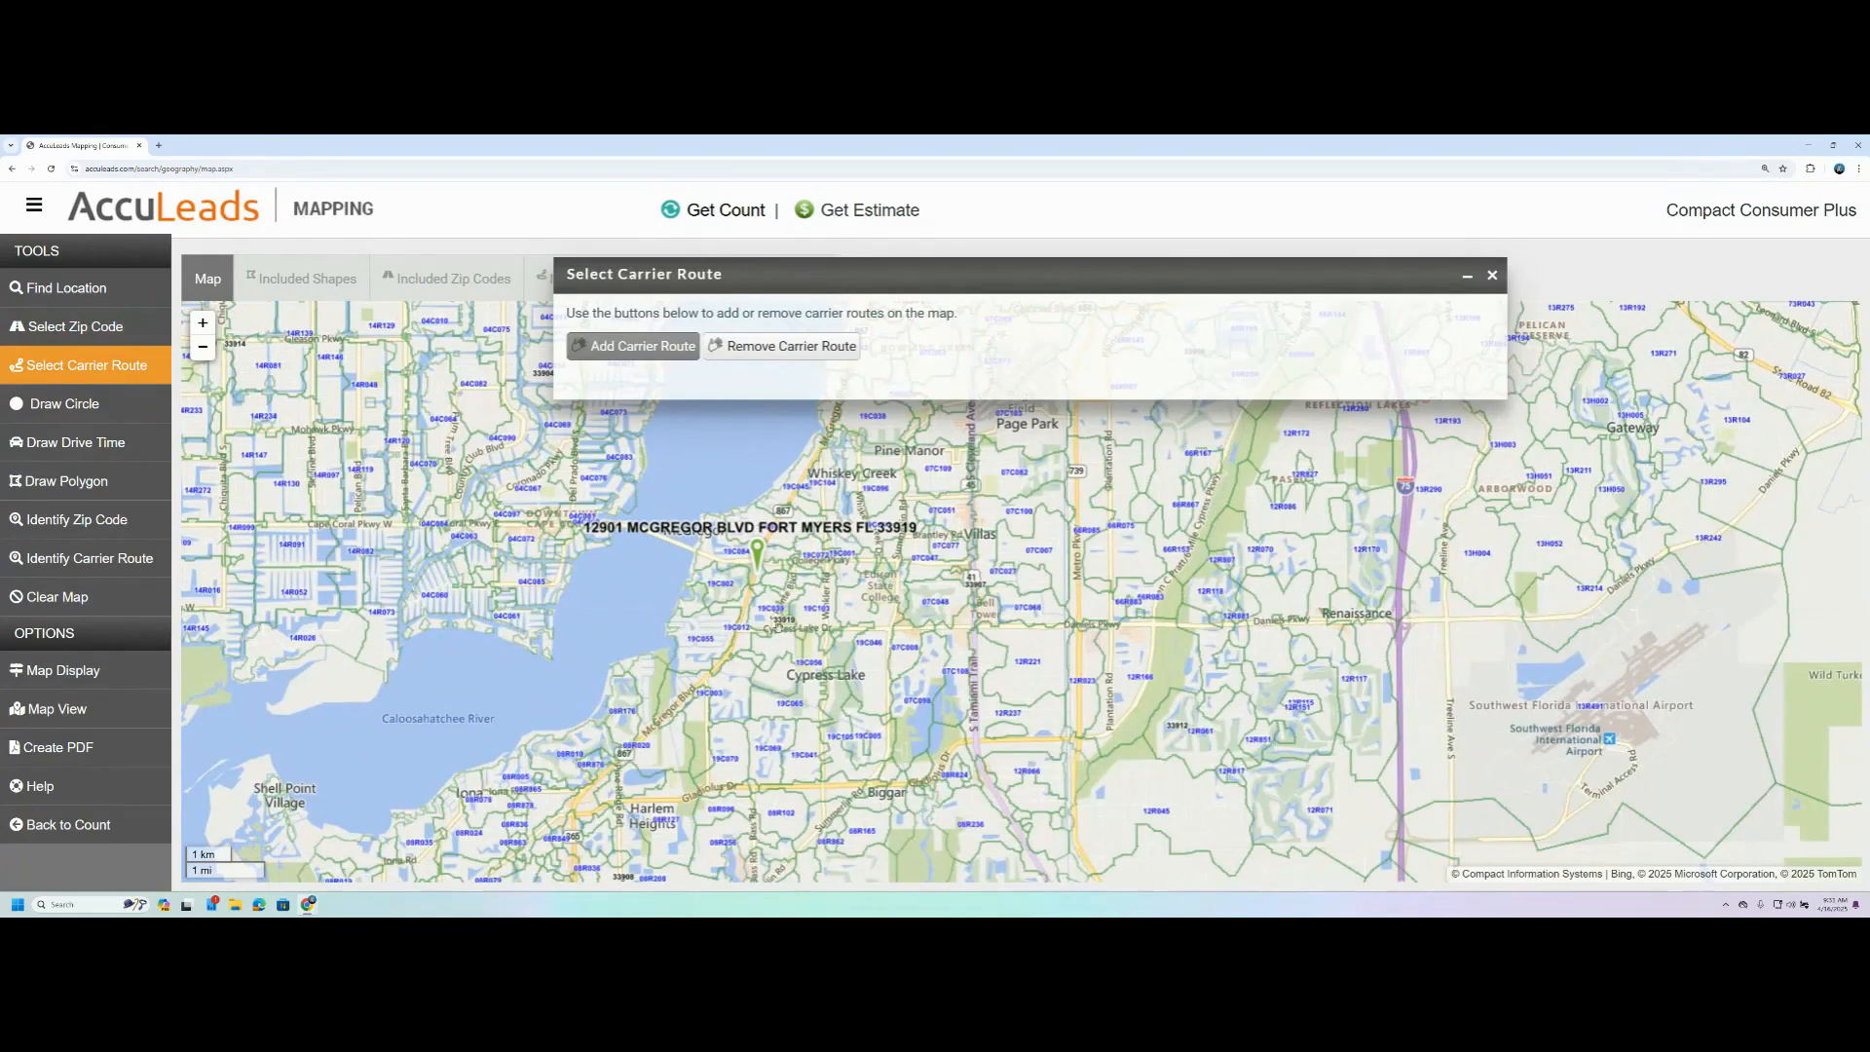
{"action": "left_click", "coordinate": [770, 609]}
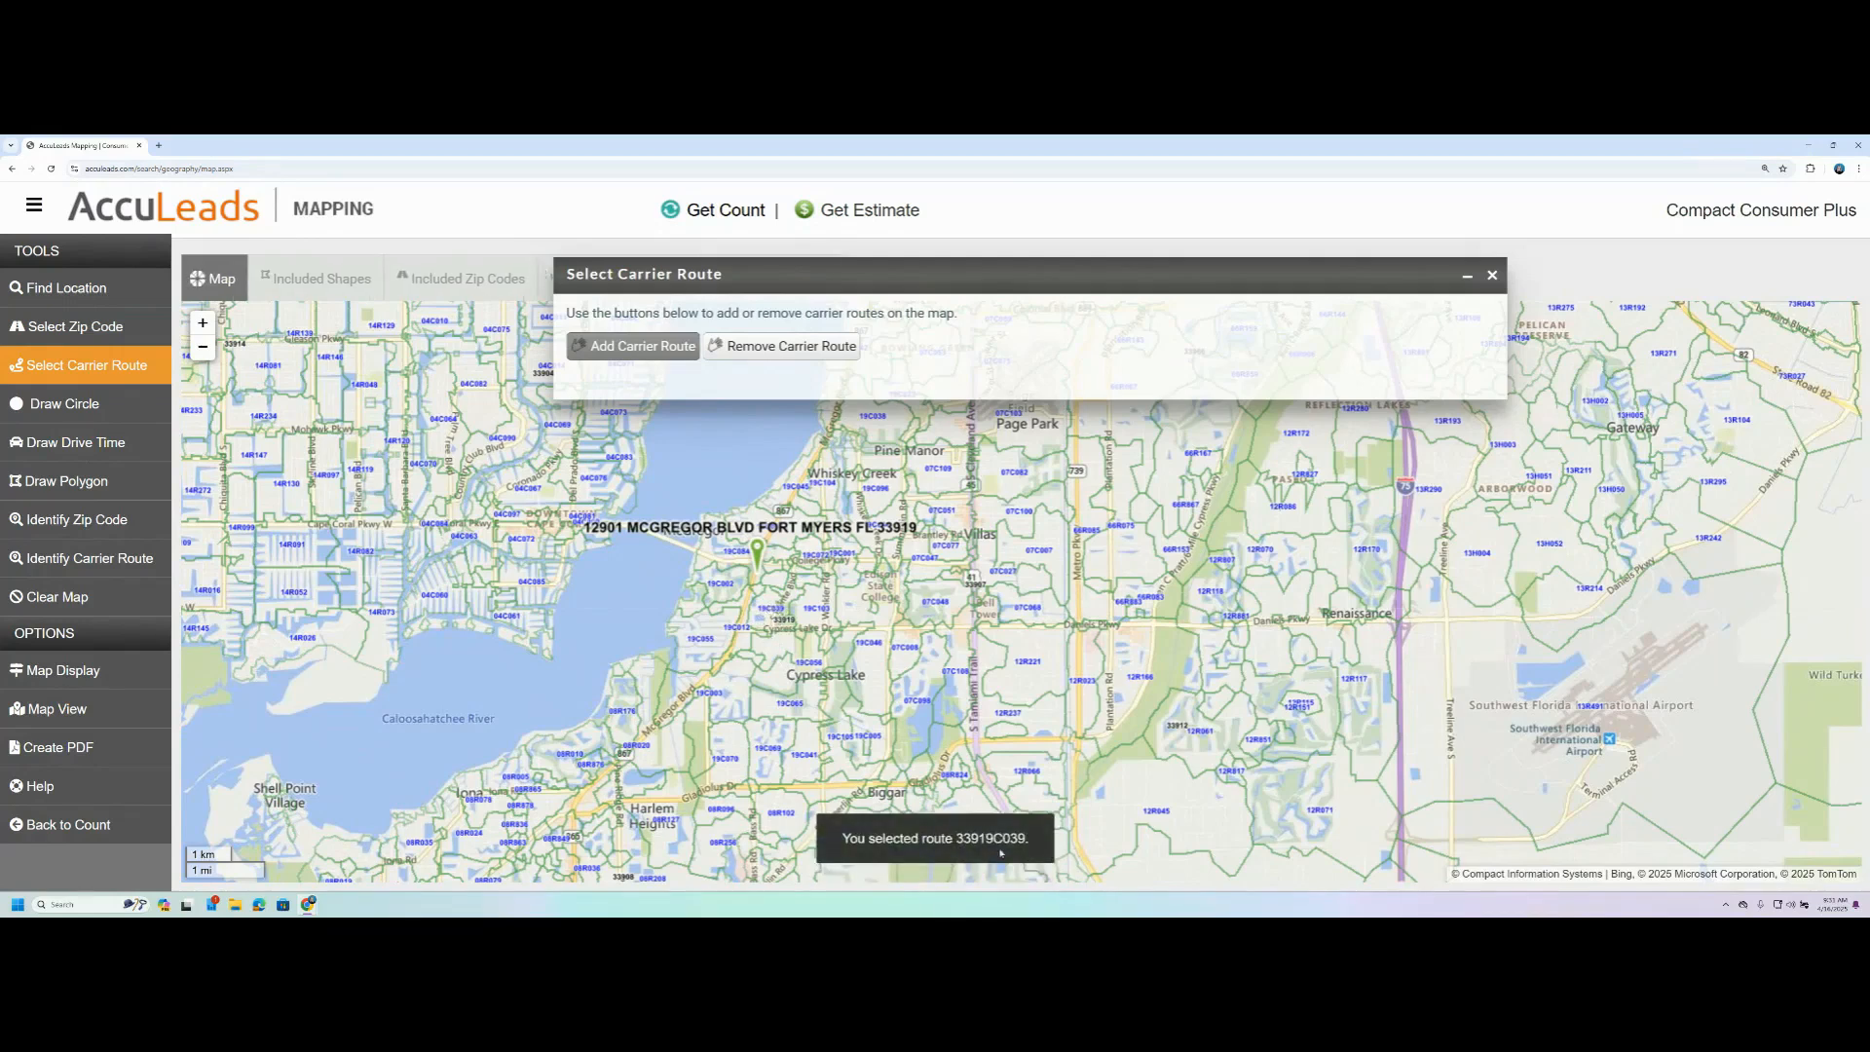
- Remove carrier route 33919C039 from the map selection
{"action": "scroll", "coordinate": [776, 627], "scroll_direction": "up", "scroll_amount": 1}
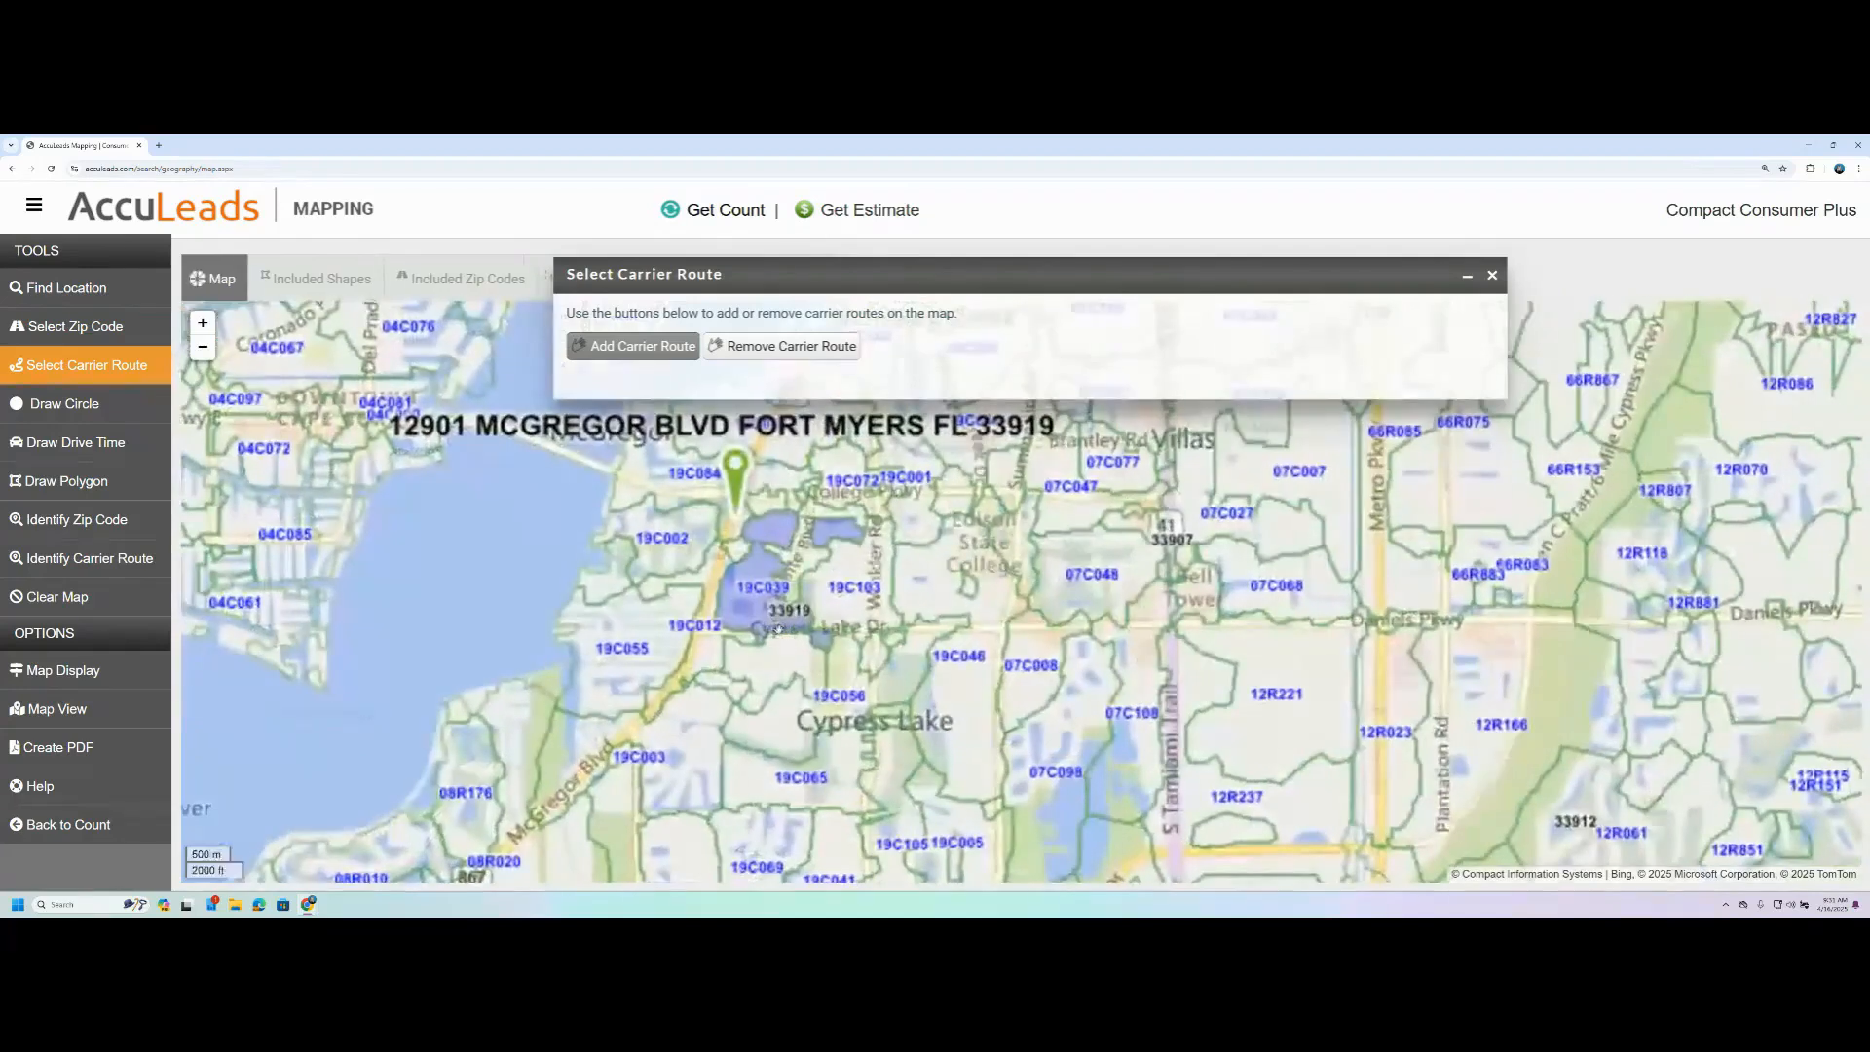
{"action": "left_click", "coordinate": [770, 351]}
{"action": "left_click", "coordinate": [763, 602]}
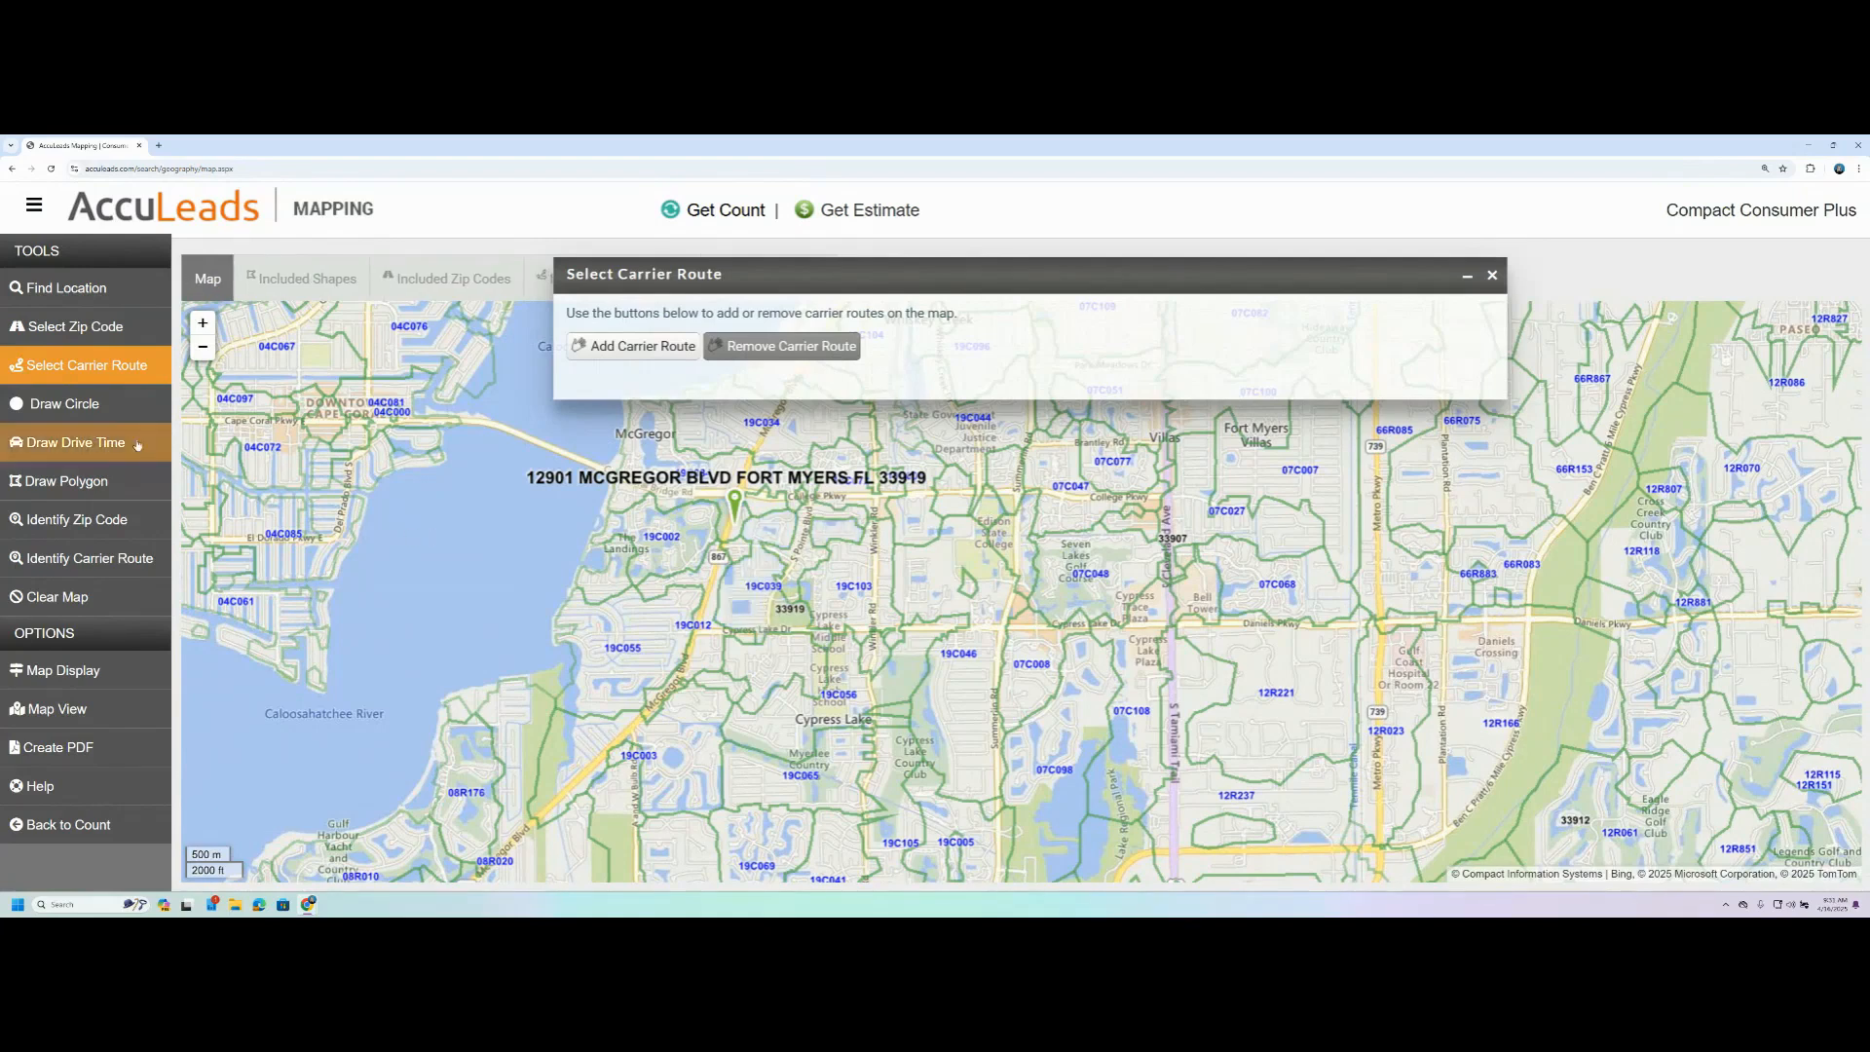
- Draw a circle with a radius of about 0.23 miles over carrier route 19C039 and clear it
{"action": "left_click", "coordinate": [78, 408]}
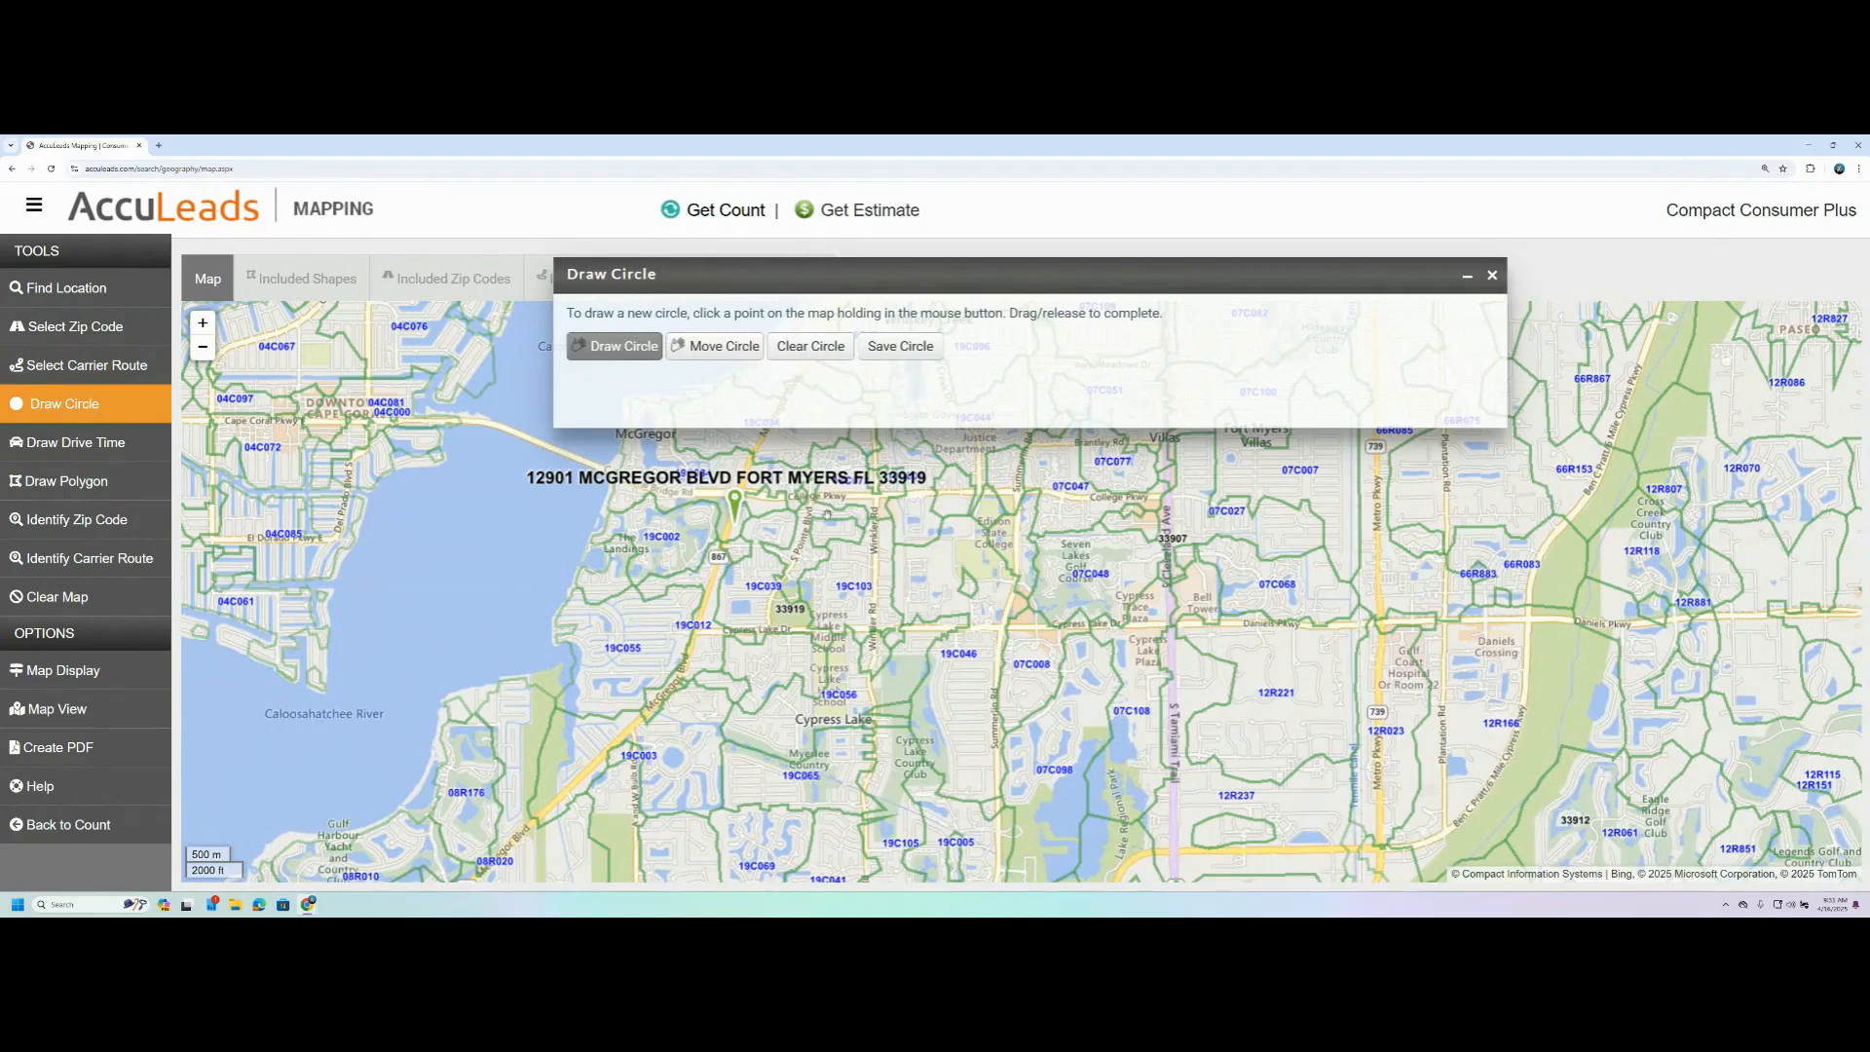
{"action": "left_click_drag", "start_coordinate": [766, 571], "coordinate": [794, 597]}
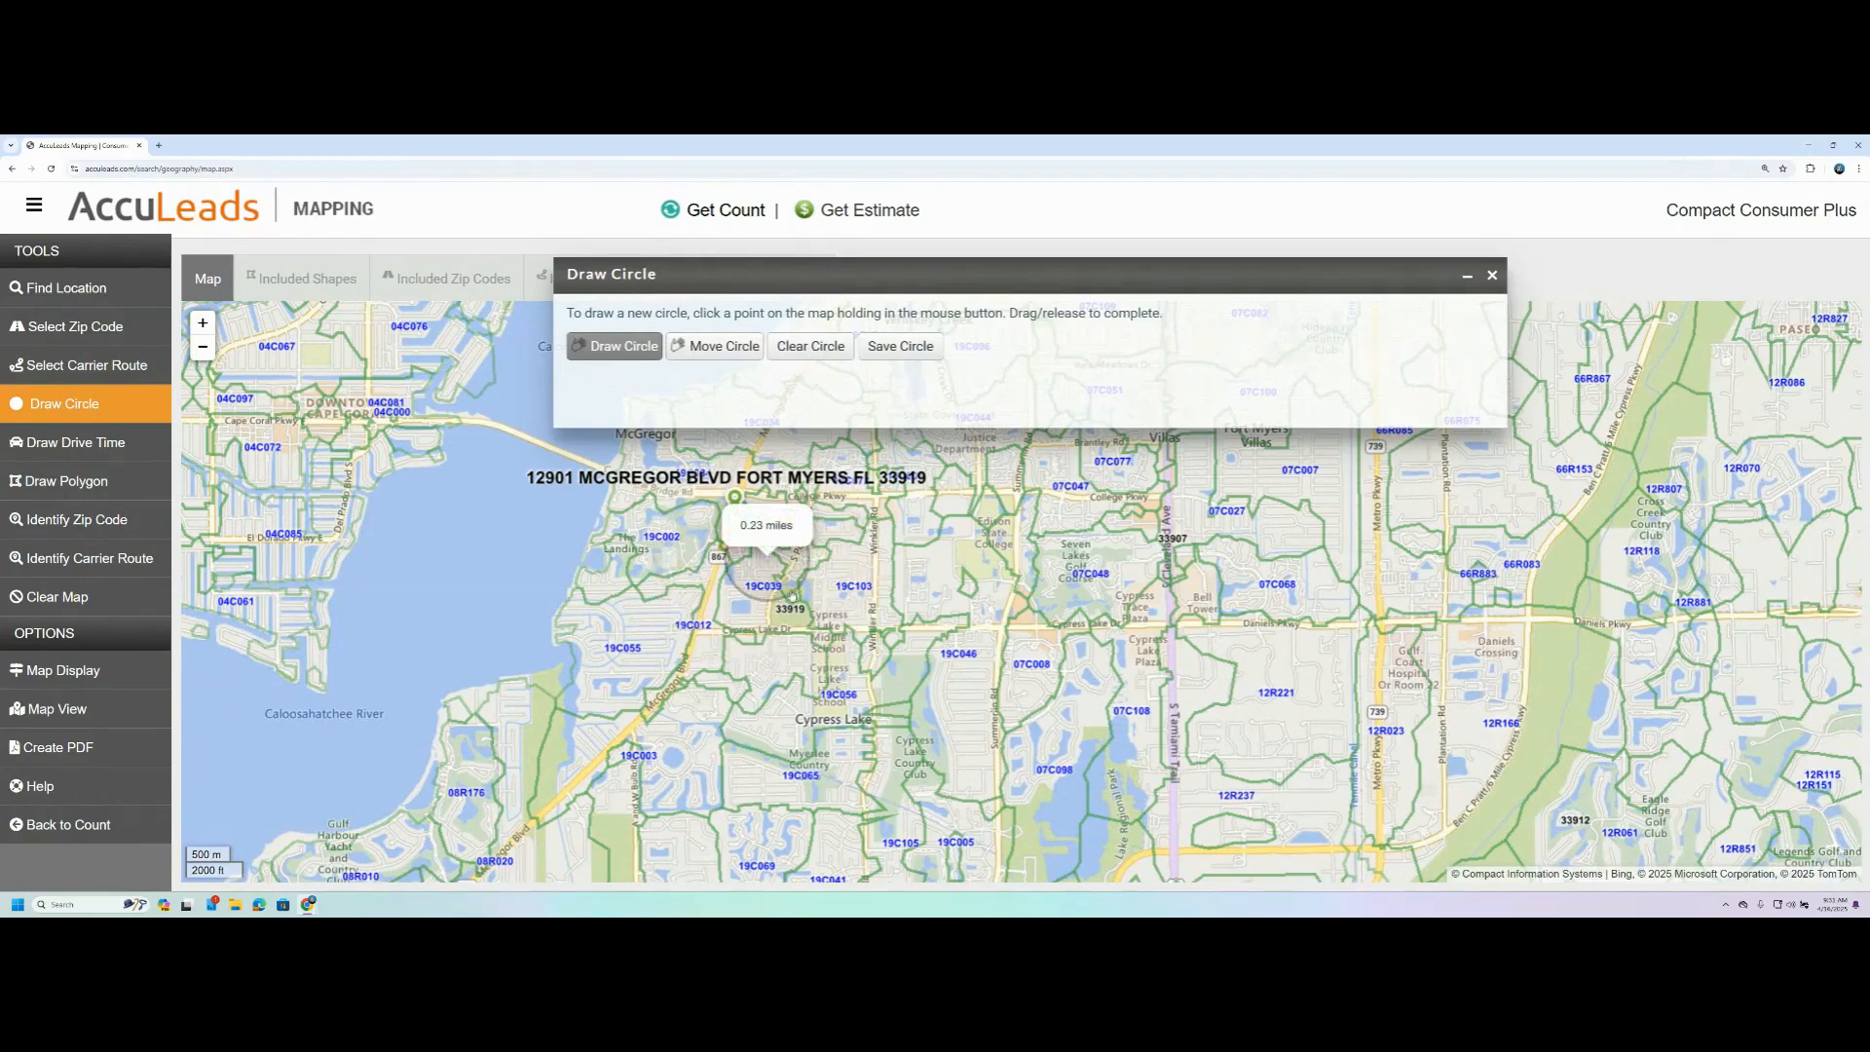
{"action": "left_click", "coordinate": [810, 345]}
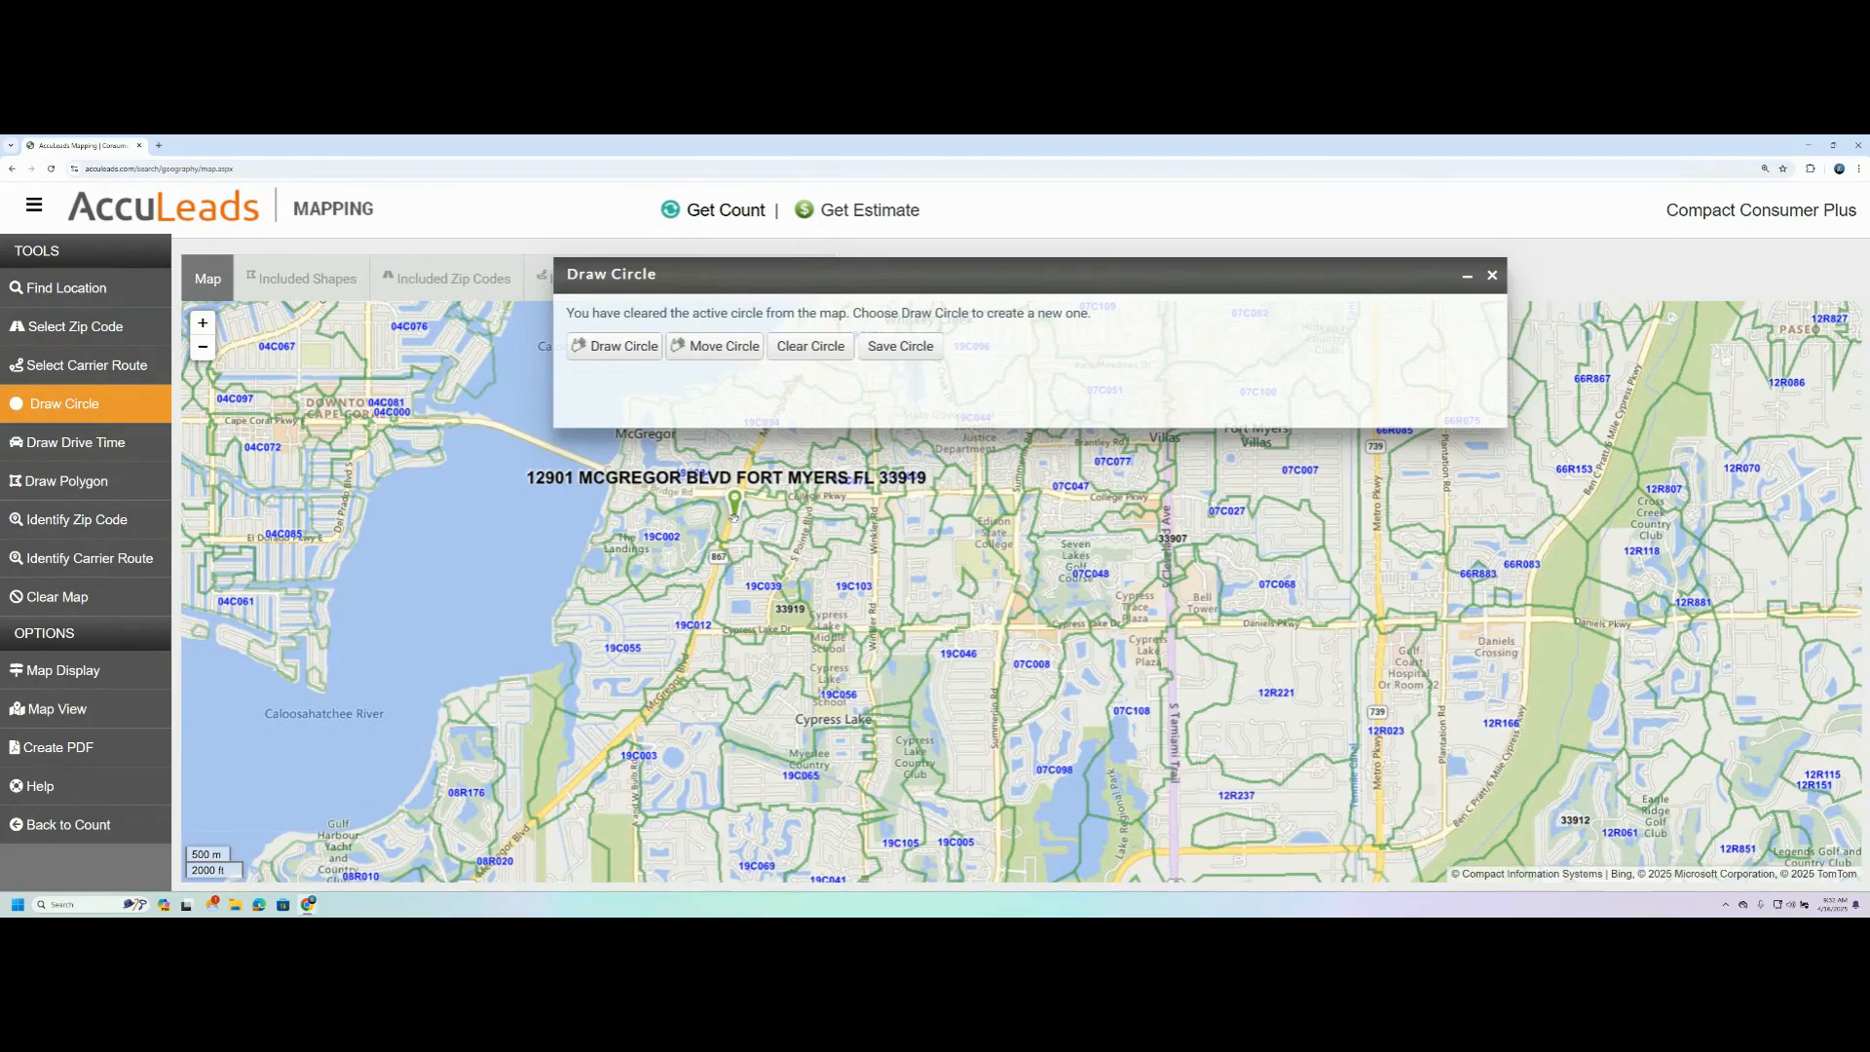
- Draw a circle centred on the address marker, resized to a radius of about 0.7 miles, and clear it from the map
{"action": "mouse_move", "coordinate": [734, 522]}
{"action": "left_mouse_down"}
{"action": "mouse_move", "coordinate": [766, 618]}
{"action": "mouse_move", "coordinate": [811, 619]}
{"action": "left_mouse_up"}
{"action": "left_click", "coordinate": [627, 352]}
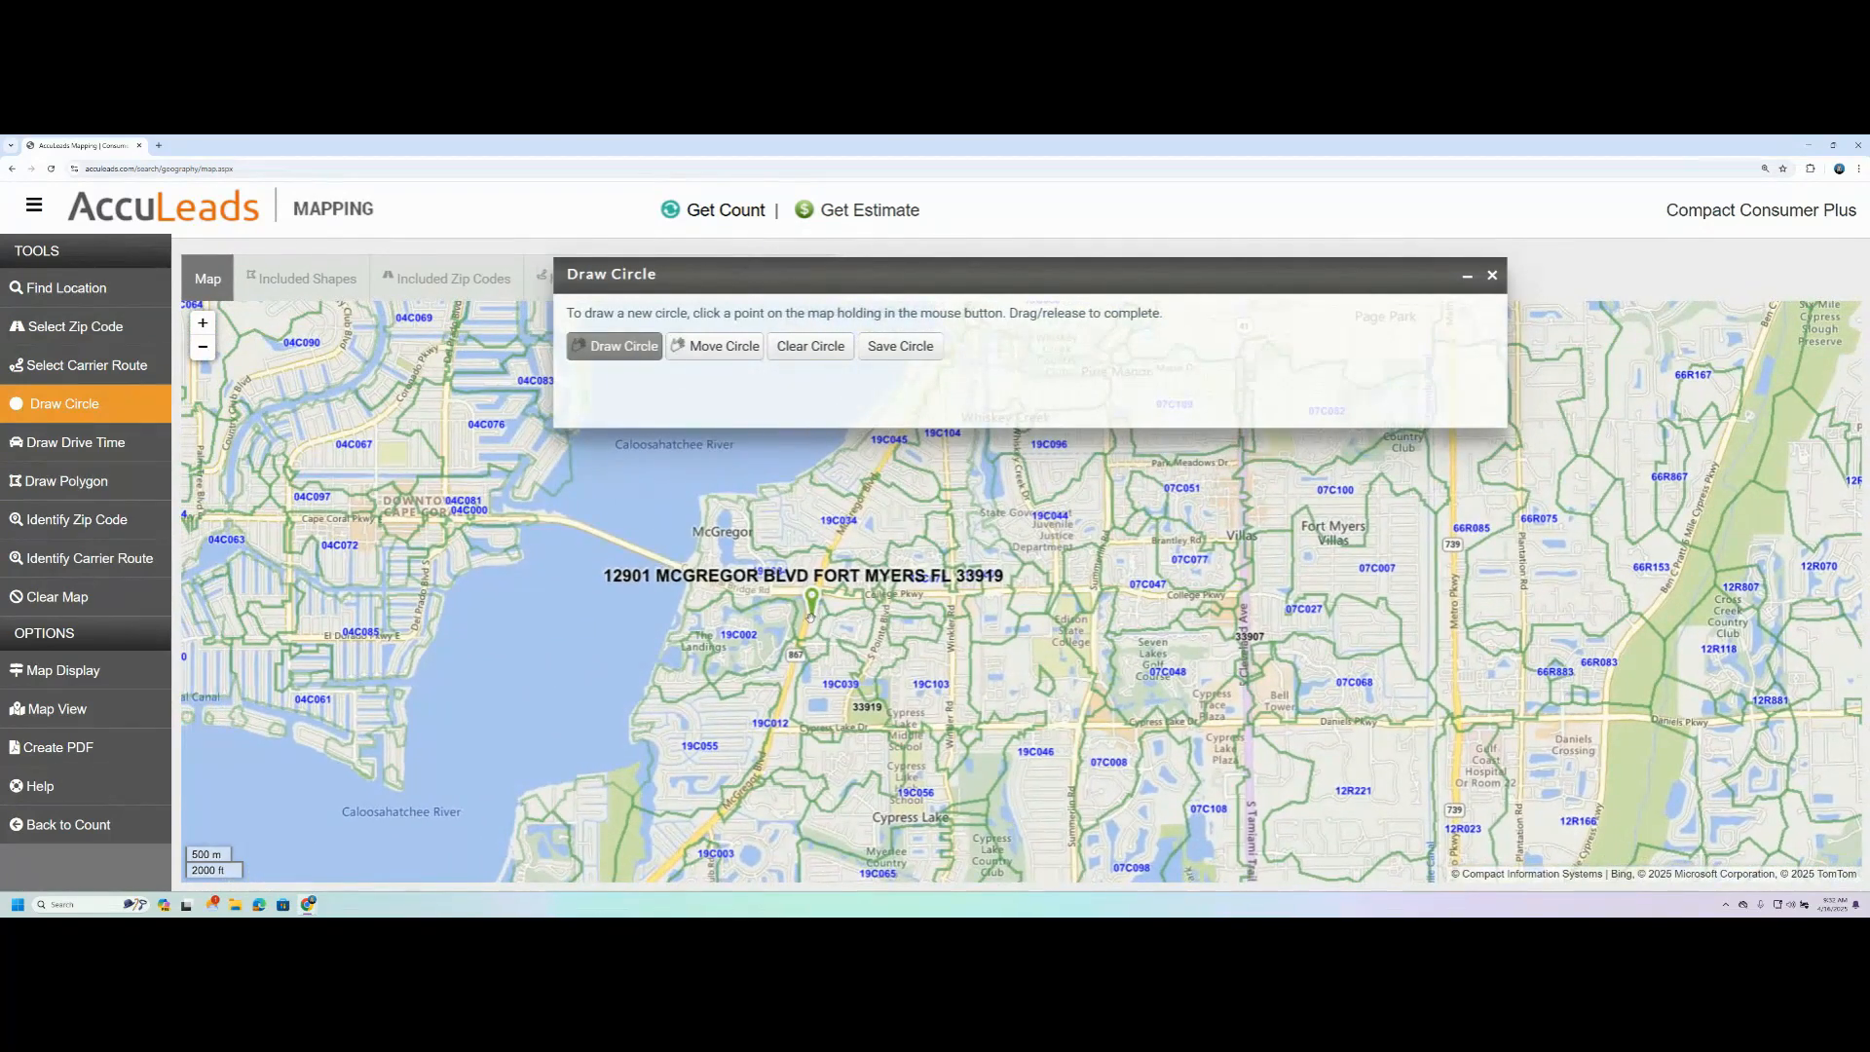
{"action": "left_click_drag", "start_coordinate": [810, 615], "coordinate": [930, 674]}
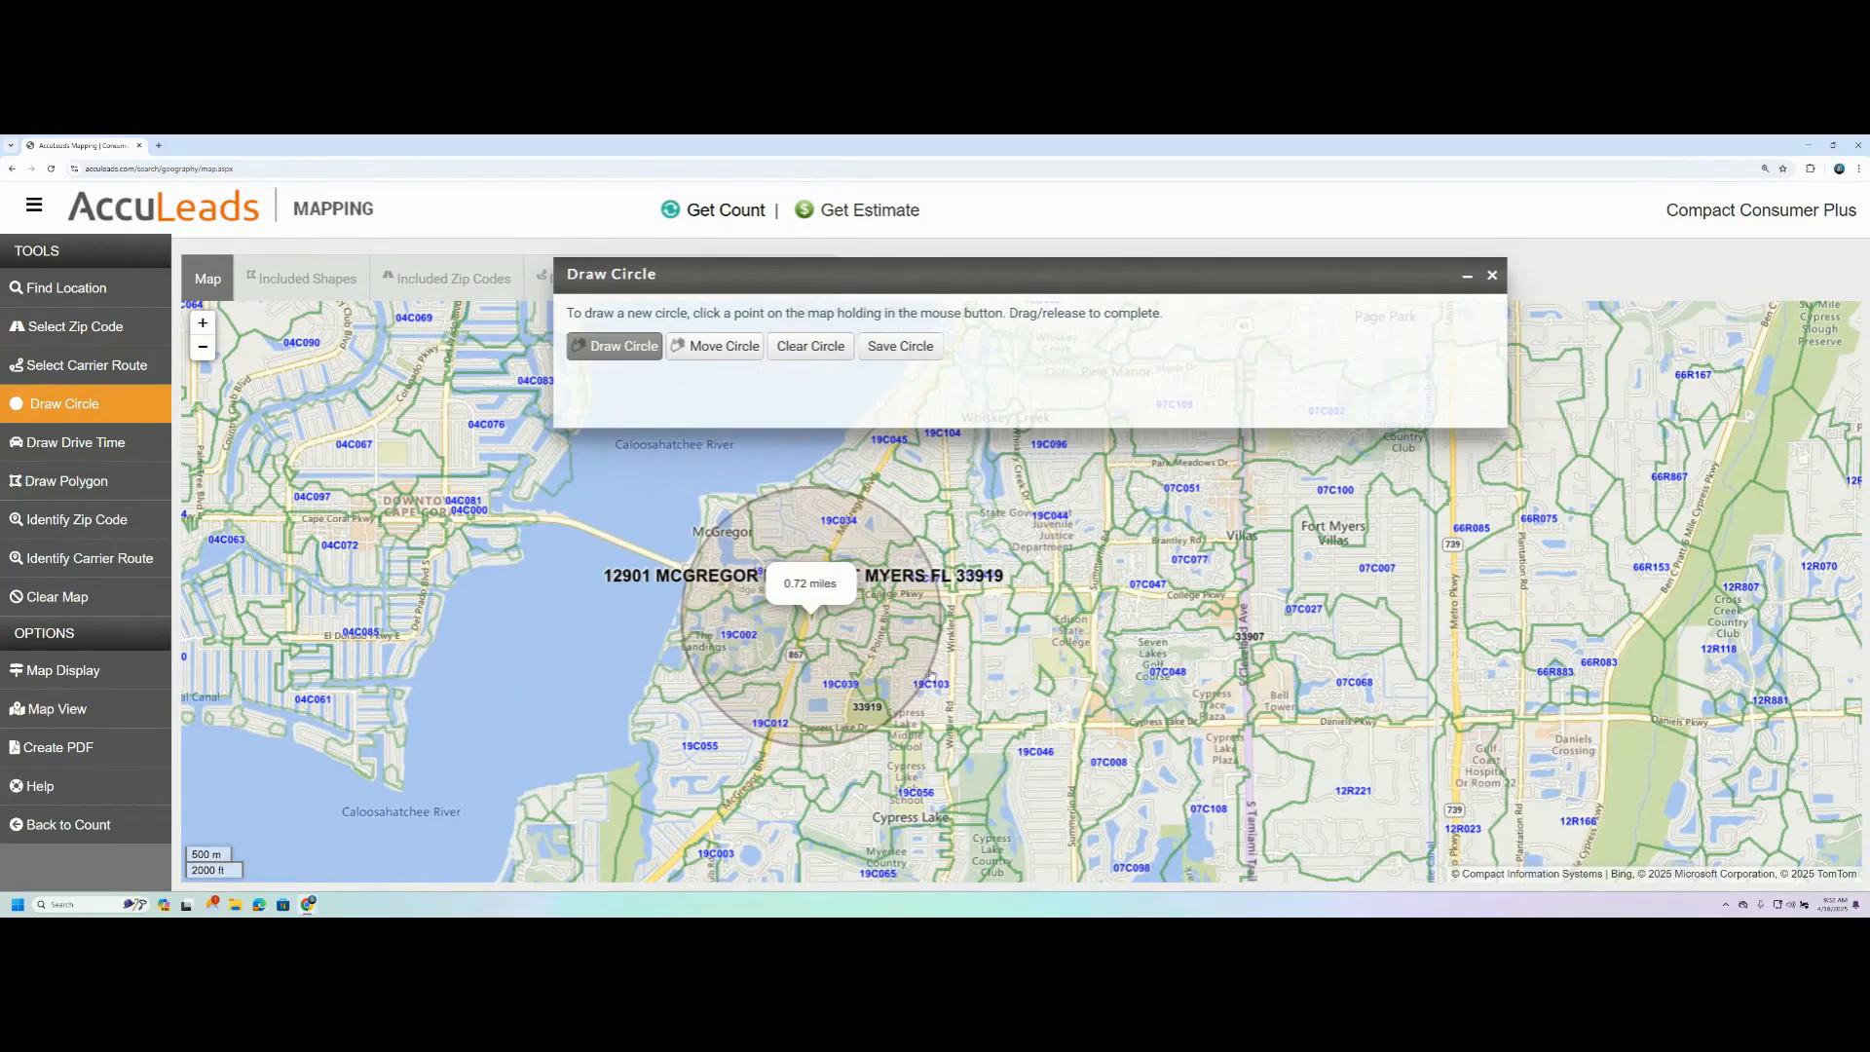
{"action": "left_click_drag", "start_coordinate": [930, 674], "coordinate": [1071, 708]}
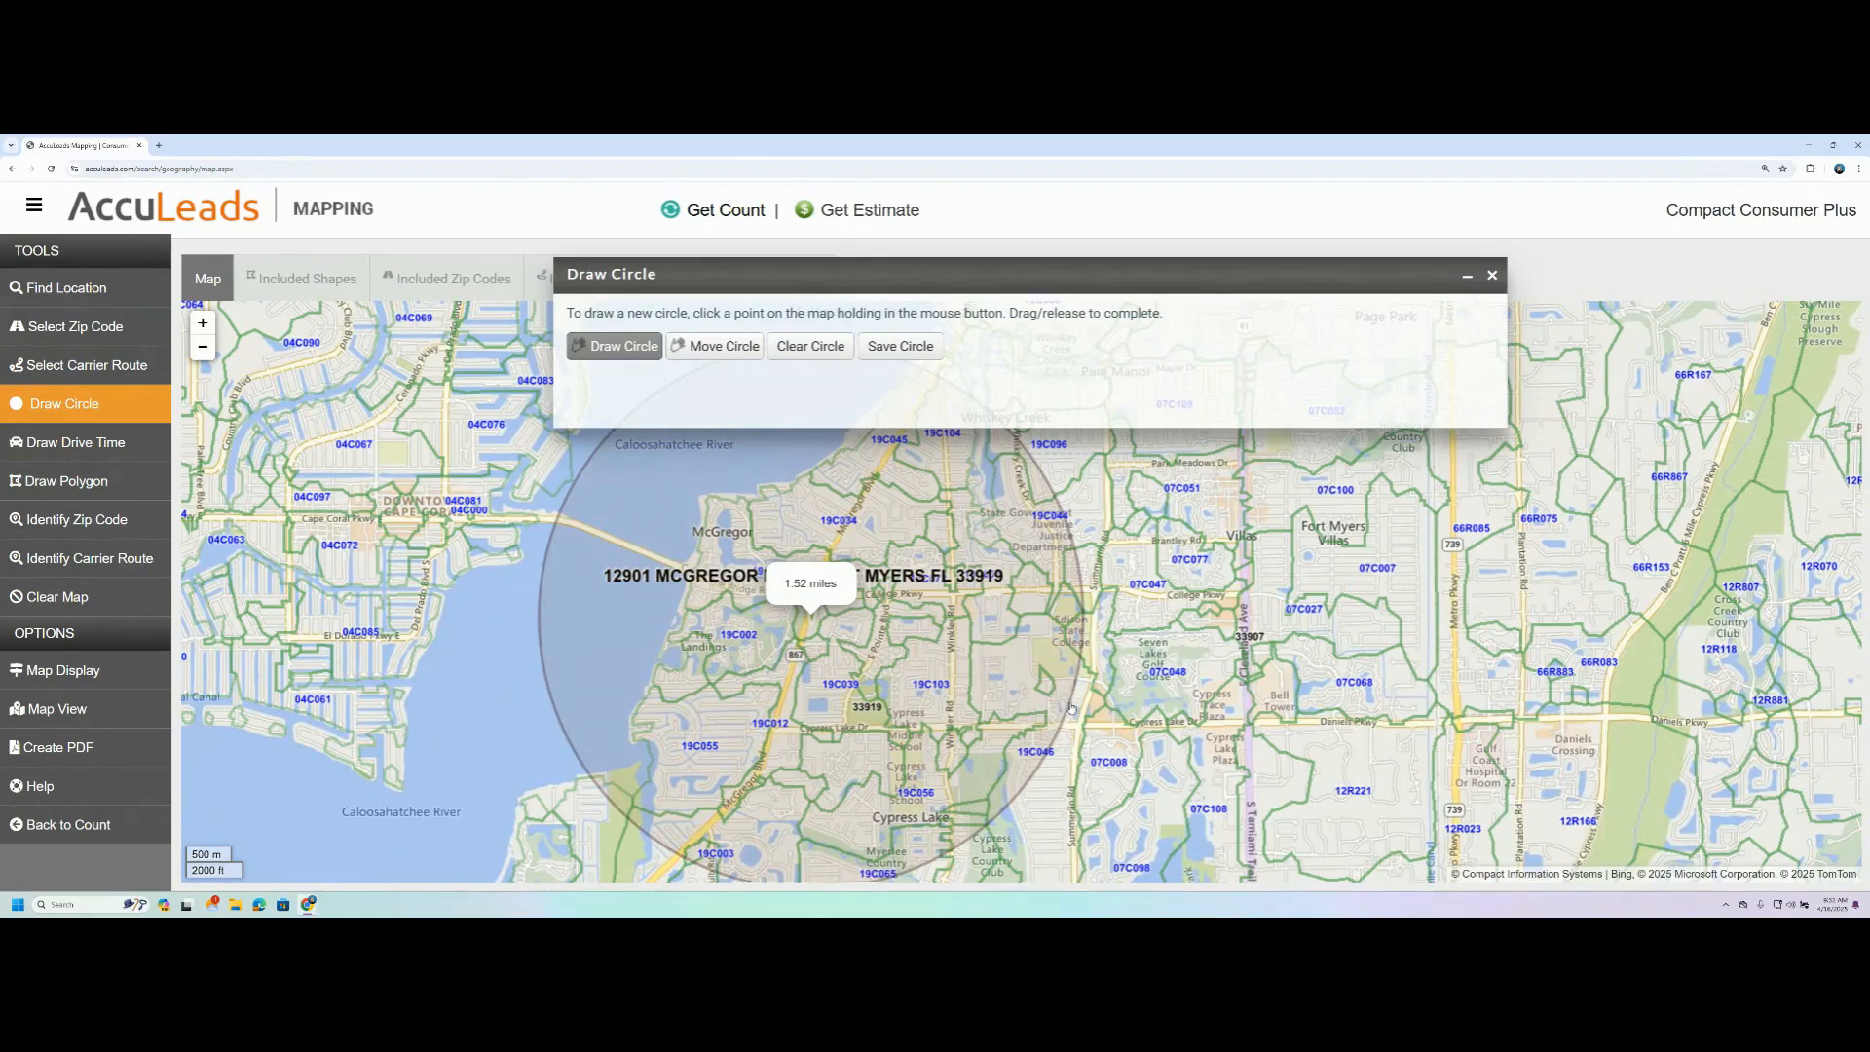
{"action": "left_click_drag", "start_coordinate": [1072, 708], "coordinate": [936, 652]}
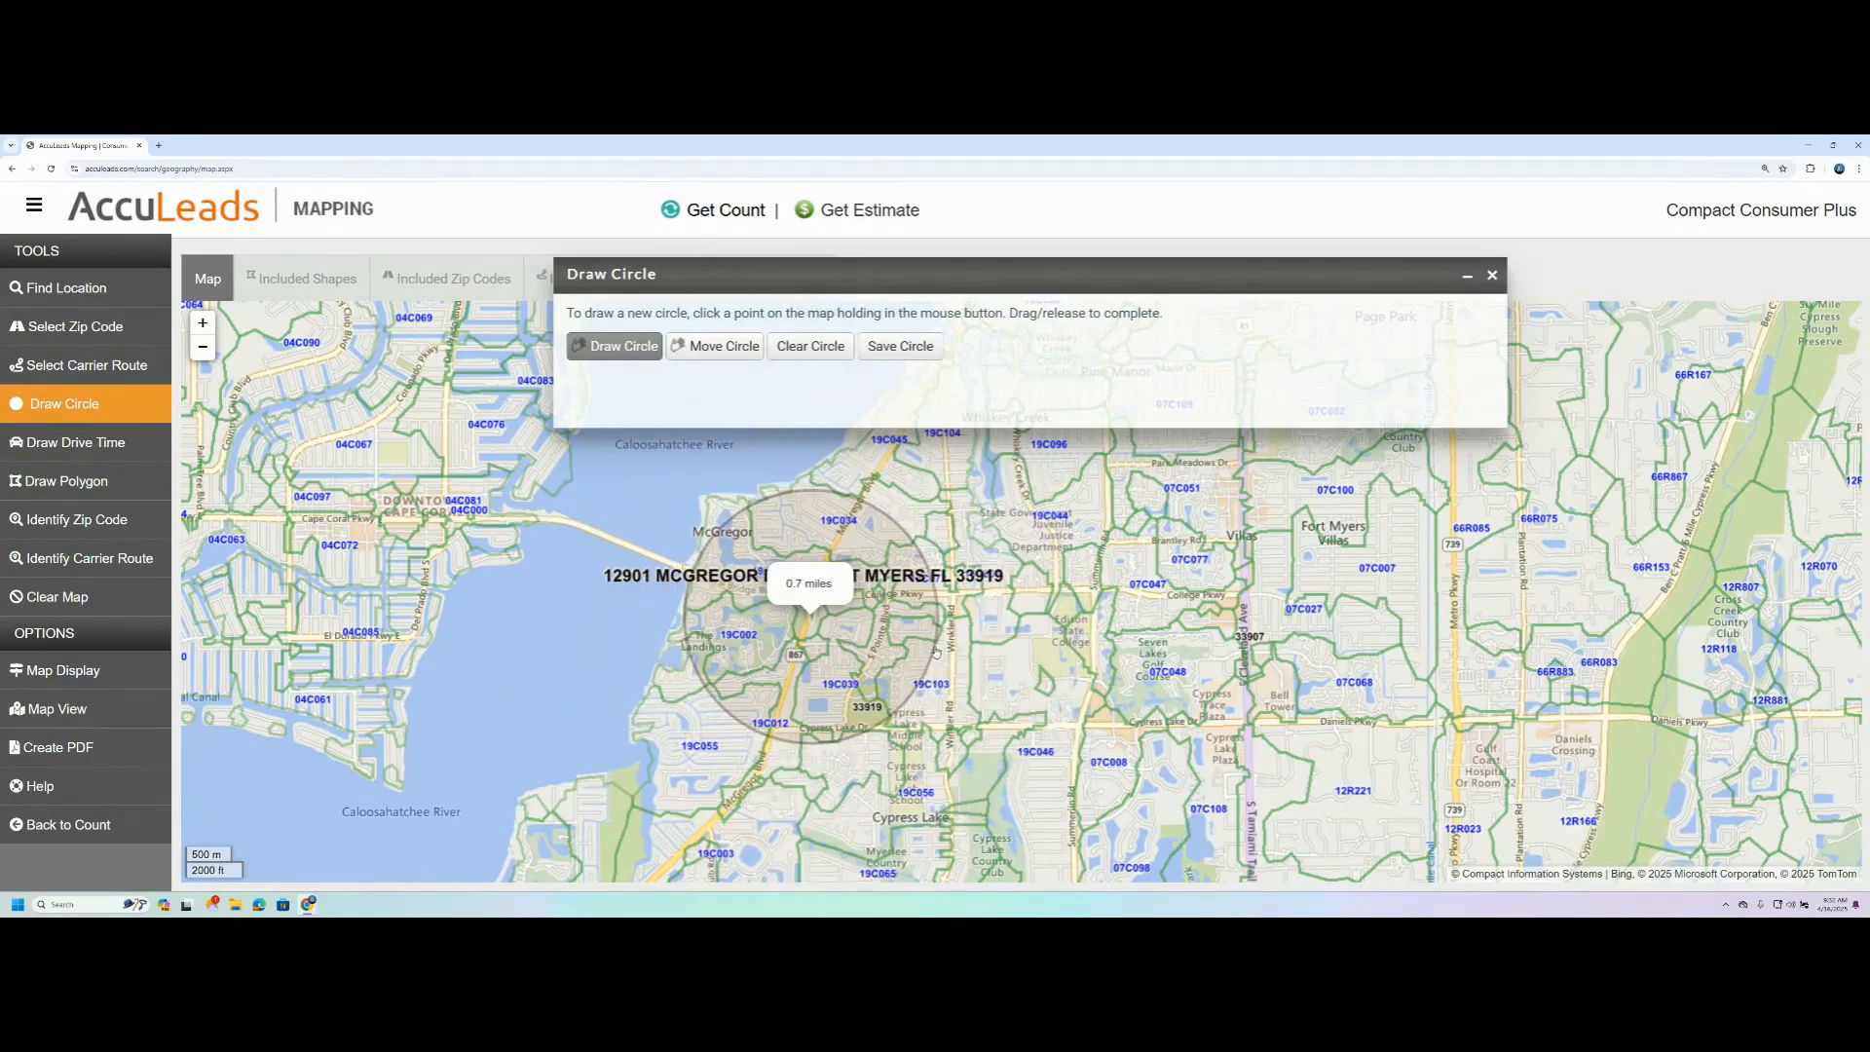
{"action": "left_click_drag", "start_coordinate": [936, 653], "coordinate": [933, 650]}
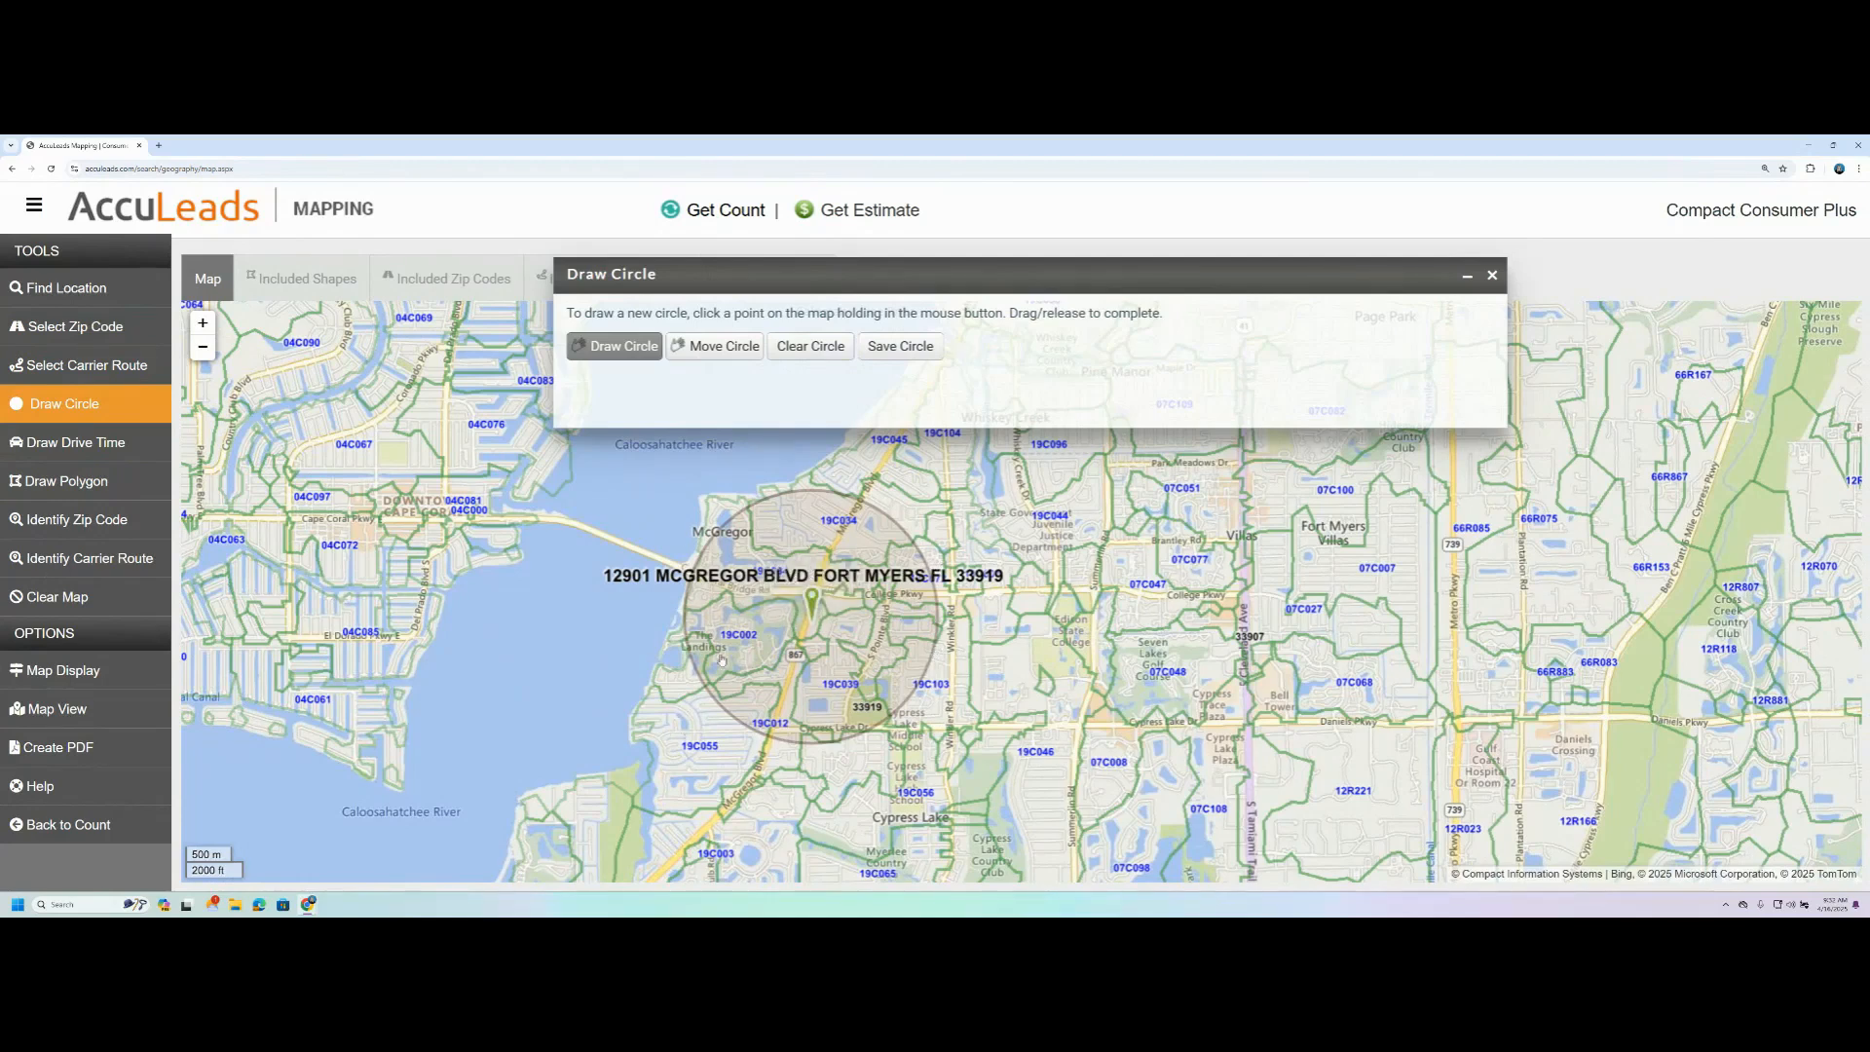
{"action": "left_click", "coordinate": [819, 349]}
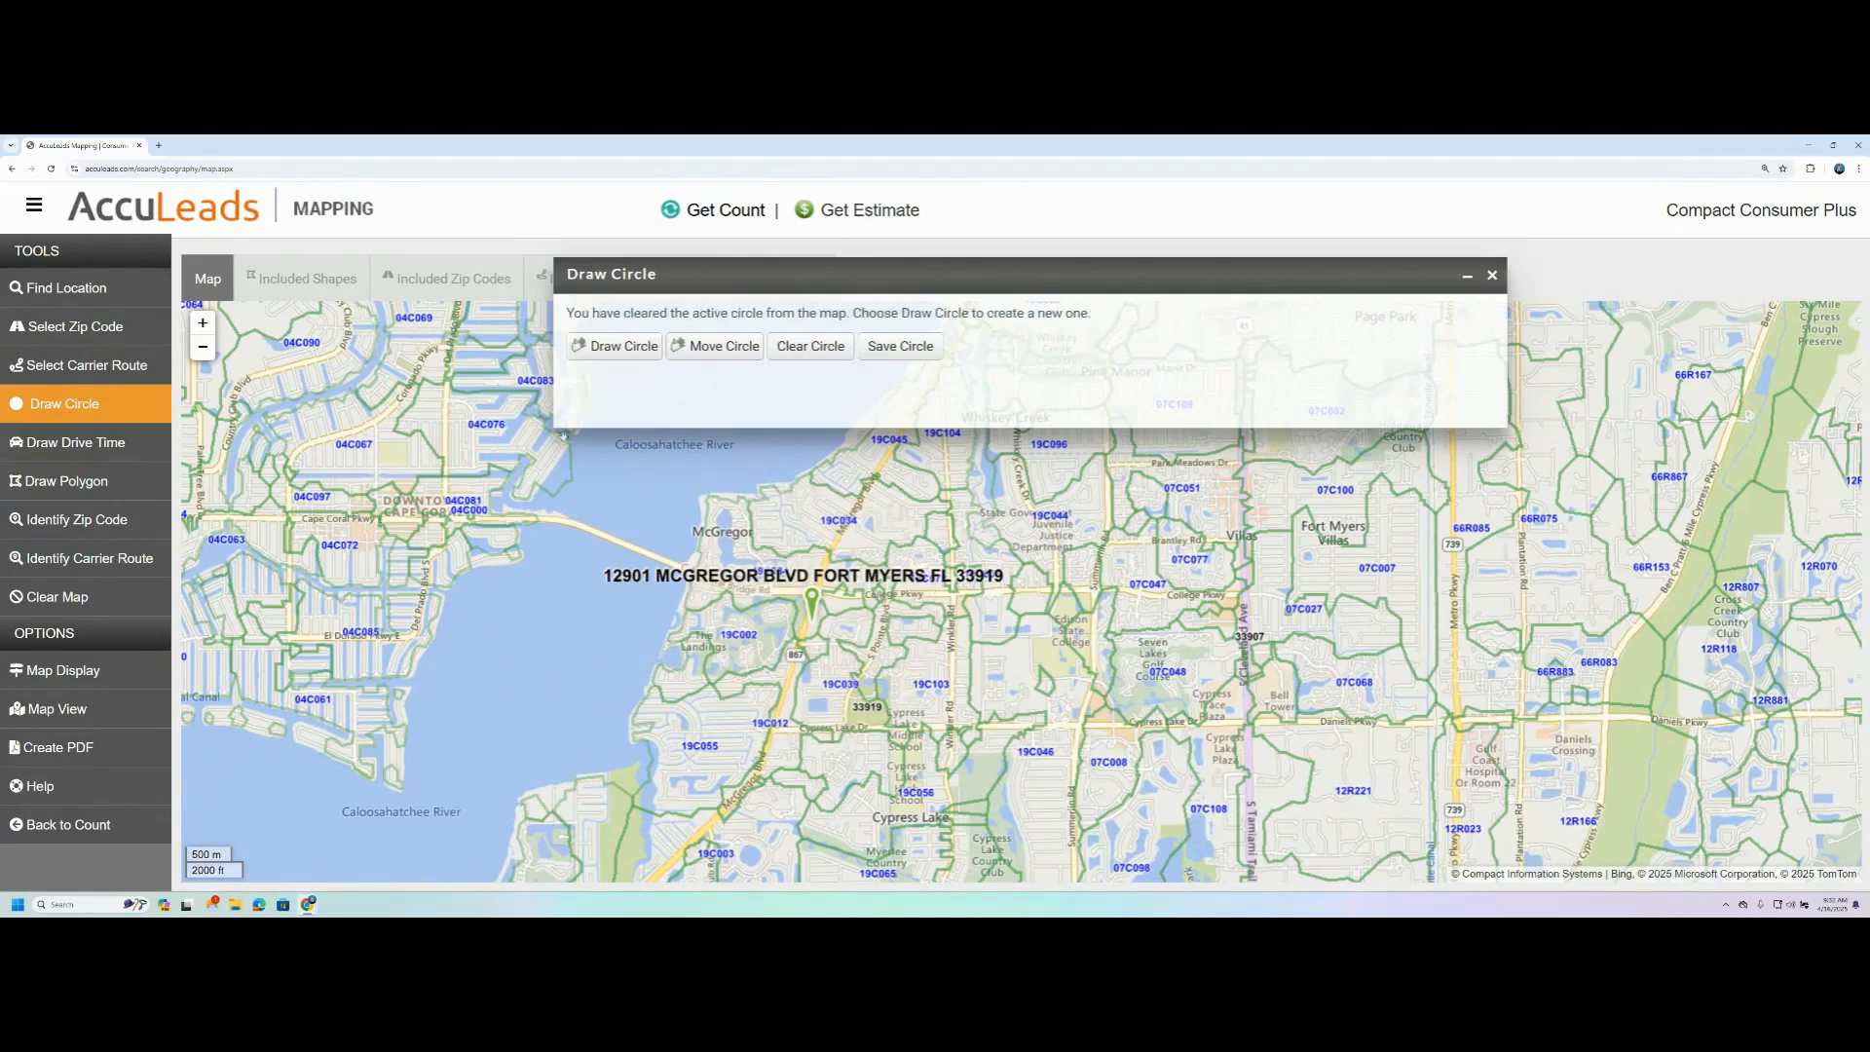
- Create a 10-minute drive time shape named AccuData with its origin at the address marker
{"action": "left_click", "coordinate": [83, 442]}
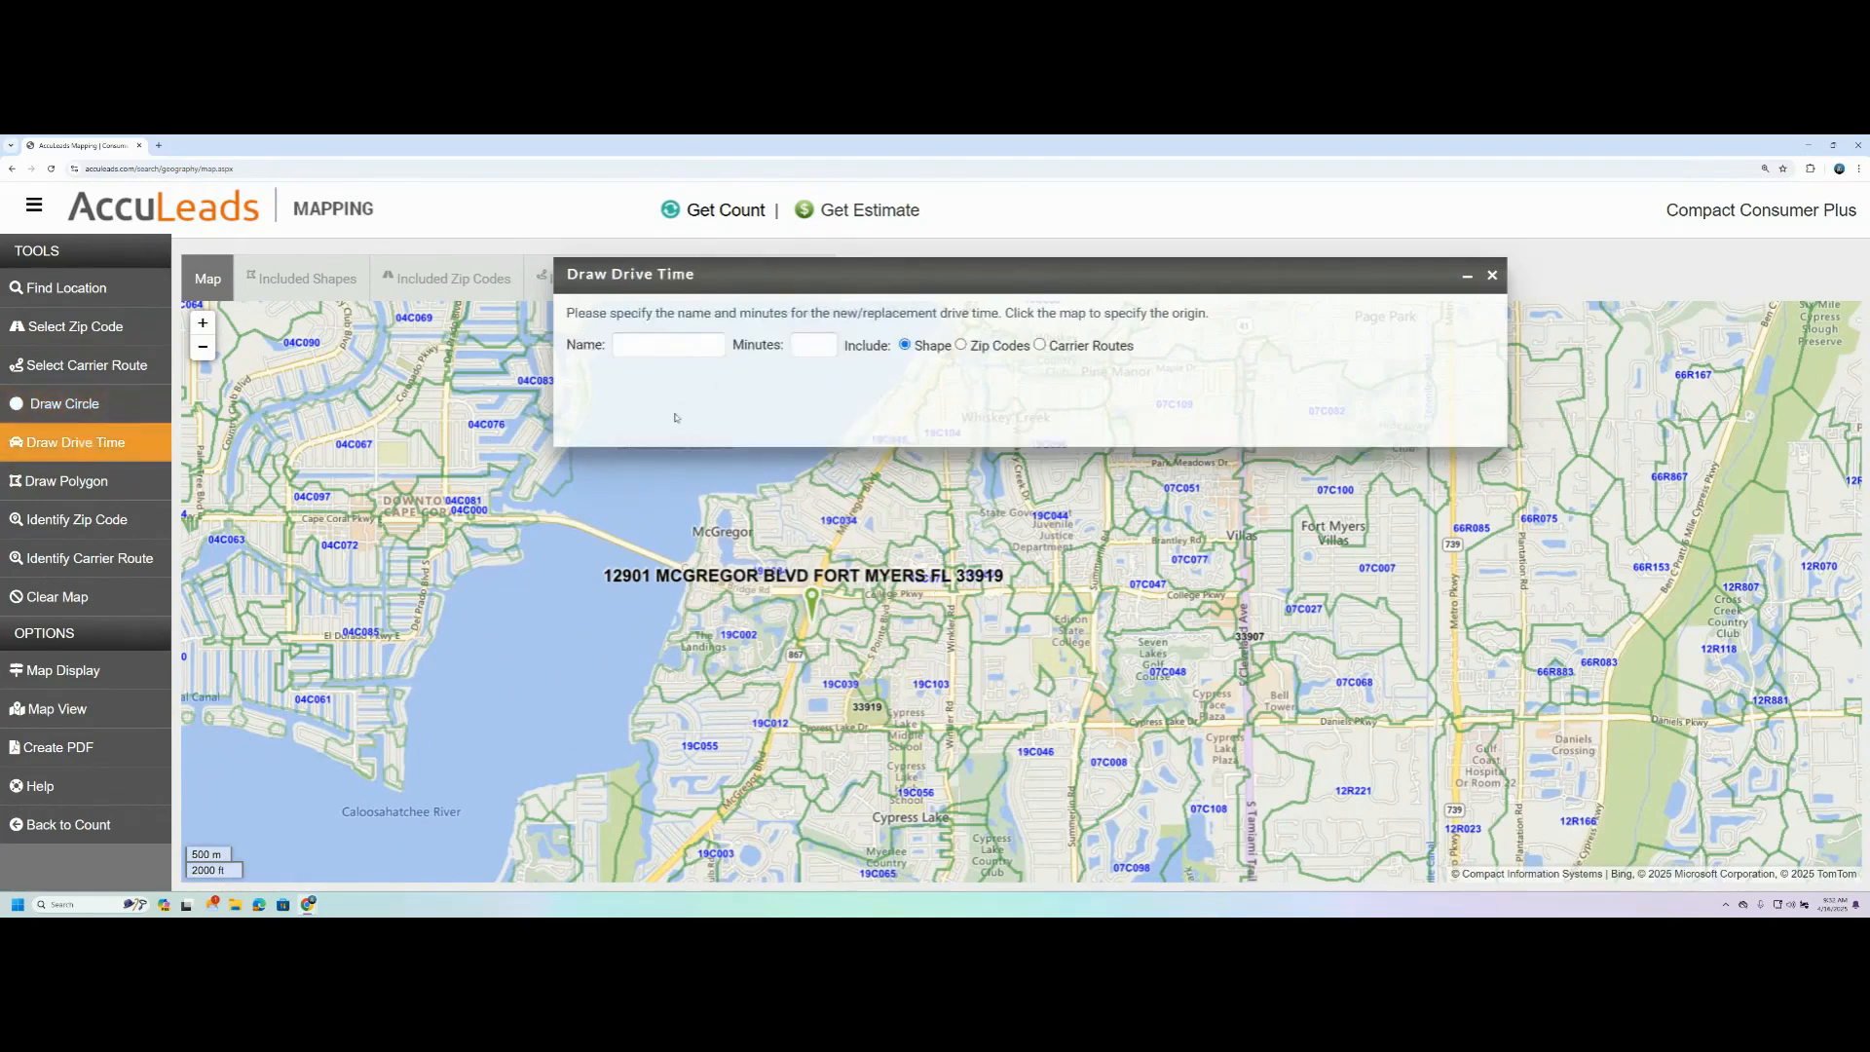
{"action": "left_click", "coordinate": [680, 347]}
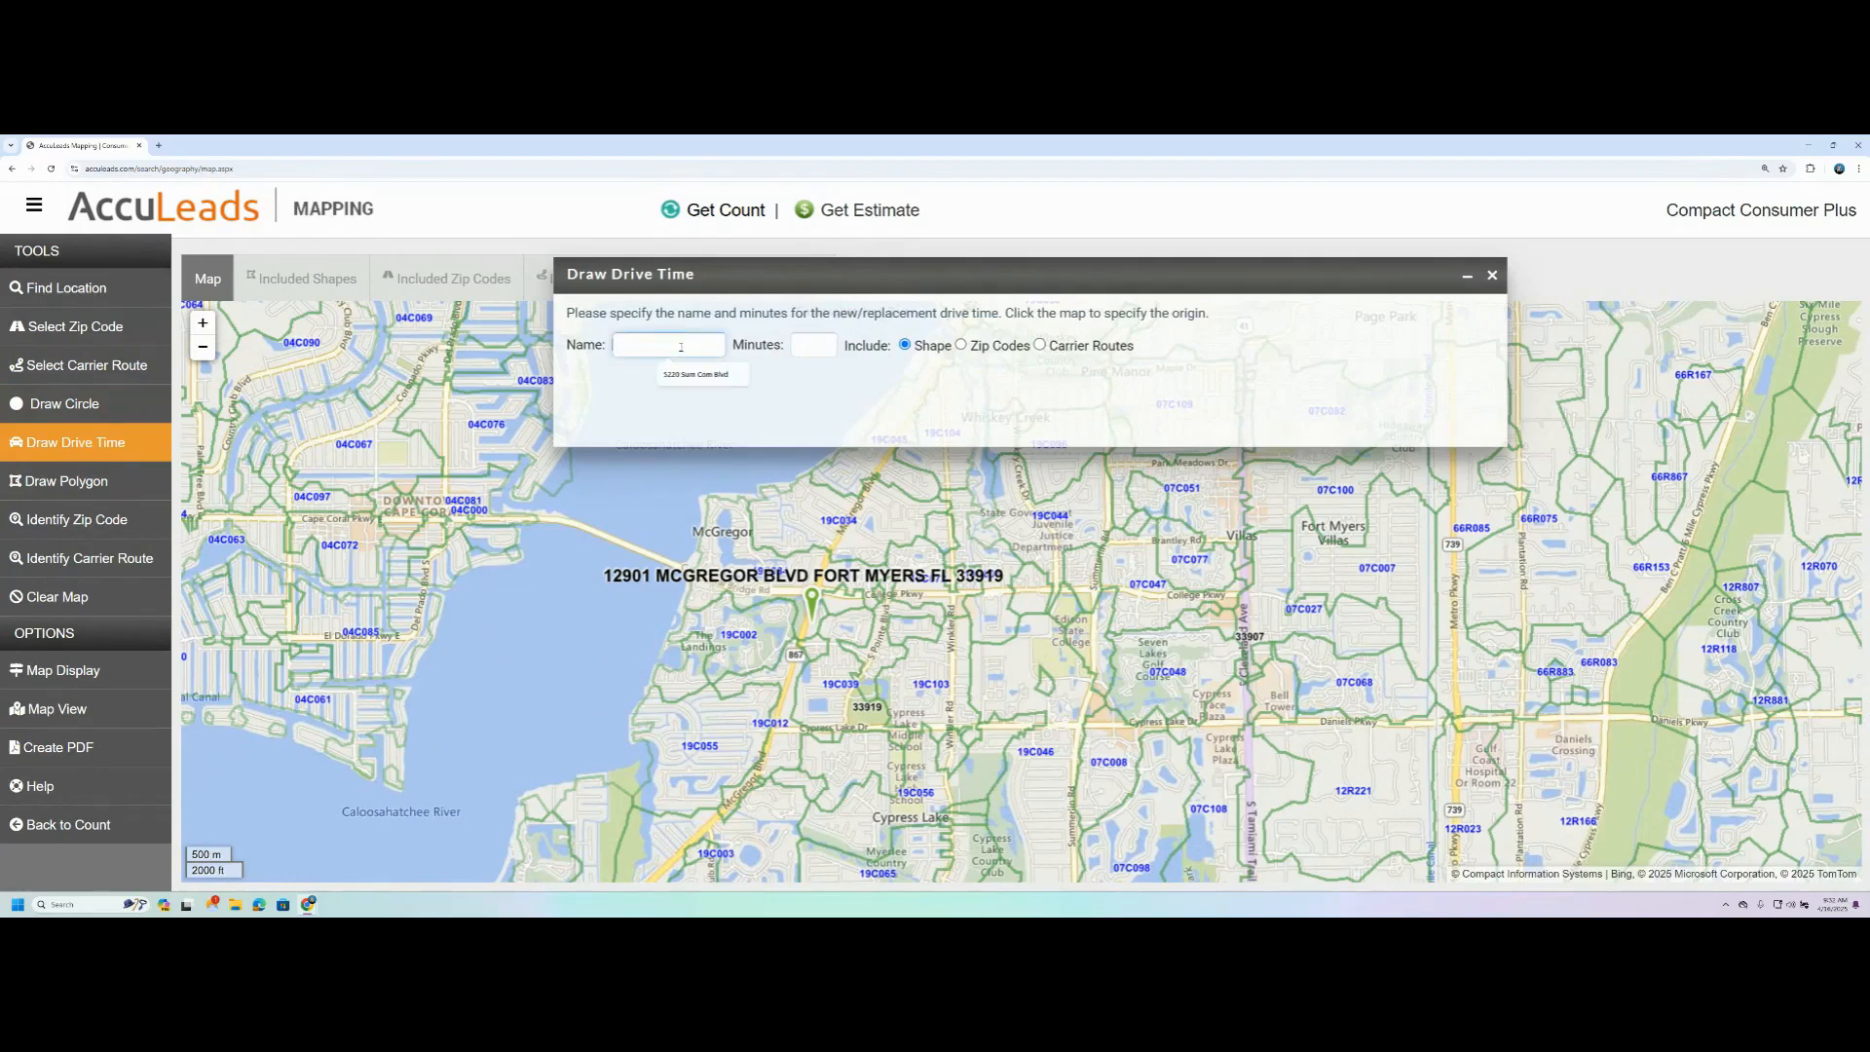
{"action": "type", "text": "AccuData"}
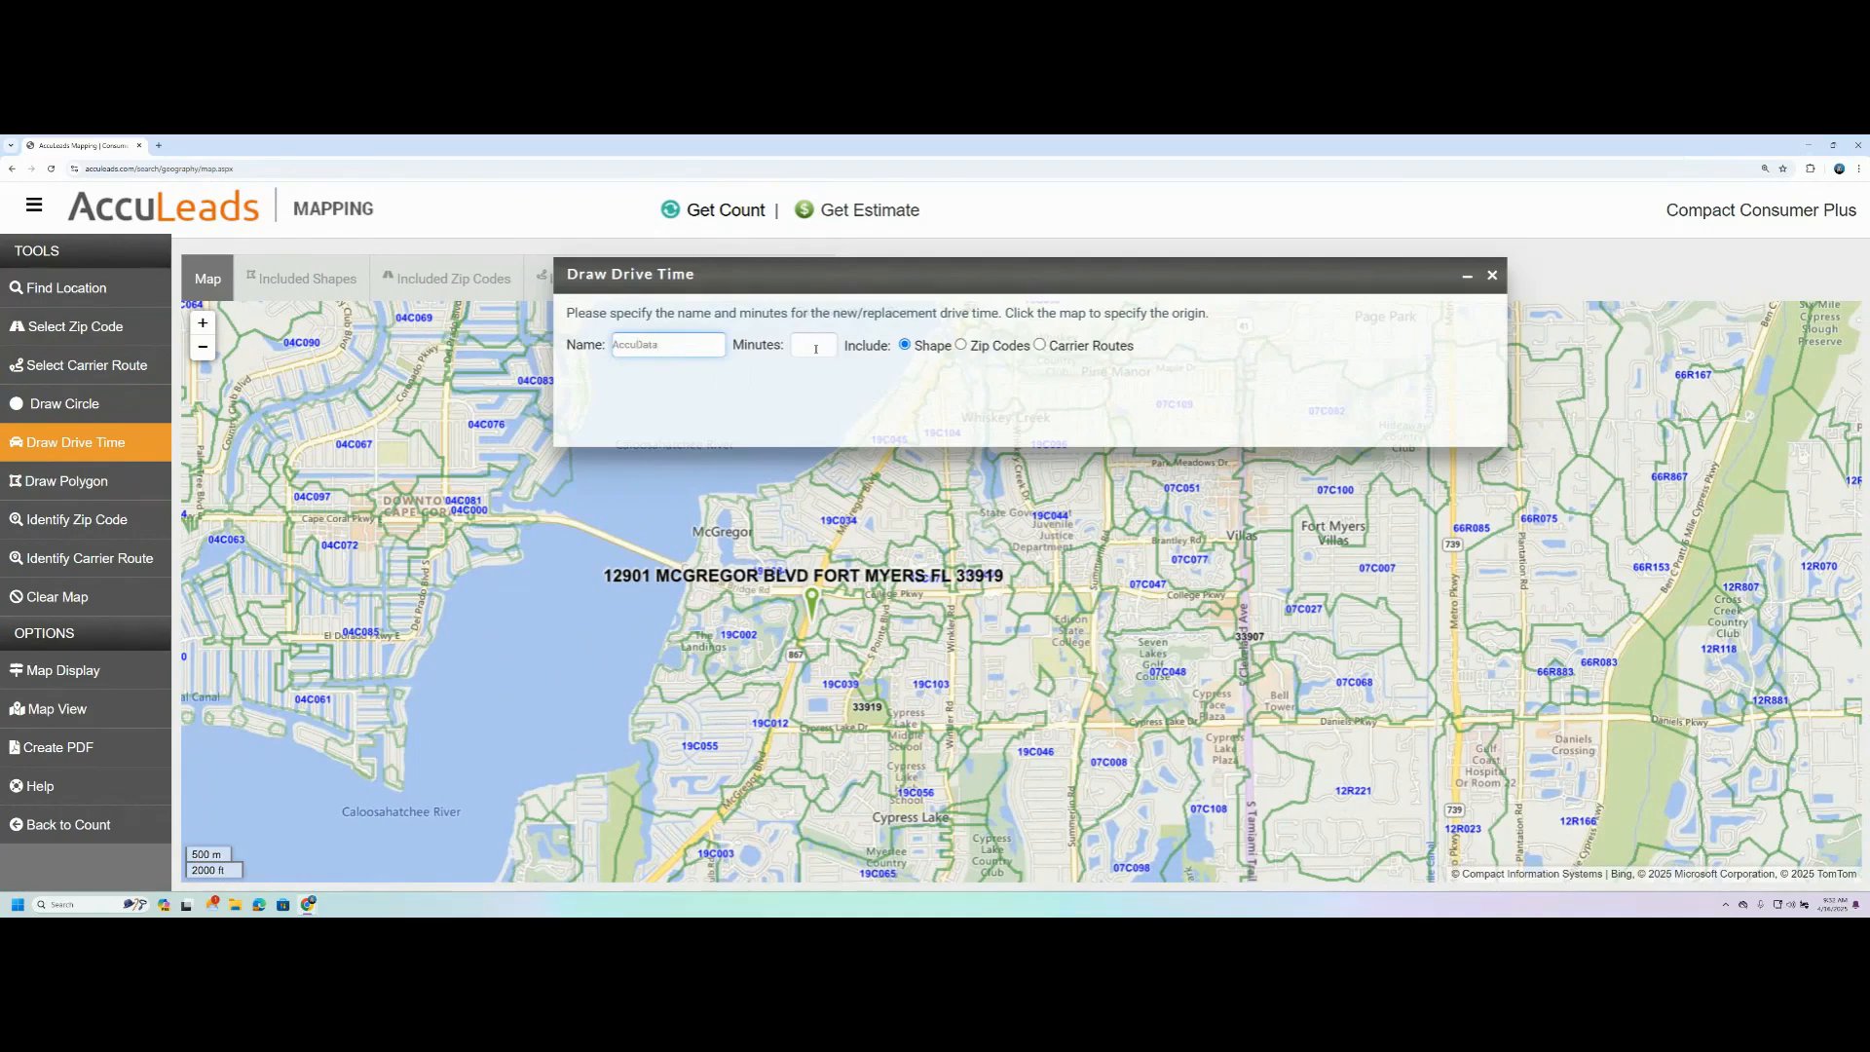
{"action": "left_click", "coordinate": [815, 349]}
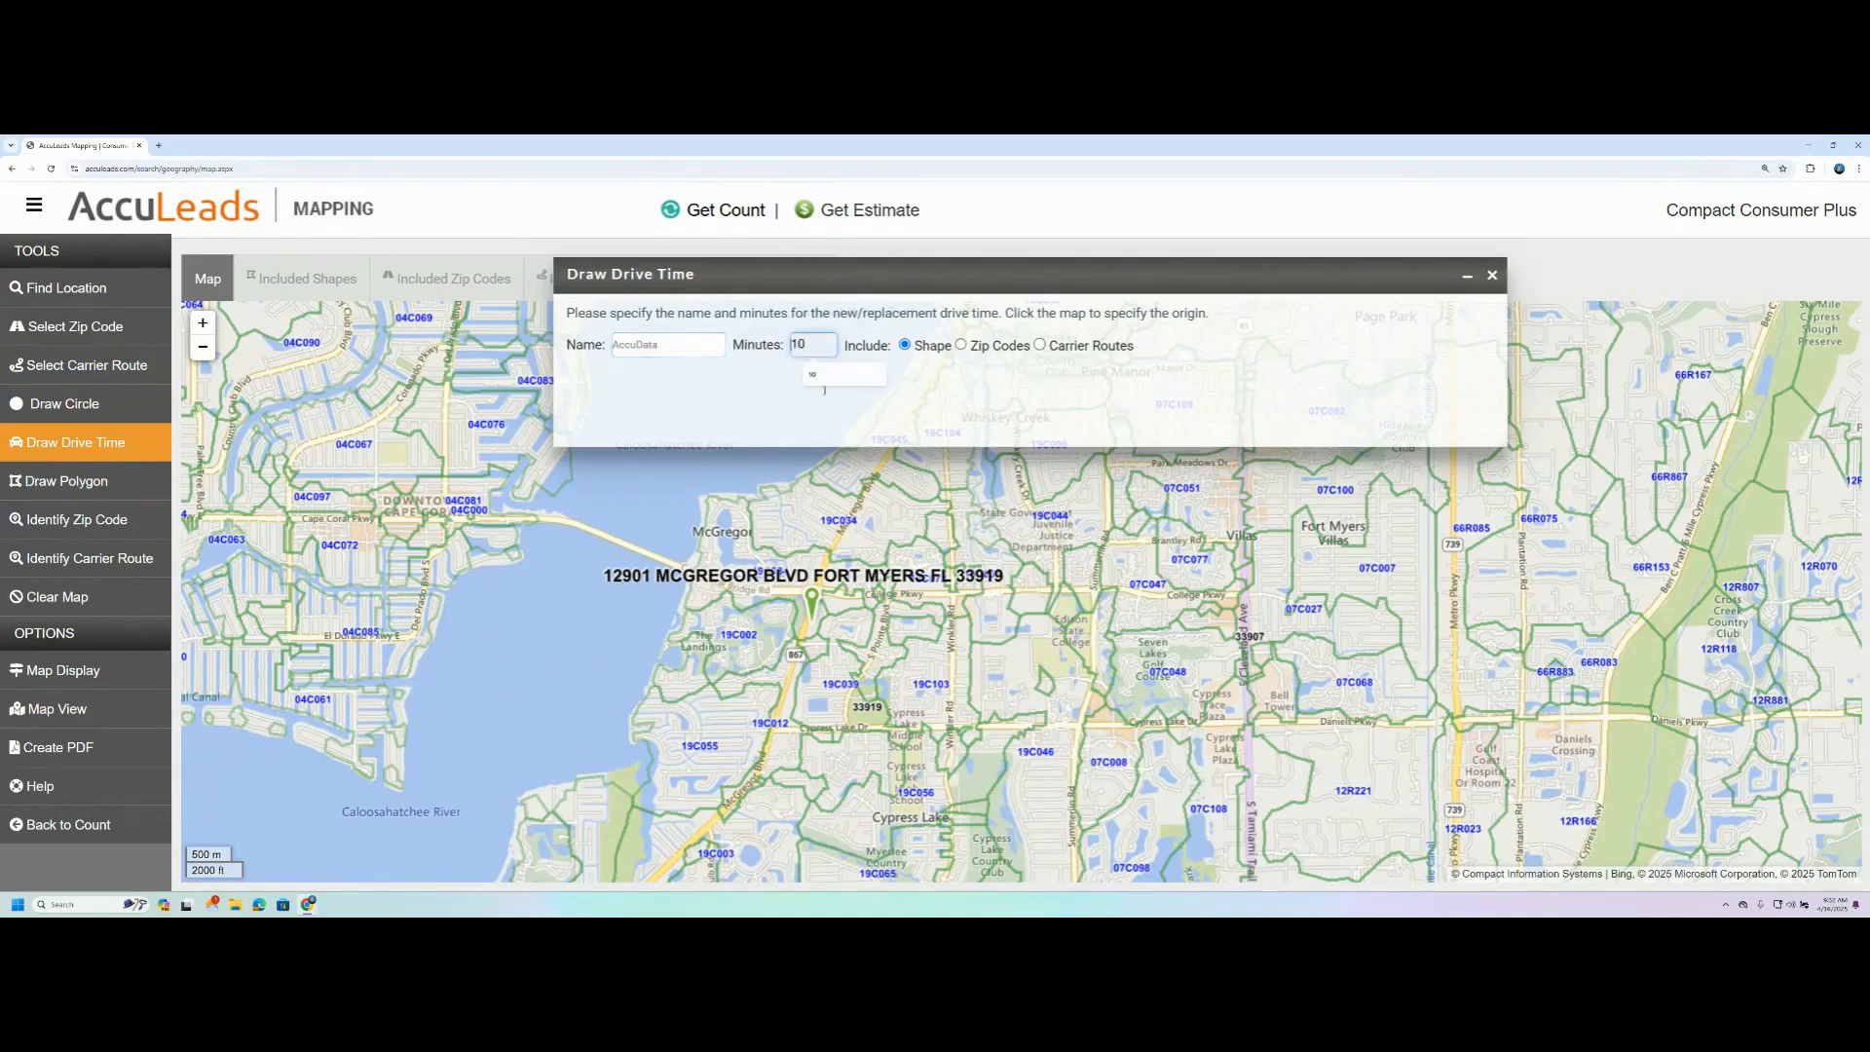
{"action": "type", "text": "10"}
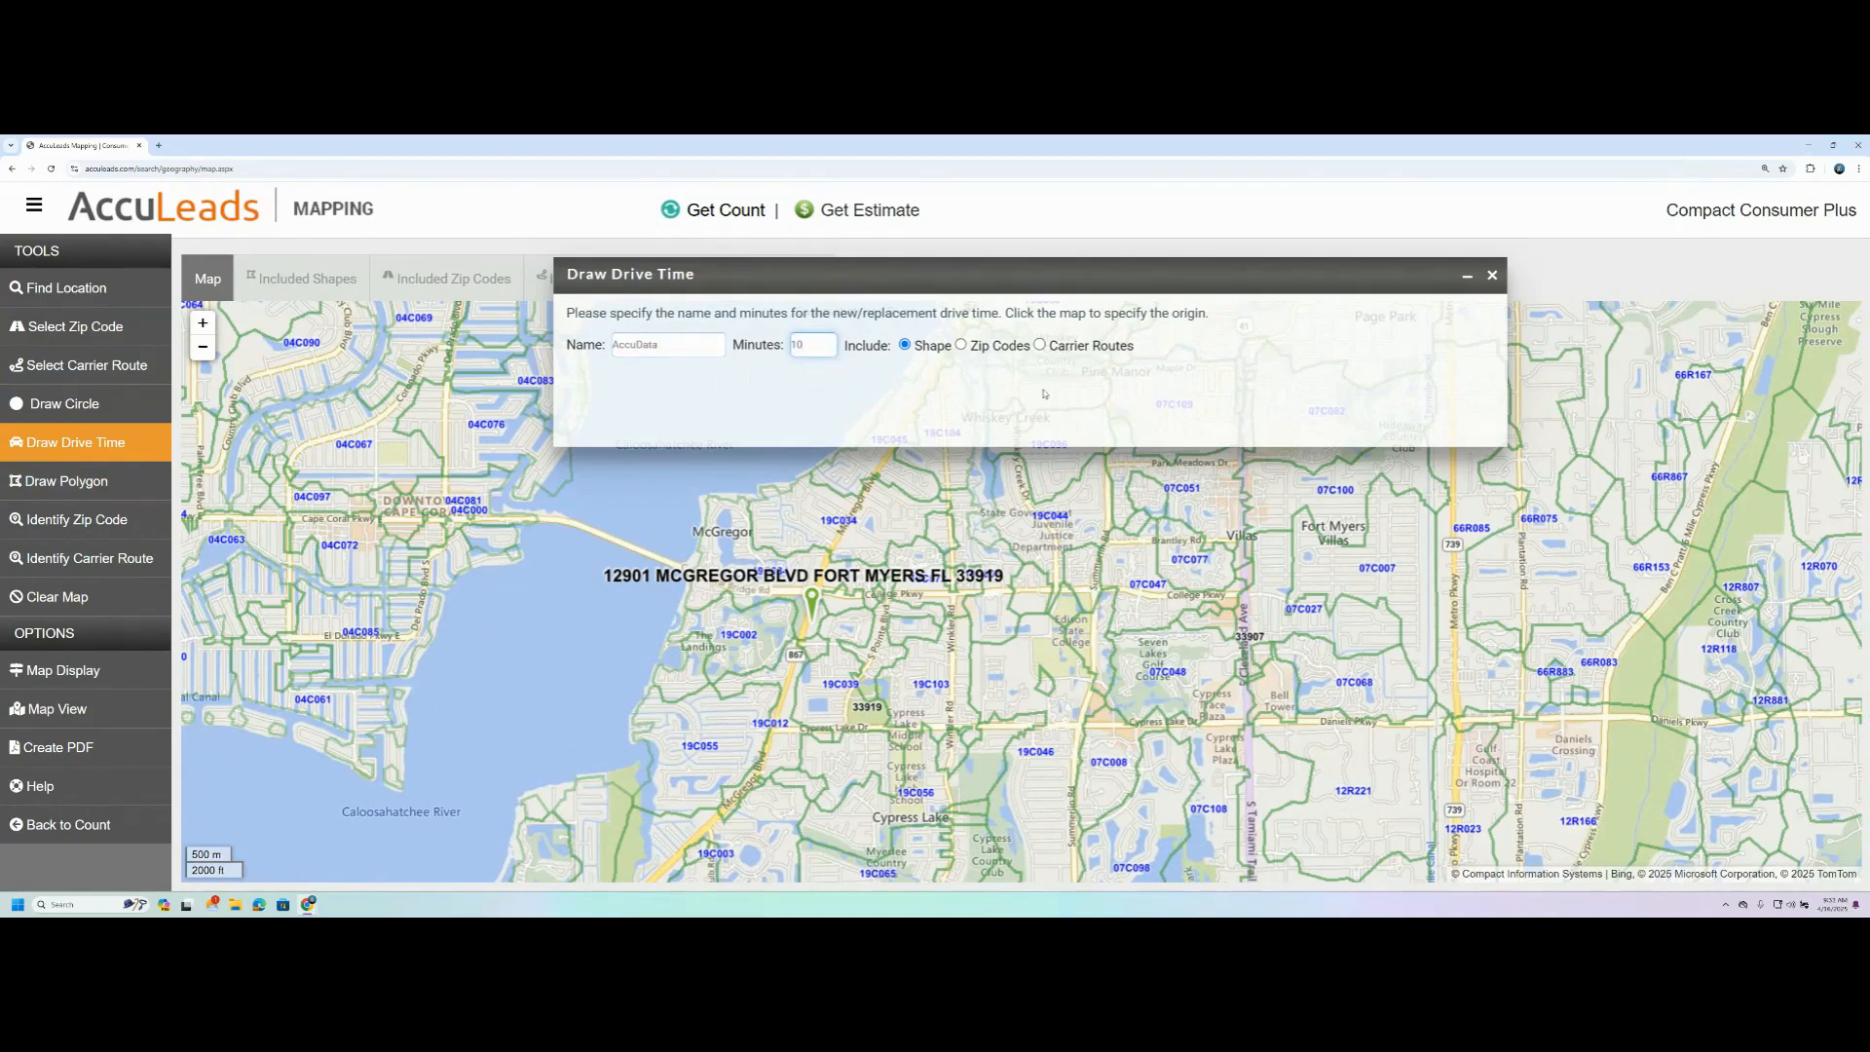
{"action": "left_click", "coordinate": [811, 620]}
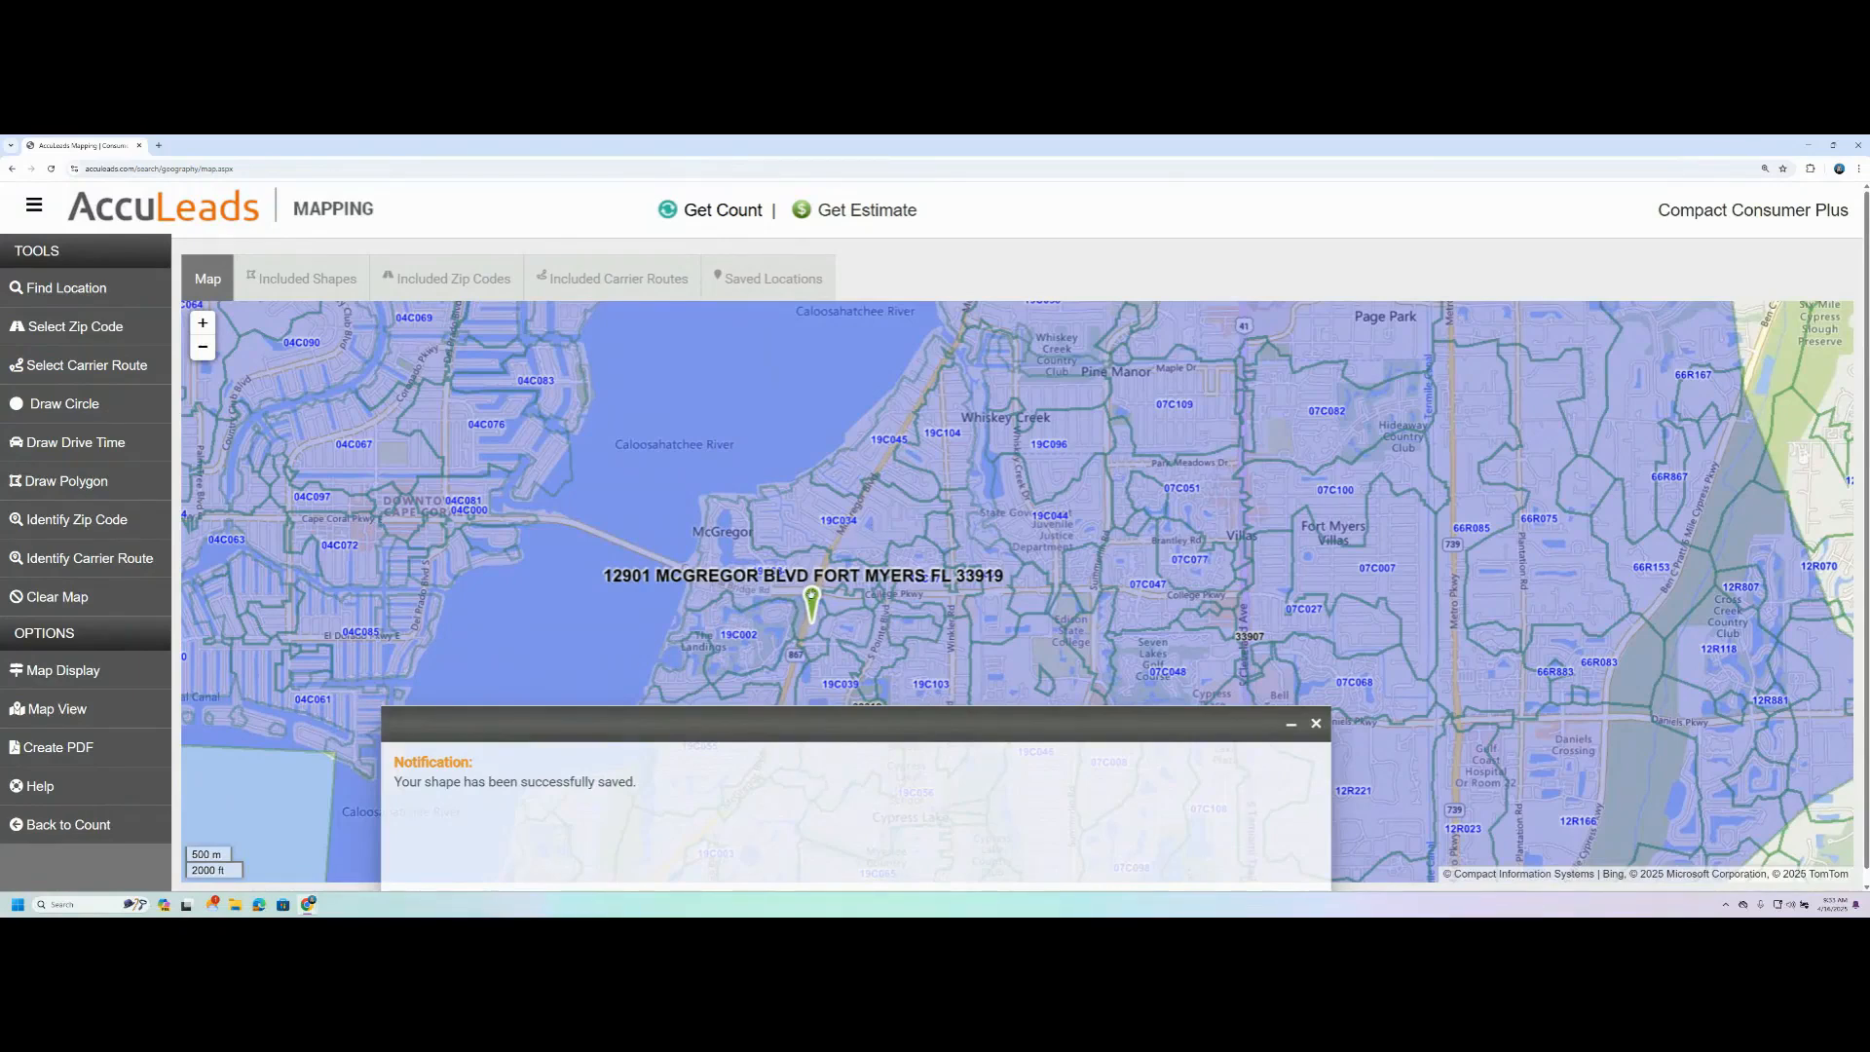
- Examine the full extent of the drive time area at a regional scale and dismiss the save notification
{"action": "scroll", "coordinate": [811, 594], "scroll_direction": "down", "scroll_amount": 1}
{"action": "scroll", "coordinate": [888, 536], "scroll_direction": "down", "scroll_amount": 1}
{"action": "left_click_drag", "start_coordinate": [1168, 648], "coordinate": [1189, 576]}
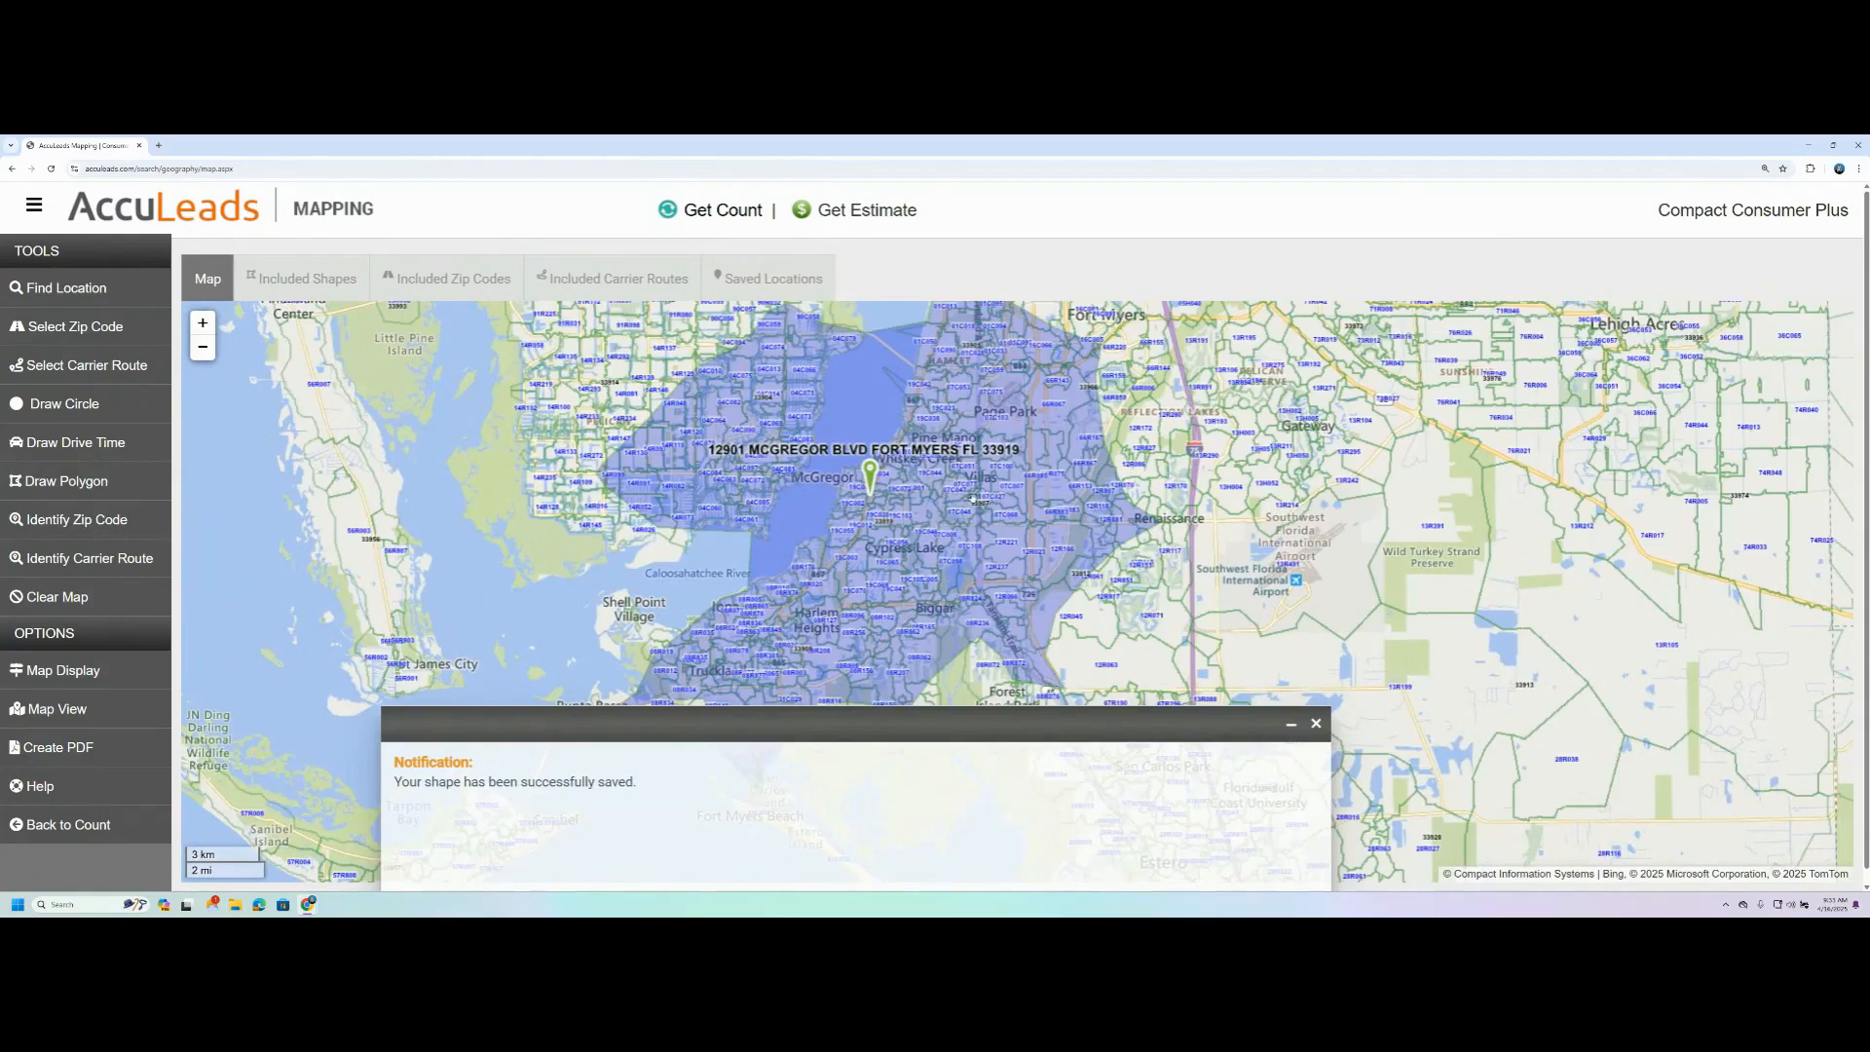
{"action": "scroll", "coordinate": [974, 495], "scroll_direction": "down", "scroll_amount": 1}
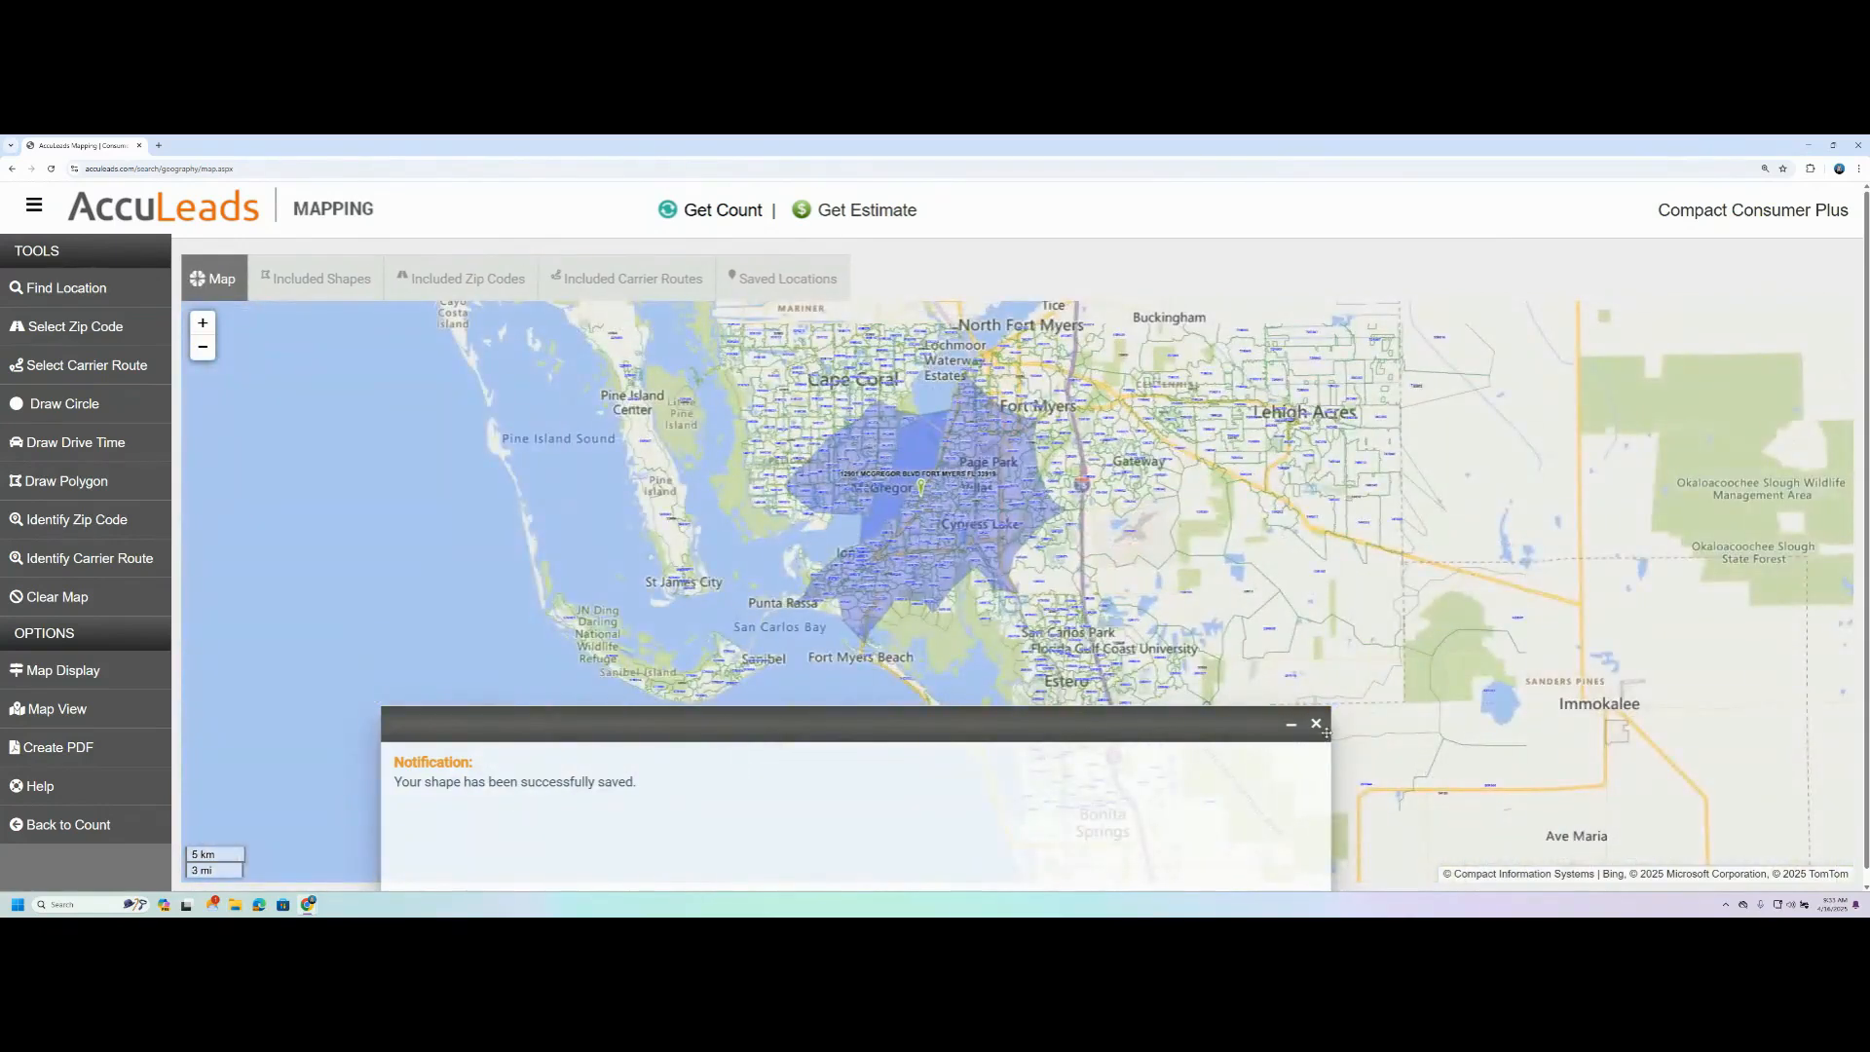
{"action": "left_click_drag", "start_coordinate": [947, 719], "coordinate": [935, 539]}
{"action": "left_click", "coordinate": [1305, 544]}
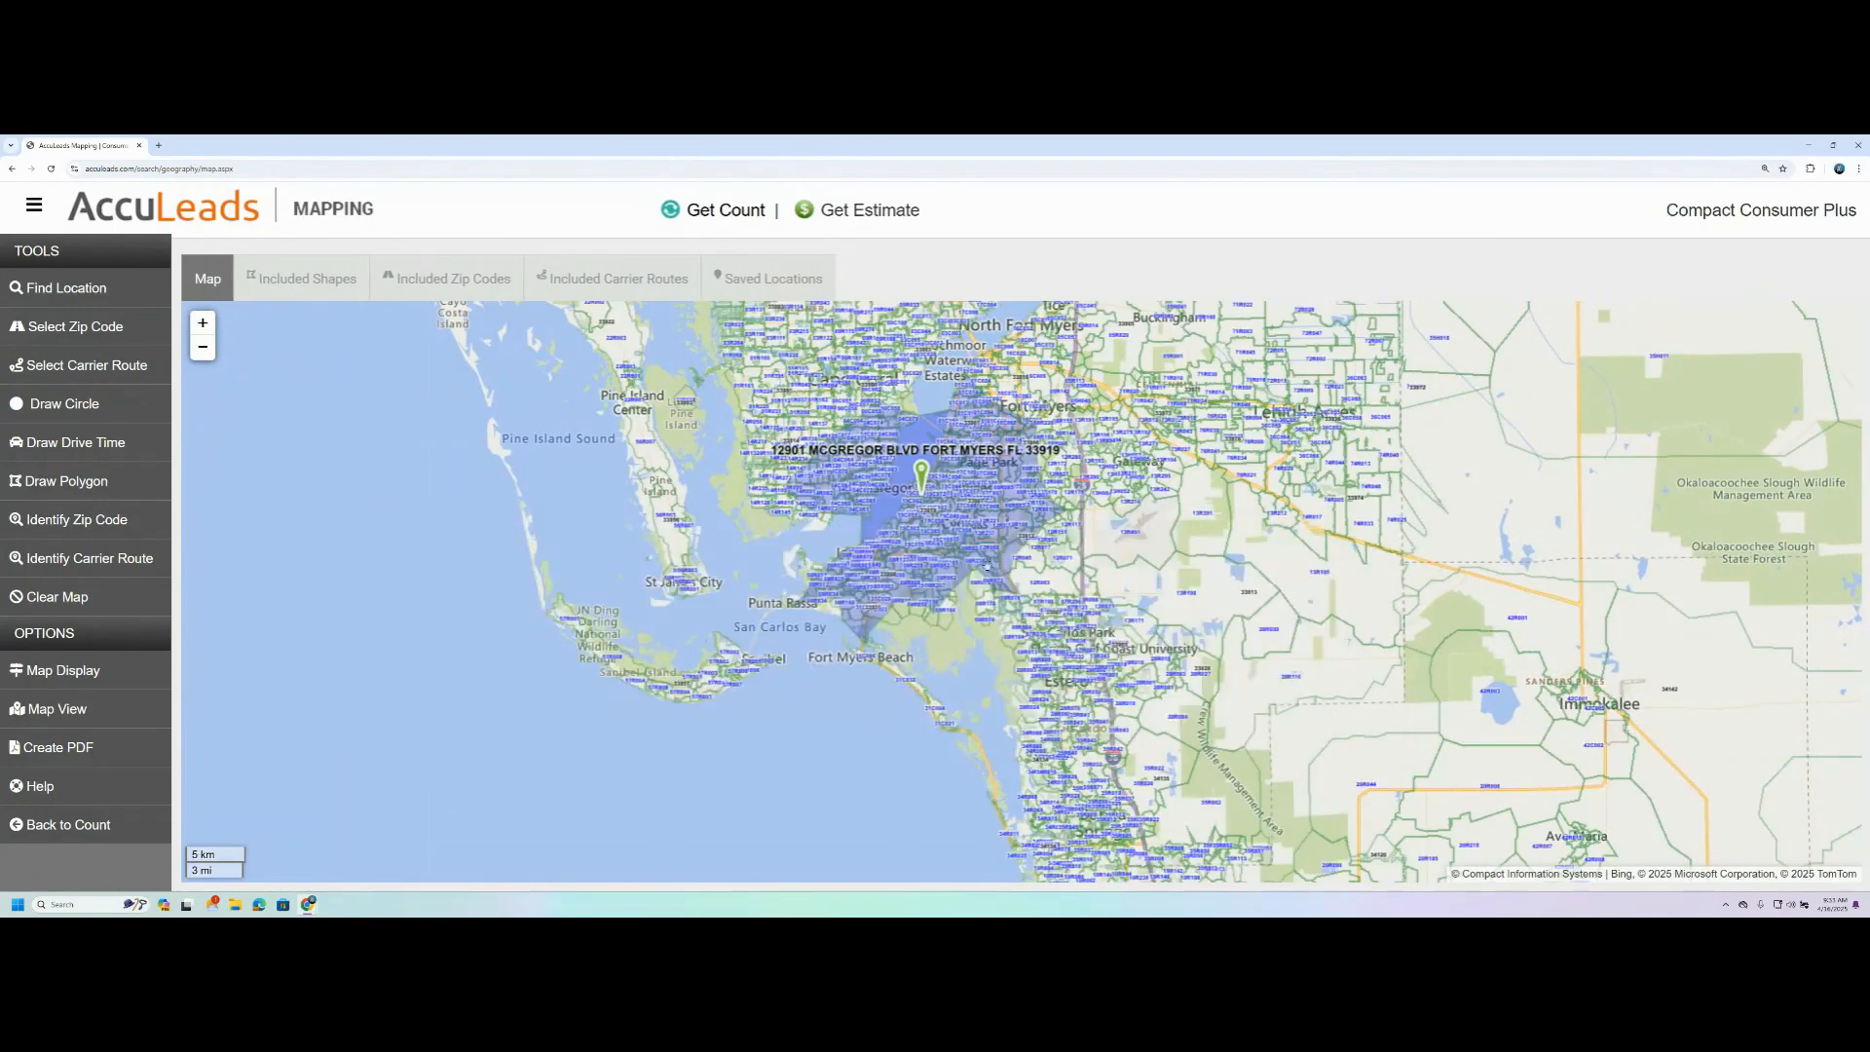
- Clear the drive time shape and the address marker from the map
{"action": "scroll", "coordinate": [859, 541], "scroll_direction": "up", "scroll_amount": 3}
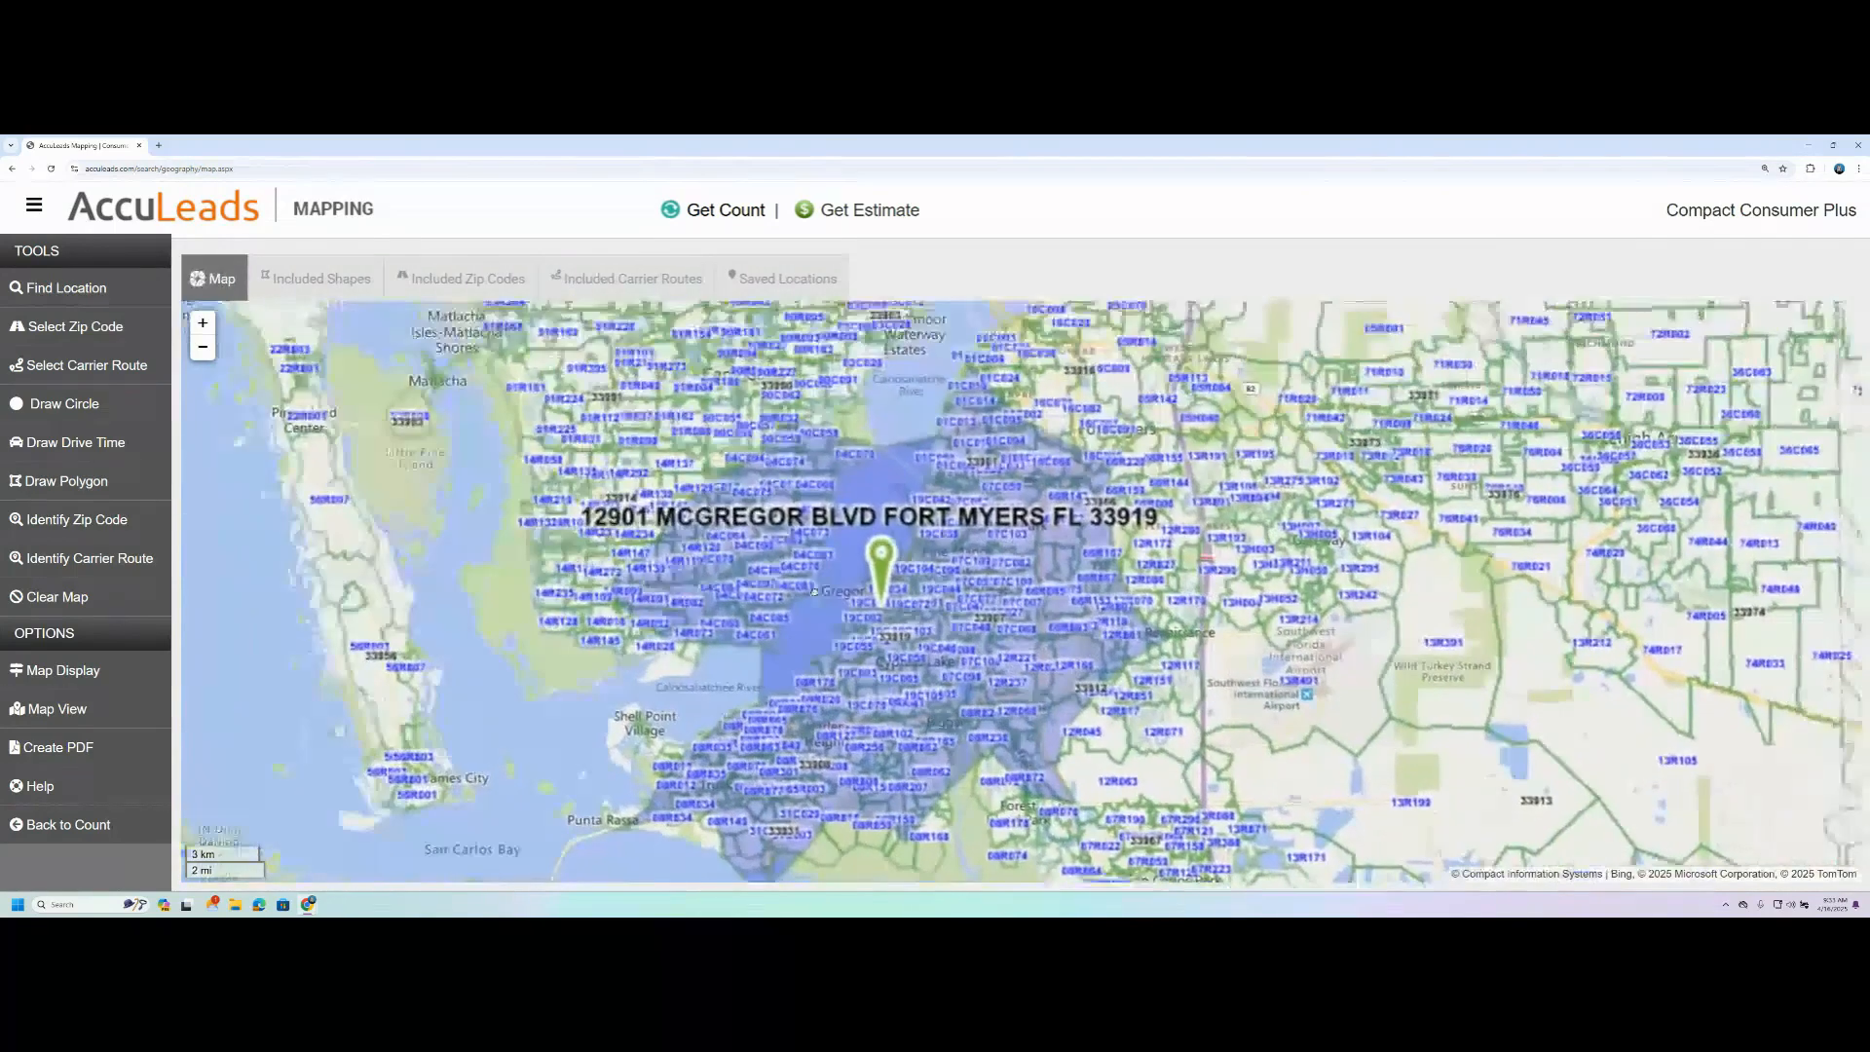
{"action": "left_click", "coordinate": [57, 596]}
{"action": "left_click", "coordinate": [1052, 581]}
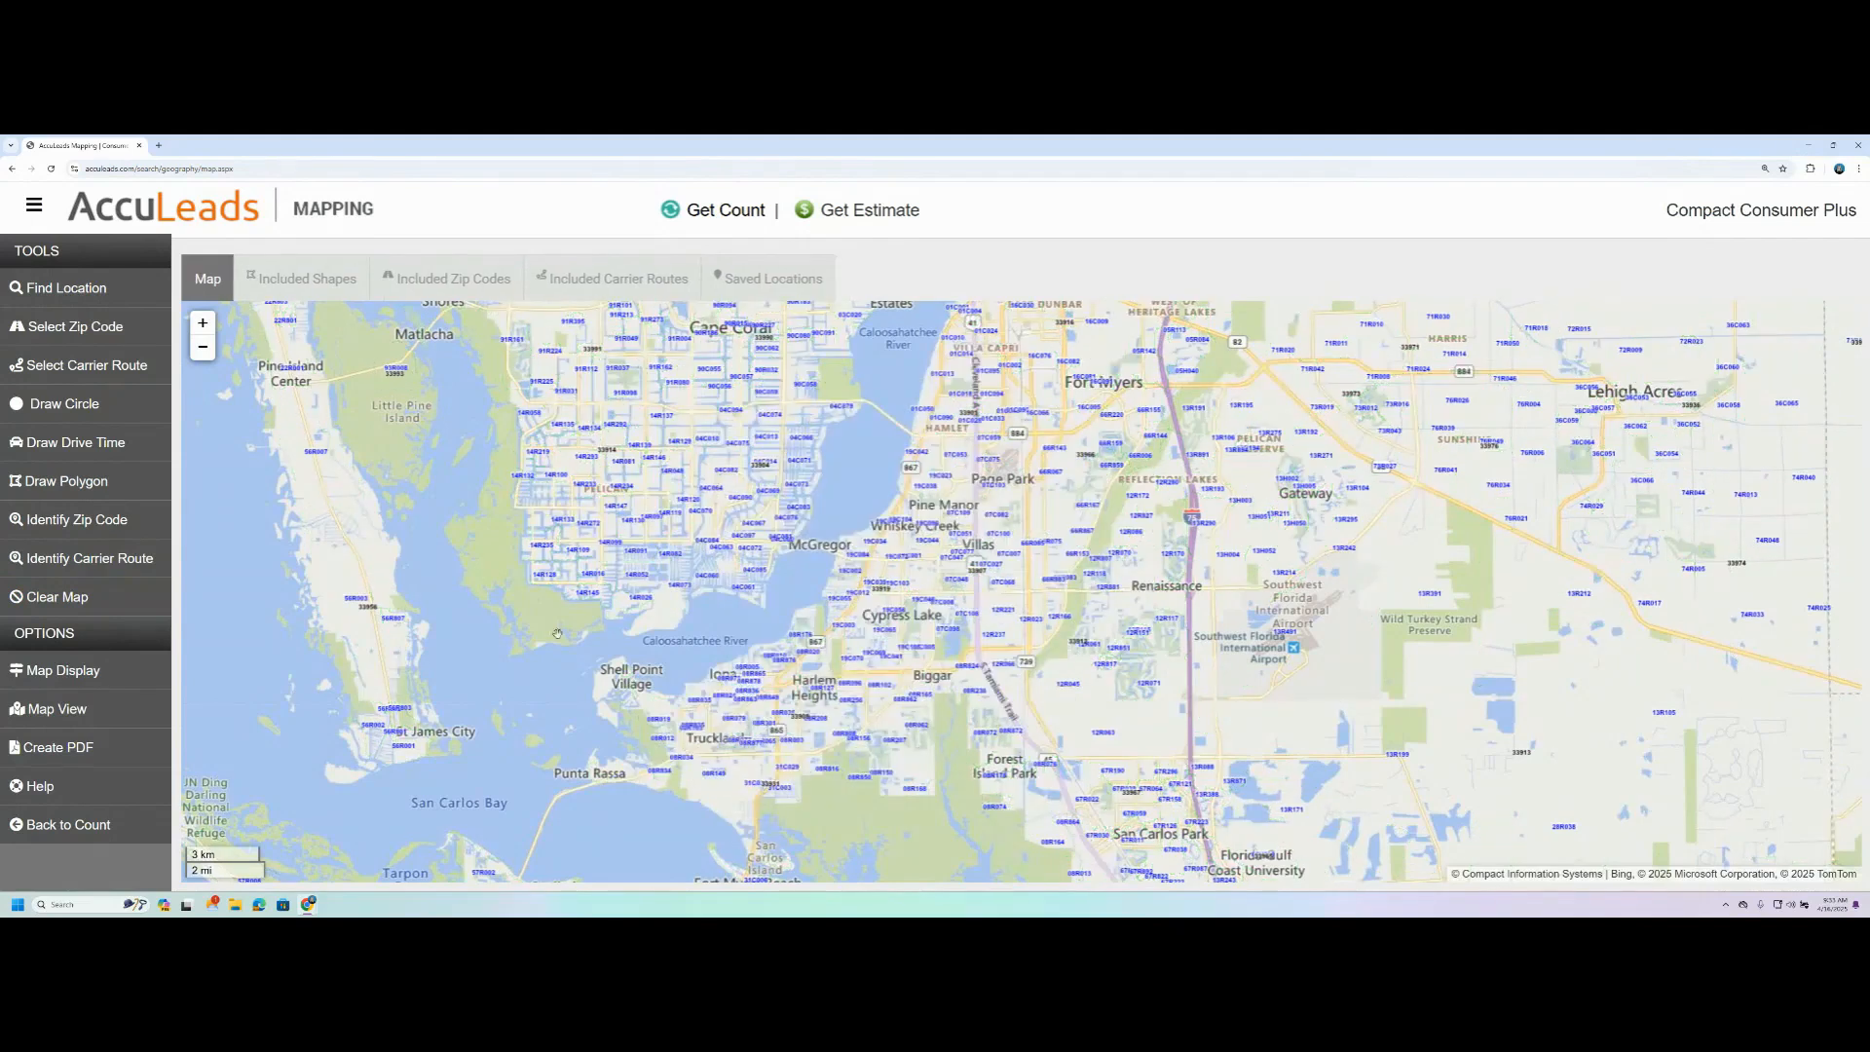
- Start a polygon west of Sylvan Ave and run its edge north of Owlclover St to S Pointe Blvd
{"action": "left_click", "coordinate": [87, 486]}
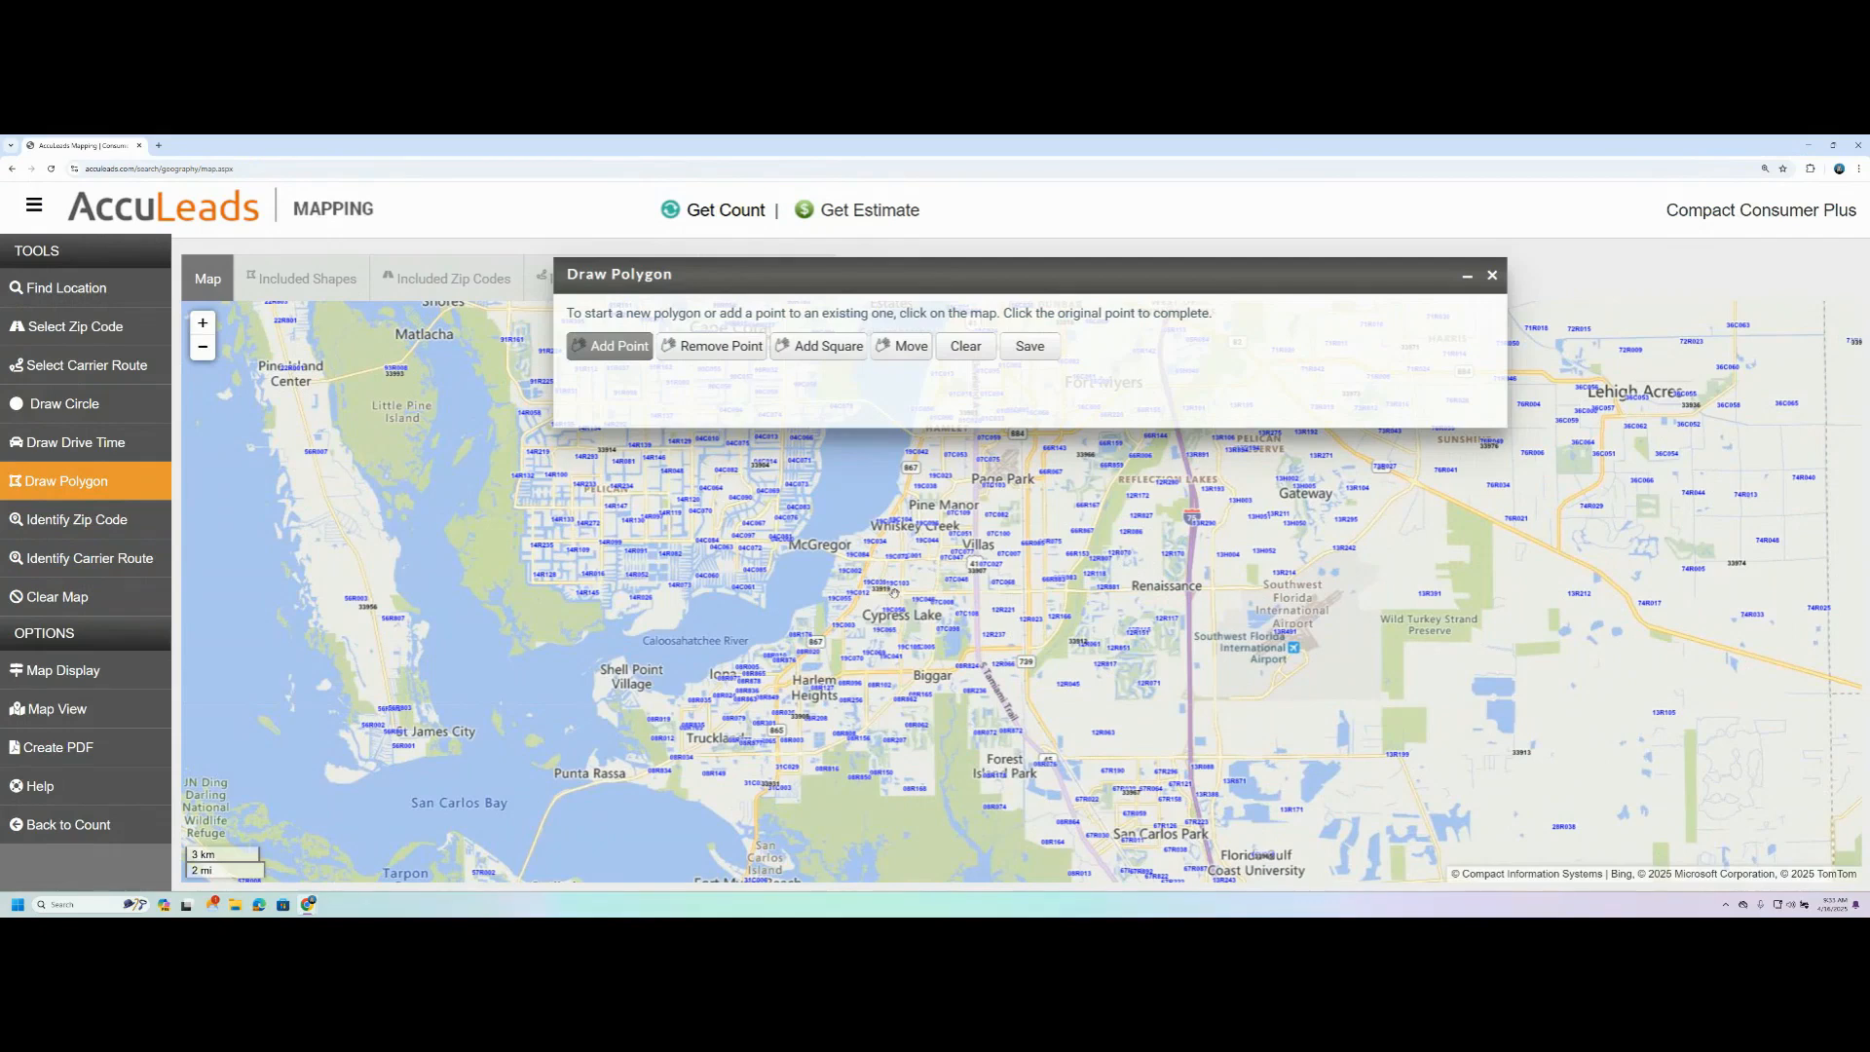
{"action": "scroll", "coordinate": [895, 591], "scroll_direction": "up", "scroll_amount": 3}
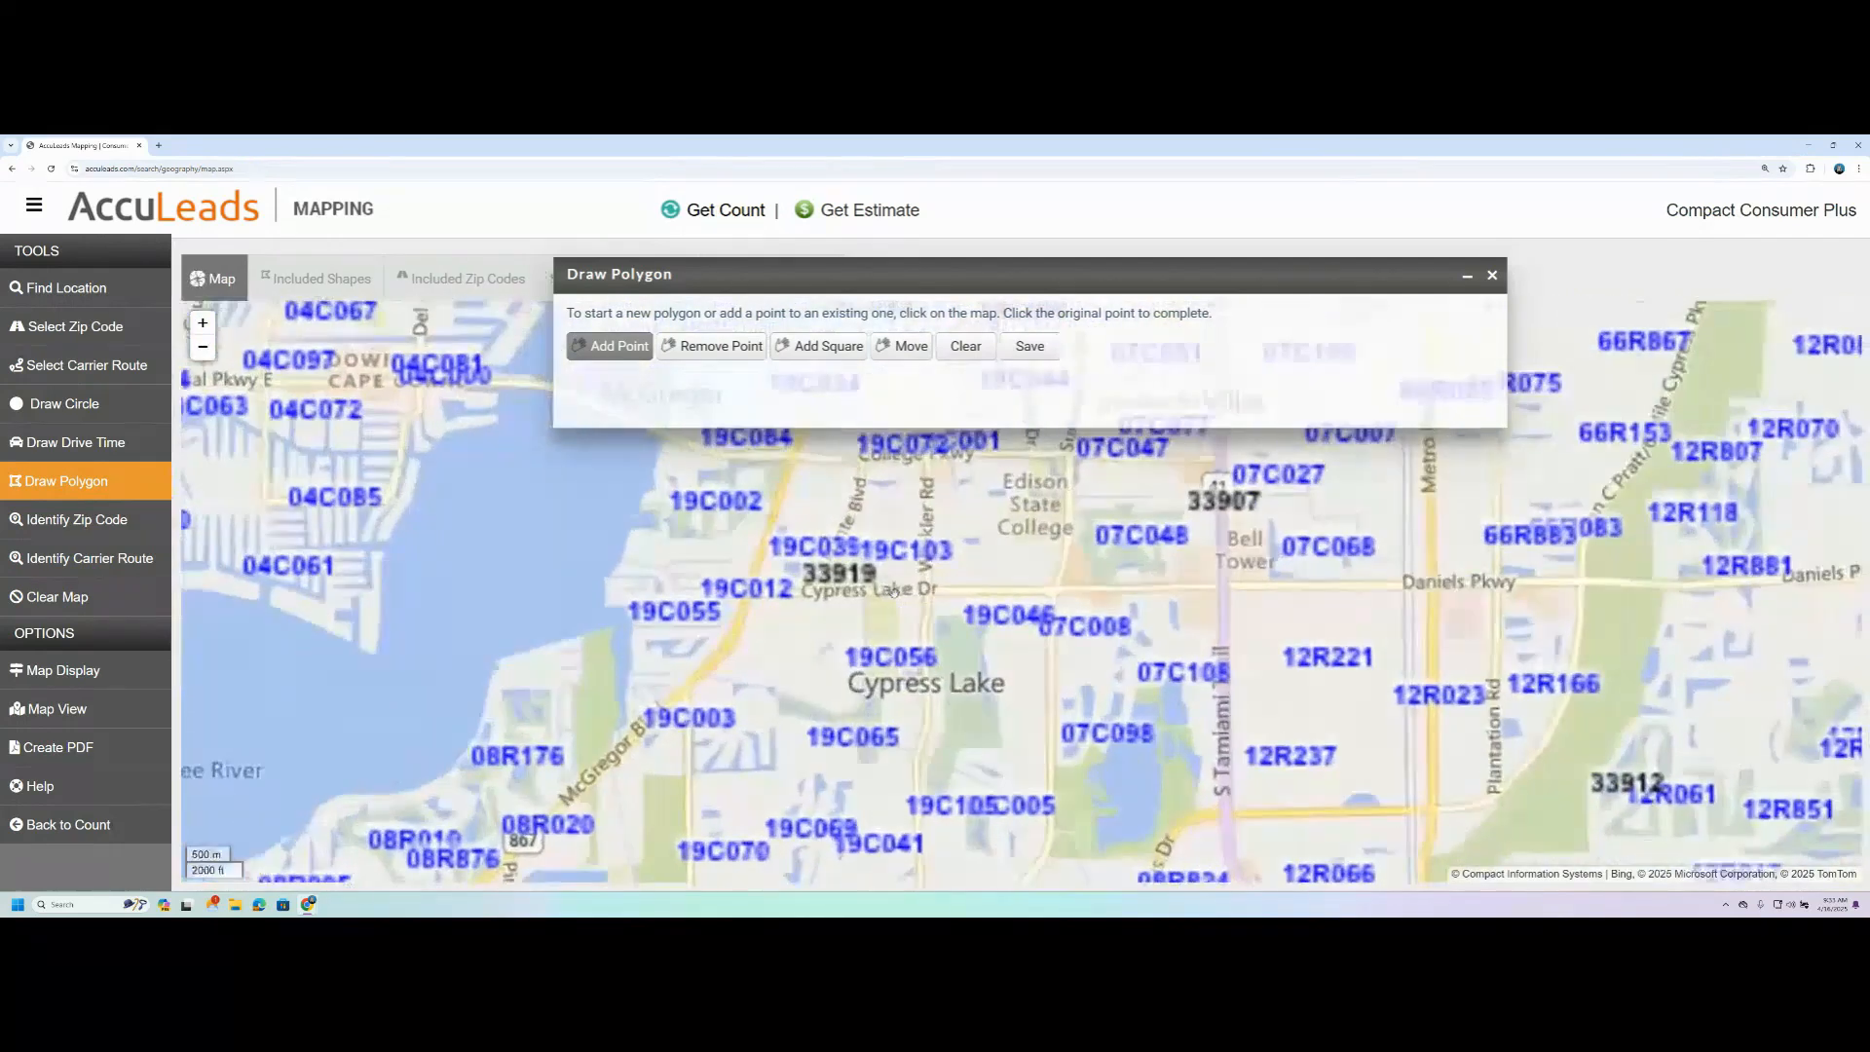
{"action": "scroll", "coordinate": [893, 584], "scroll_direction": "up", "scroll_amount": 1}
{"action": "left_click_drag", "start_coordinate": [895, 507], "coordinate": [884, 669]}
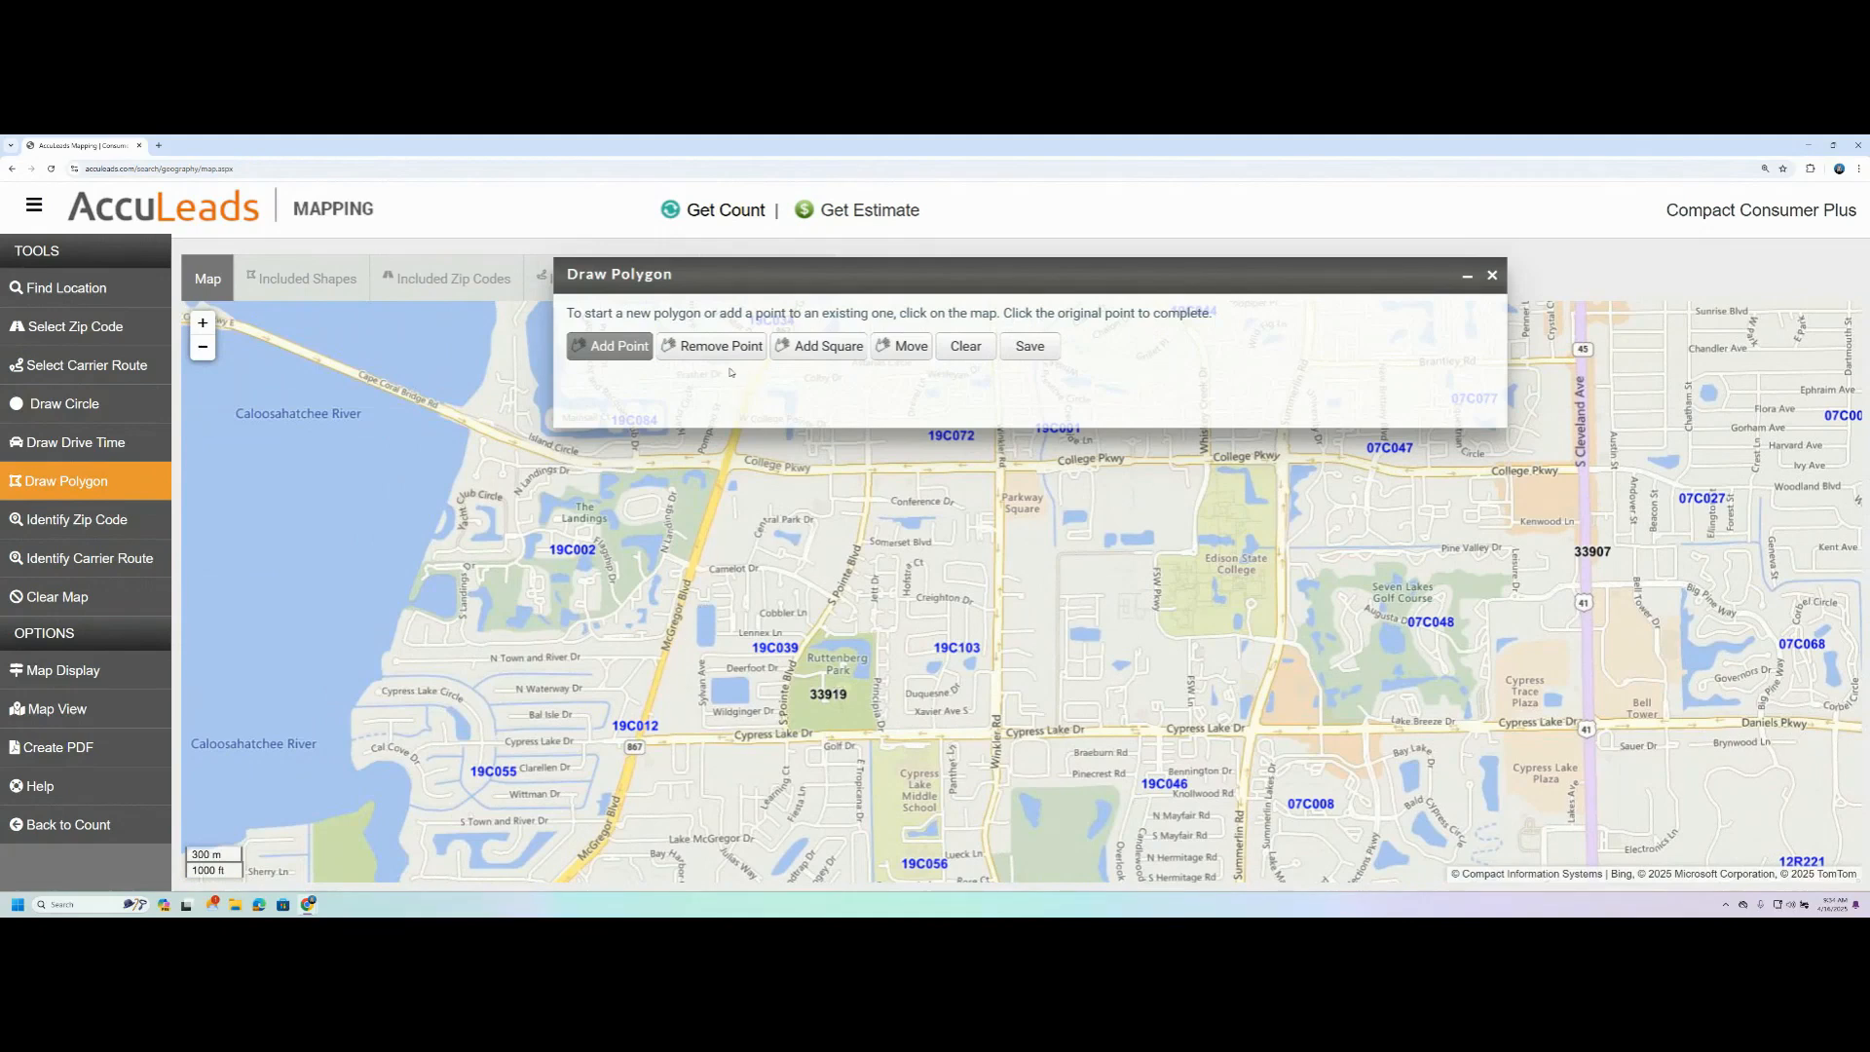
{"action": "left_click", "coordinate": [624, 357]}
{"action": "scroll", "coordinate": [709, 659], "scroll_direction": "up", "scroll_amount": 2}
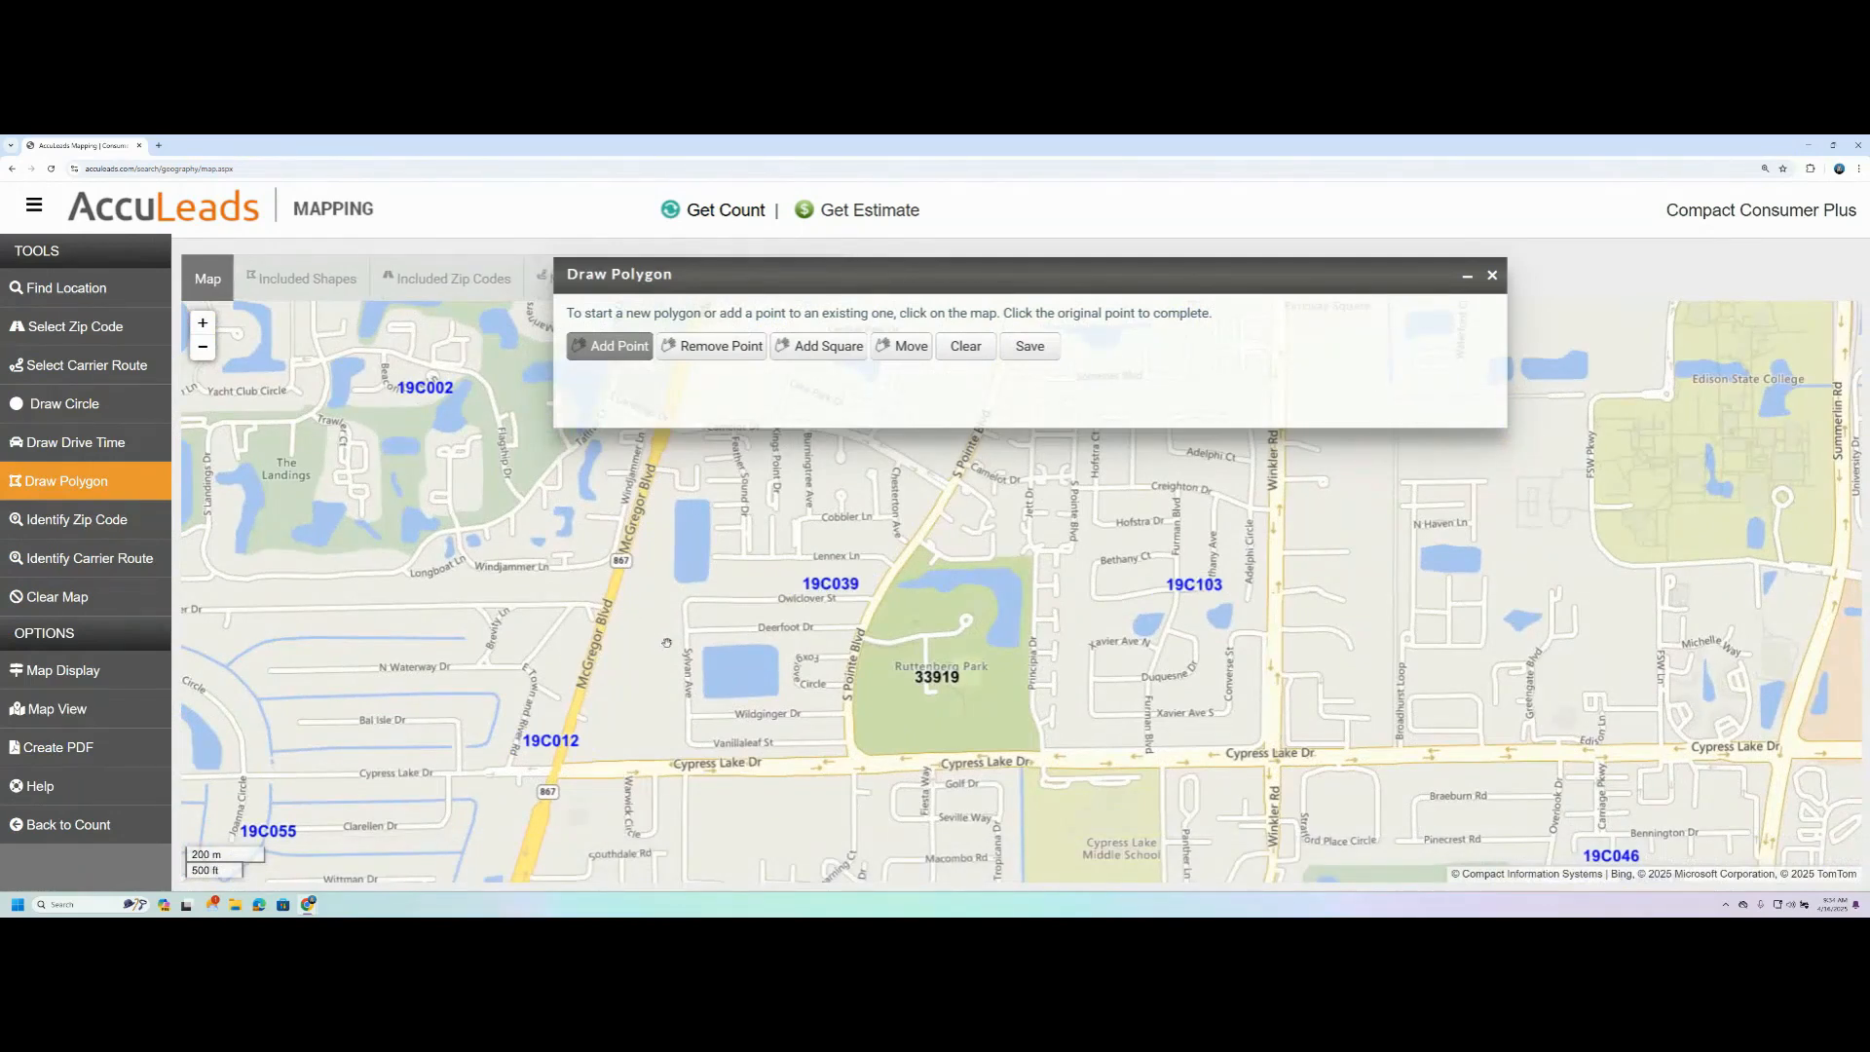
{"action": "left_click", "coordinate": [662, 591]}
{"action": "left_click", "coordinate": [696, 588]}
{"action": "left_click", "coordinate": [784, 586]}
{"action": "left_click", "coordinate": [882, 587]}
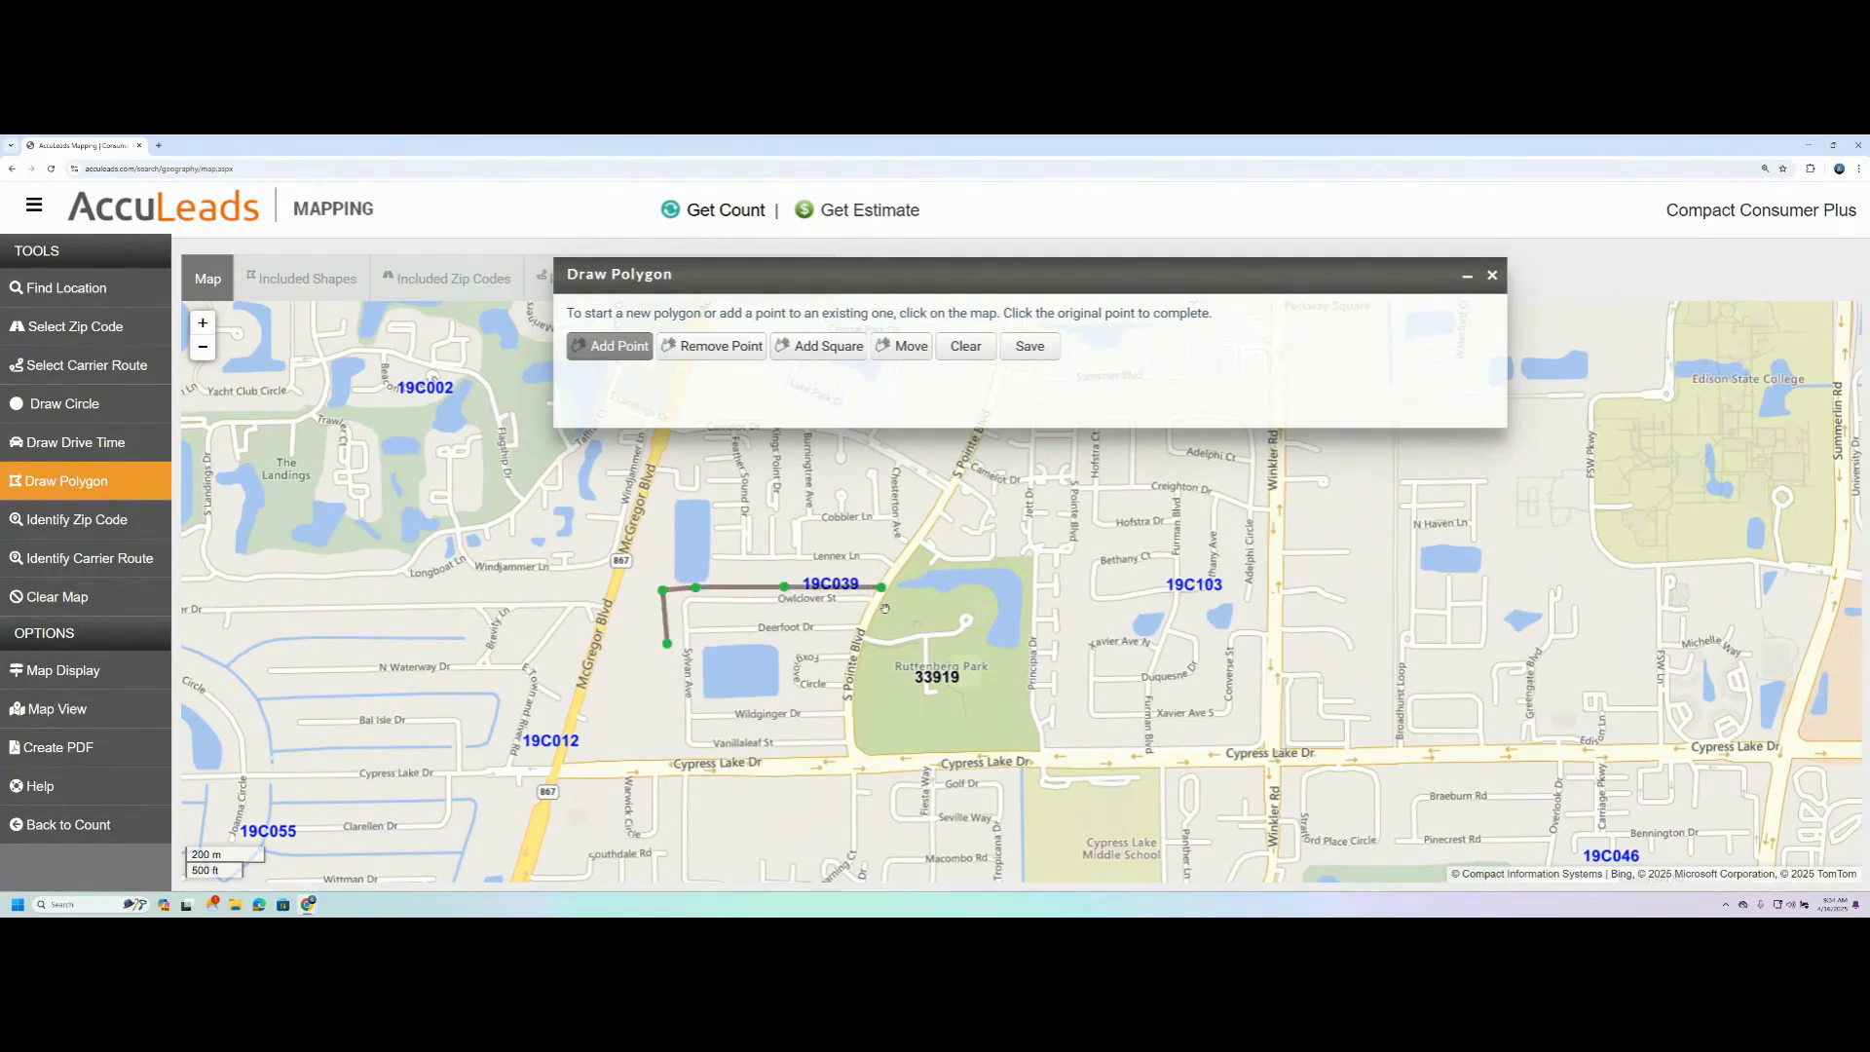
- Continue the polygon south along S Pointe Blvd and west along Cypress Lake Dr, closing it at its starting point
{"action": "left_click", "coordinate": [862, 627]}
{"action": "scroll", "coordinate": [849, 680], "scroll_direction": "up", "scroll_amount": 1}
{"action": "left_click", "coordinate": [857, 647]}
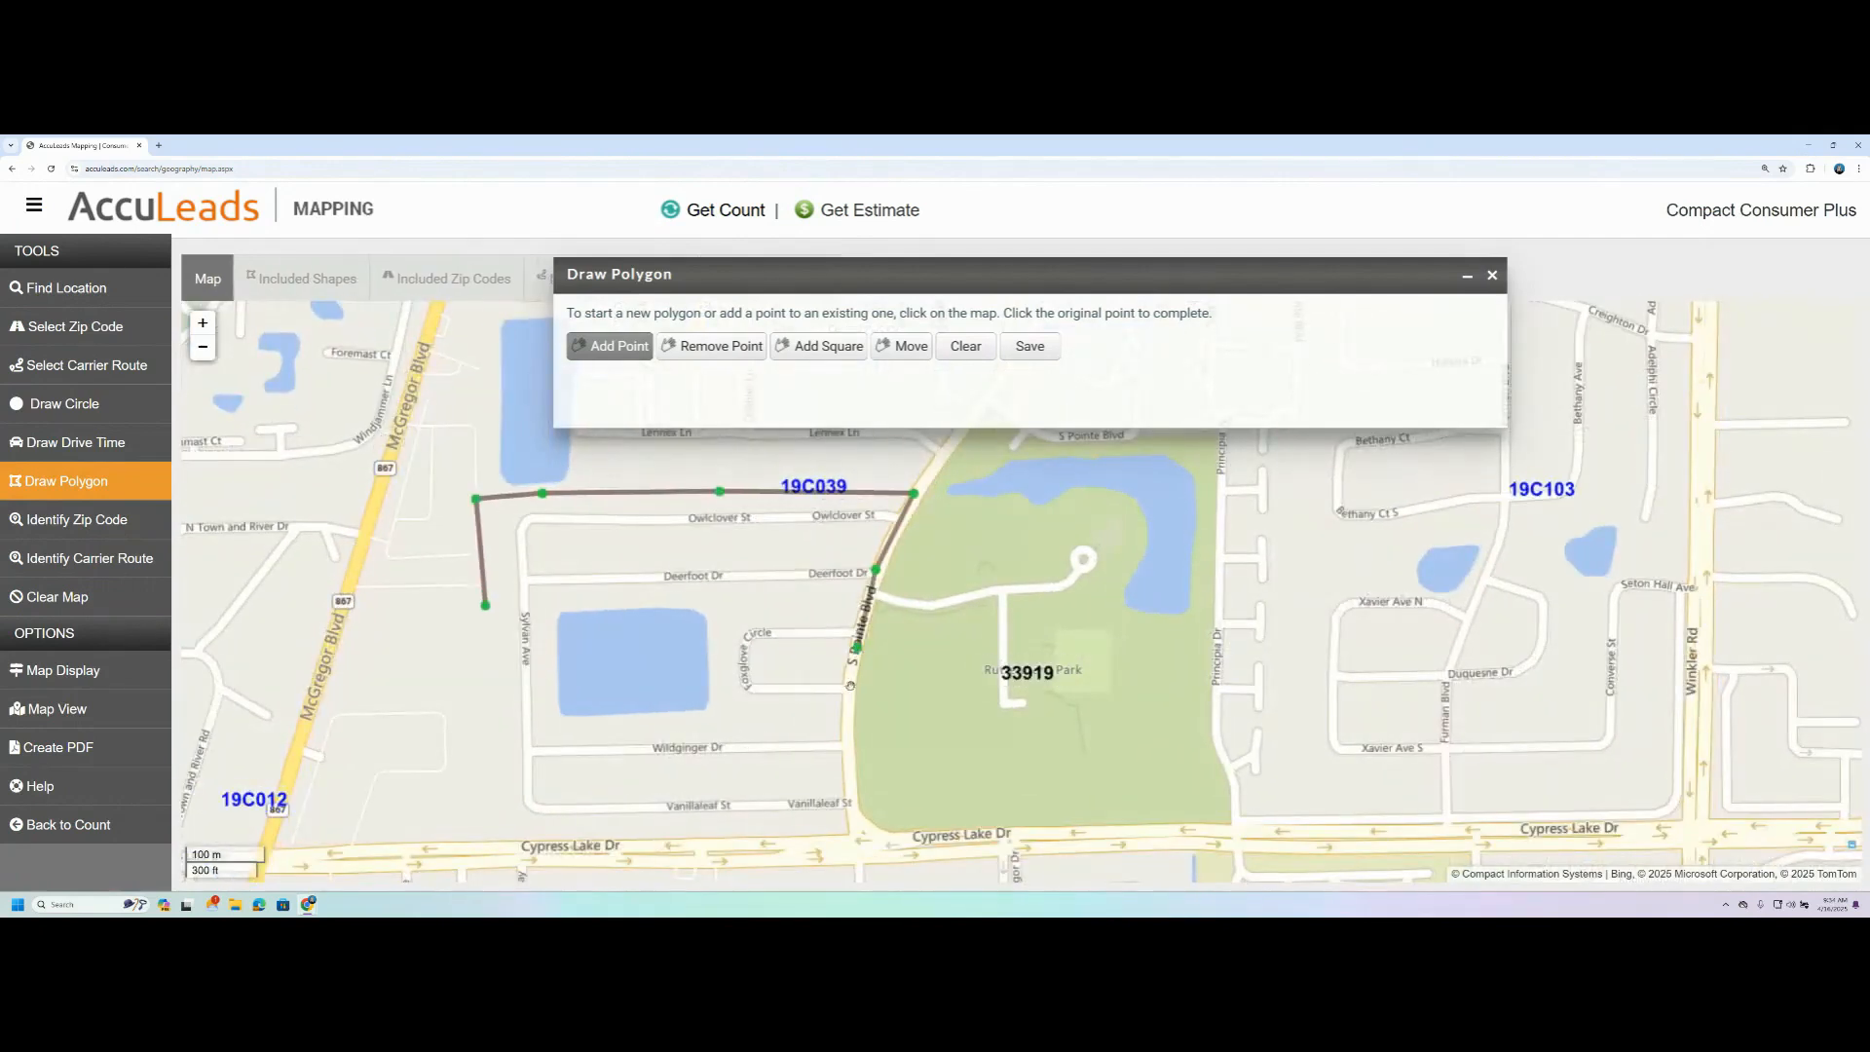
{"action": "left_click", "coordinate": [851, 681]}
{"action": "left_click", "coordinate": [854, 800]}
{"action": "left_click", "coordinate": [851, 846]}
{"action": "left_click", "coordinate": [491, 852]}
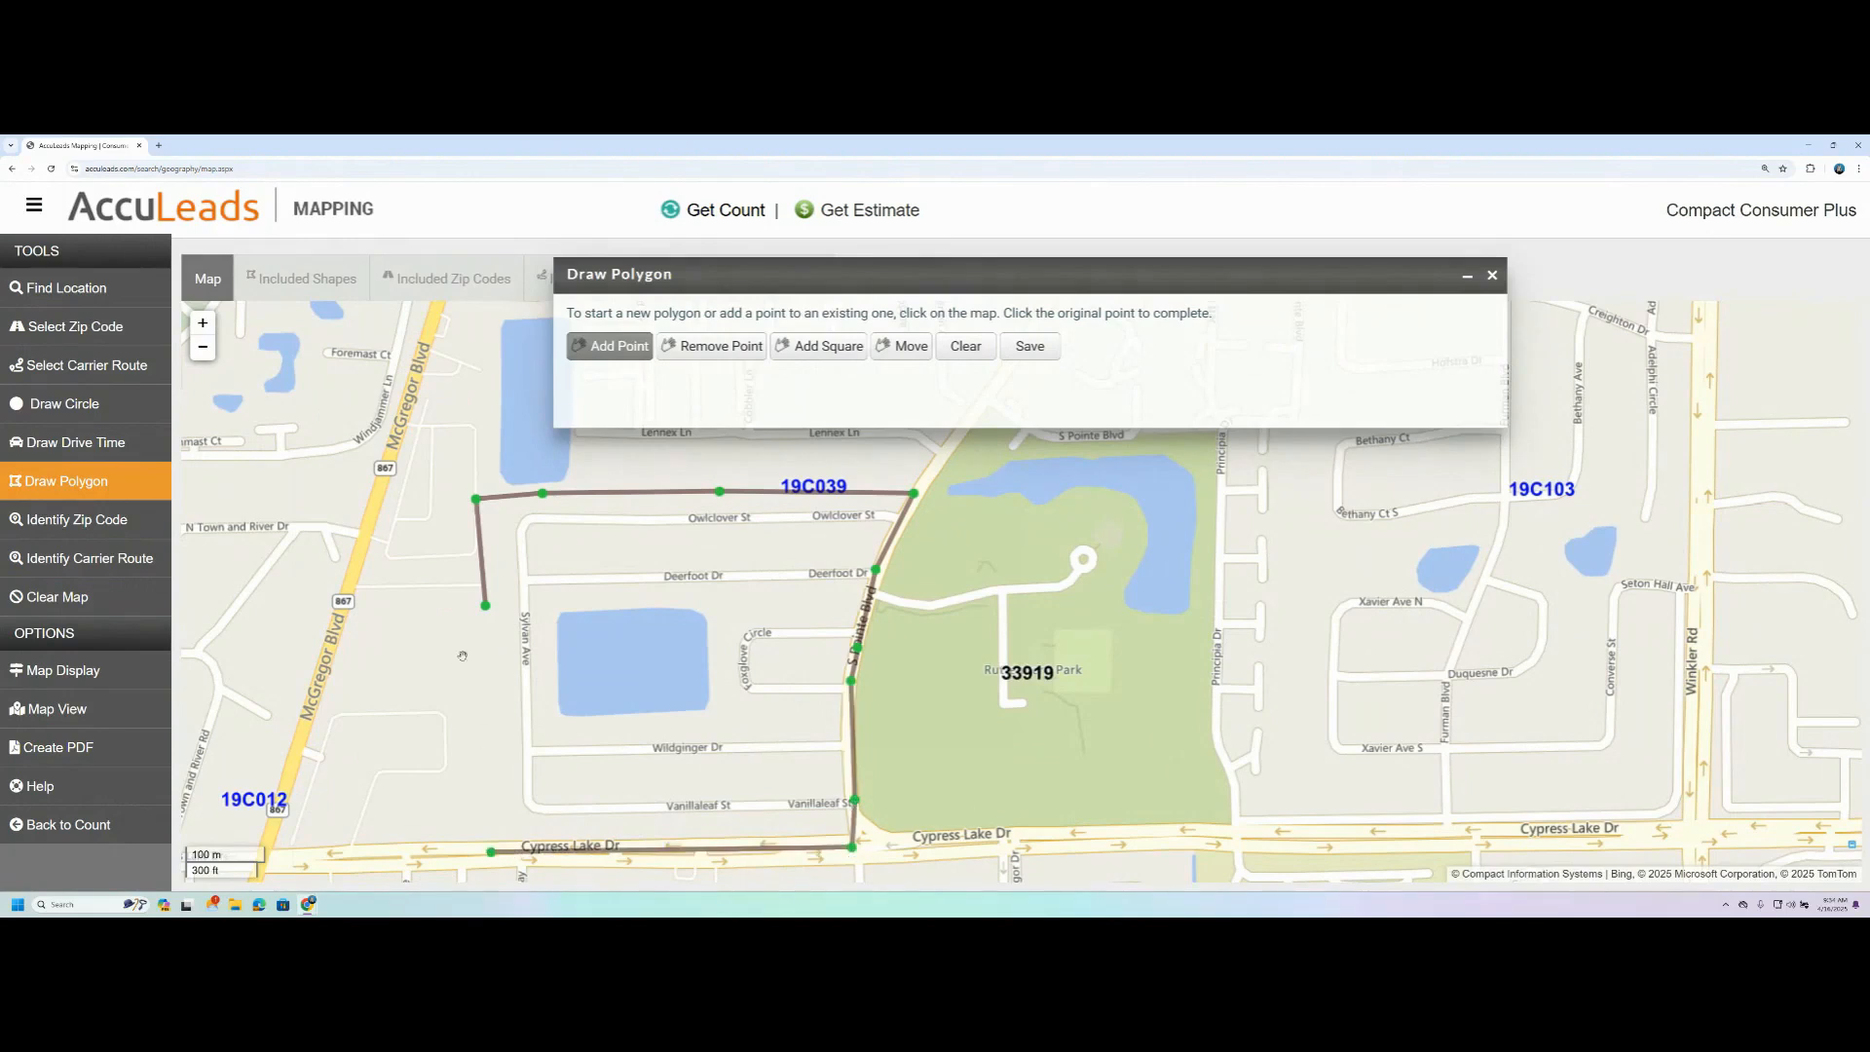
{"action": "left_click", "coordinate": [485, 607]}
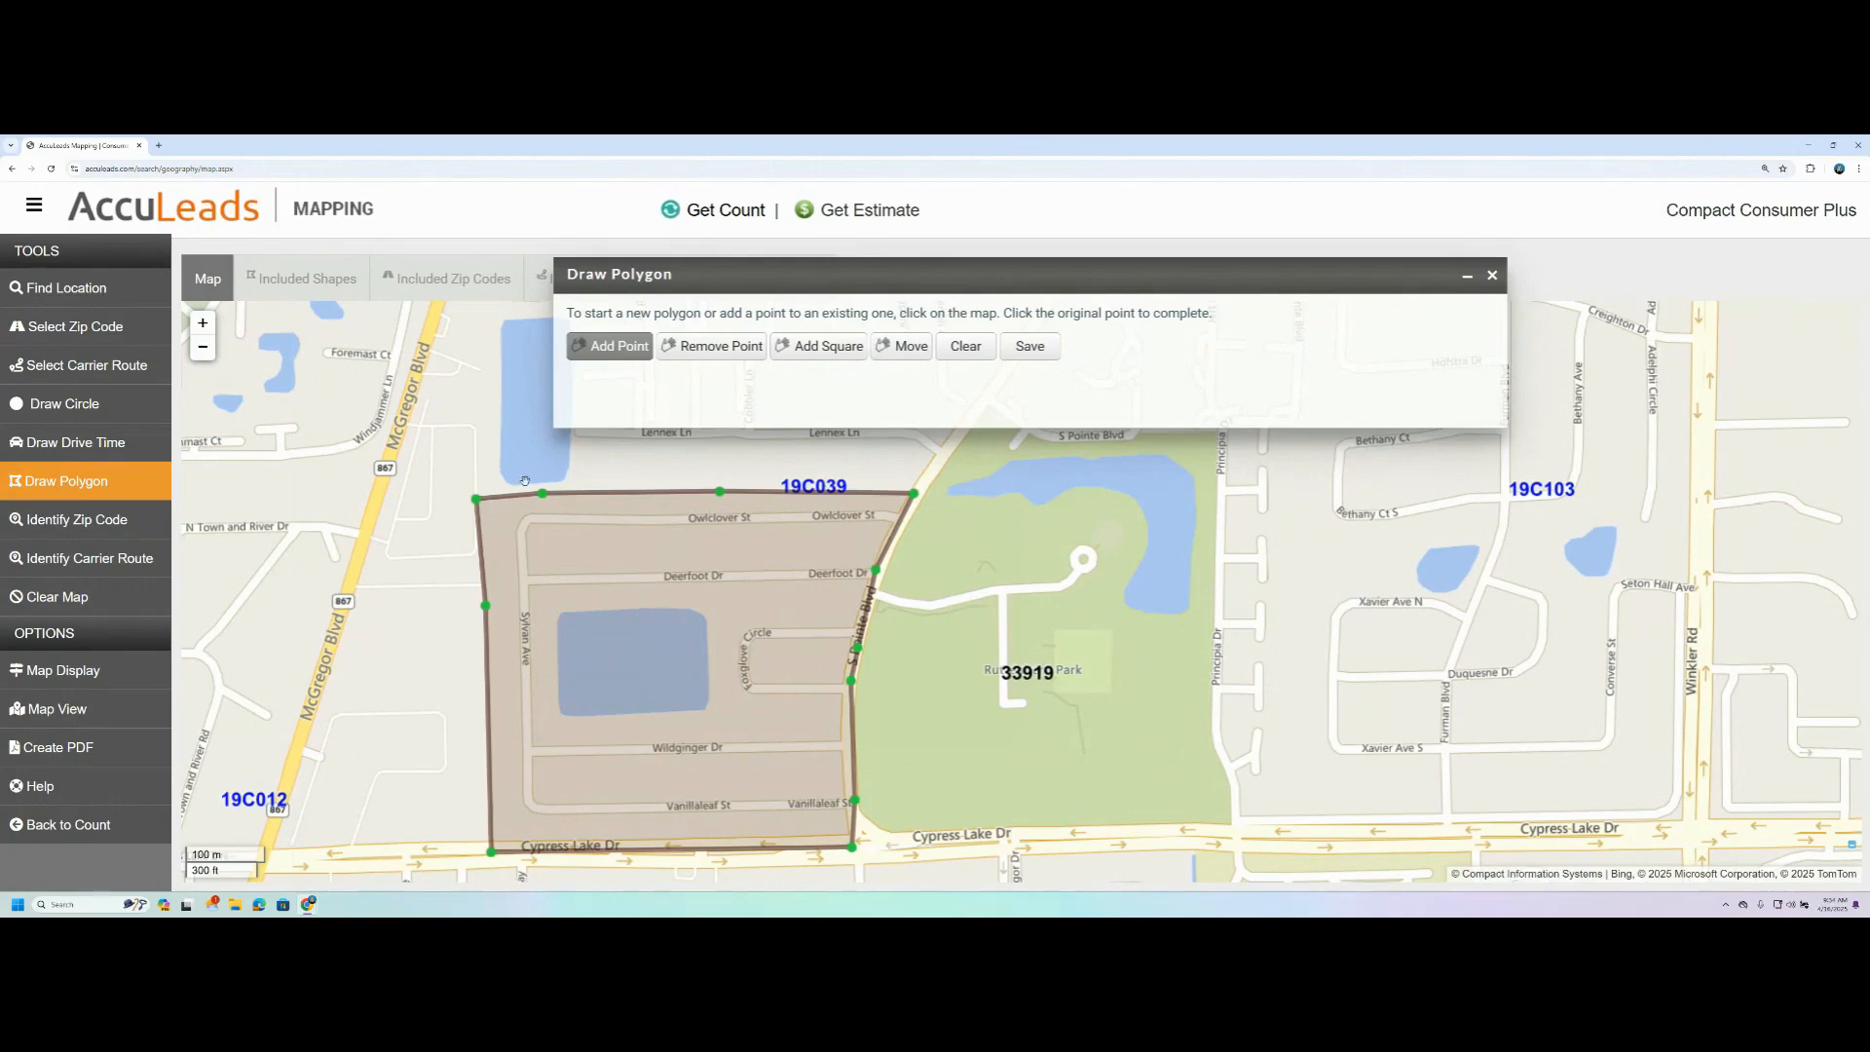
- Move the polygon's western and southern points inward so its edges follow Sylvan Ave and run just below Vanillaleaf St
{"action": "left_click_drag", "start_coordinate": [547, 501], "coordinate": [515, 529]}
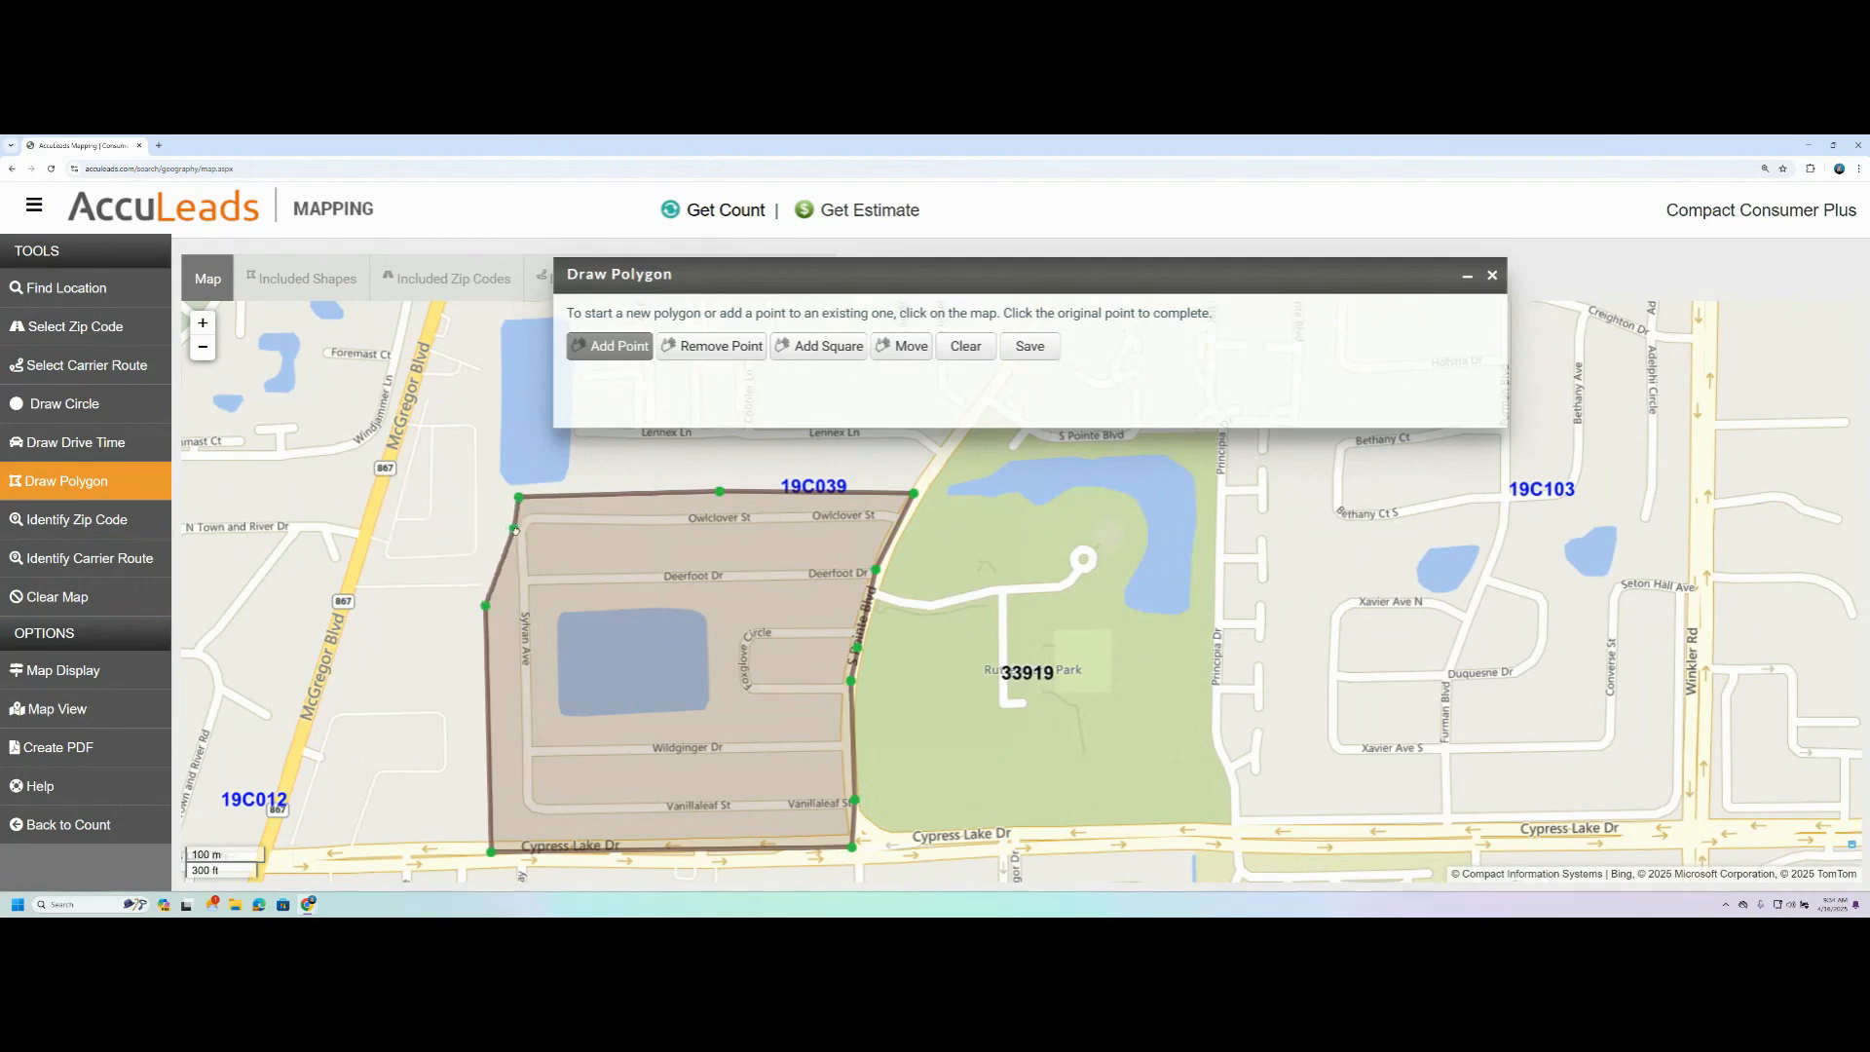
{"action": "left_click_drag", "start_coordinate": [486, 608], "coordinate": [516, 608]}
{"action": "left_click_drag", "start_coordinate": [492, 852], "coordinate": [524, 821]}
{"action": "left_click_drag", "start_coordinate": [852, 849], "coordinate": [848, 823]}
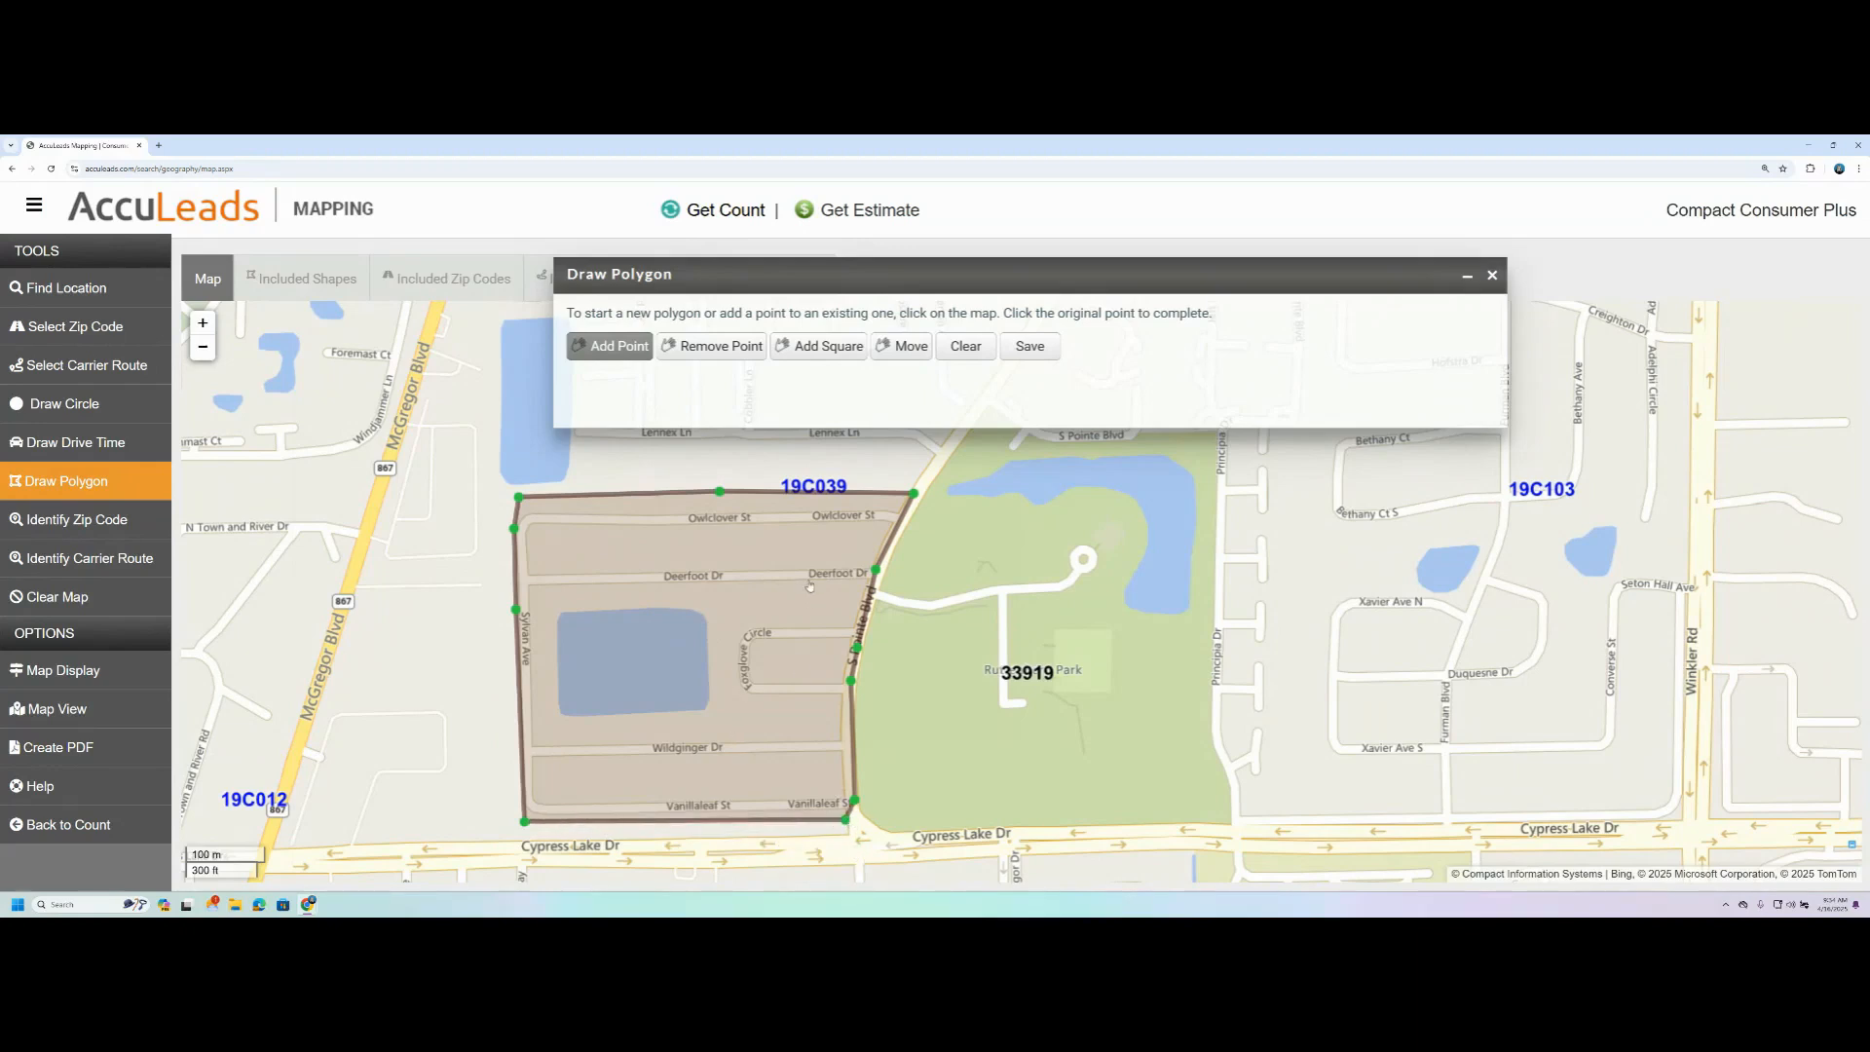
{"action": "left_click_drag", "start_coordinate": [855, 799], "coordinate": [848, 799]}
- Remove the polygon's northeast corner point and move the neighbouring point near Deerfoot Dr up to that corner
{"action": "left_click", "coordinate": [713, 348]}
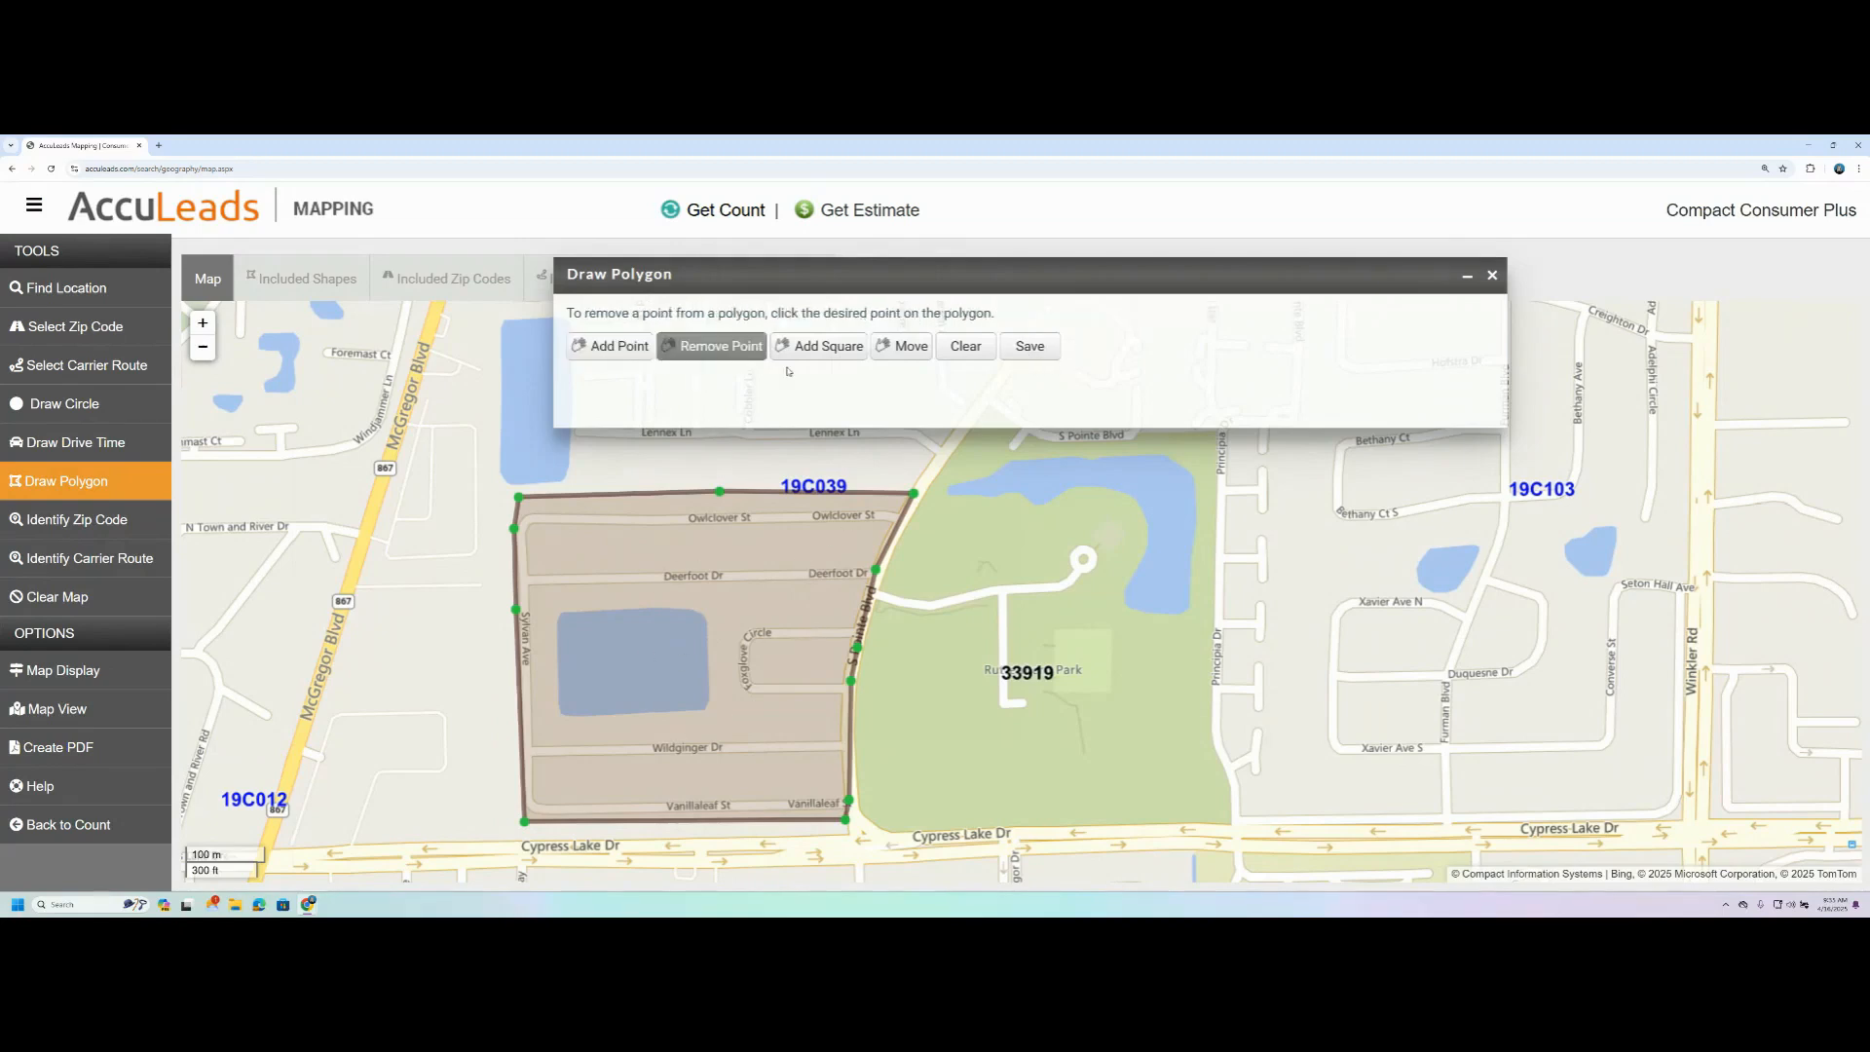
{"action": "left_click", "coordinate": [912, 496]}
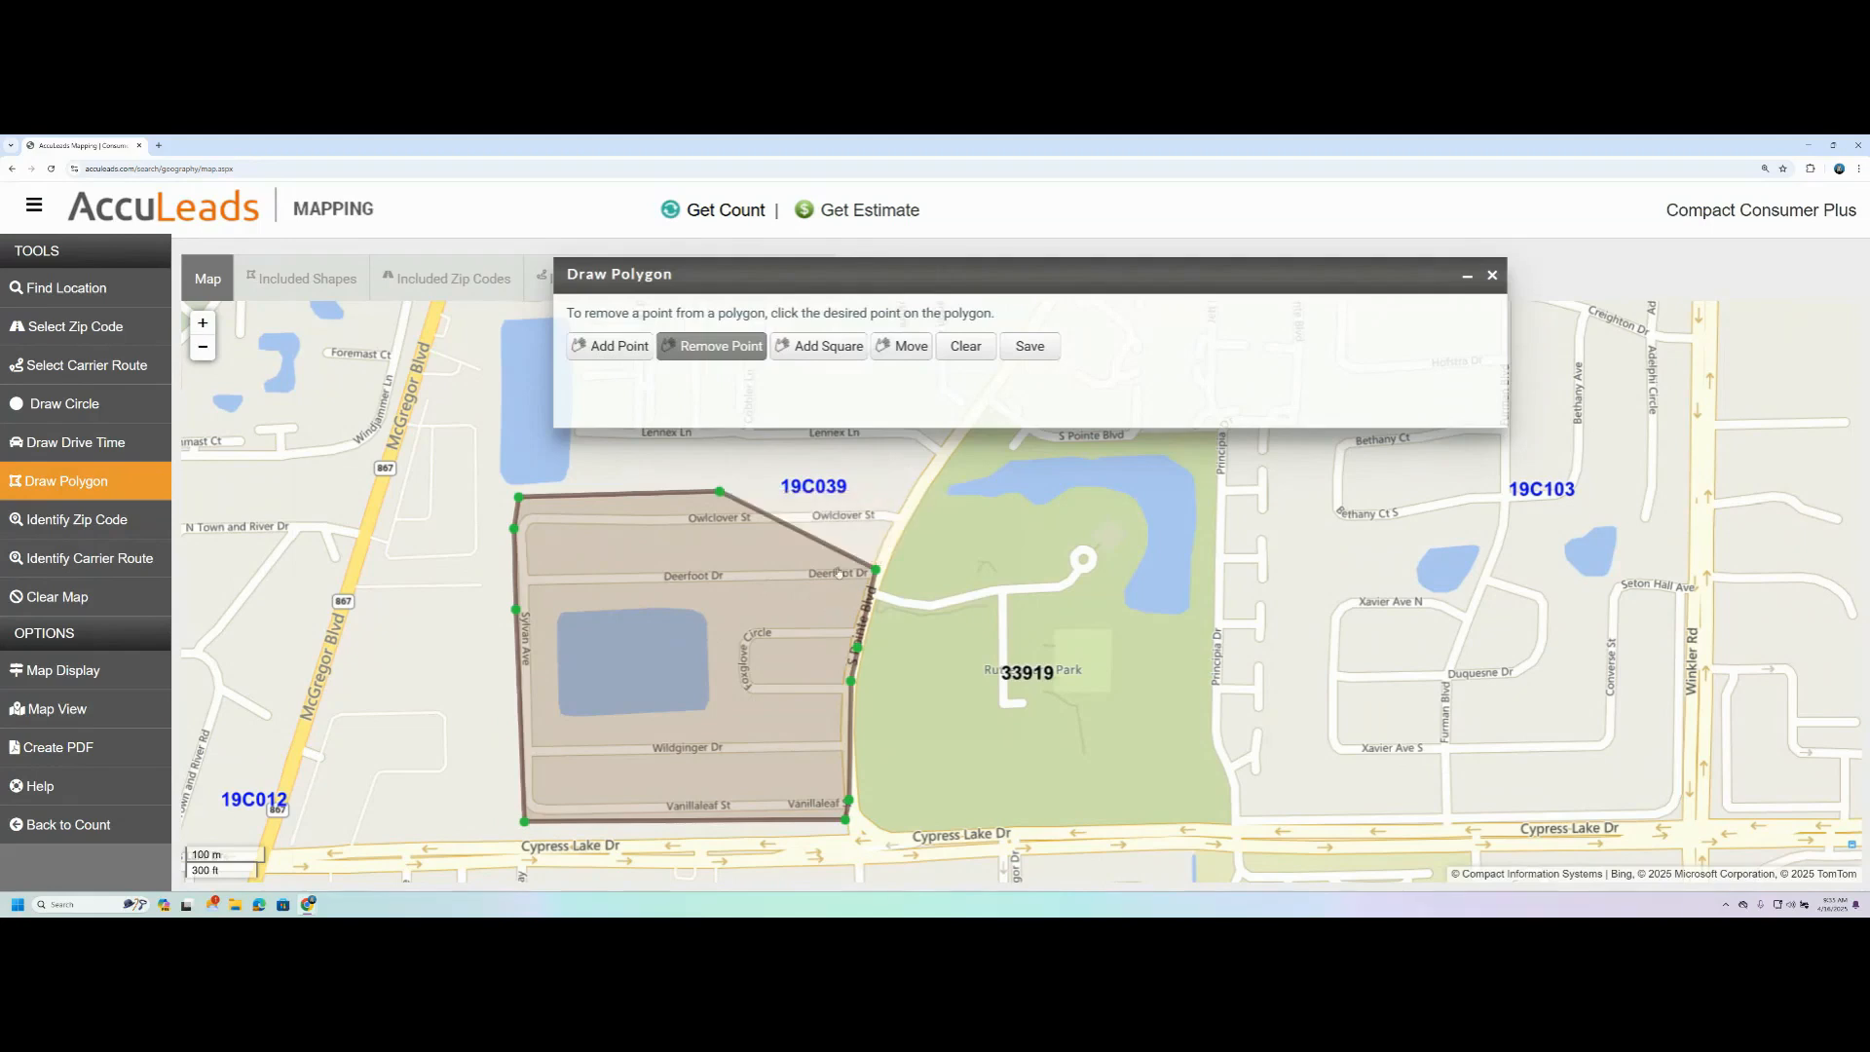
{"action": "left_click", "coordinate": [876, 569]}
{"action": "left_click_drag", "start_coordinate": [905, 503], "coordinate": [910, 495]}
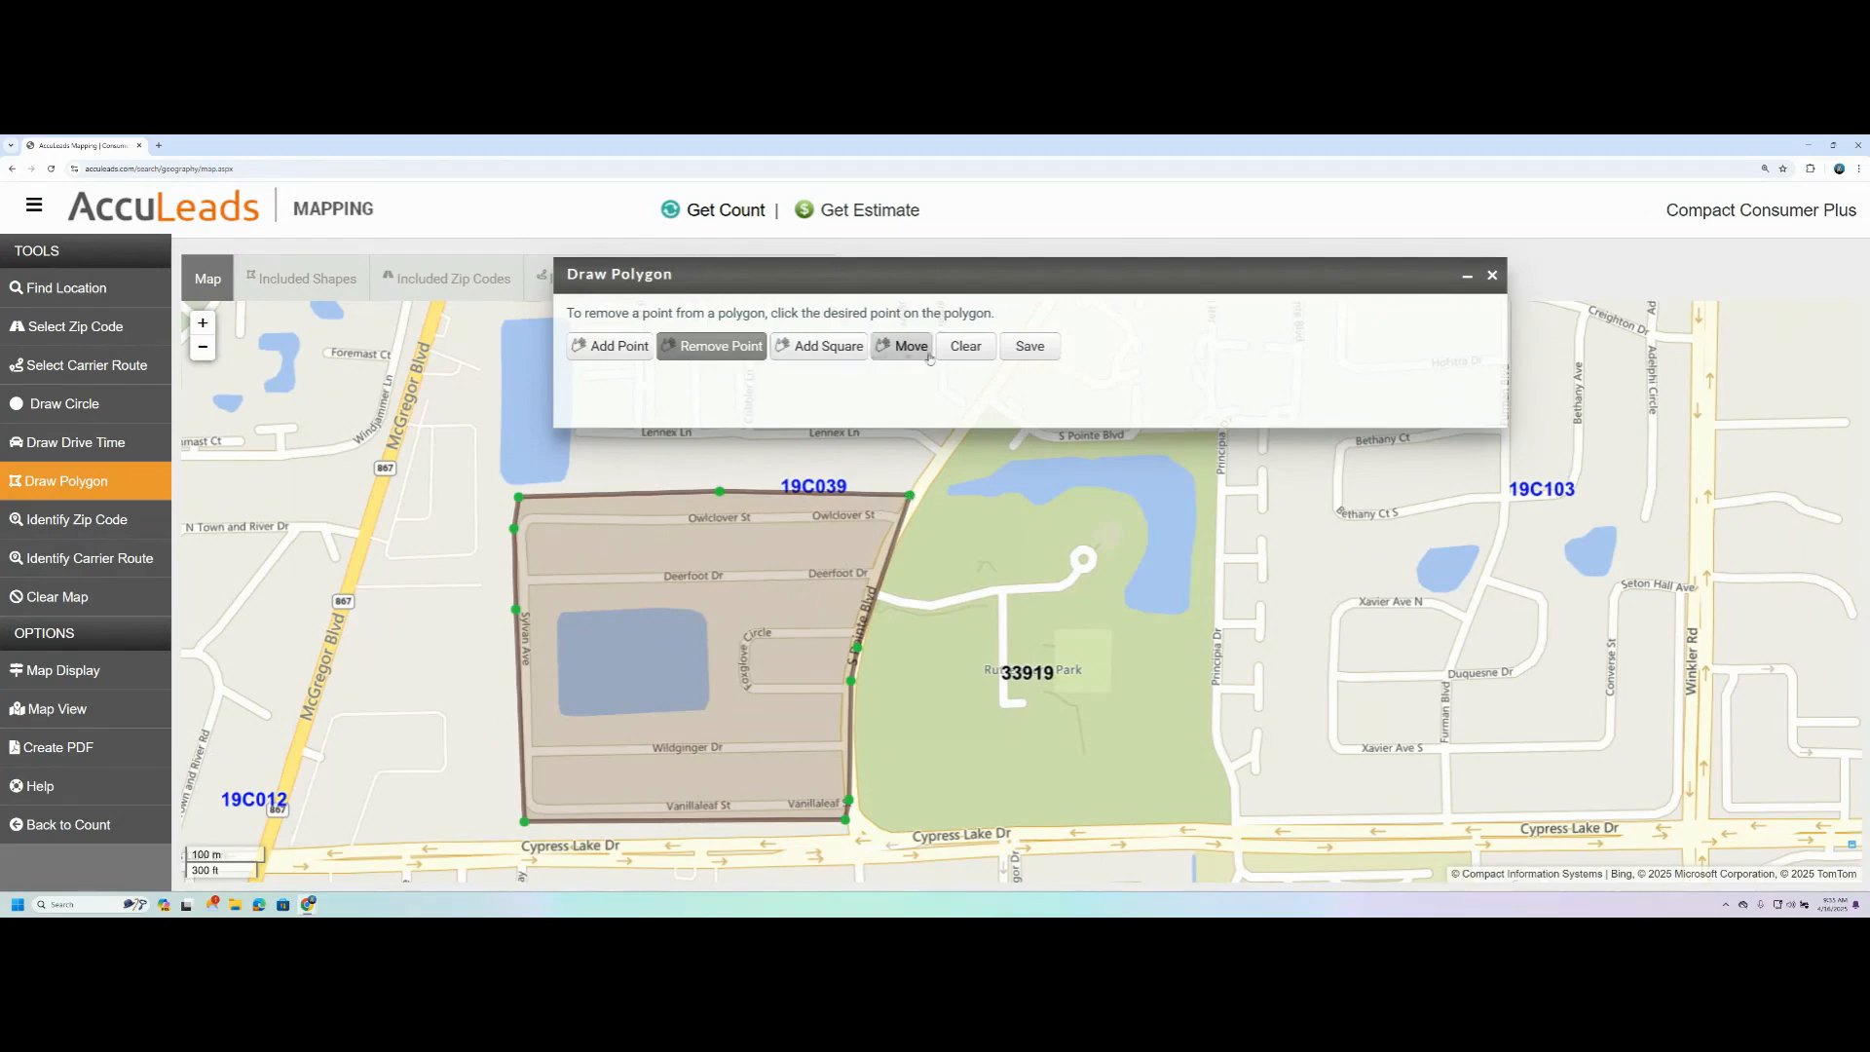
- Move the whole polygon slightly south and start saving it under the name Rutenburg Park
{"action": "left_click", "coordinate": [894, 352]}
{"action": "left_click_drag", "start_coordinate": [814, 652], "coordinate": [746, 674]}
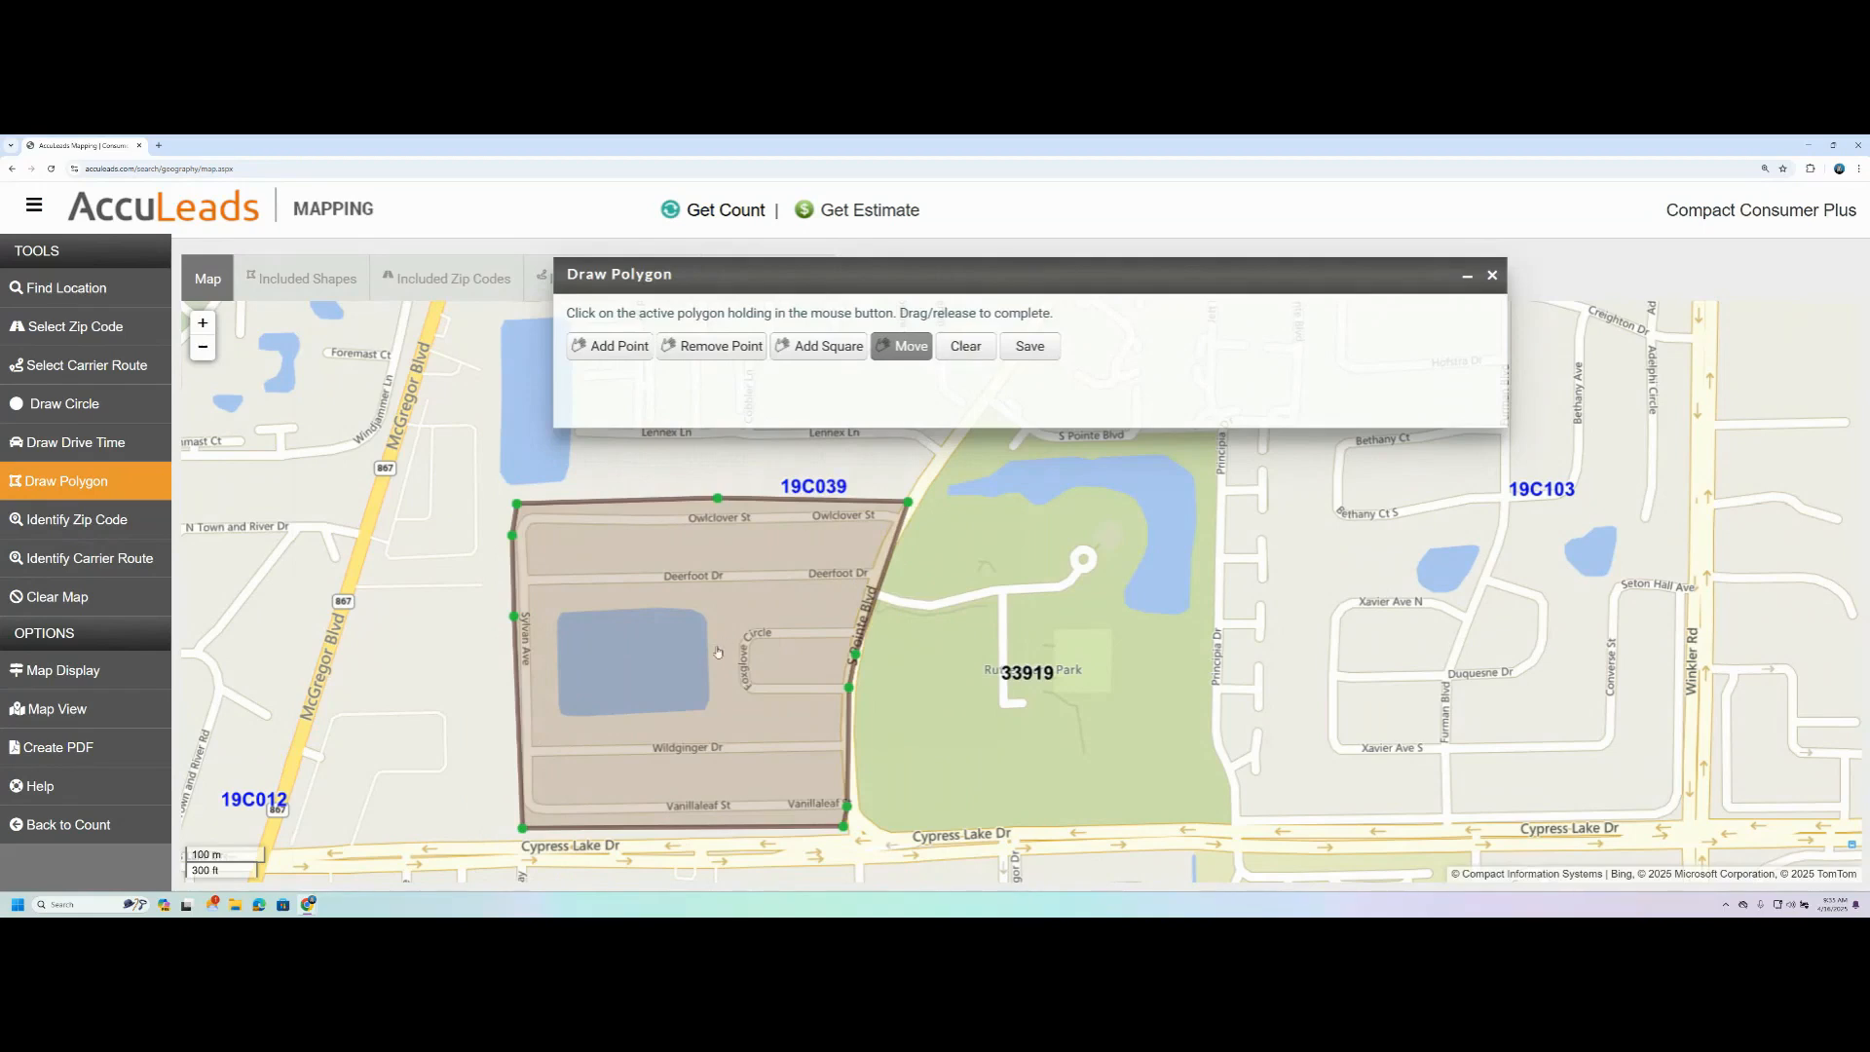
{"action": "left_click", "coordinate": [1036, 350]}
{"action": "left_click", "coordinate": [713, 340]}
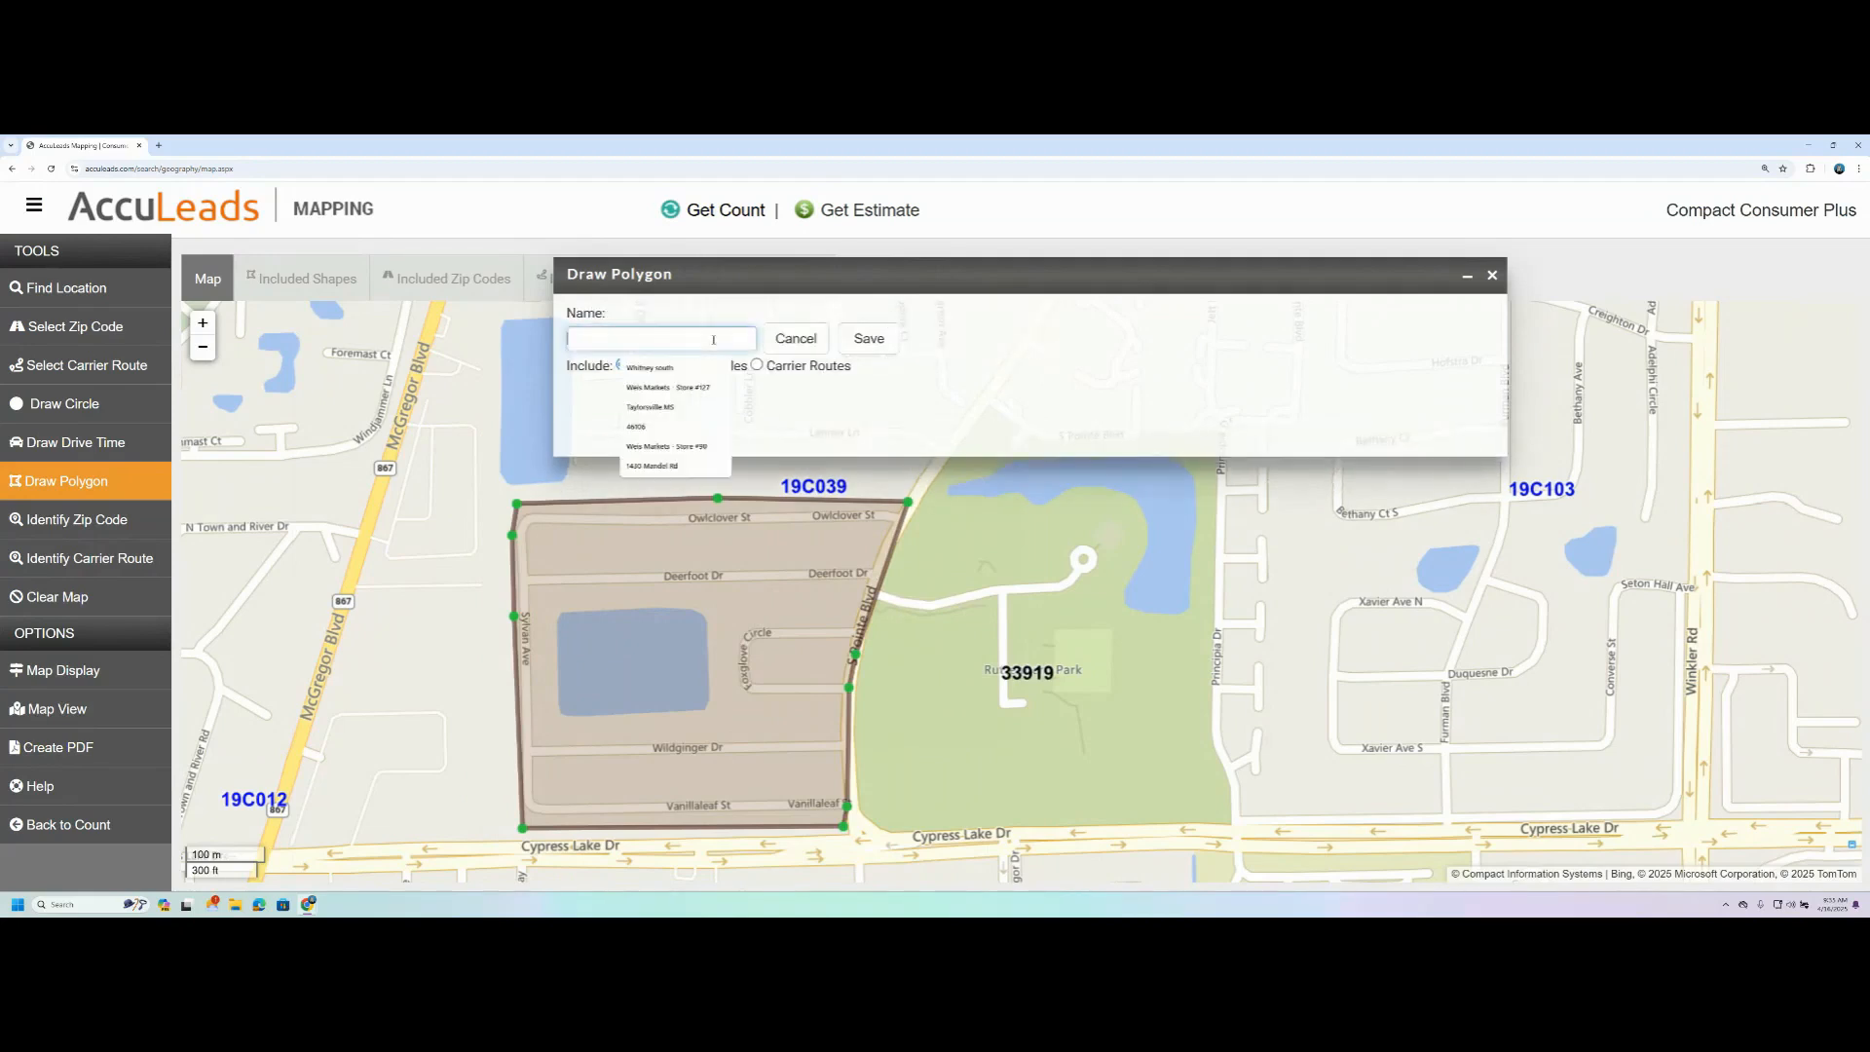
{"action": "type", "text": "Rut"}
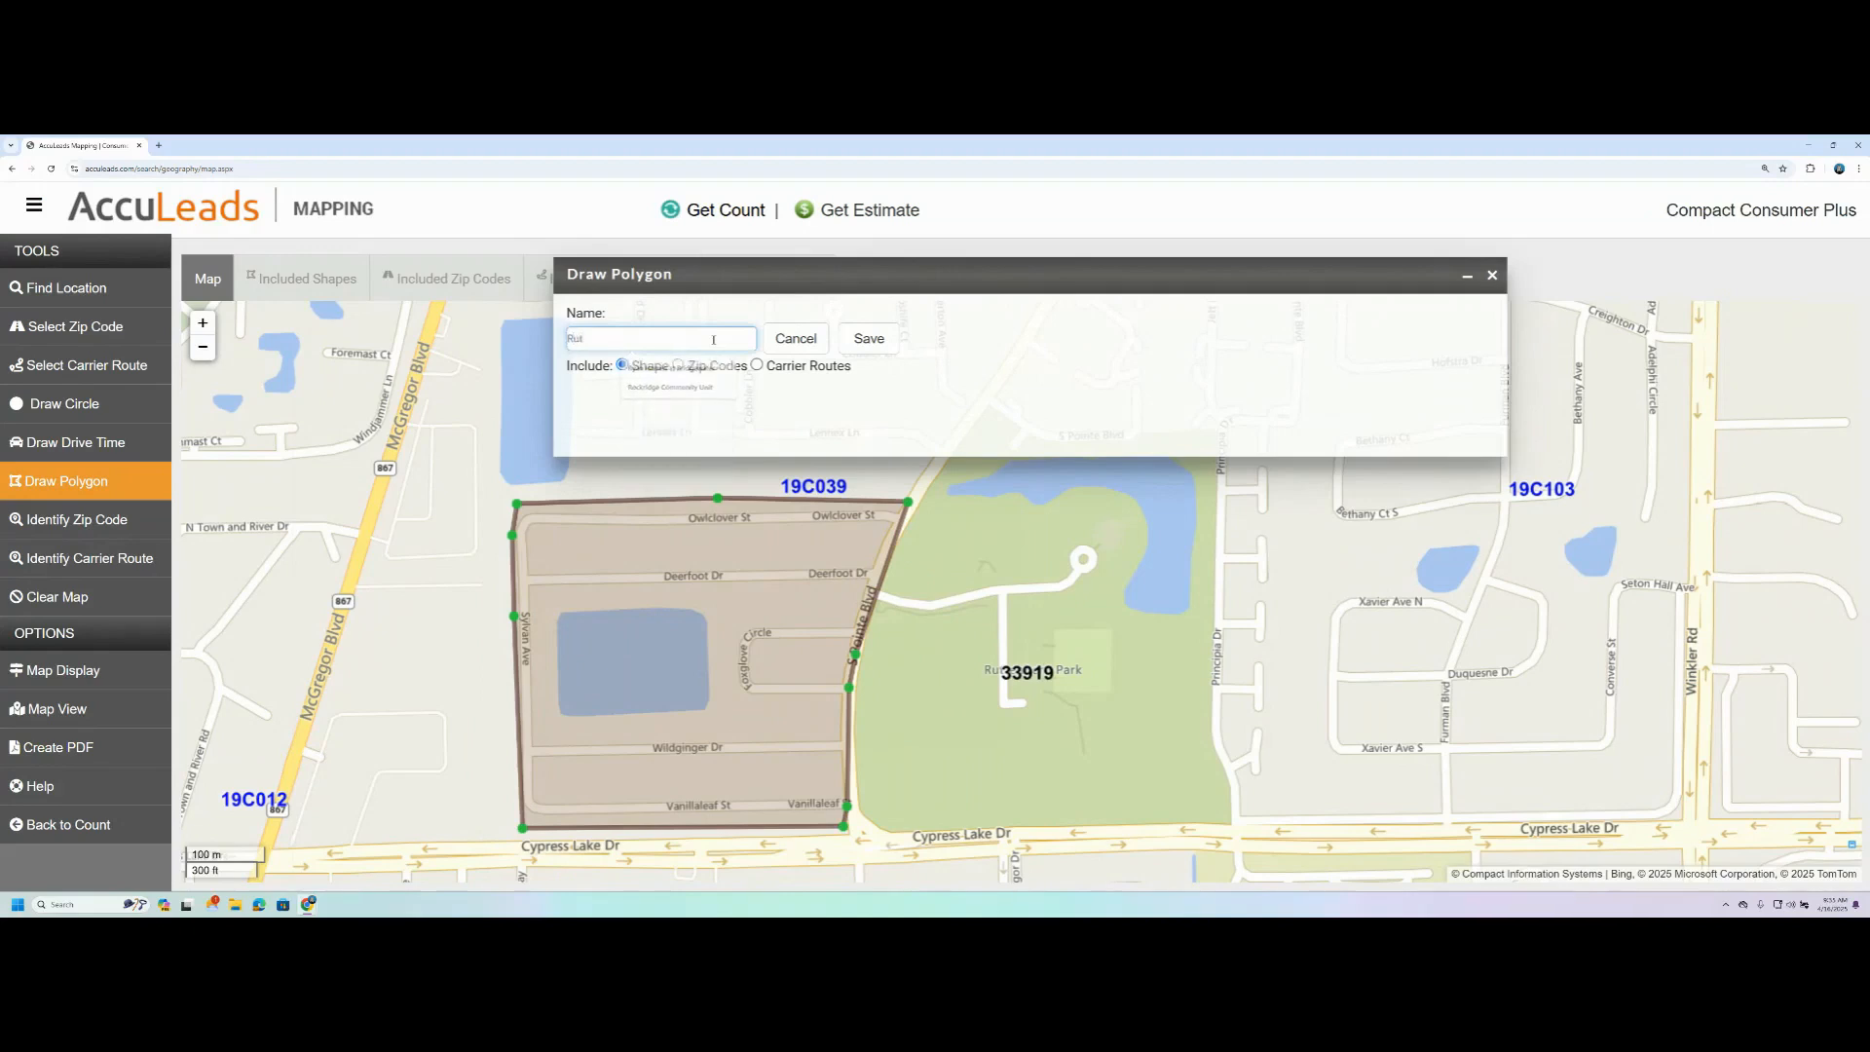
{"action": "type", "text": "enburg Park"}
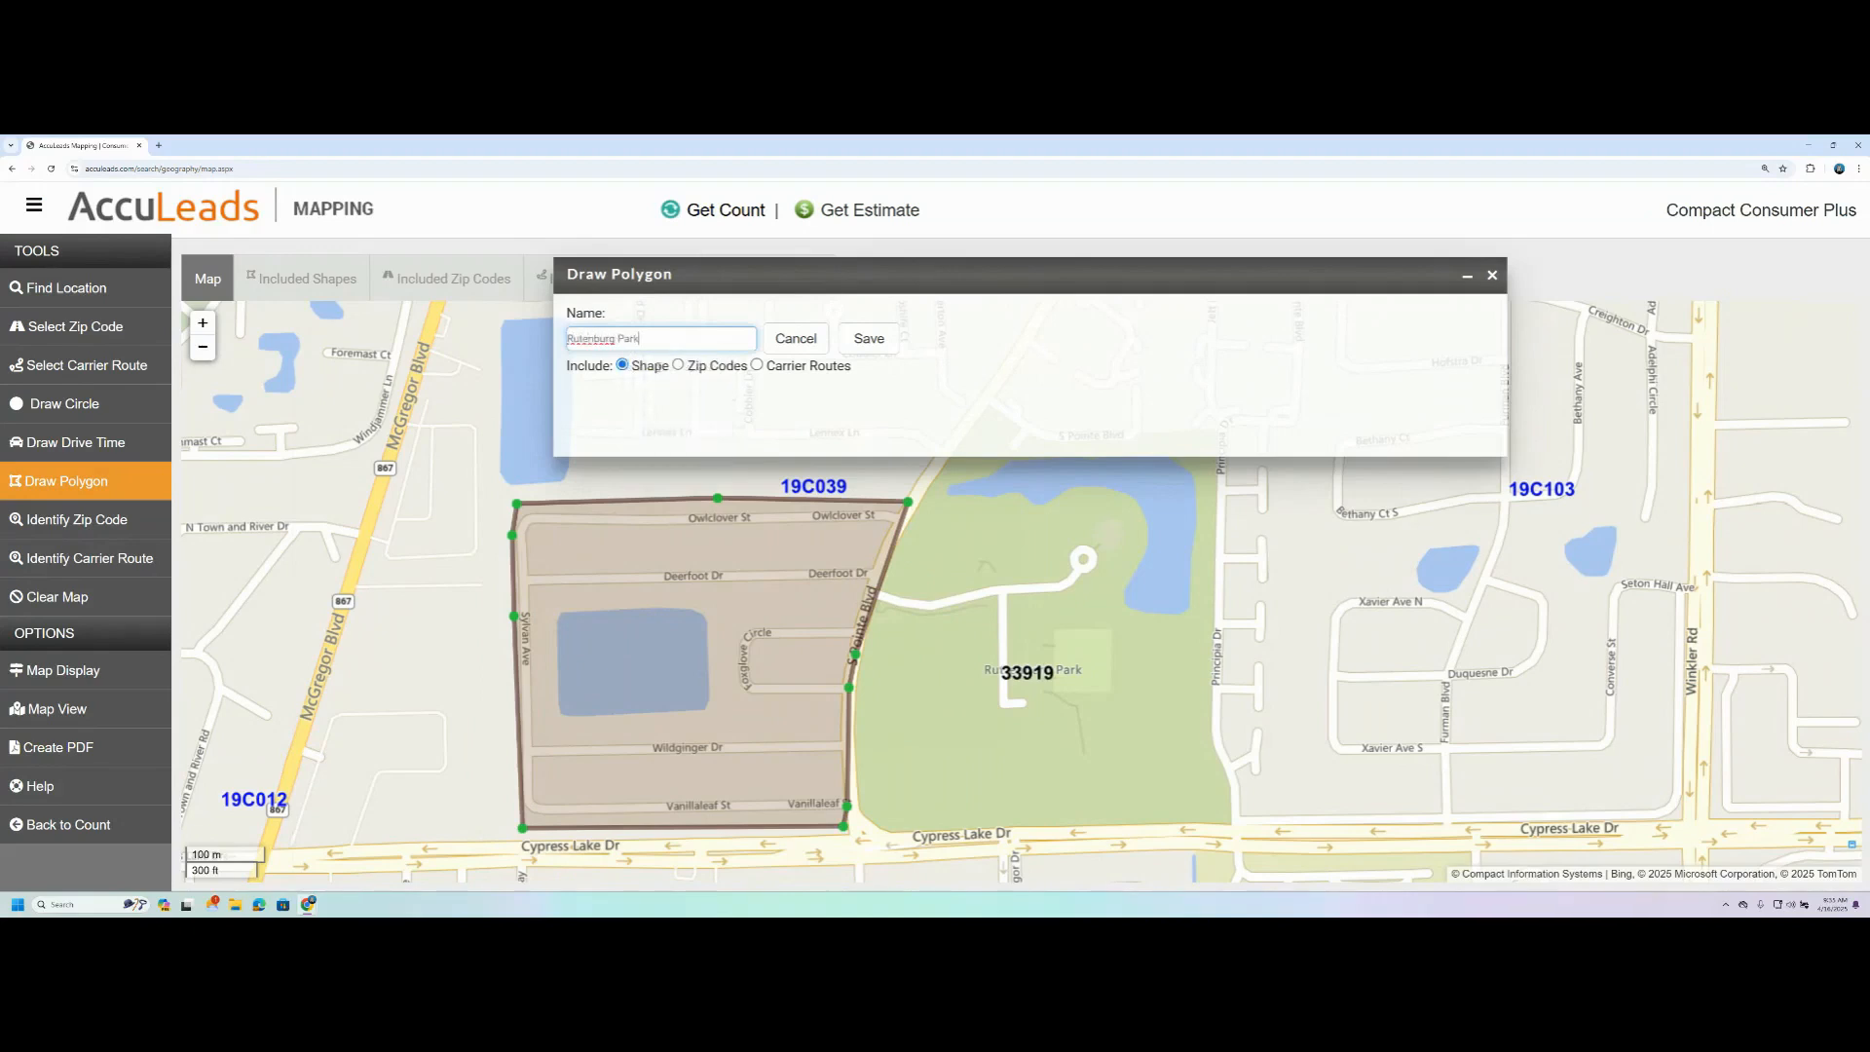
- Try the Zip Codes and Carrier Routes include options, save the polygon with Shape included, and dismiss the notification
{"action": "left_click", "coordinate": [679, 365]}
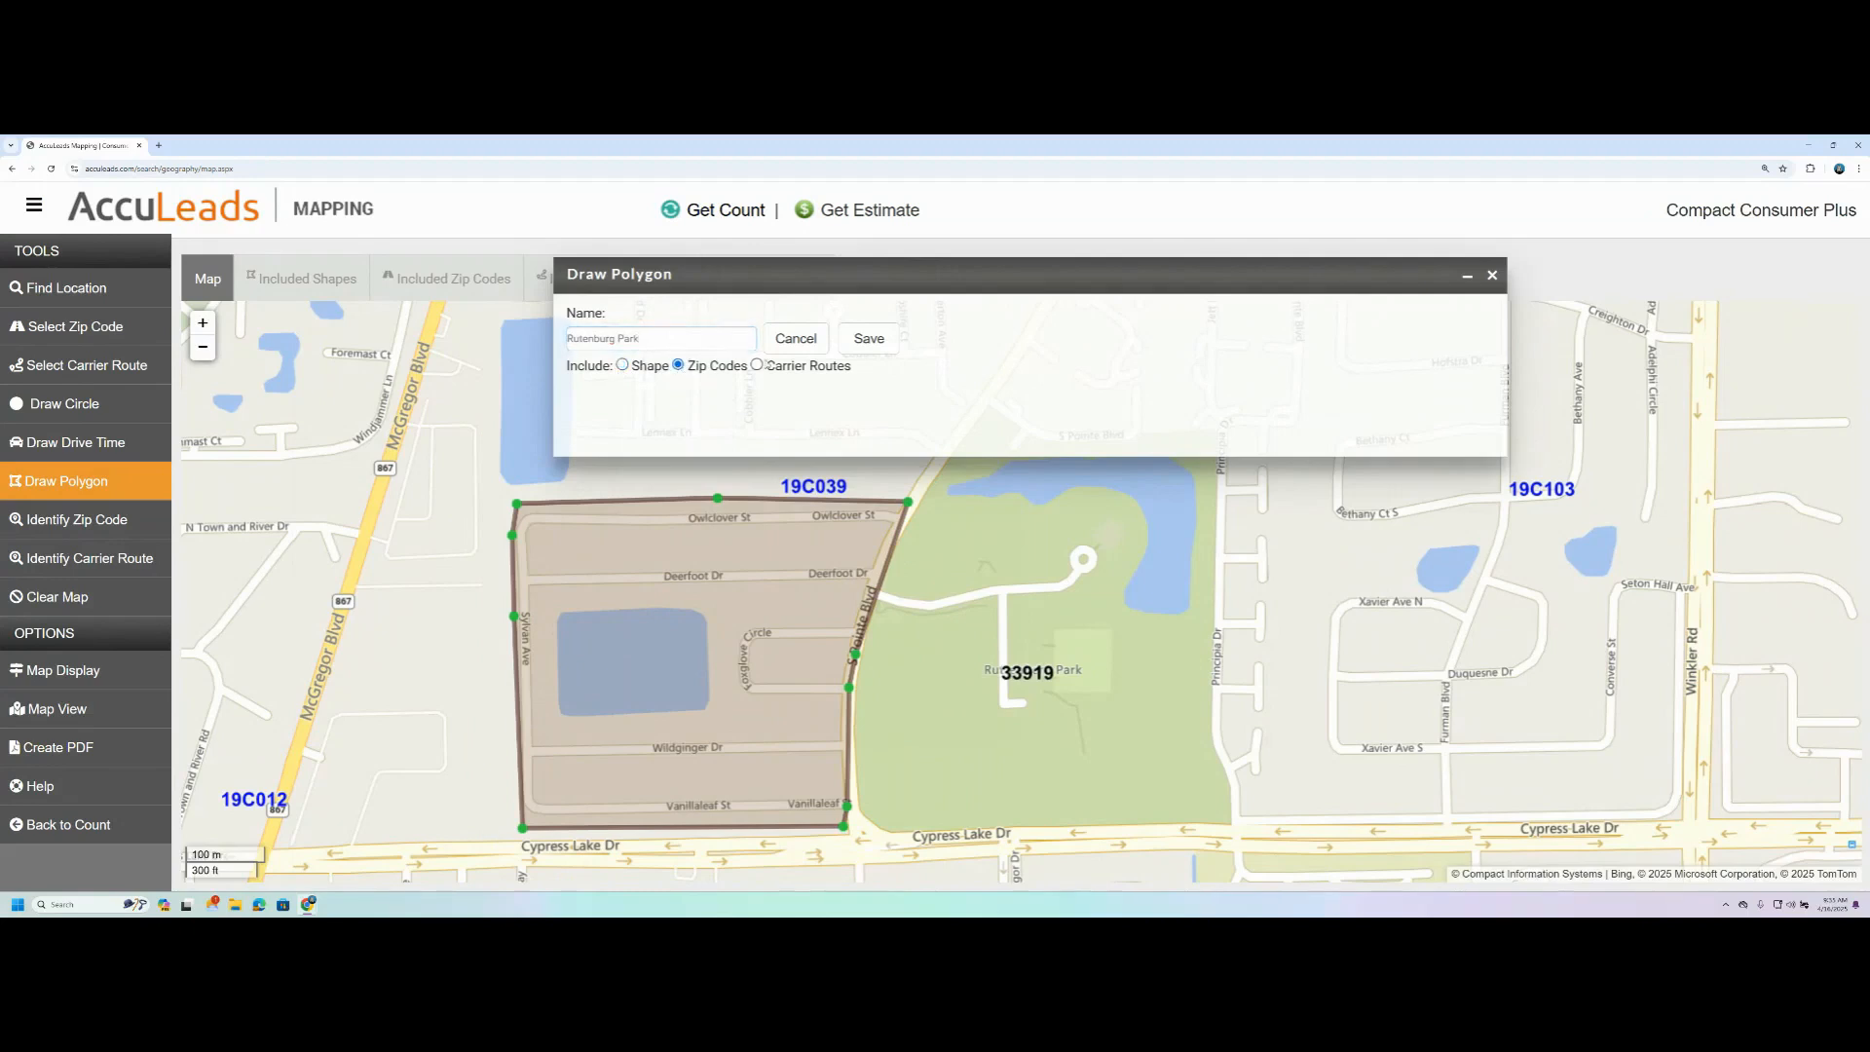
{"action": "left_click", "coordinate": [757, 367]}
{"action": "left_click", "coordinate": [679, 365]}
{"action": "left_click", "coordinate": [757, 365]}
{"action": "left_click", "coordinate": [624, 364]}
{"action": "left_click", "coordinate": [862, 337]}
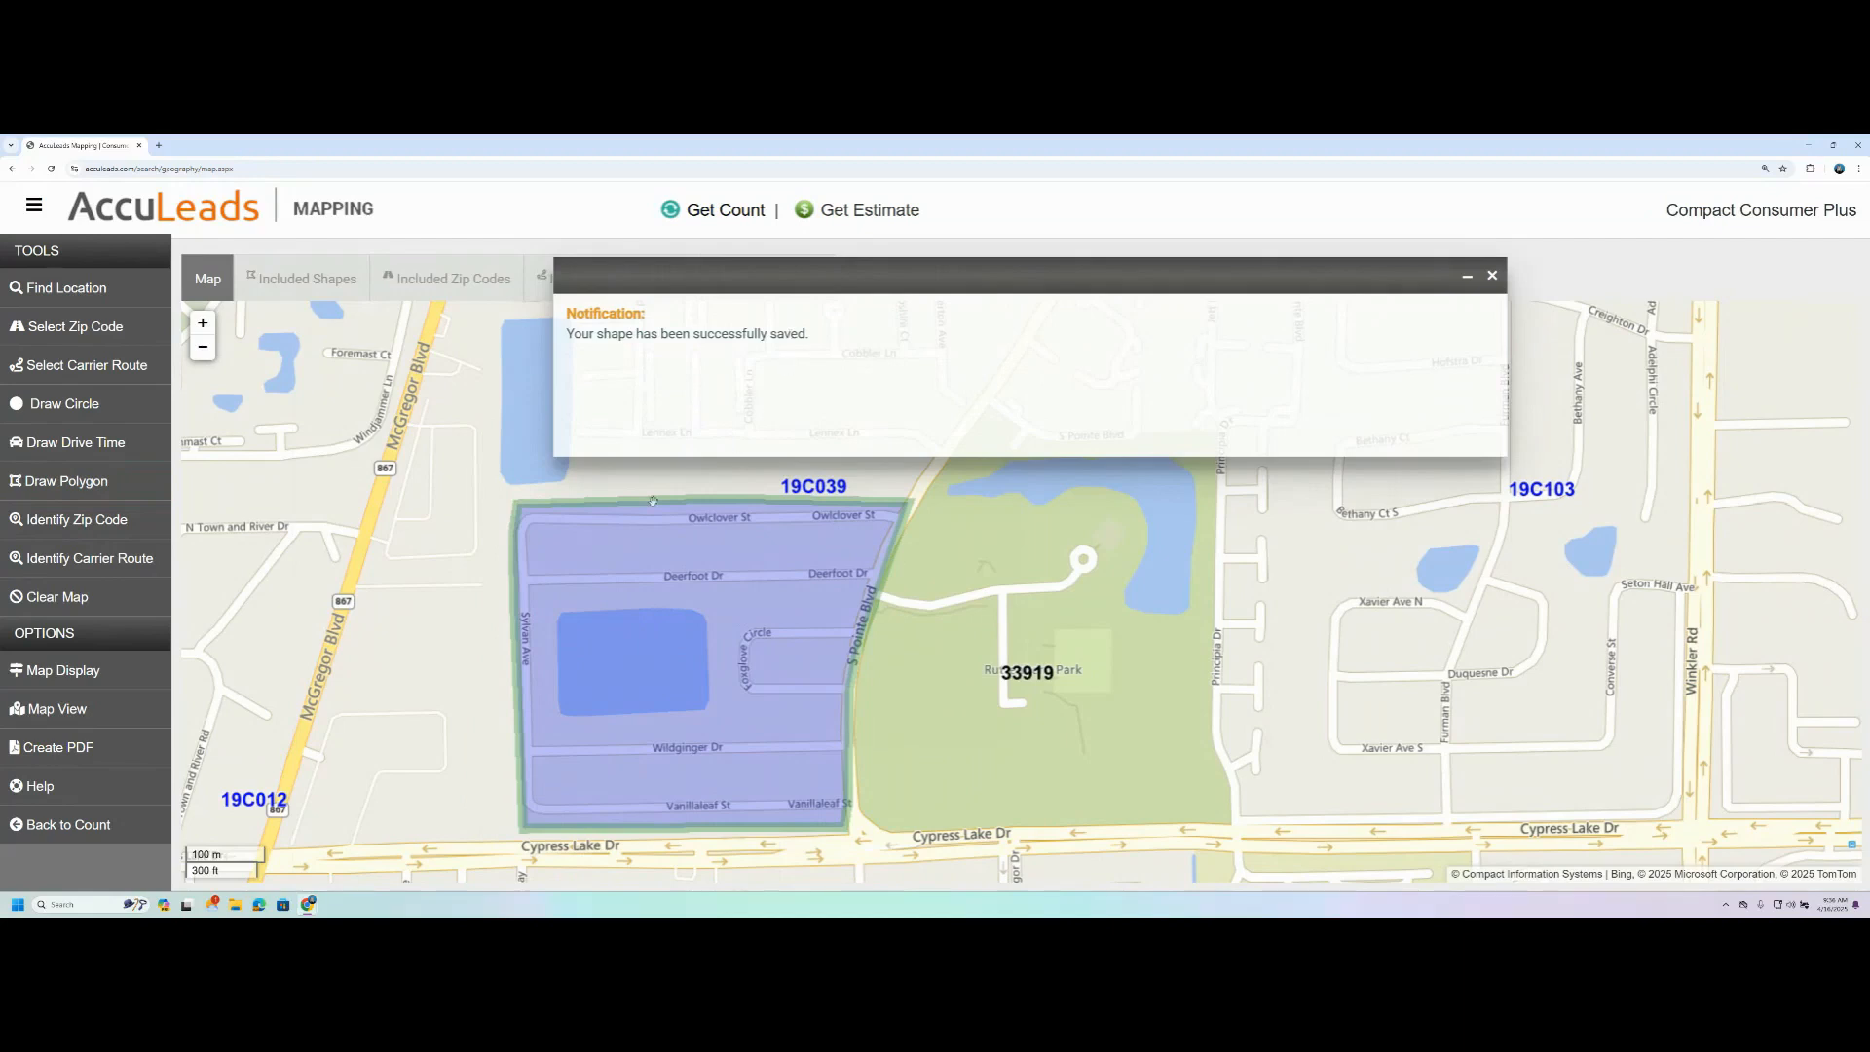
{"action": "scroll", "coordinate": [389, 672], "scroll_direction": "down", "scroll_amount": 1}
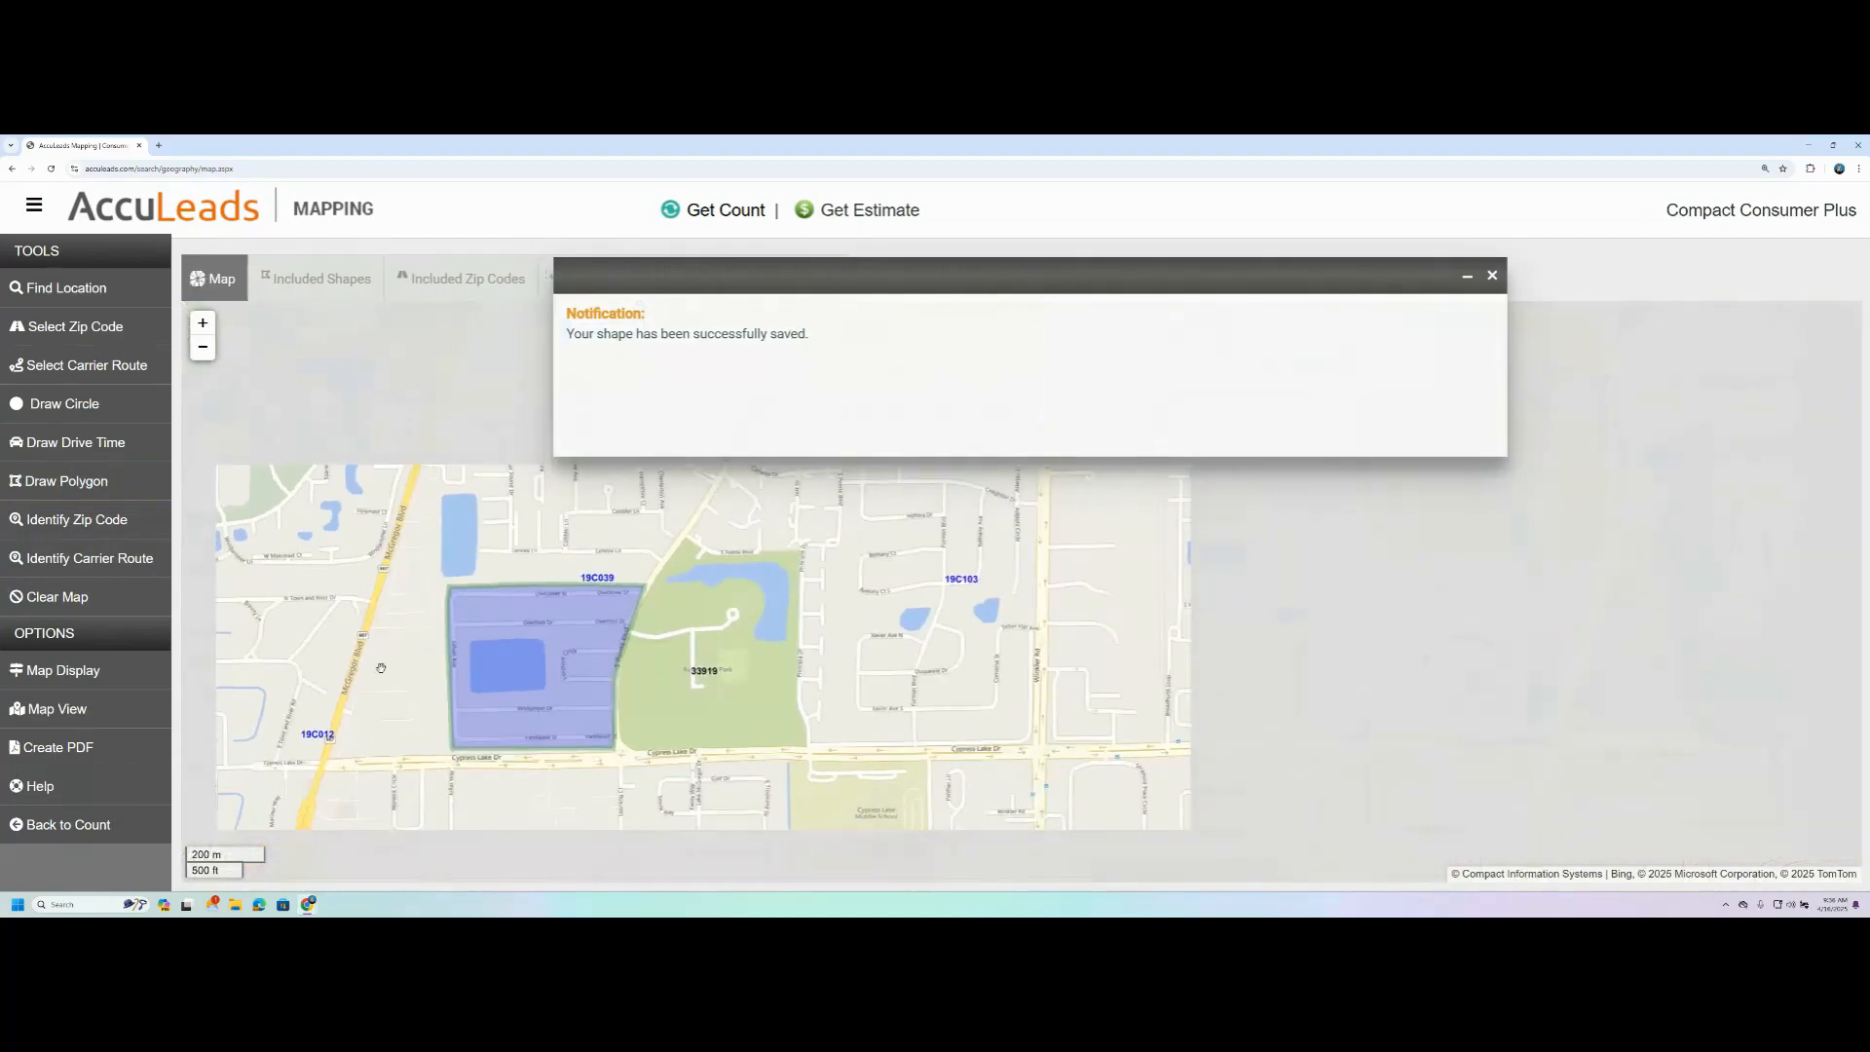
{"action": "scroll", "coordinate": [363, 625], "scroll_direction": "down", "scroll_amount": 1}
{"action": "left_click_drag", "start_coordinate": [436, 644], "coordinate": [764, 718]}
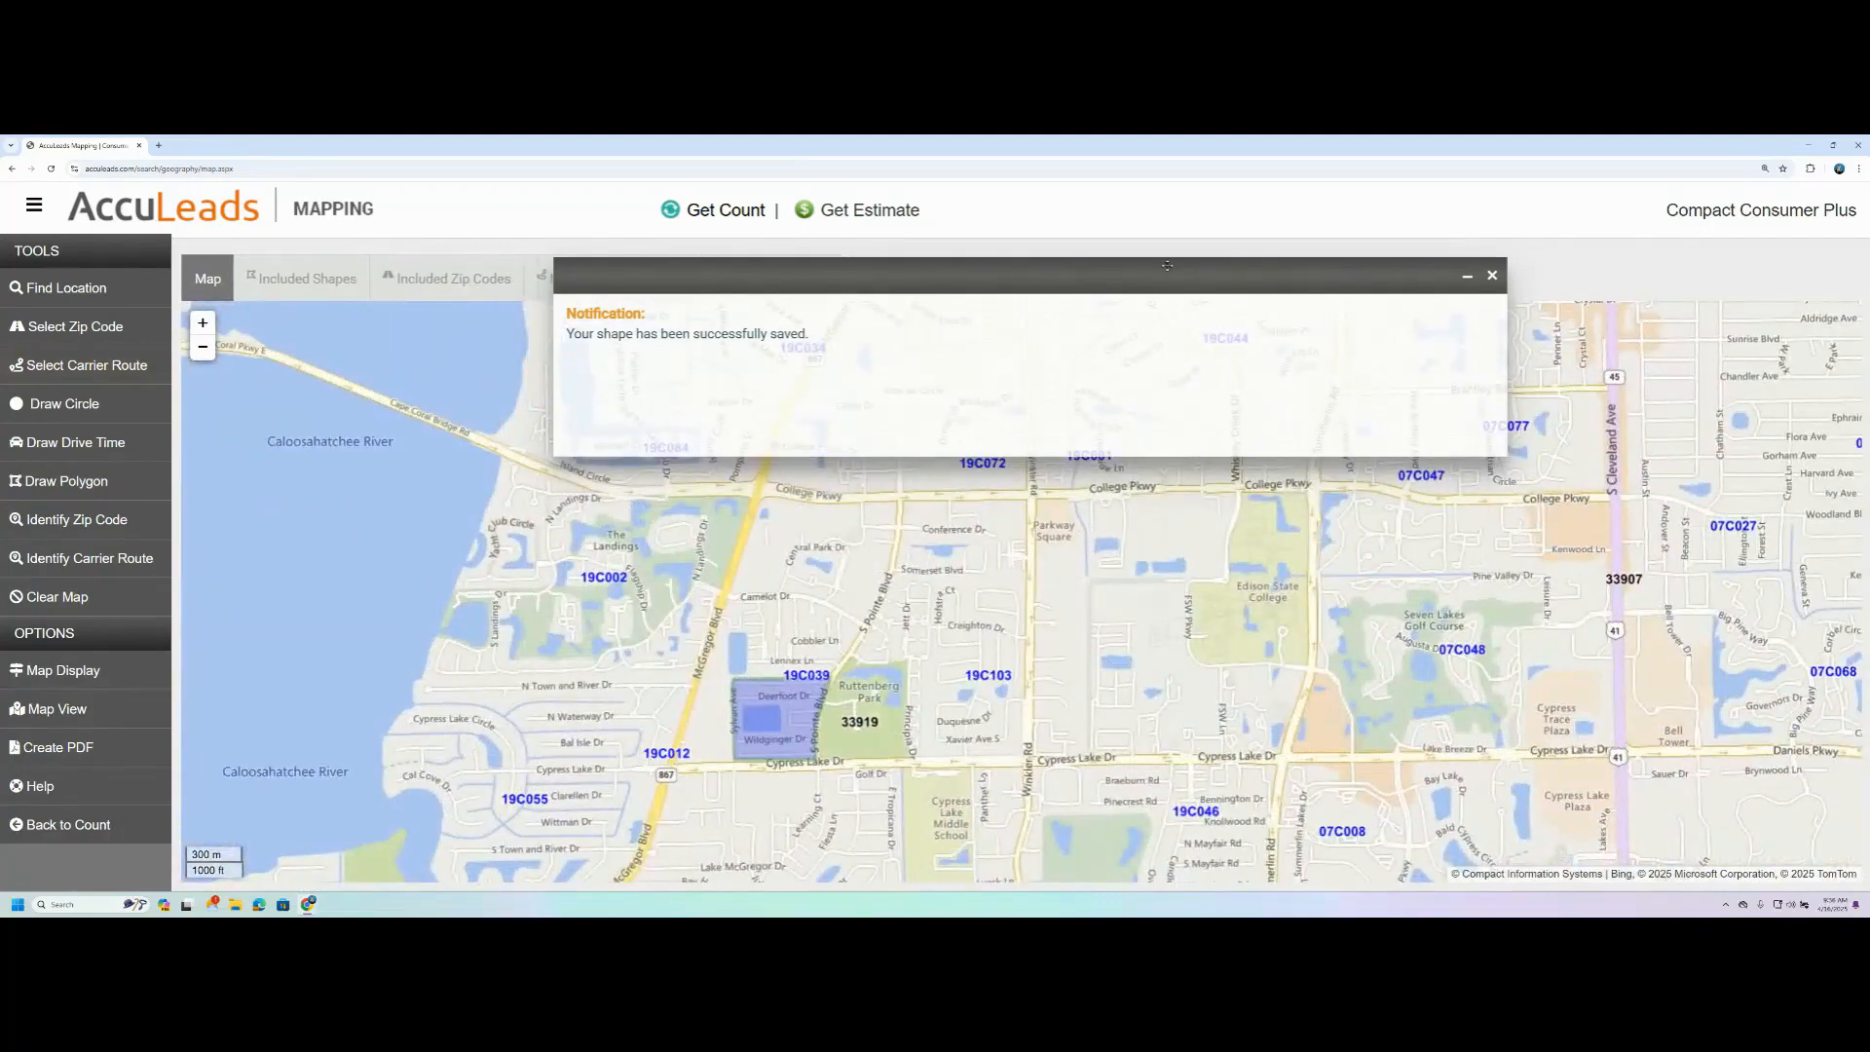
{"action": "left_click", "coordinate": [1491, 277]}
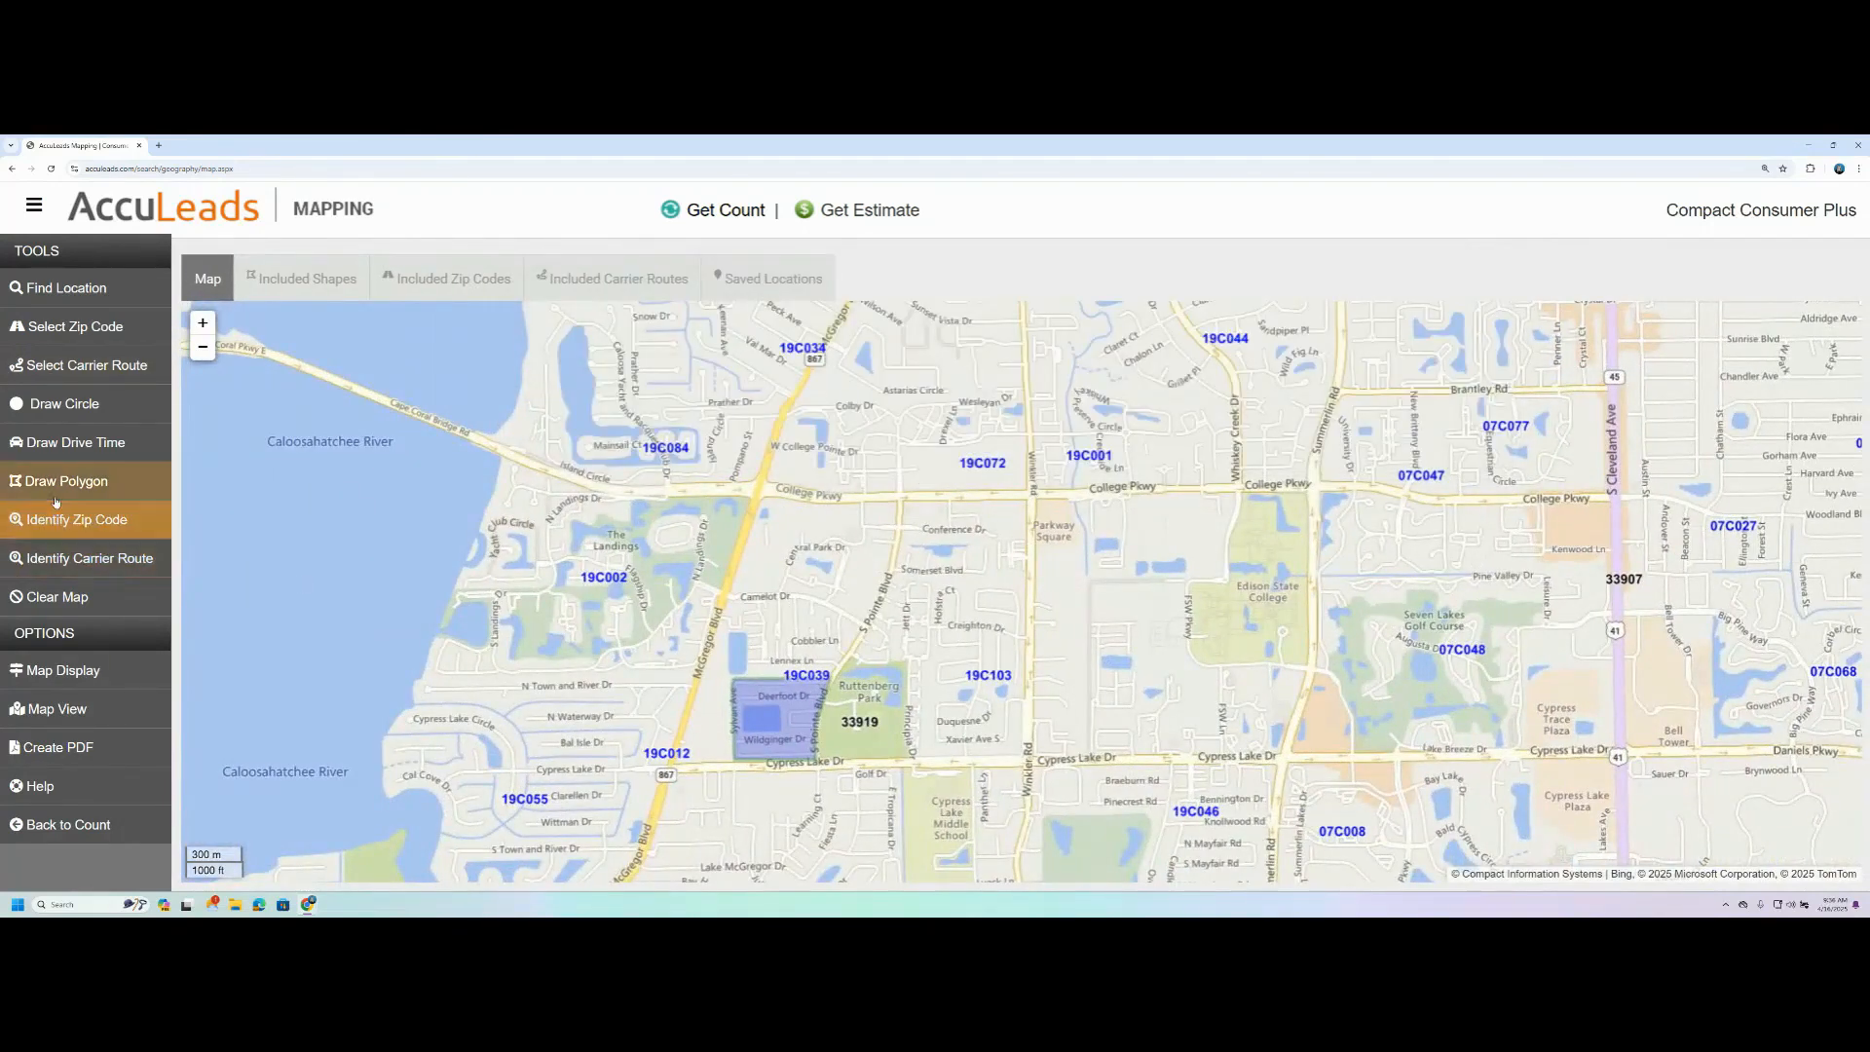
- Identify the zip code covering the McGregor Blvd area north of Whiskey Creek and view its boundary
{"action": "left_click", "coordinate": [91, 525]}
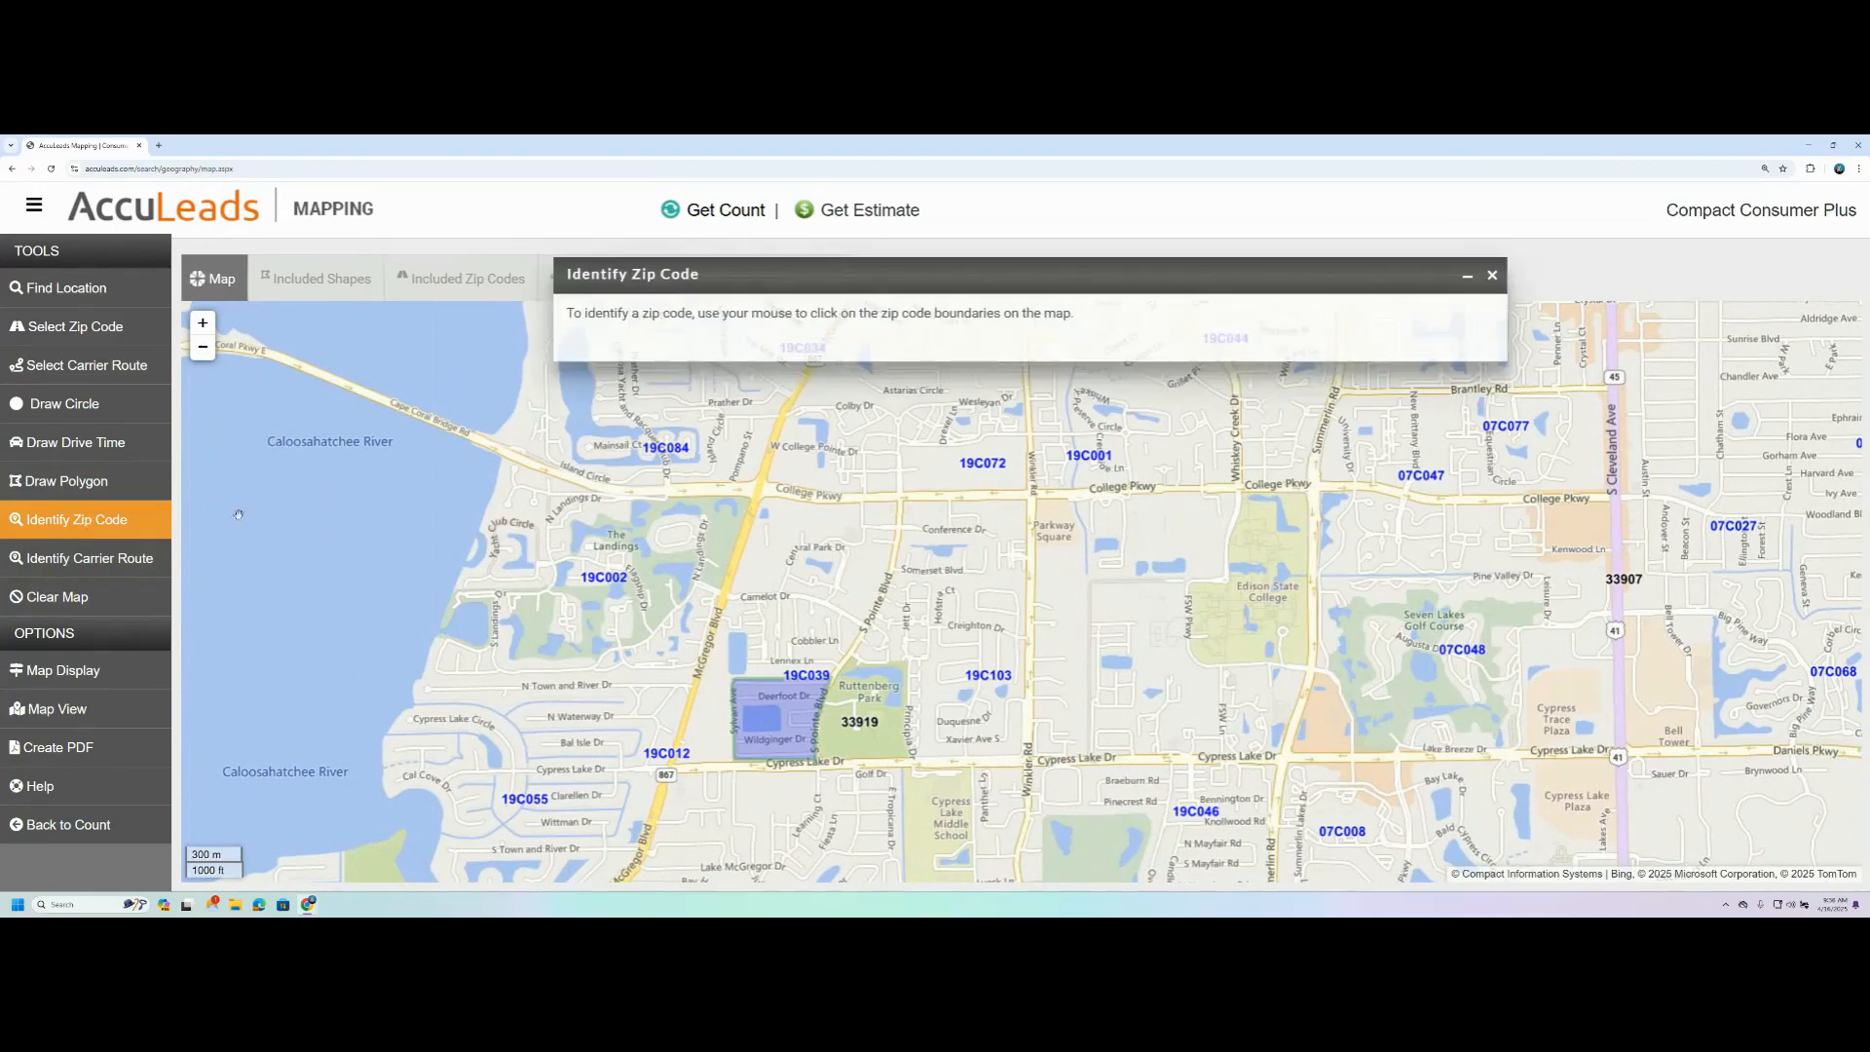
{"action": "scroll", "coordinate": [470, 611], "scroll_direction": "down", "scroll_amount": 1}
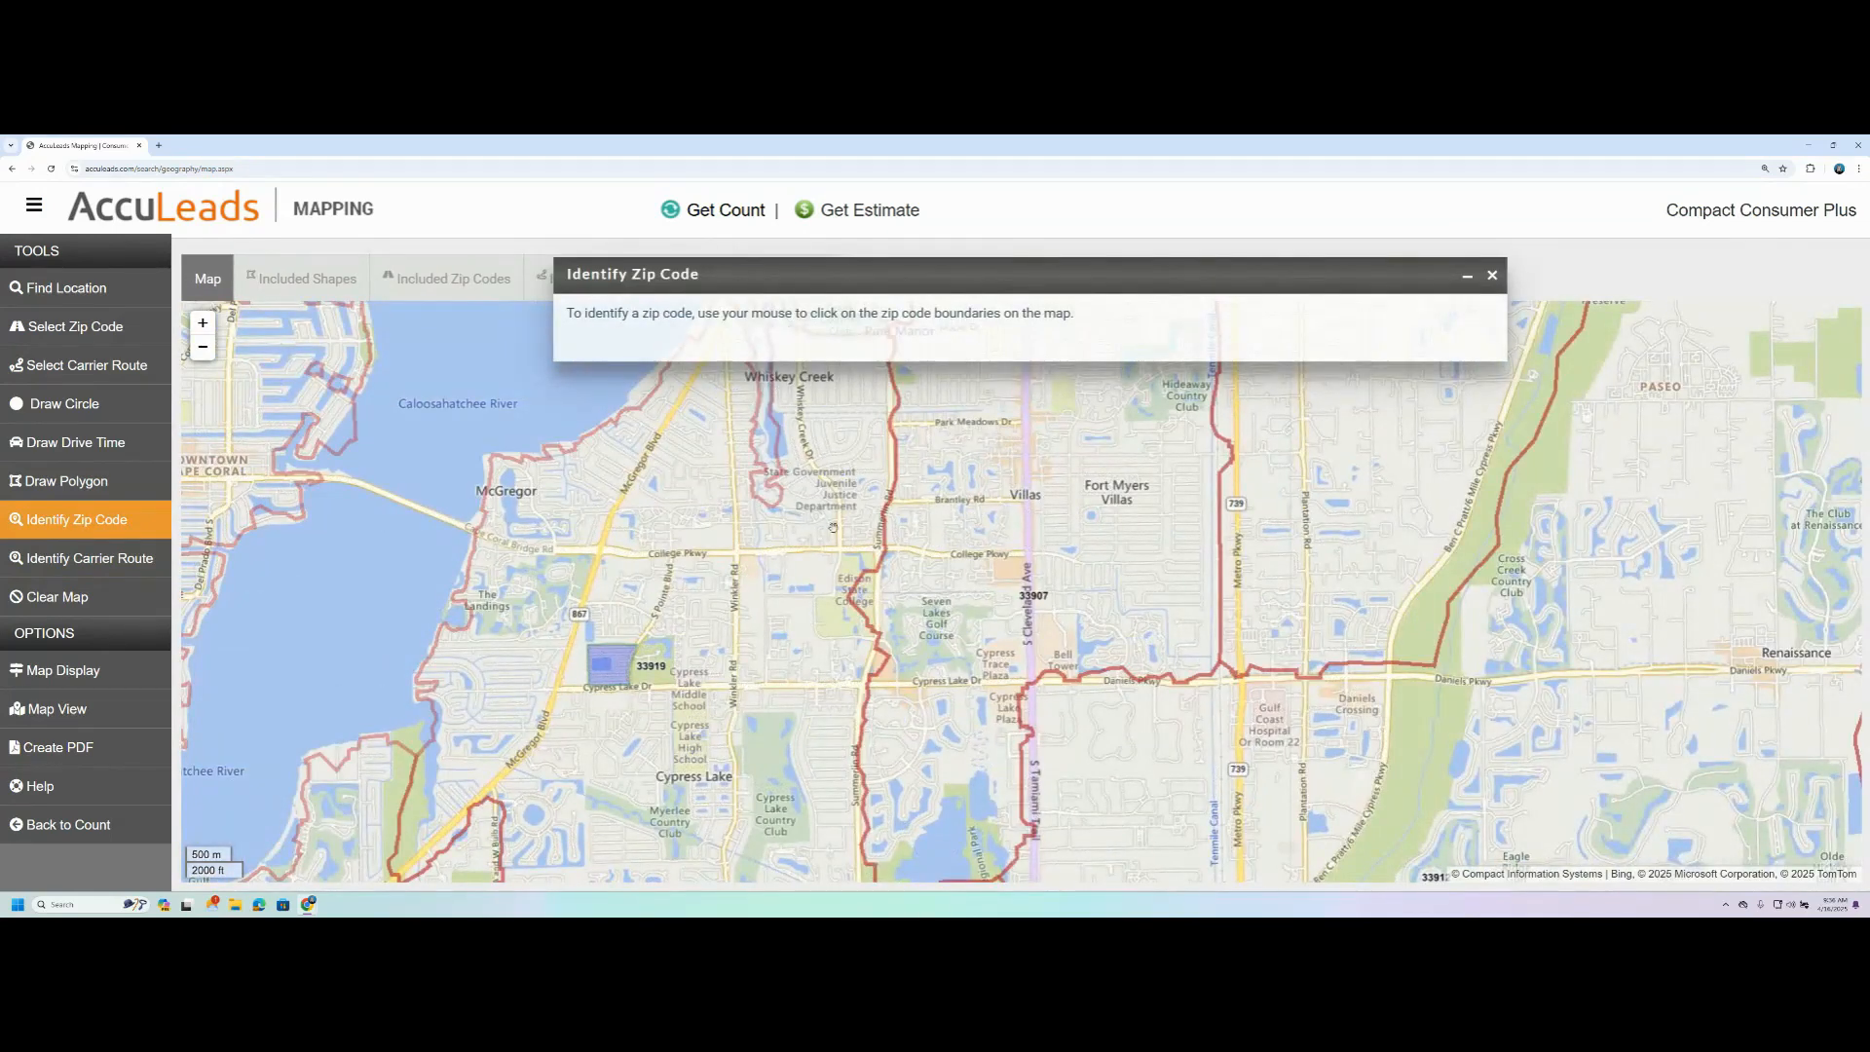
{"action": "scroll", "coordinate": [794, 565], "scroll_direction": "down", "scroll_amount": 1}
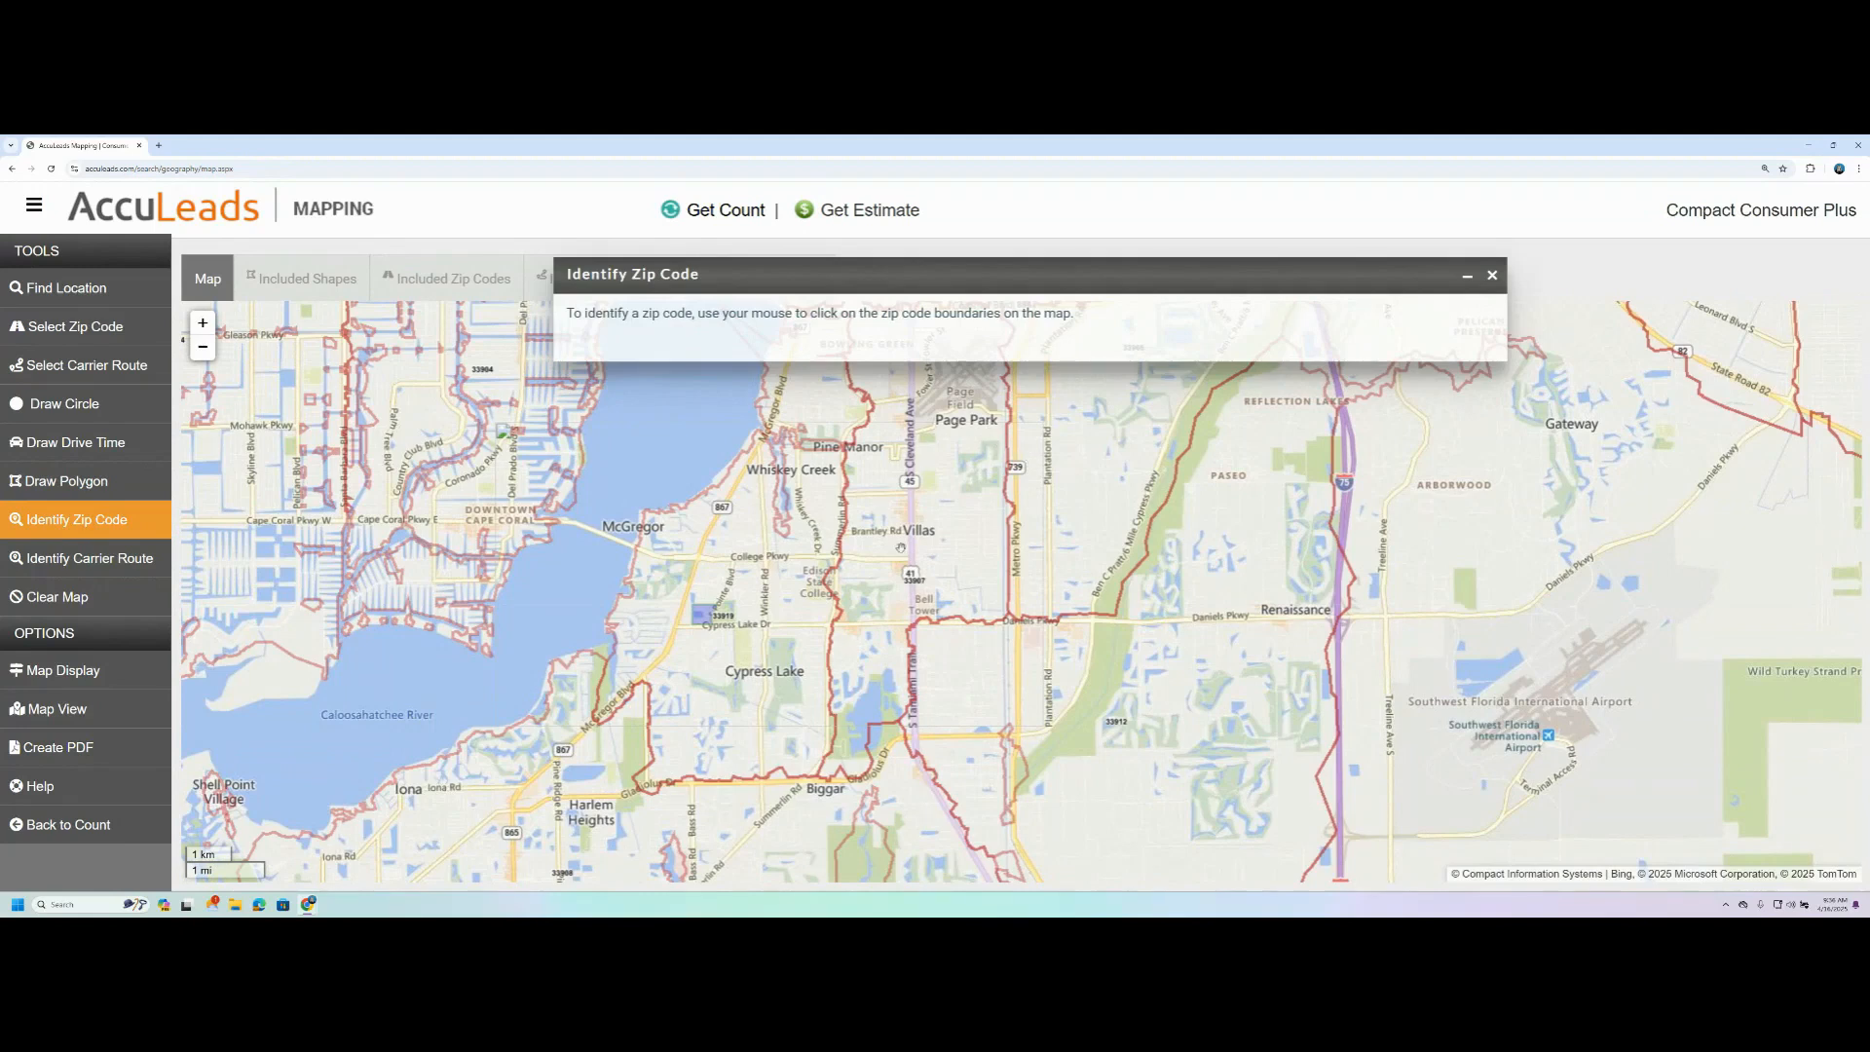
{"action": "left_click_drag", "start_coordinate": [946, 539], "coordinate": [983, 715]}
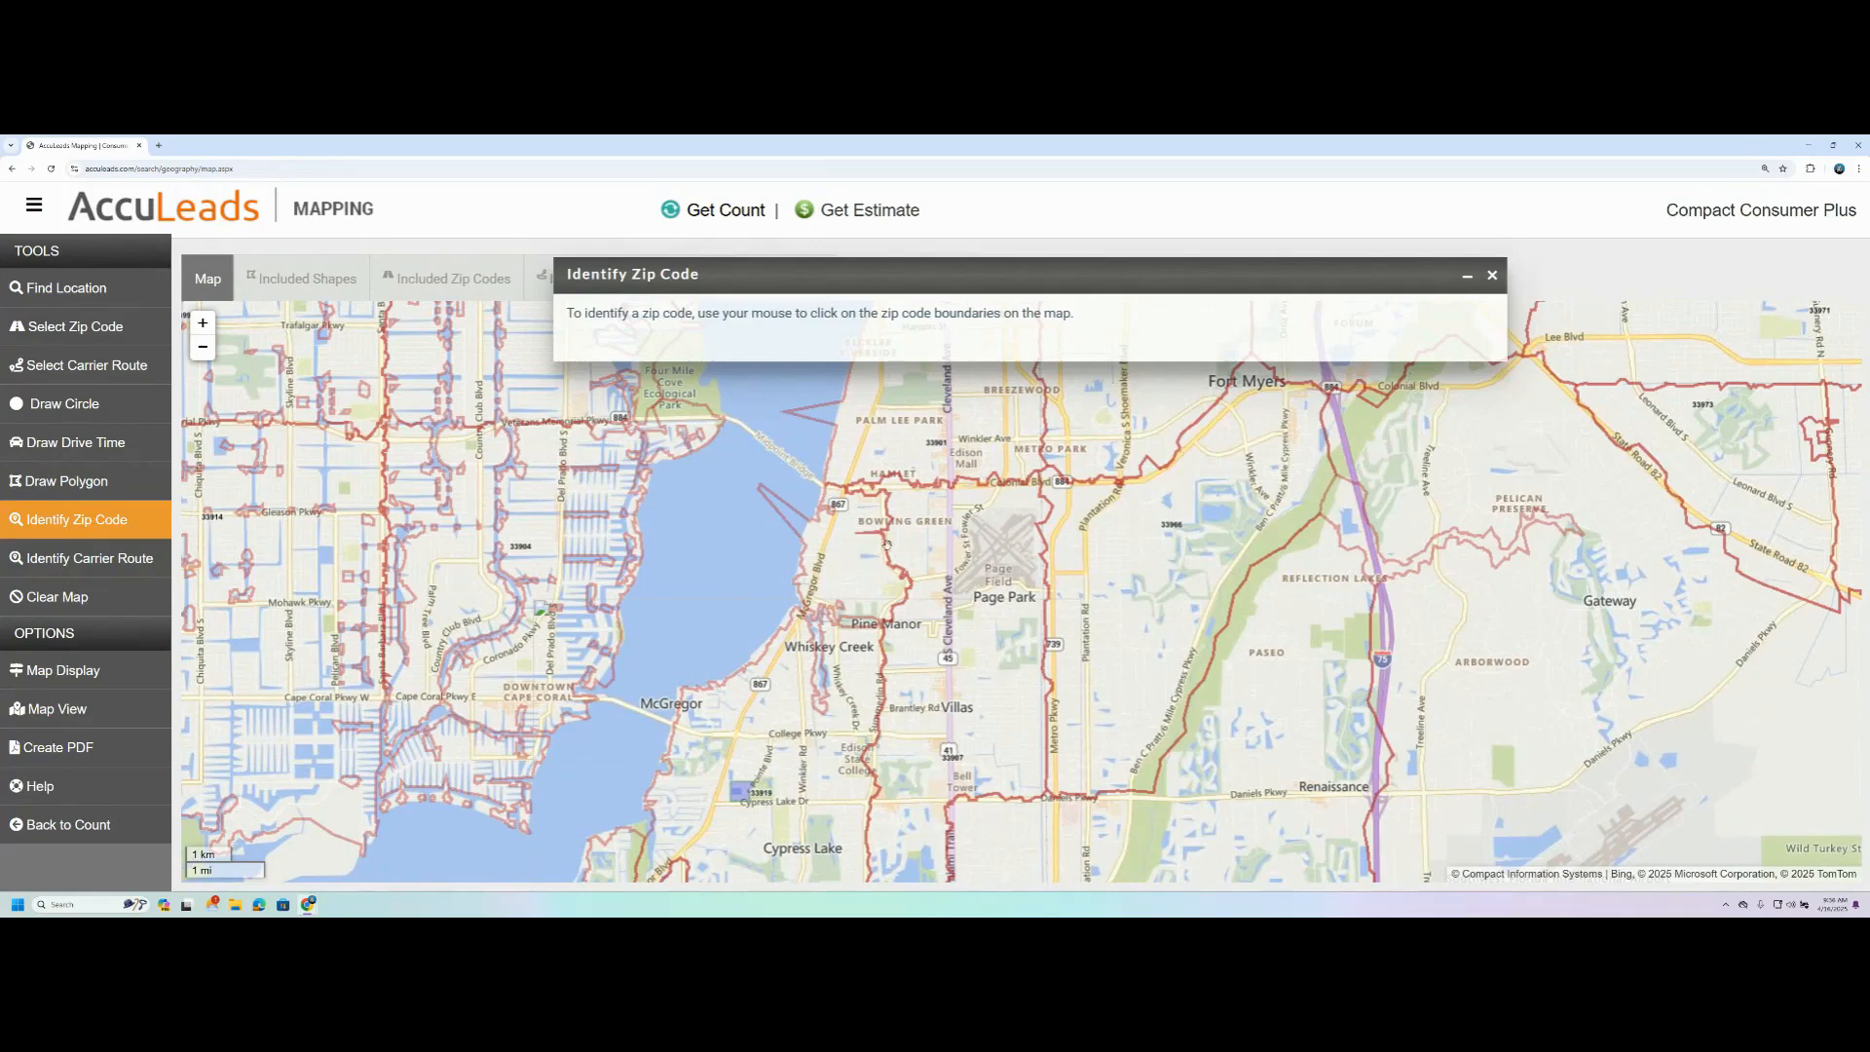
{"action": "left_click", "coordinate": [835, 562]}
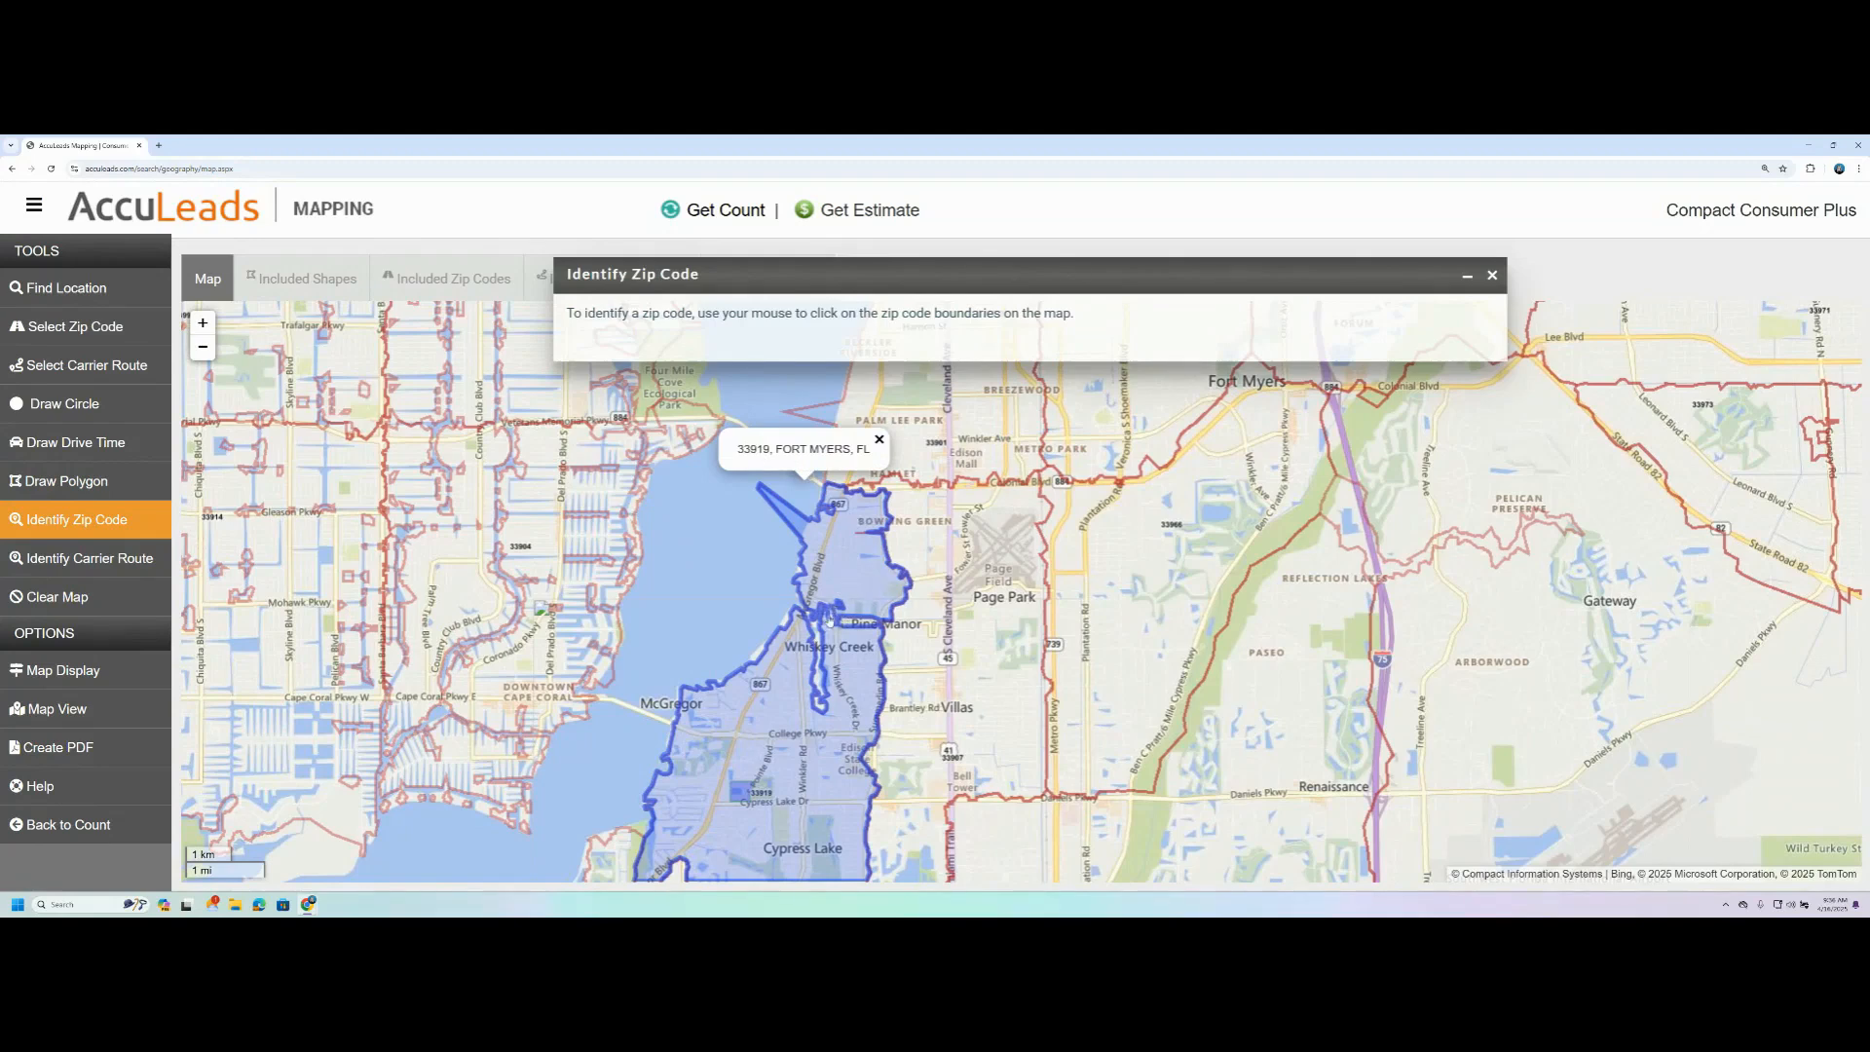
{"action": "scroll", "coordinate": [830, 619], "scroll_direction": "up", "scroll_amount": 2}
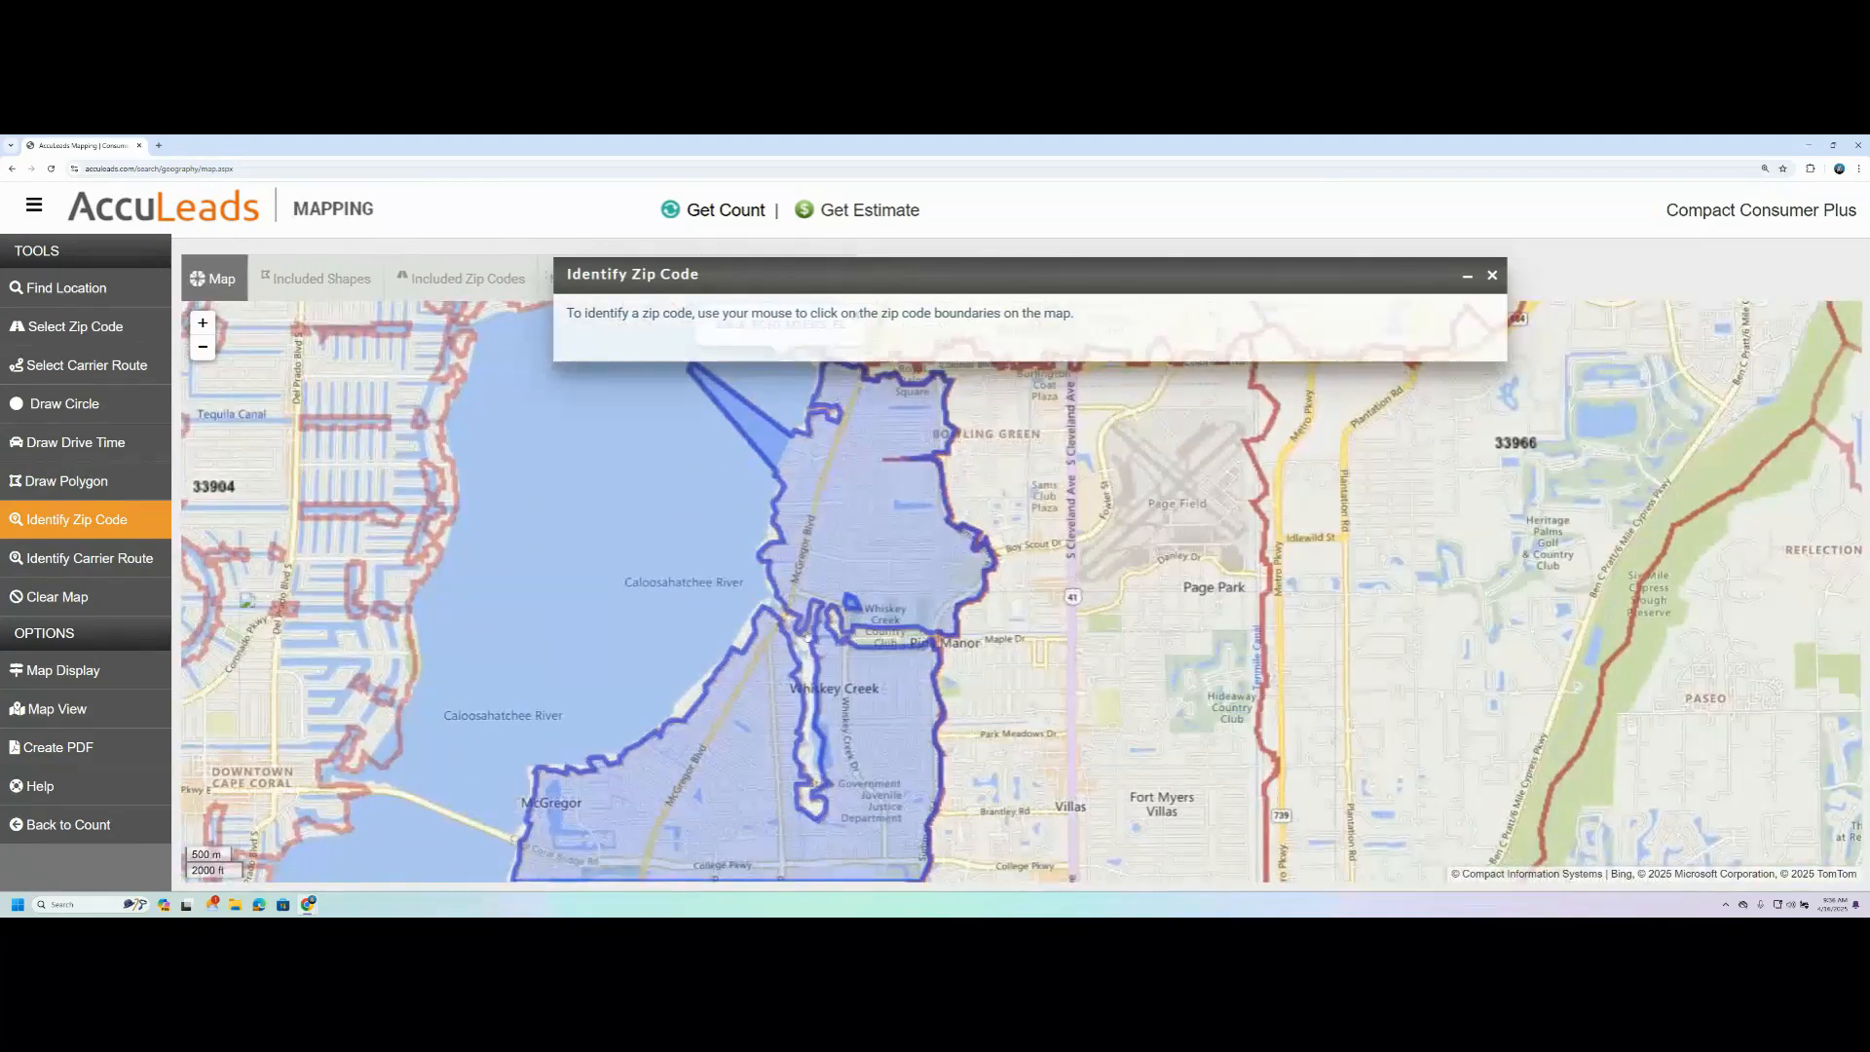
{"action": "scroll", "coordinate": [831, 583], "scroll_direction": "down", "scroll_amount": 2}
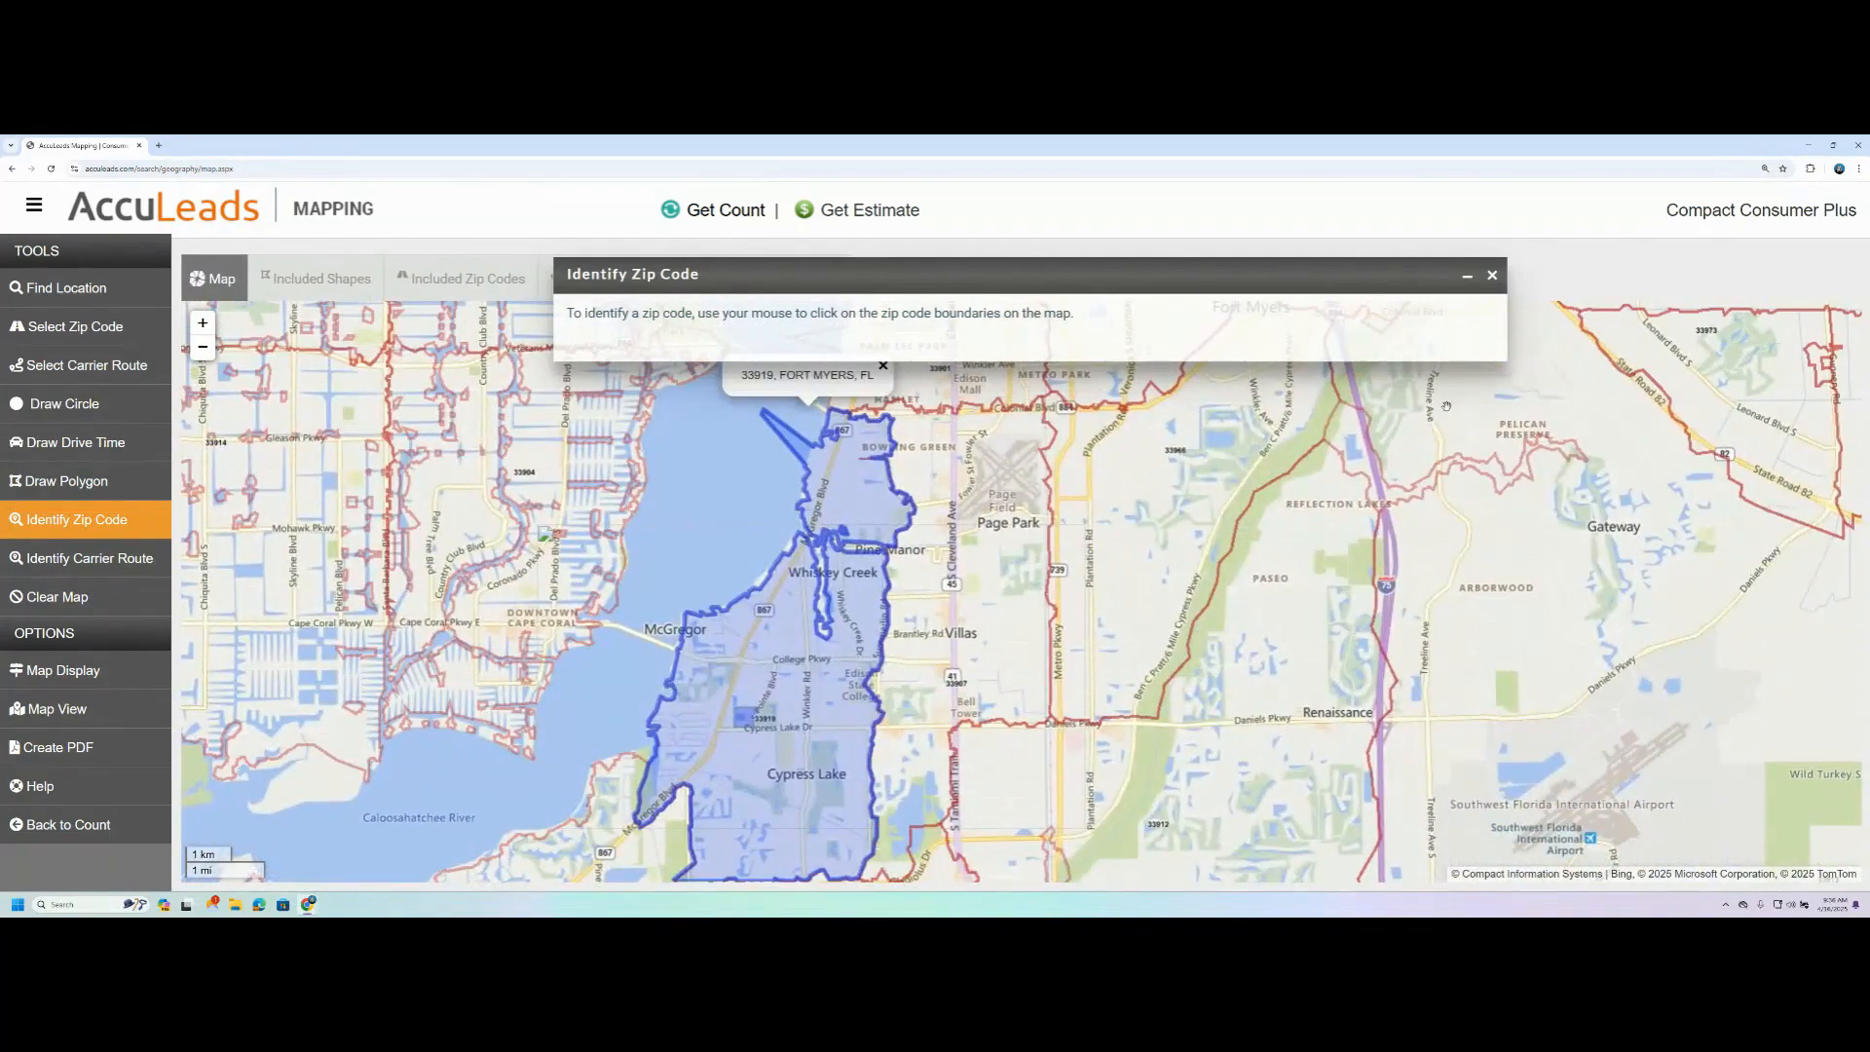
- Identify the zip code bordering Pelican Preserve and Gateway, view its full extent, and close the identification tool
{"action": "left_click_drag", "start_coordinate": [1601, 501], "coordinate": [1165, 681]}
{"action": "left_click", "coordinate": [1067, 571]}
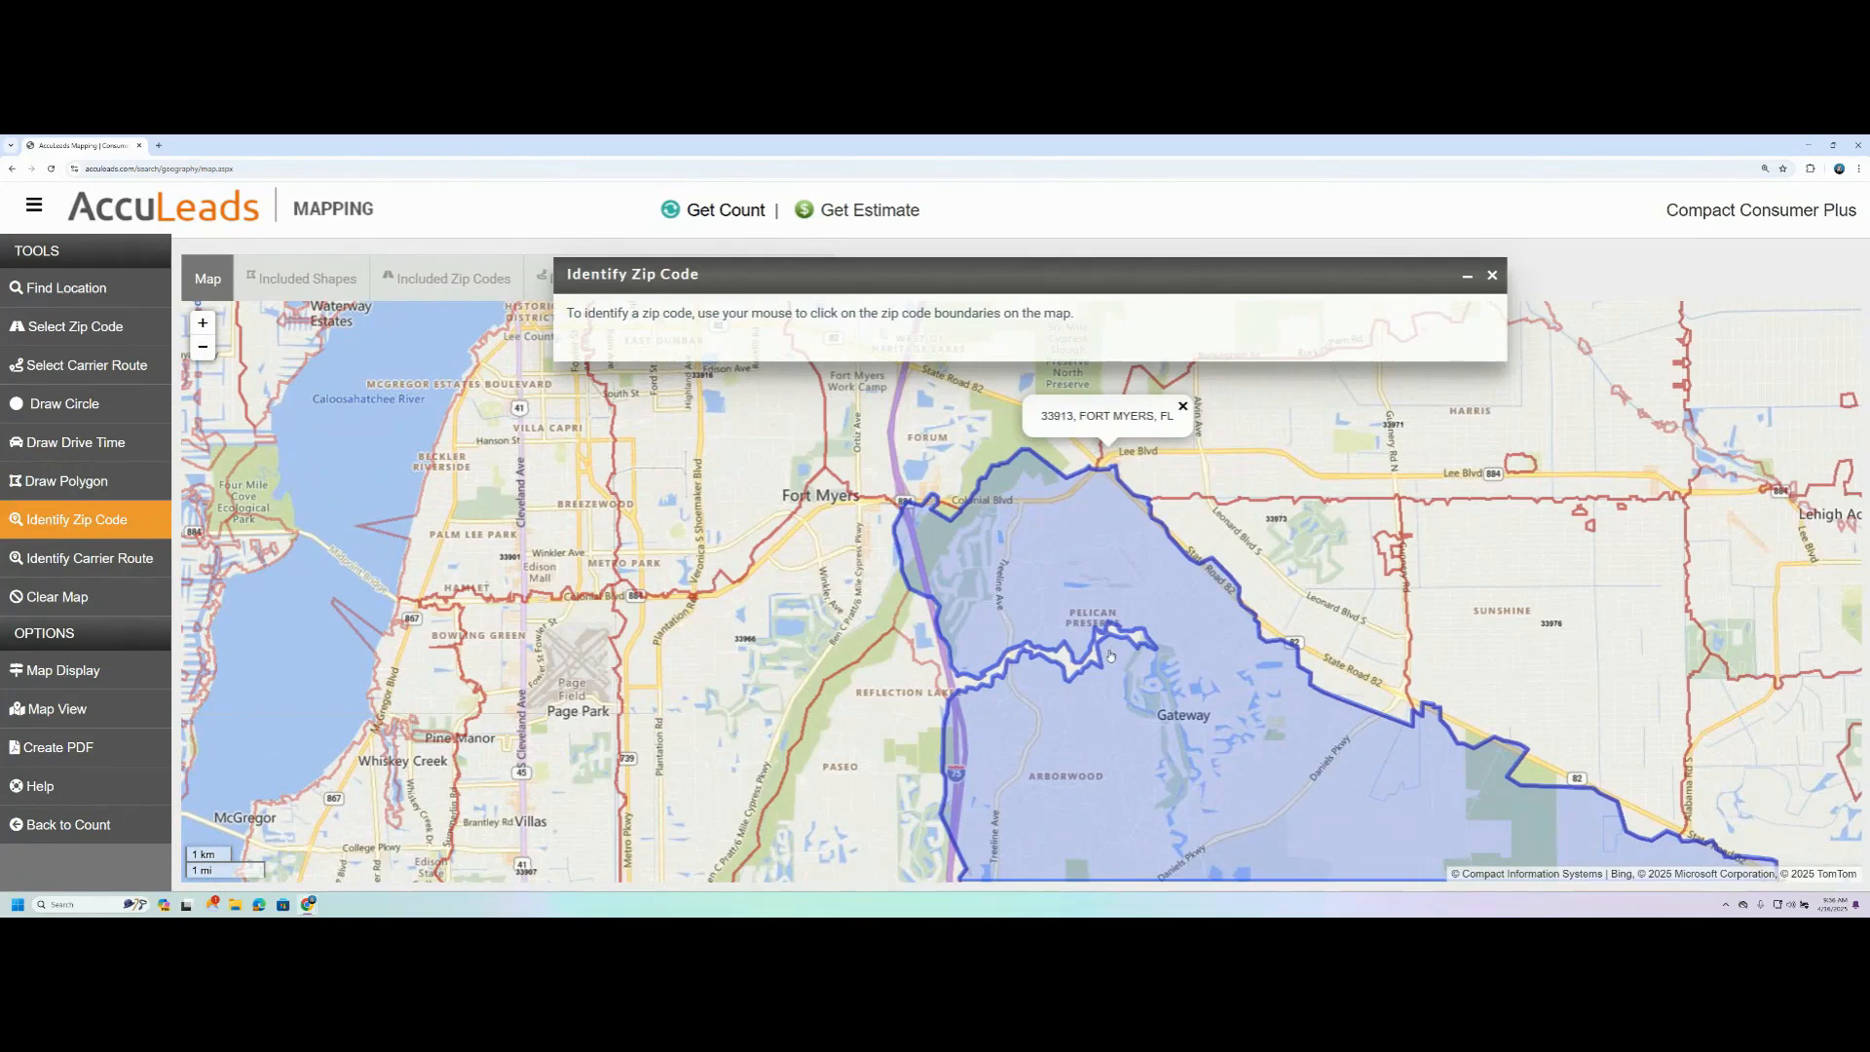
{"action": "scroll", "coordinate": [1111, 614], "scroll_direction": "up", "scroll_amount": 2}
{"action": "left_click_drag", "start_coordinate": [1398, 609], "coordinate": [1064, 419]}
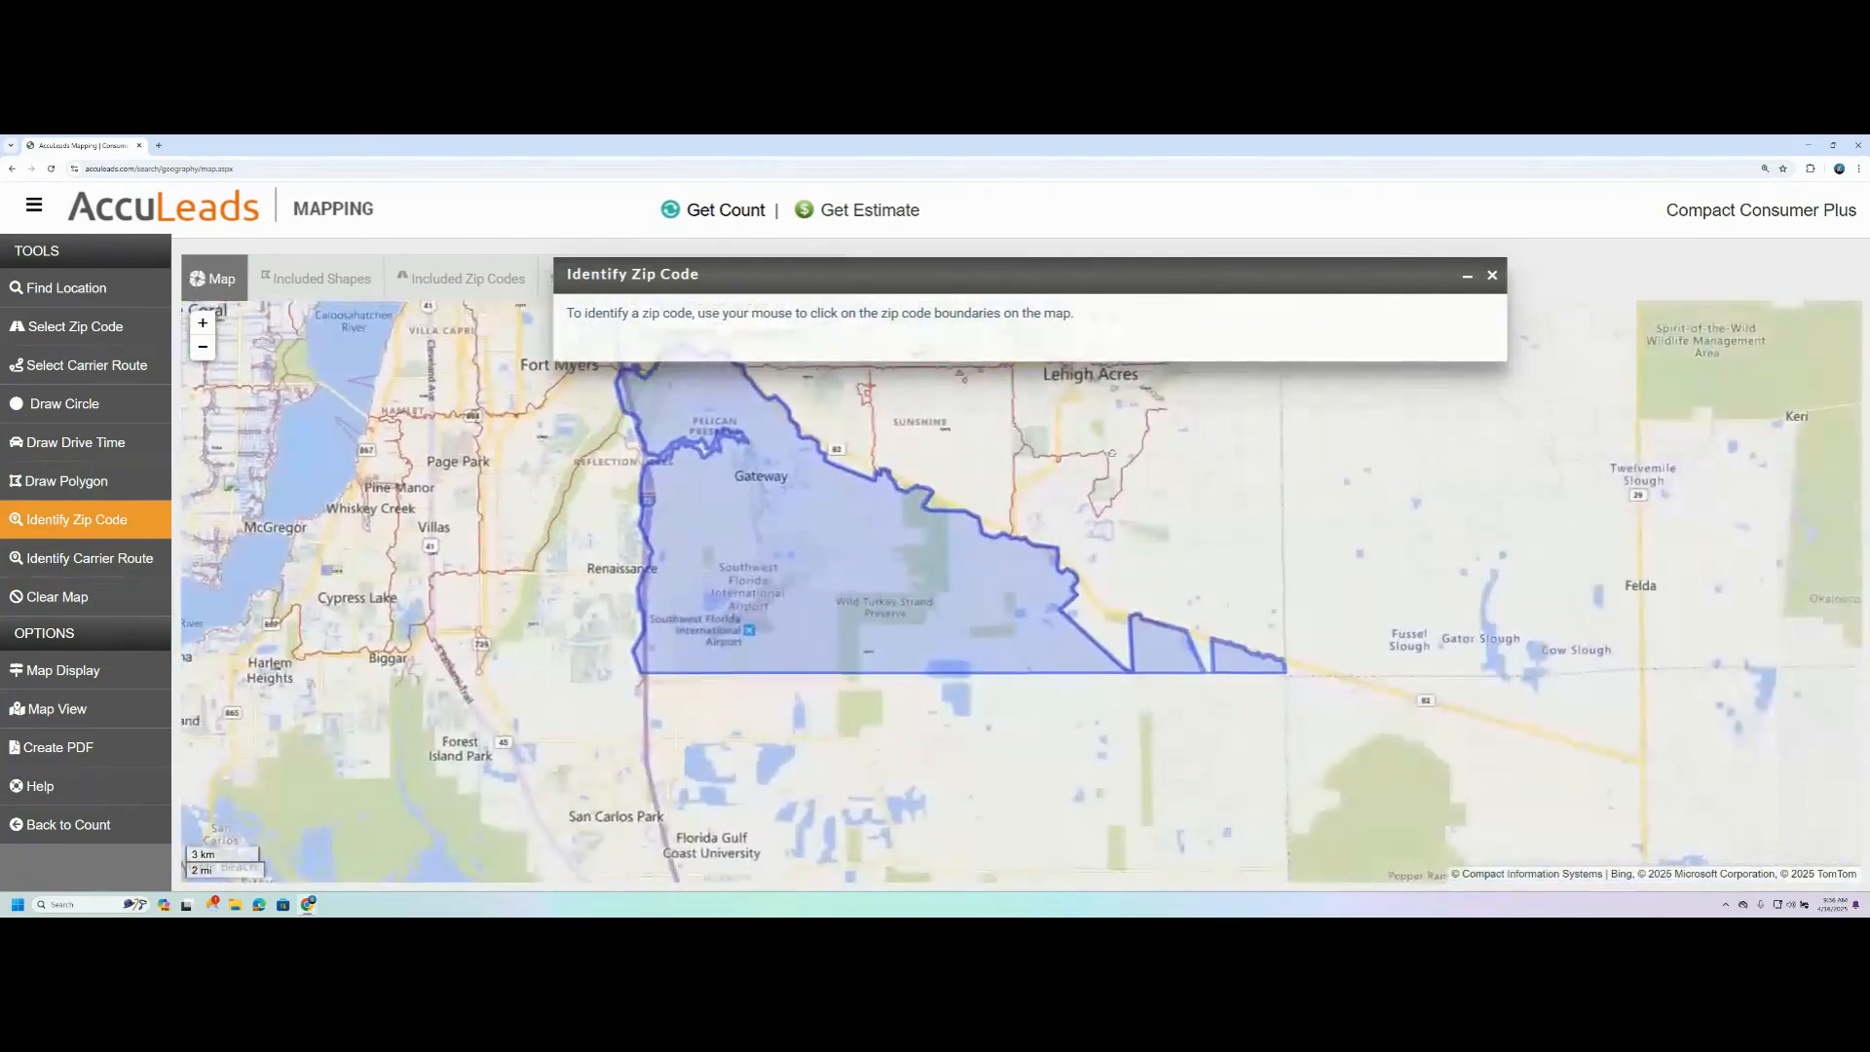
{"action": "left_click_drag", "start_coordinate": [522, 568], "coordinate": [849, 640]}
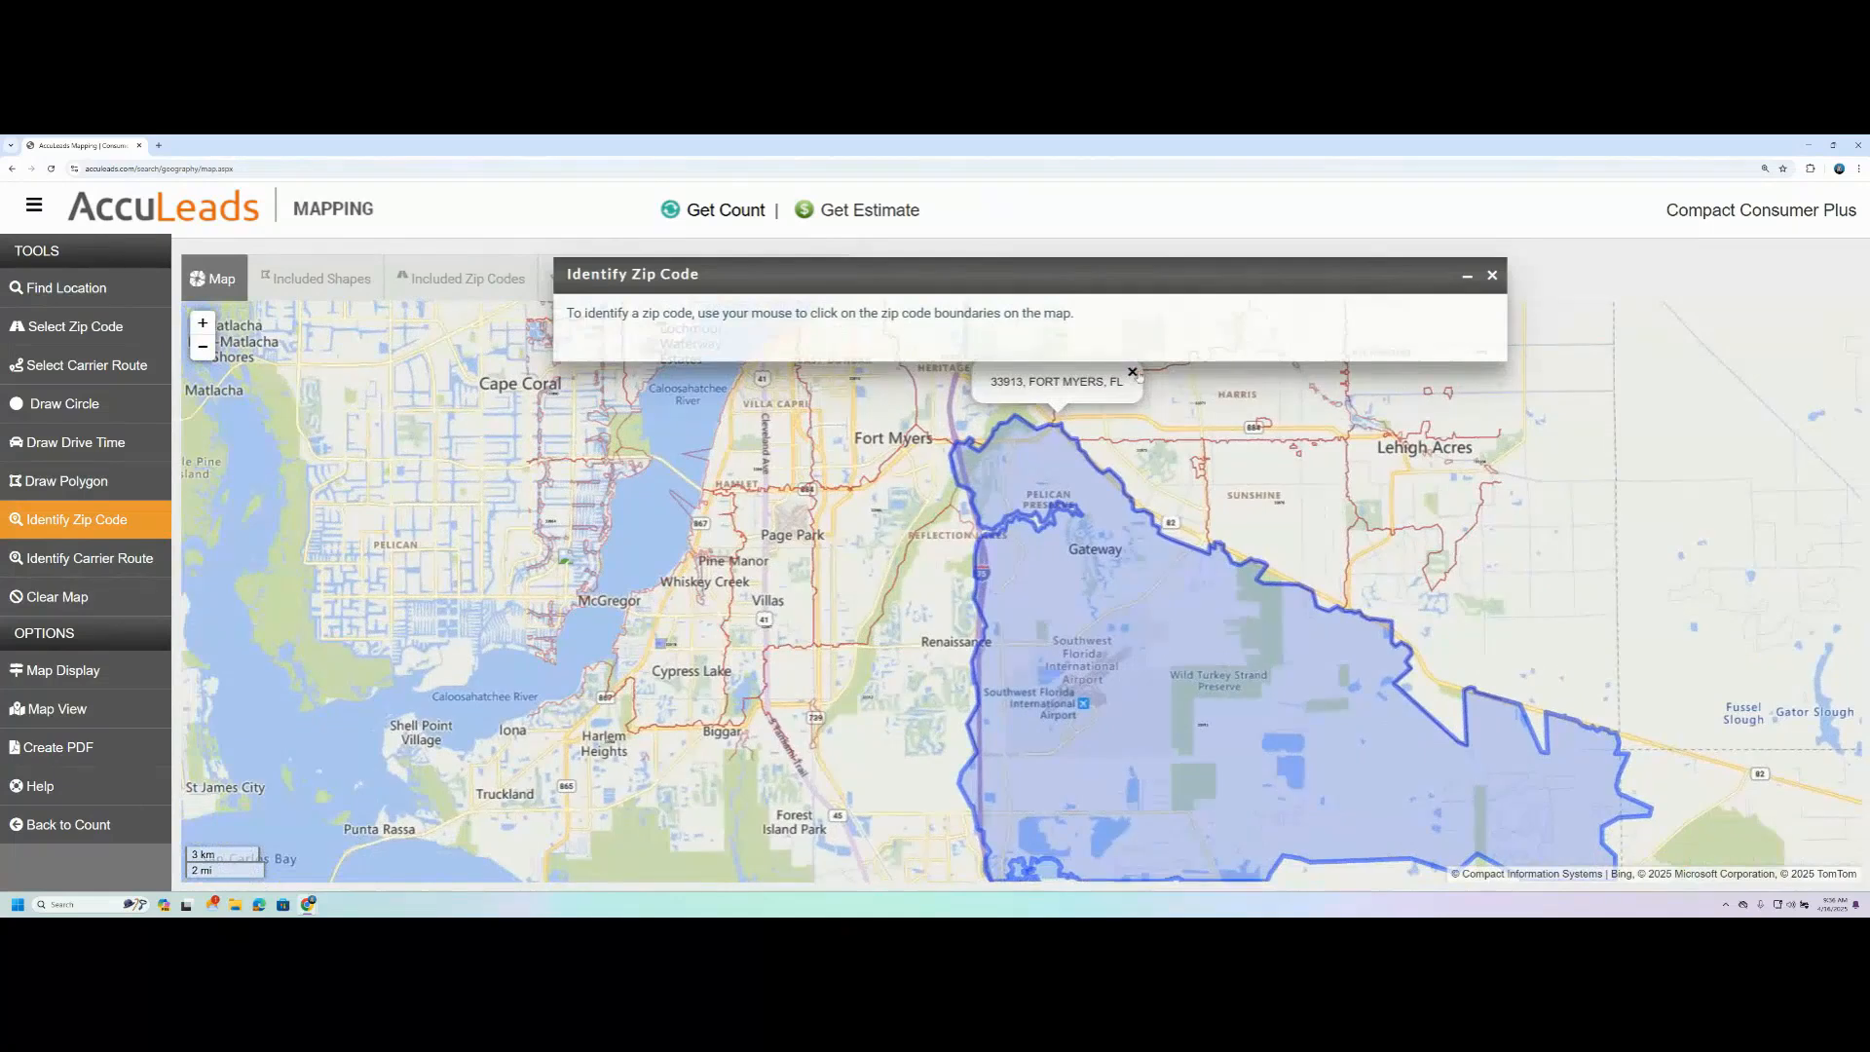
{"action": "left_click", "coordinate": [1492, 276]}
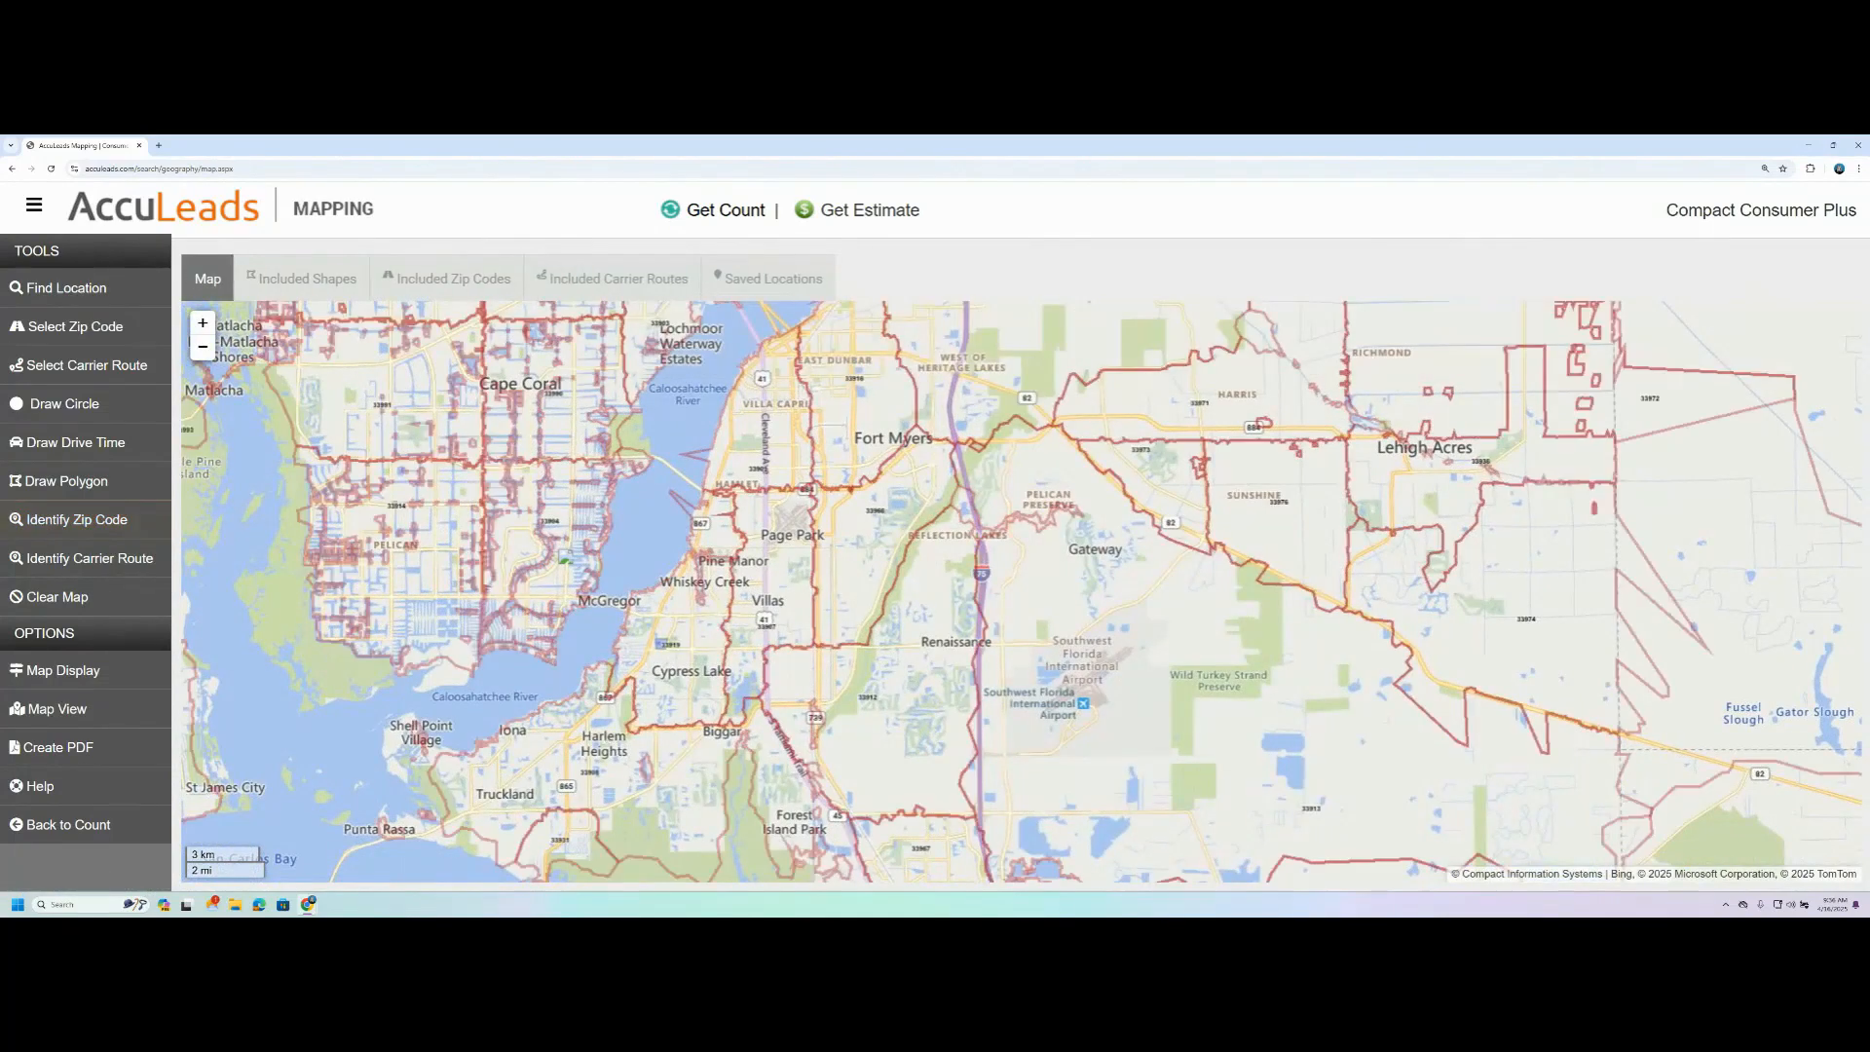
- Identify three carrier routes, near Villas, at Reflection Lakes and south of Biggar, to view their demographics, and close the tool
{"action": "left_click", "coordinate": [88, 558]}
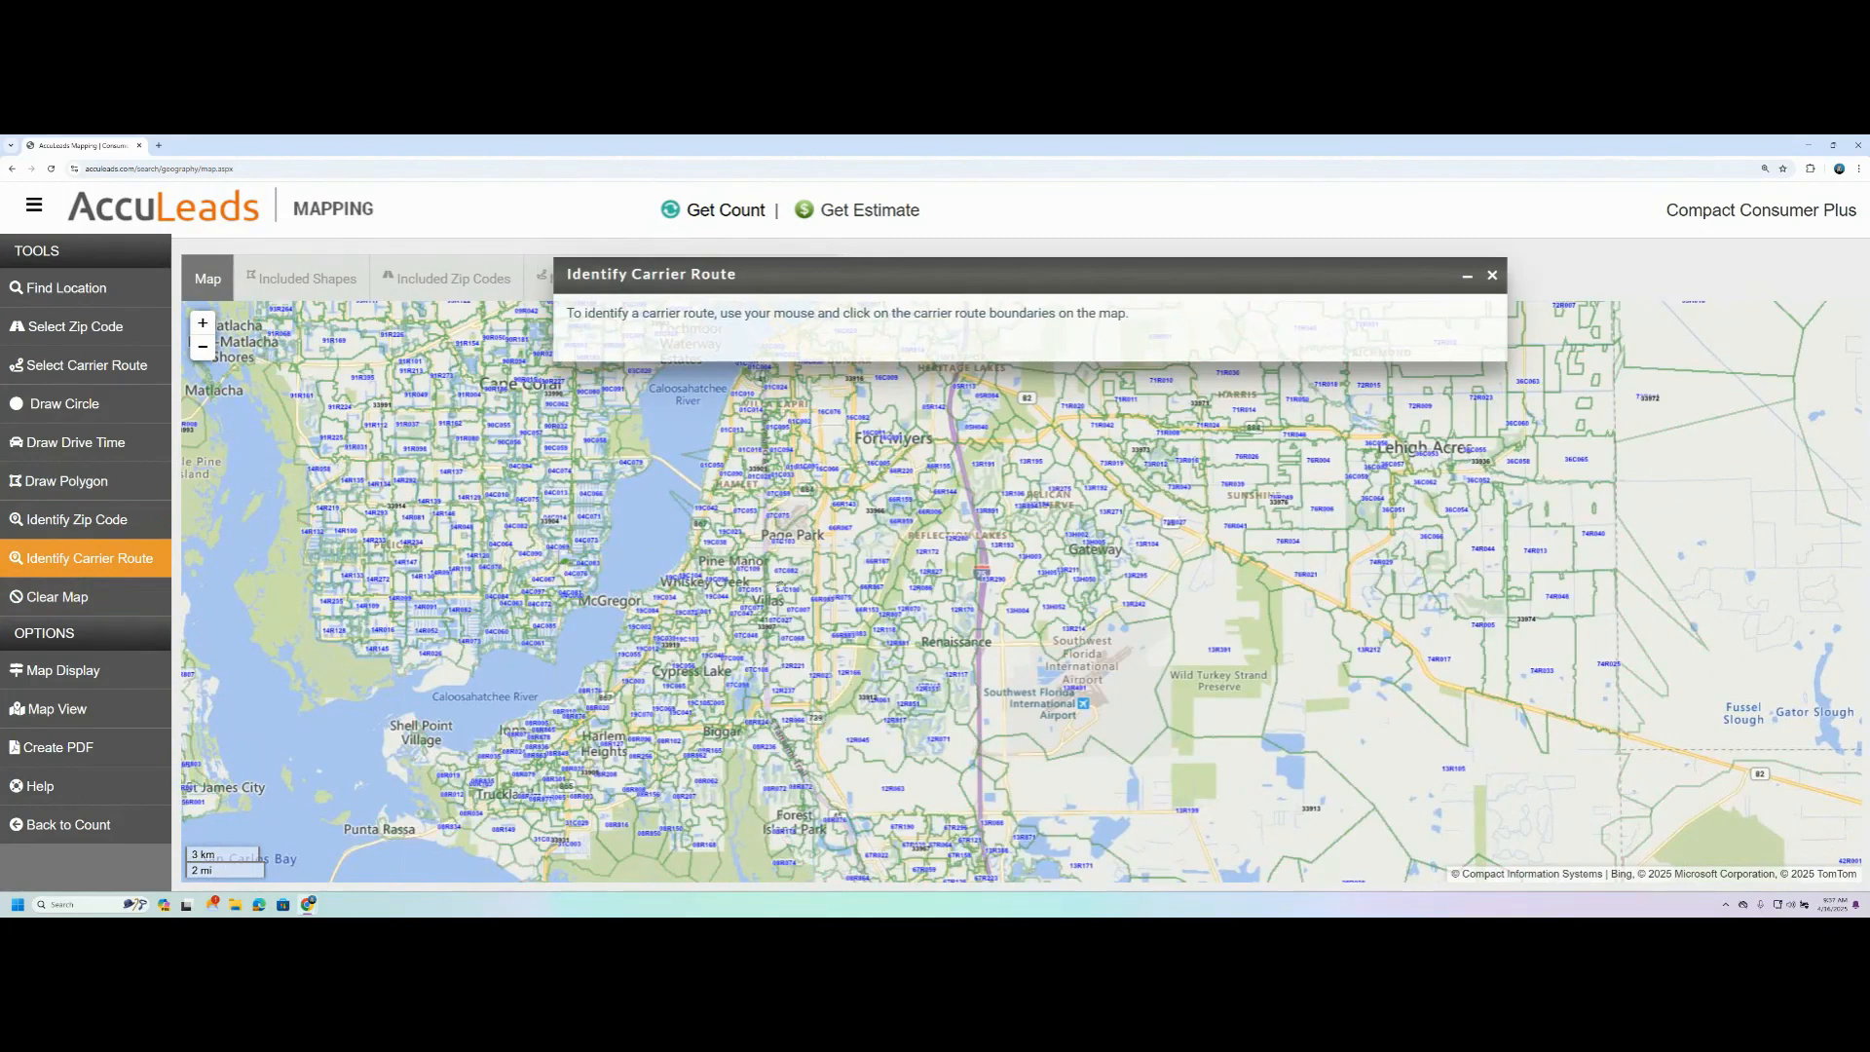
{"action": "left_click", "coordinate": [780, 574]}
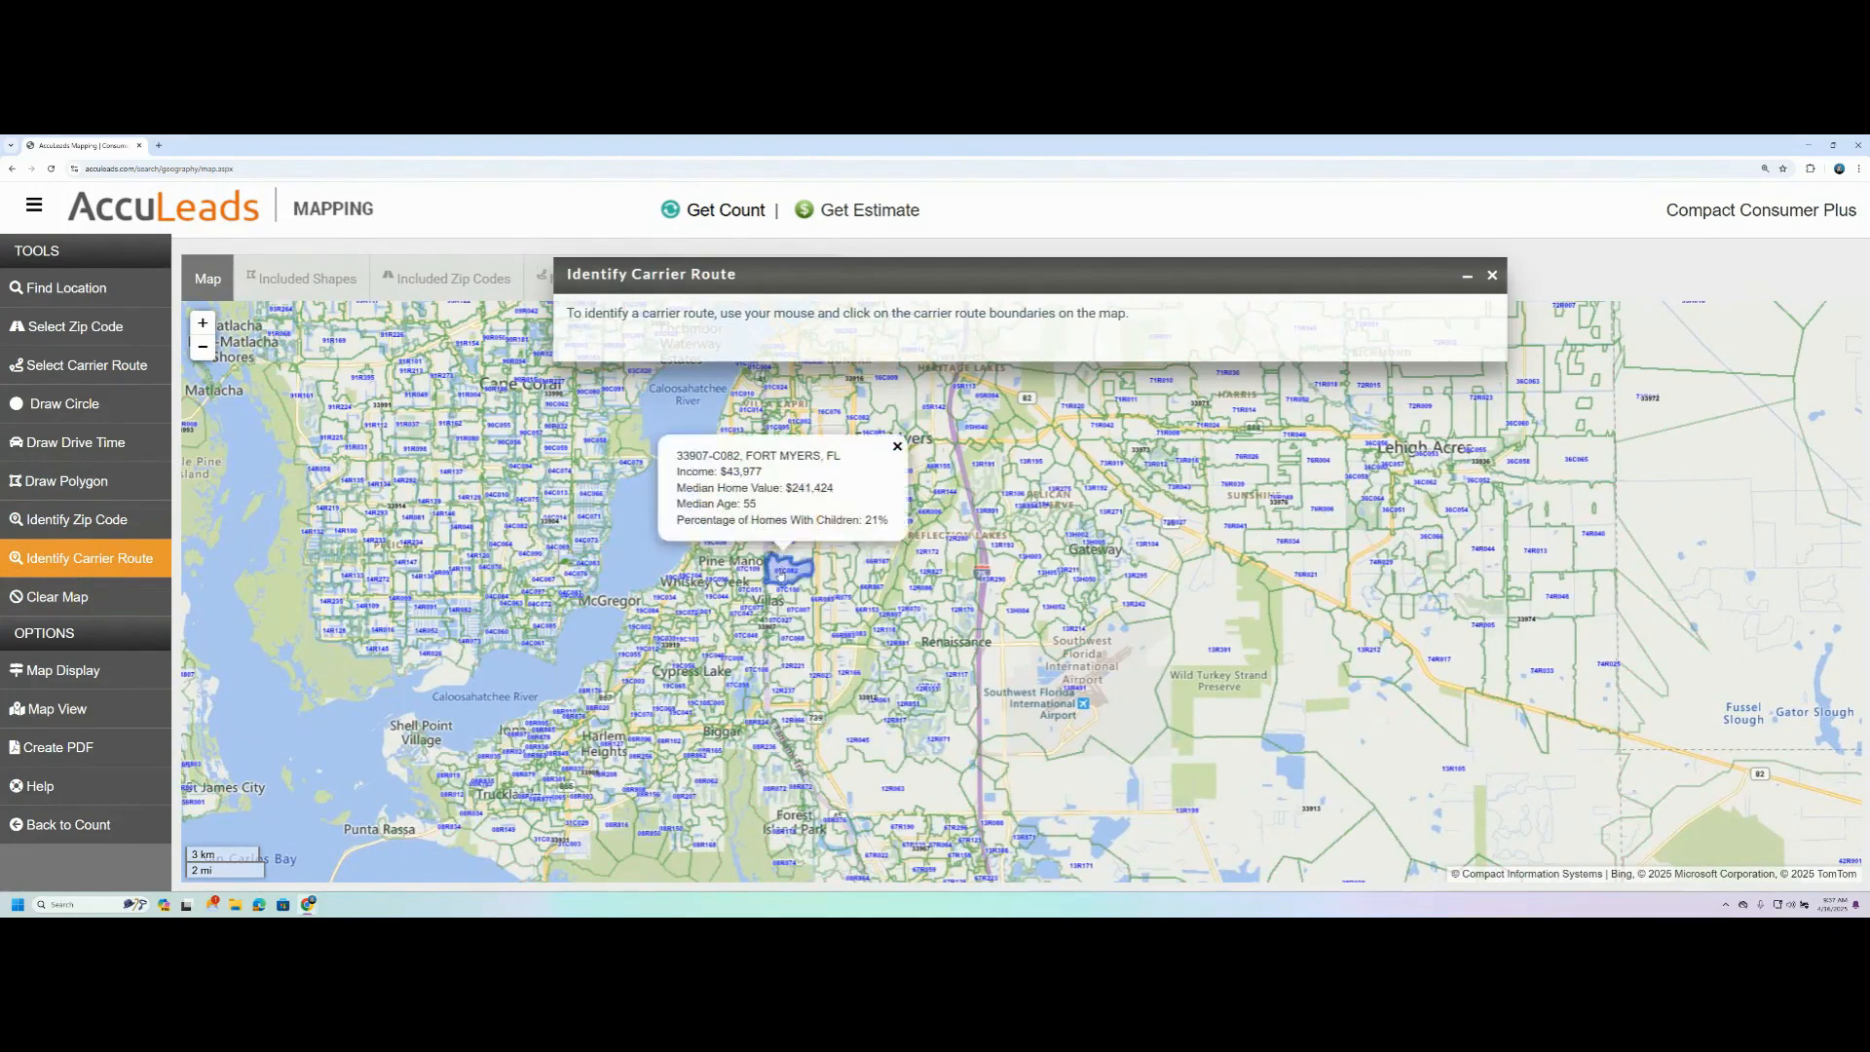
{"action": "left_click", "coordinate": [940, 559]}
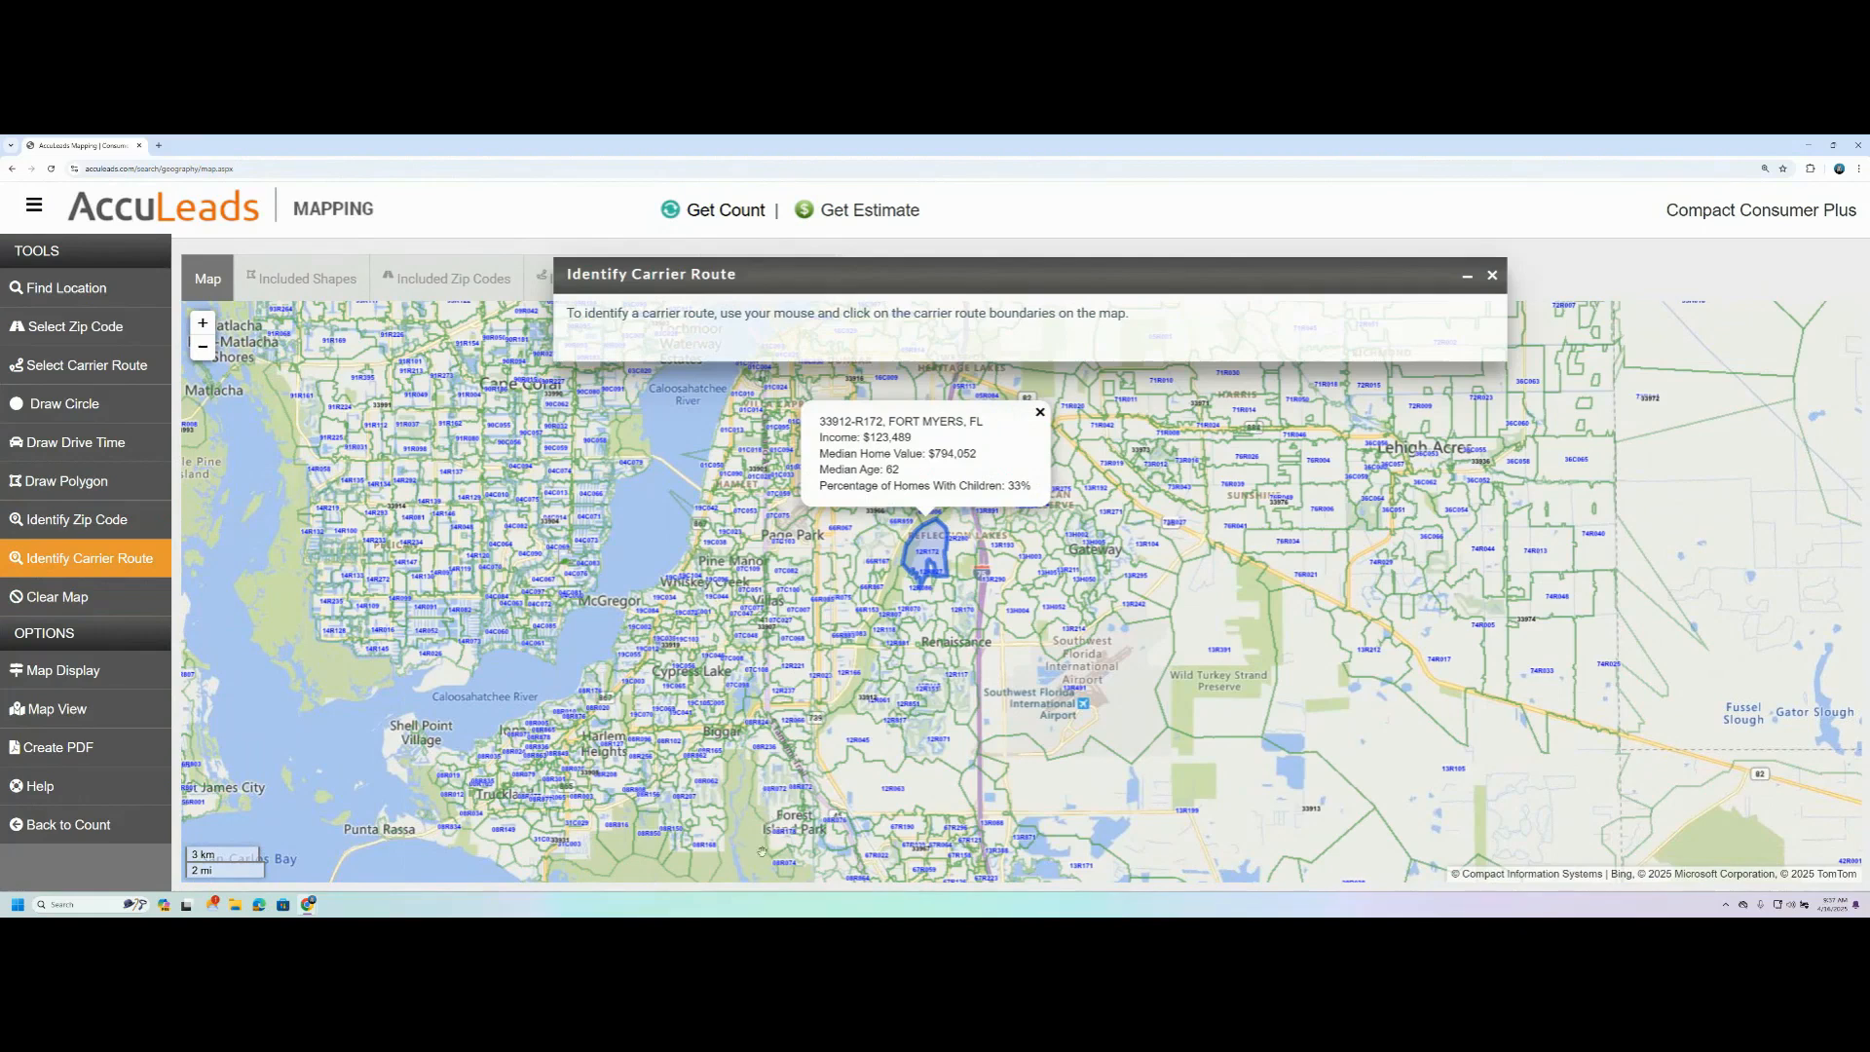
{"action": "left_click", "coordinate": [712, 781]}
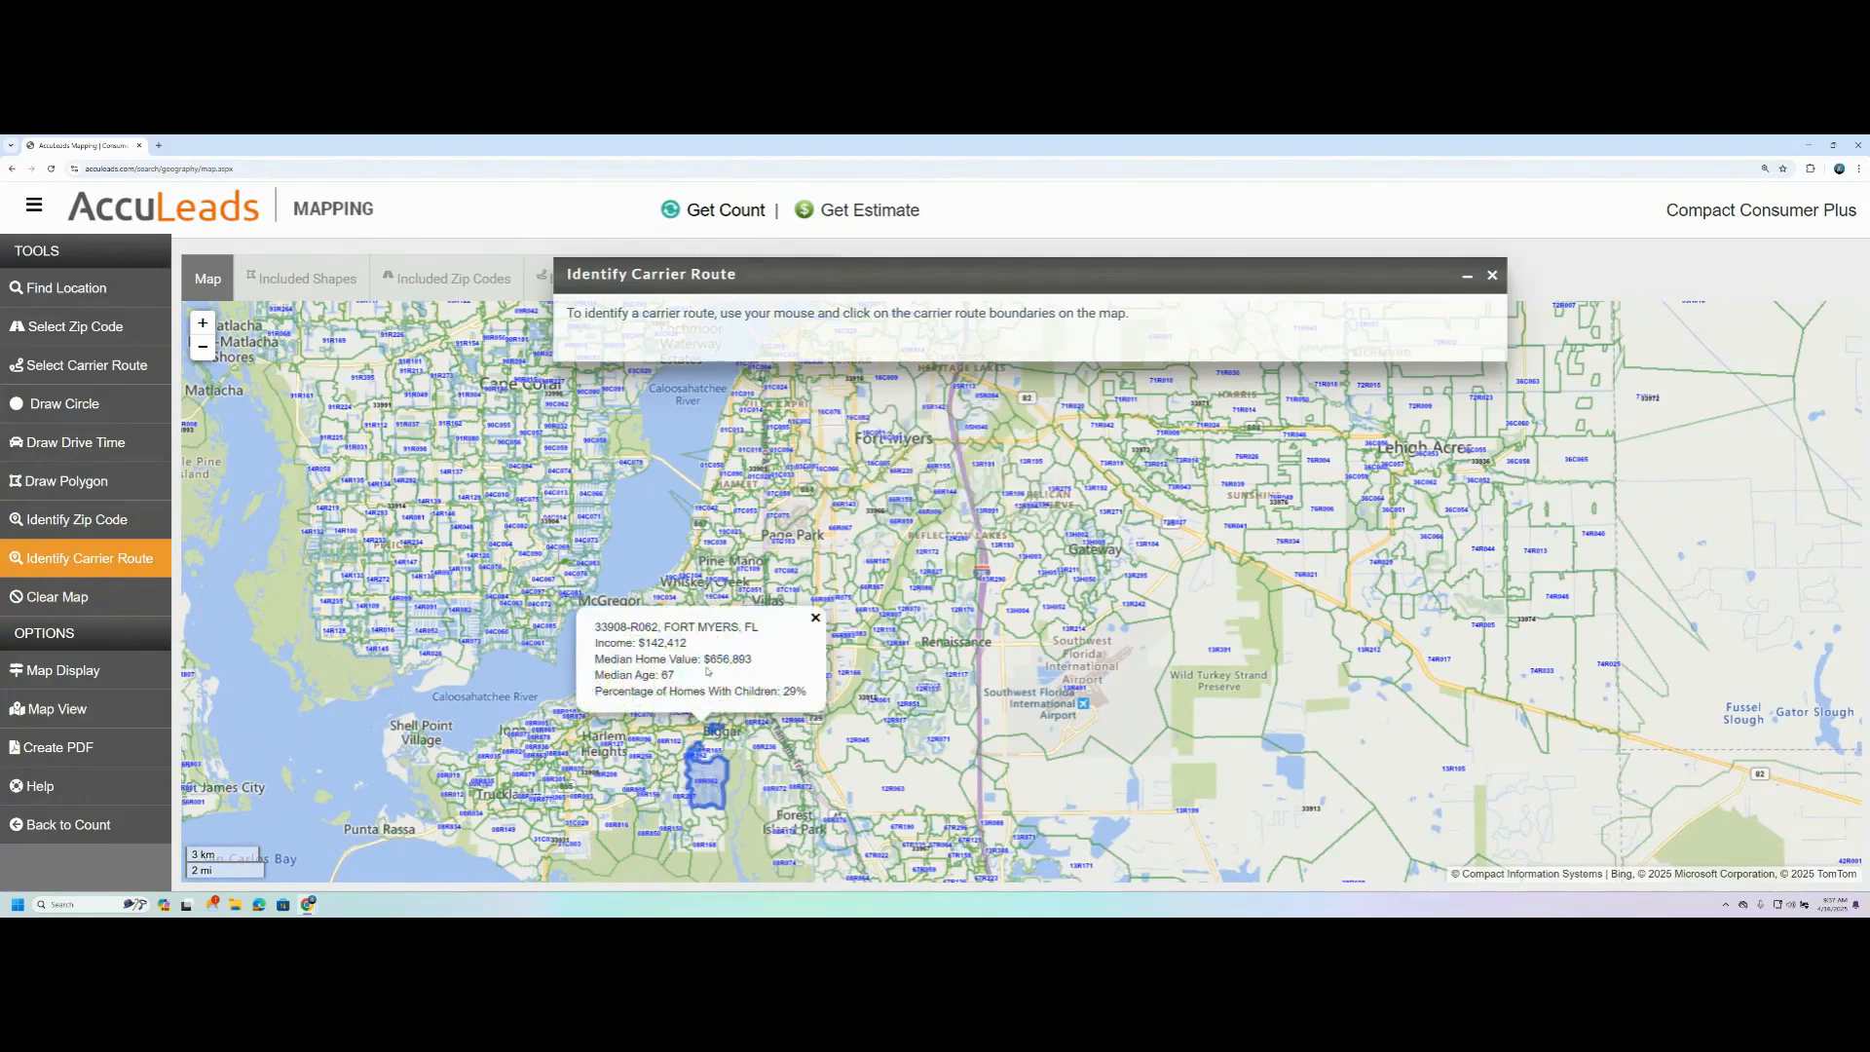
{"action": "left_click", "coordinate": [1491, 275]}
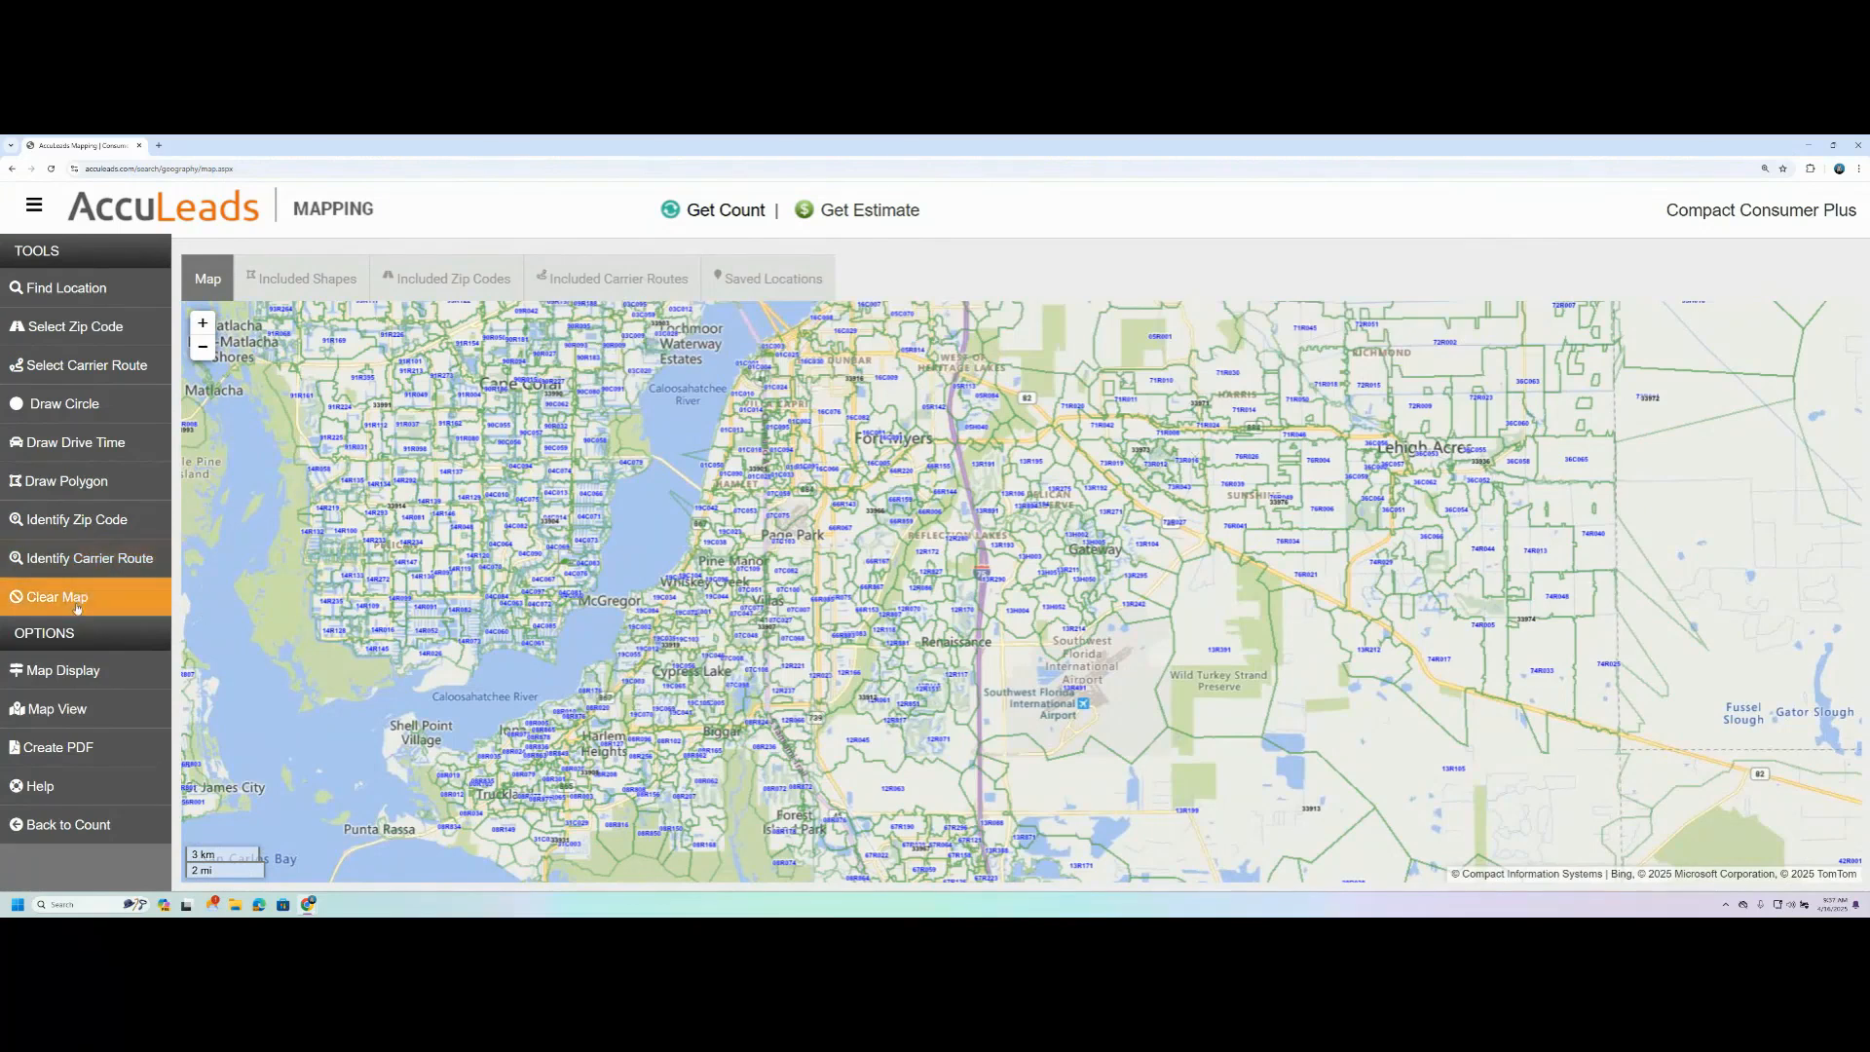
- Review the included shapes list and put the Rutenburg Park polygon into edit mode, accepting the warning
{"action": "scroll", "coordinate": [727, 766], "scroll_direction": "up", "scroll_amount": 1}
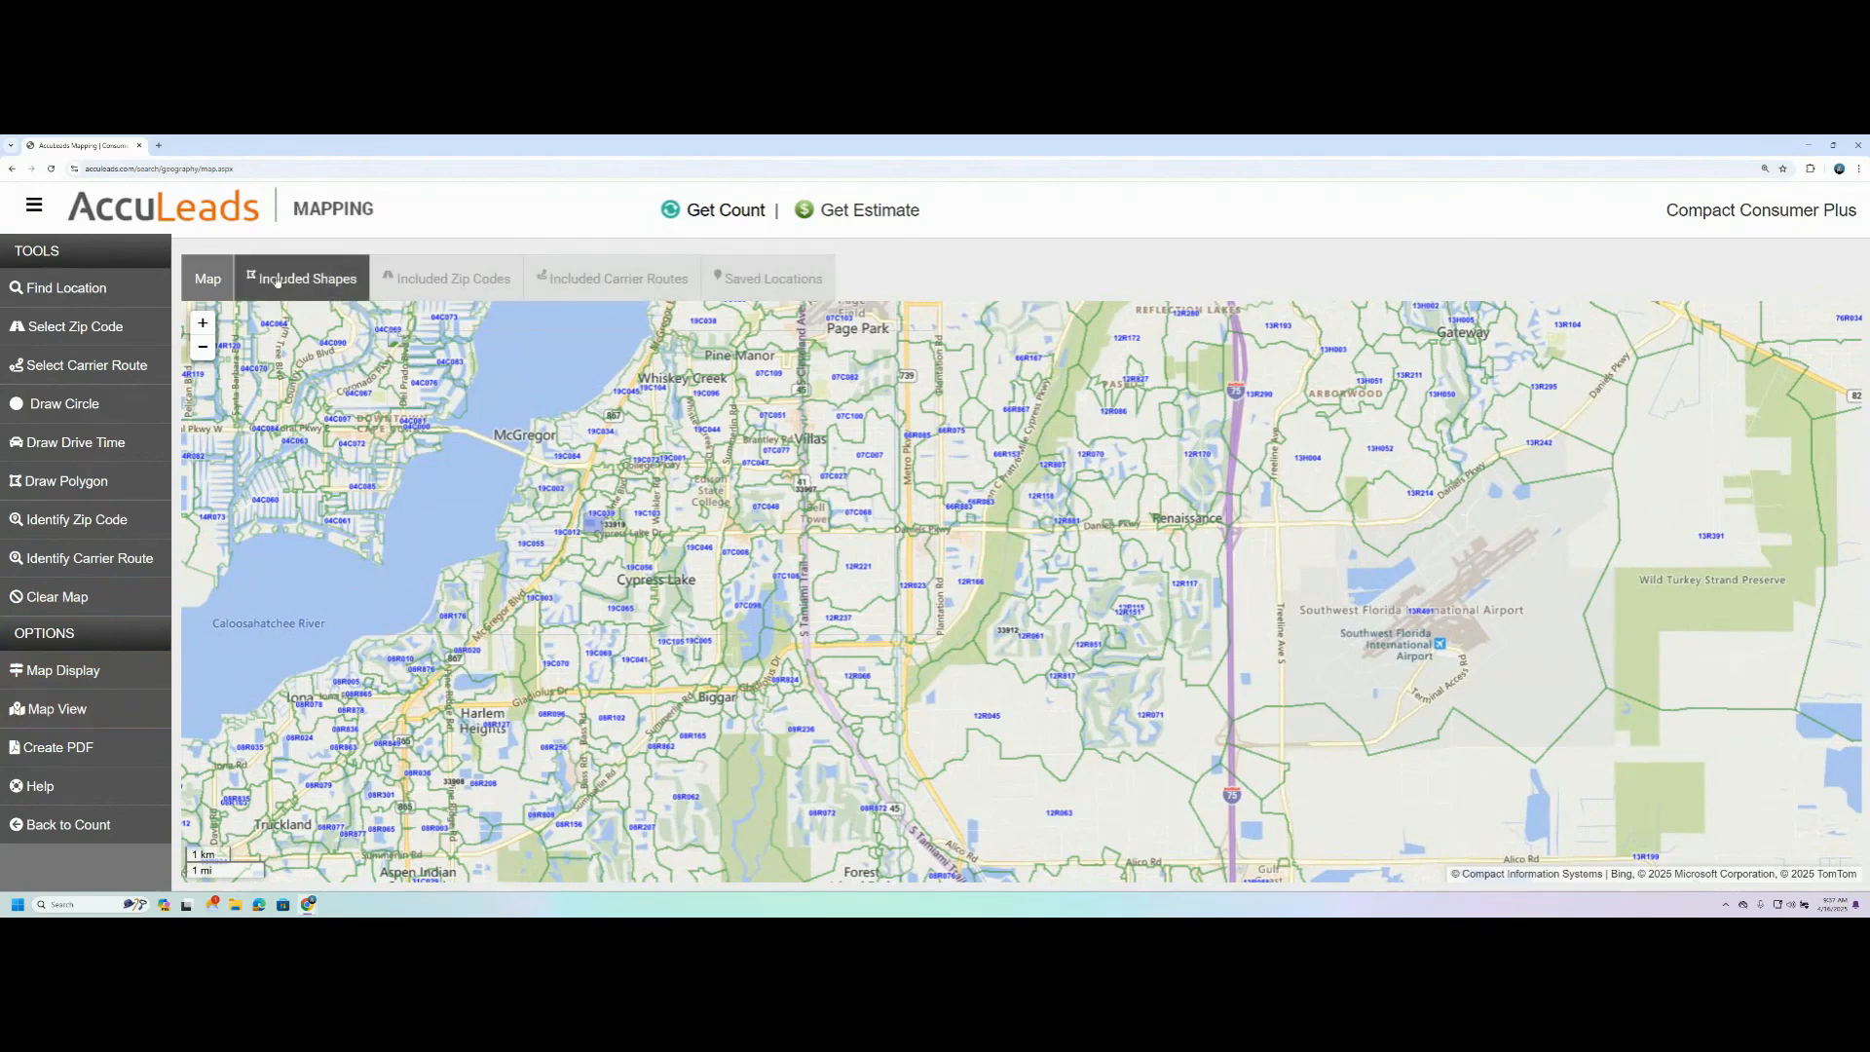
{"action": "left_click", "coordinate": [308, 280]}
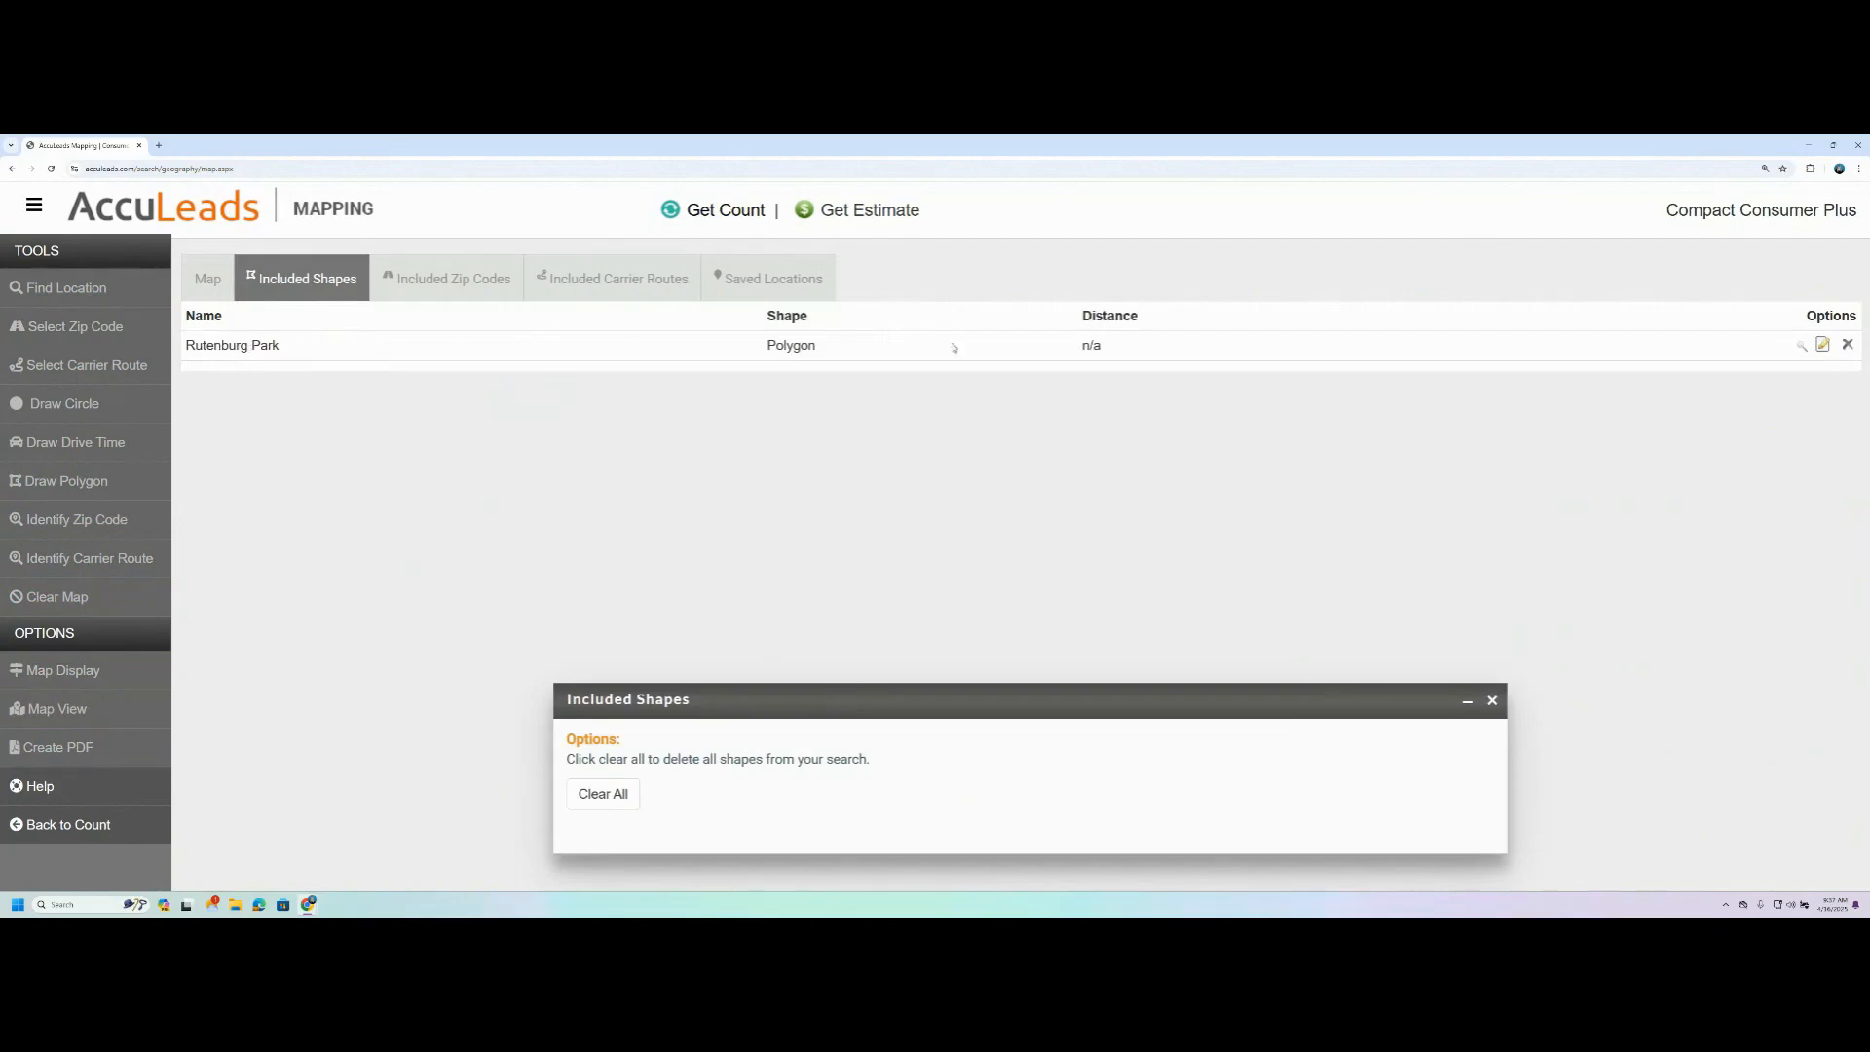
{"action": "left_click", "coordinate": [1492, 703]}
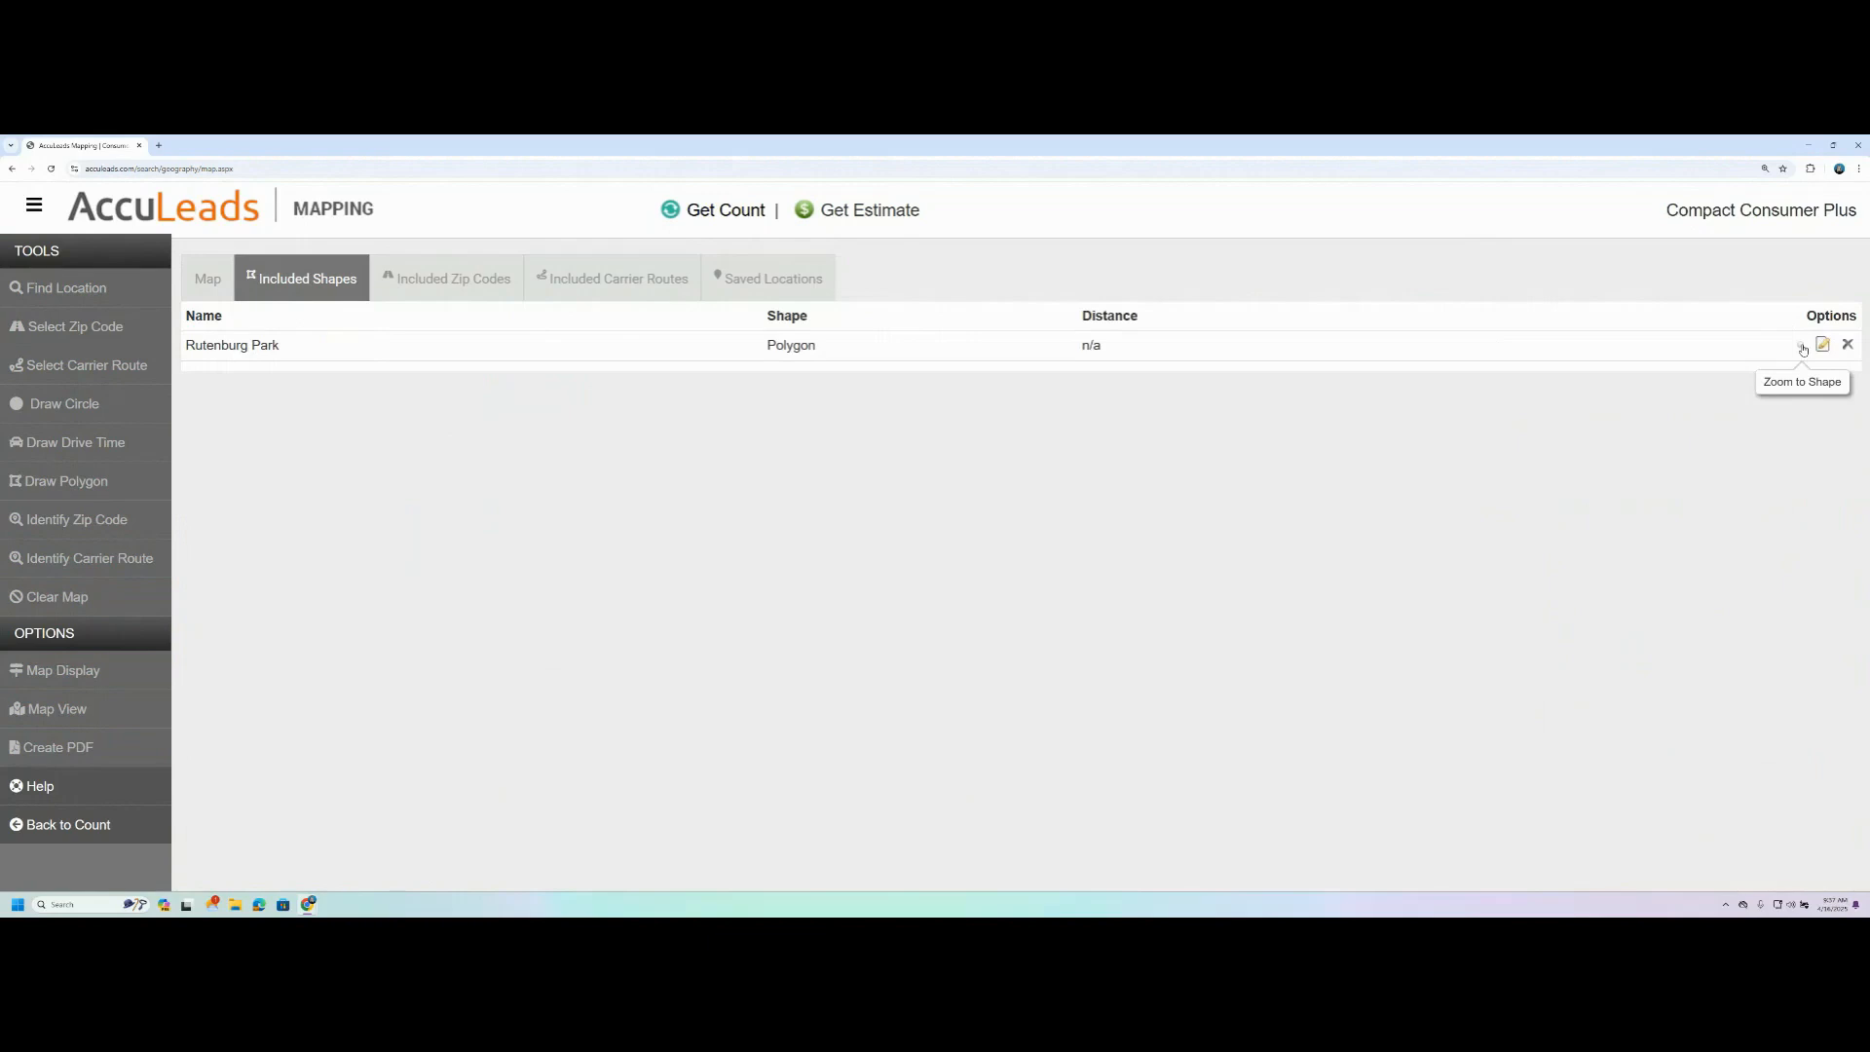
{"action": "left_click", "coordinate": [1823, 345]}
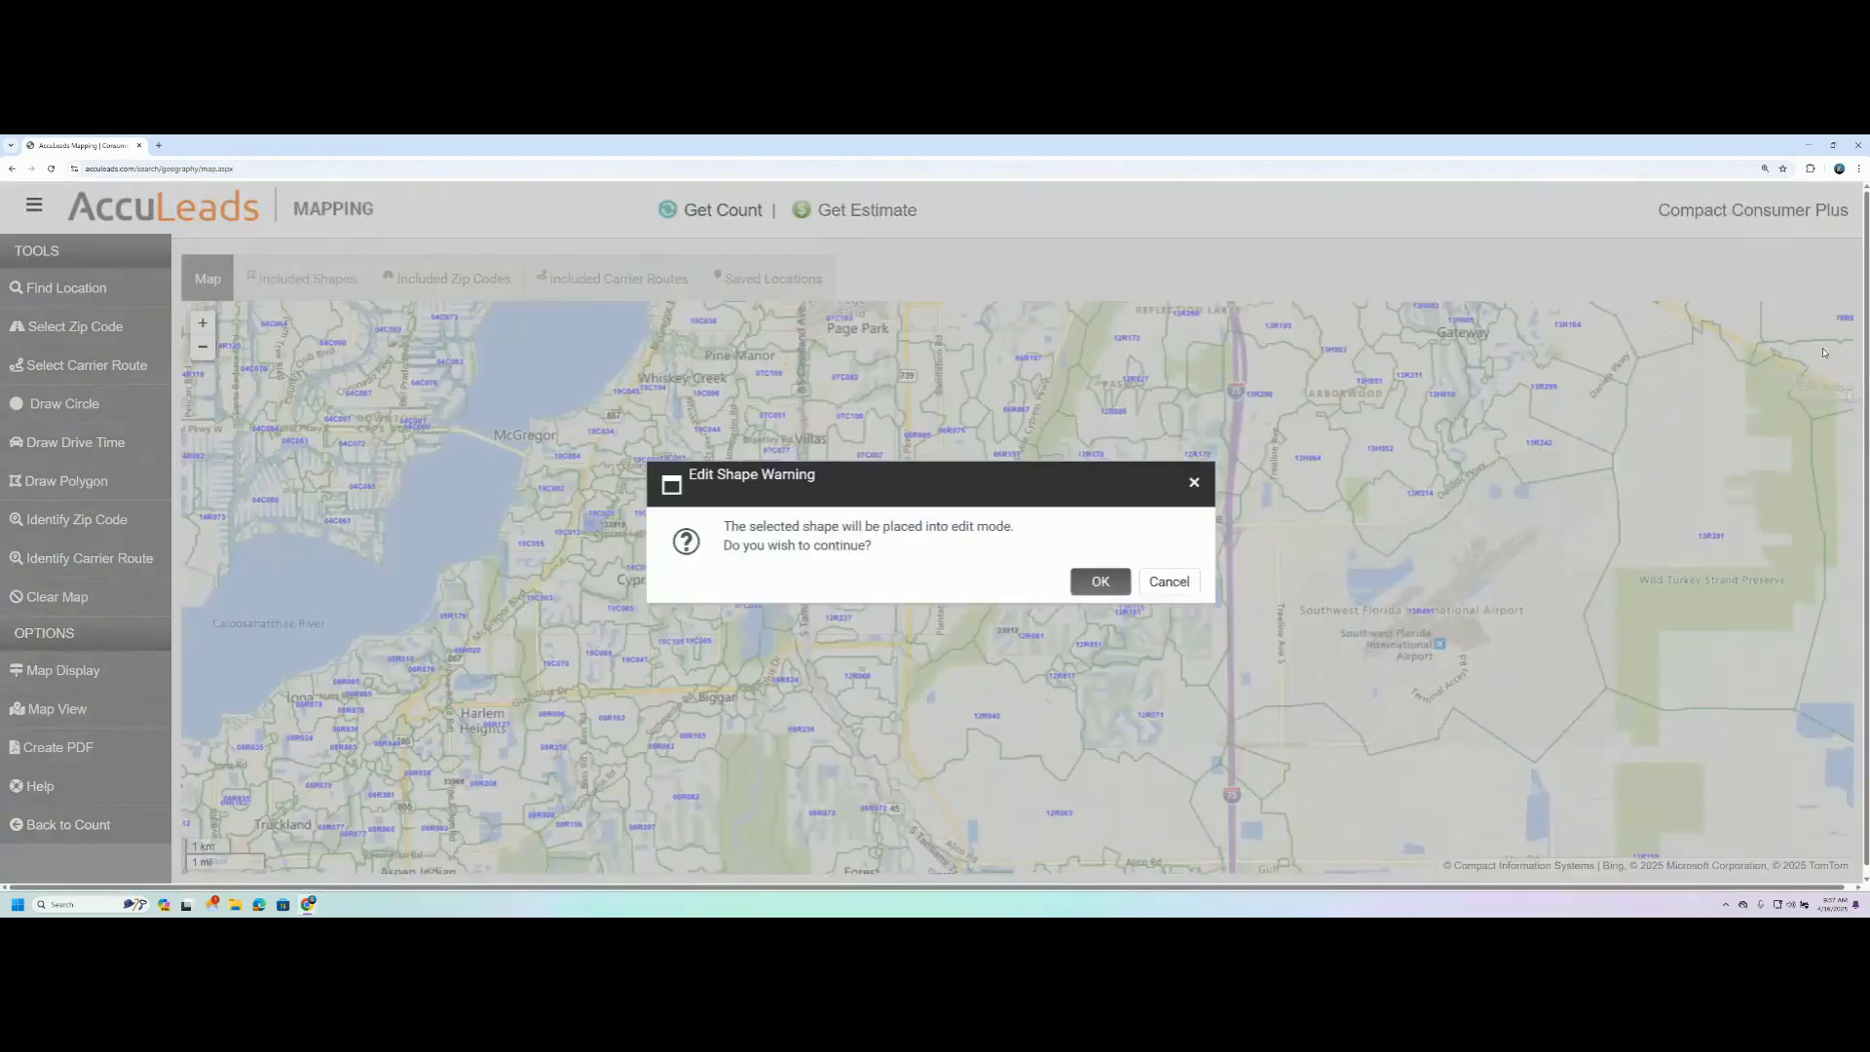
{"action": "left_click", "coordinate": [1099, 581]}
- Move the polygon's north midpoint and northwest corner outward, and pull both southern corners down onto Cypress Lake Dr
{"action": "left_click_drag", "start_coordinate": [600, 526], "coordinate": [1066, 616]}
{"action": "scroll", "coordinate": [1076, 620], "scroll_direction": "up", "scroll_amount": 1}
{"action": "left_click_drag", "start_coordinate": [704, 564], "coordinate": [289, 569]}
{"action": "scroll", "coordinate": [772, 578], "scroll_direction": "up", "scroll_amount": 1}
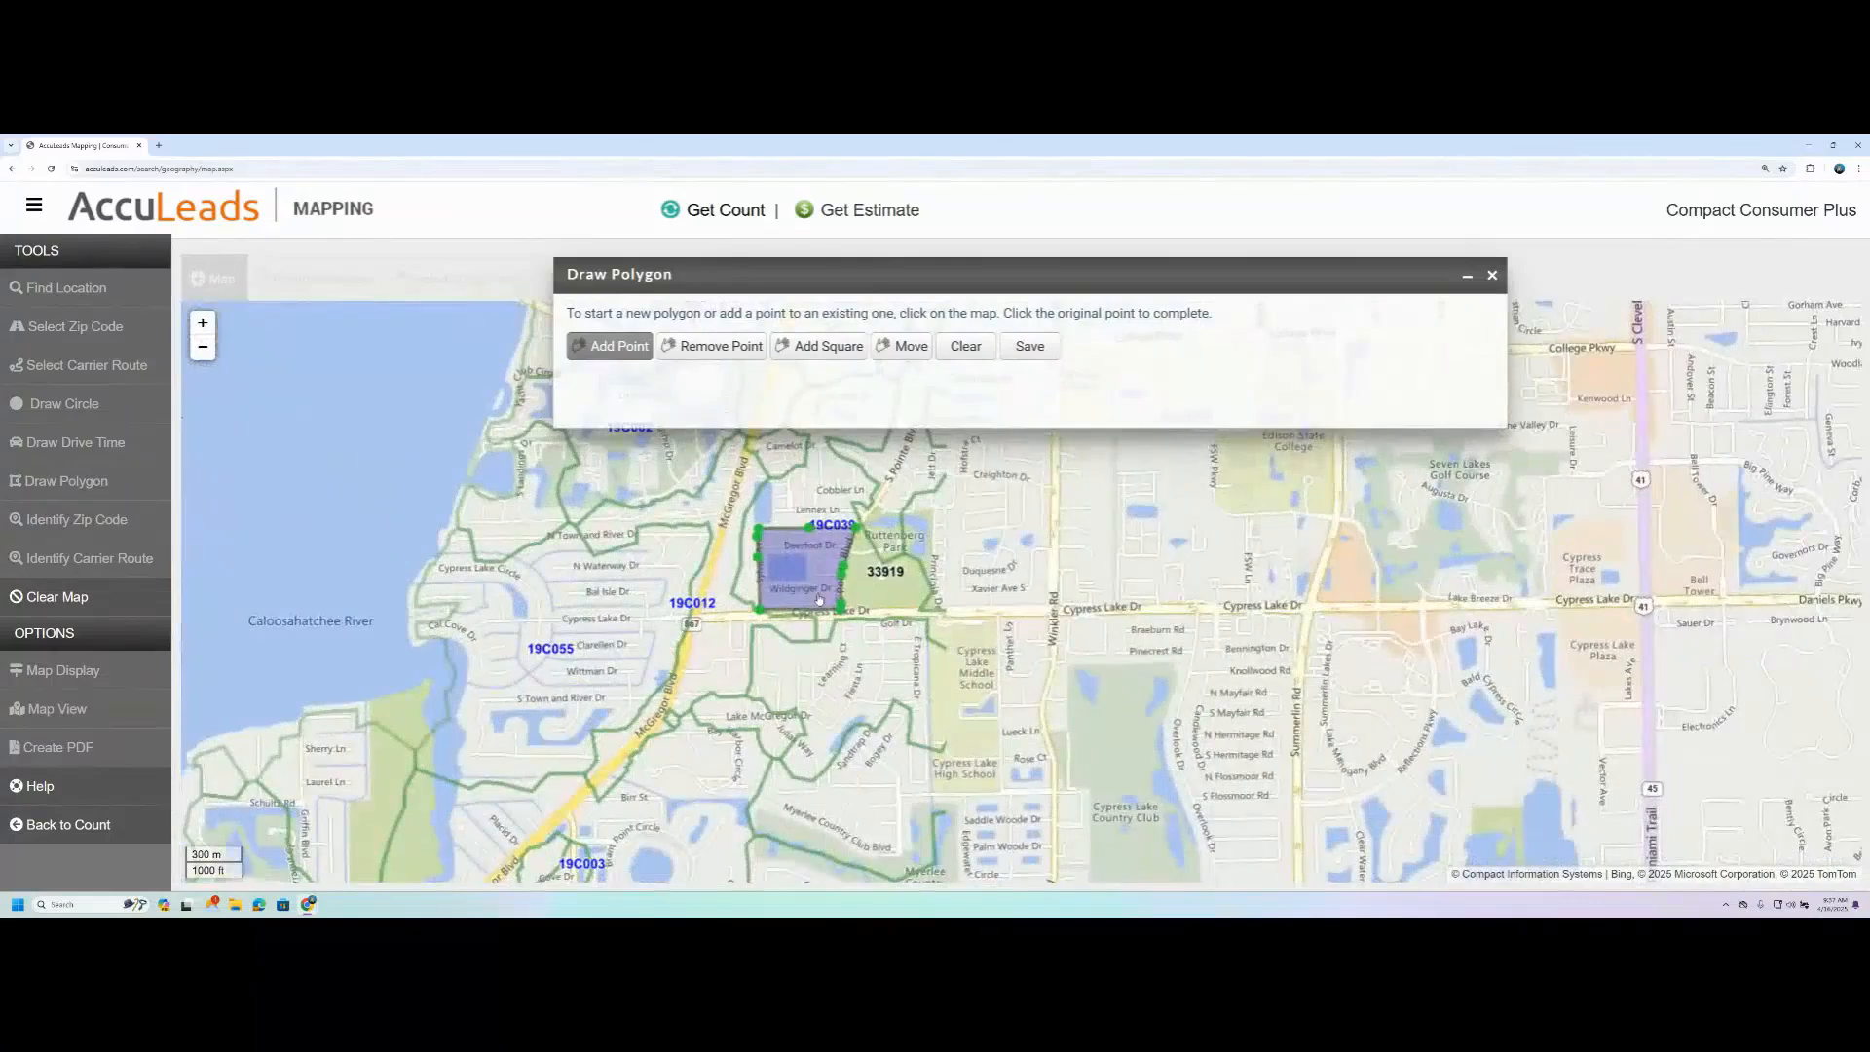
{"action": "scroll", "coordinate": [818, 604], "scroll_direction": "up", "scroll_amount": 1}
{"action": "left_click_drag", "start_coordinate": [1091, 547], "coordinate": [1091, 634]}
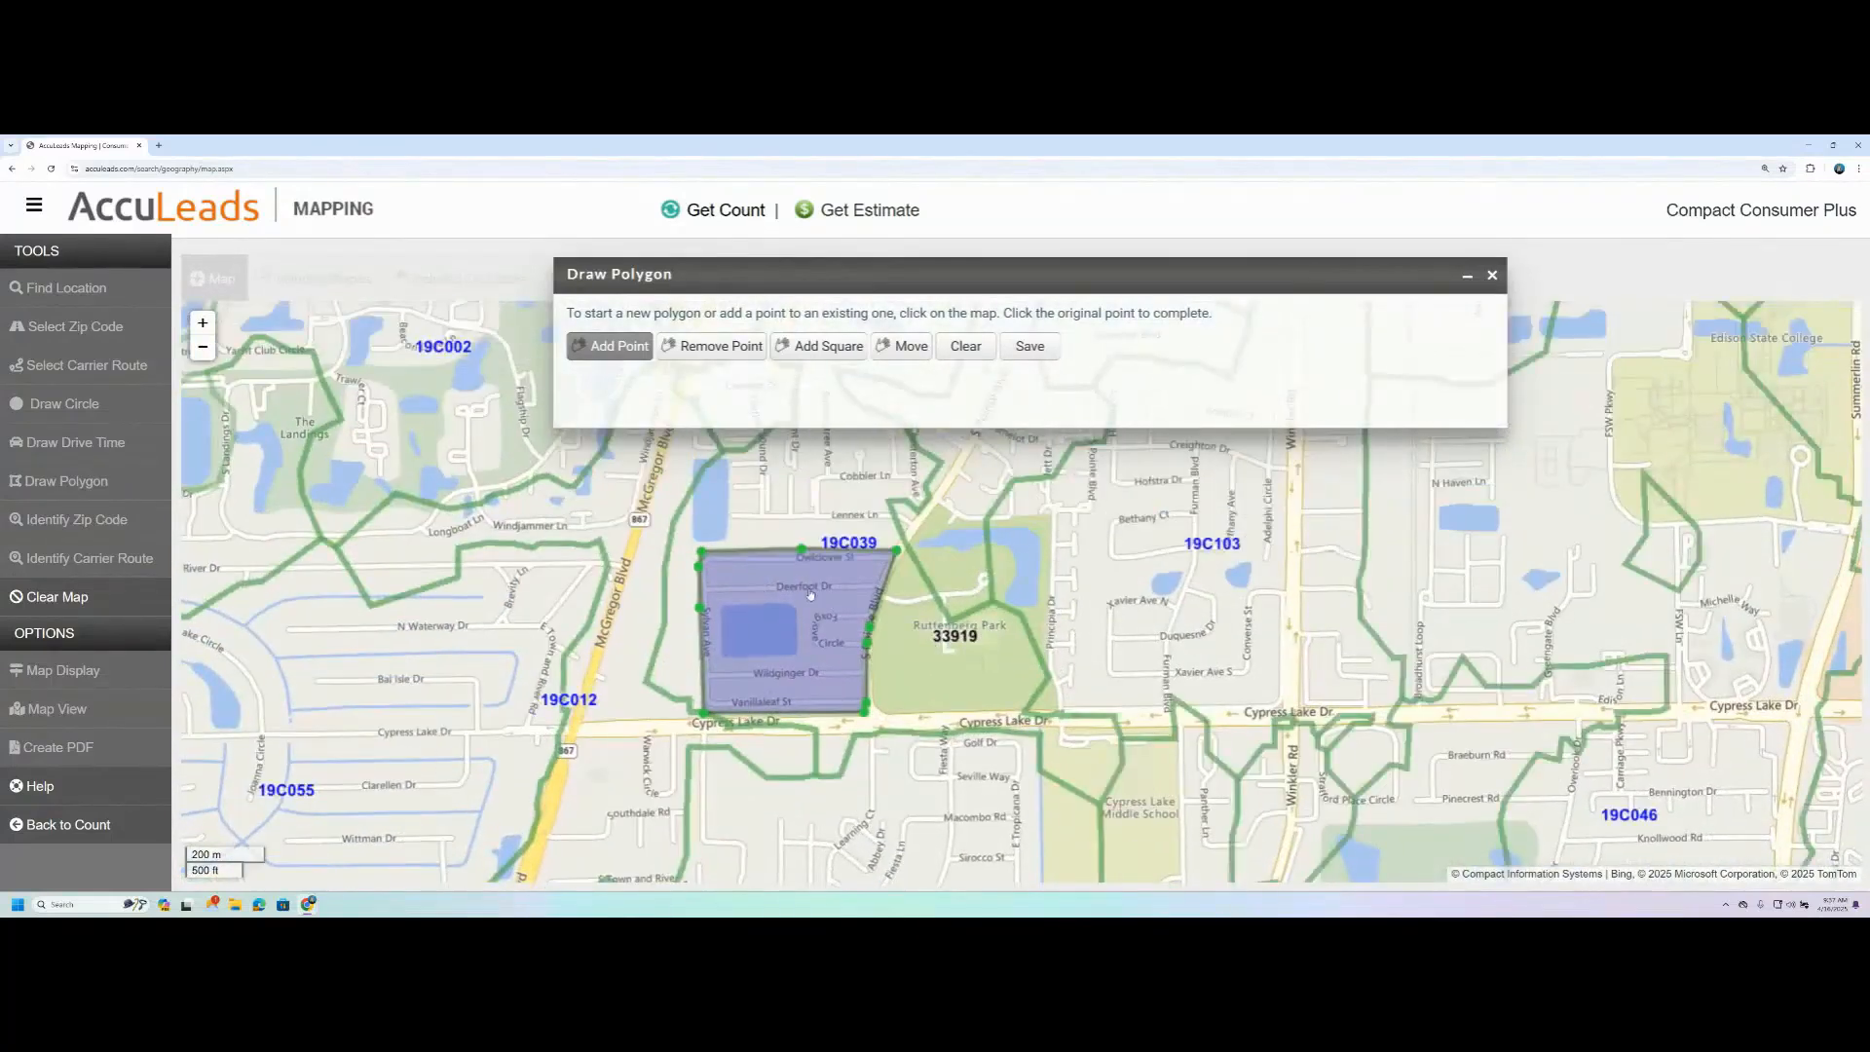
{"action": "scroll", "coordinate": [806, 589], "scroll_direction": "up", "scroll_amount": 1}
{"action": "left_click_drag", "start_coordinate": [796, 512], "coordinate": [791, 481]}
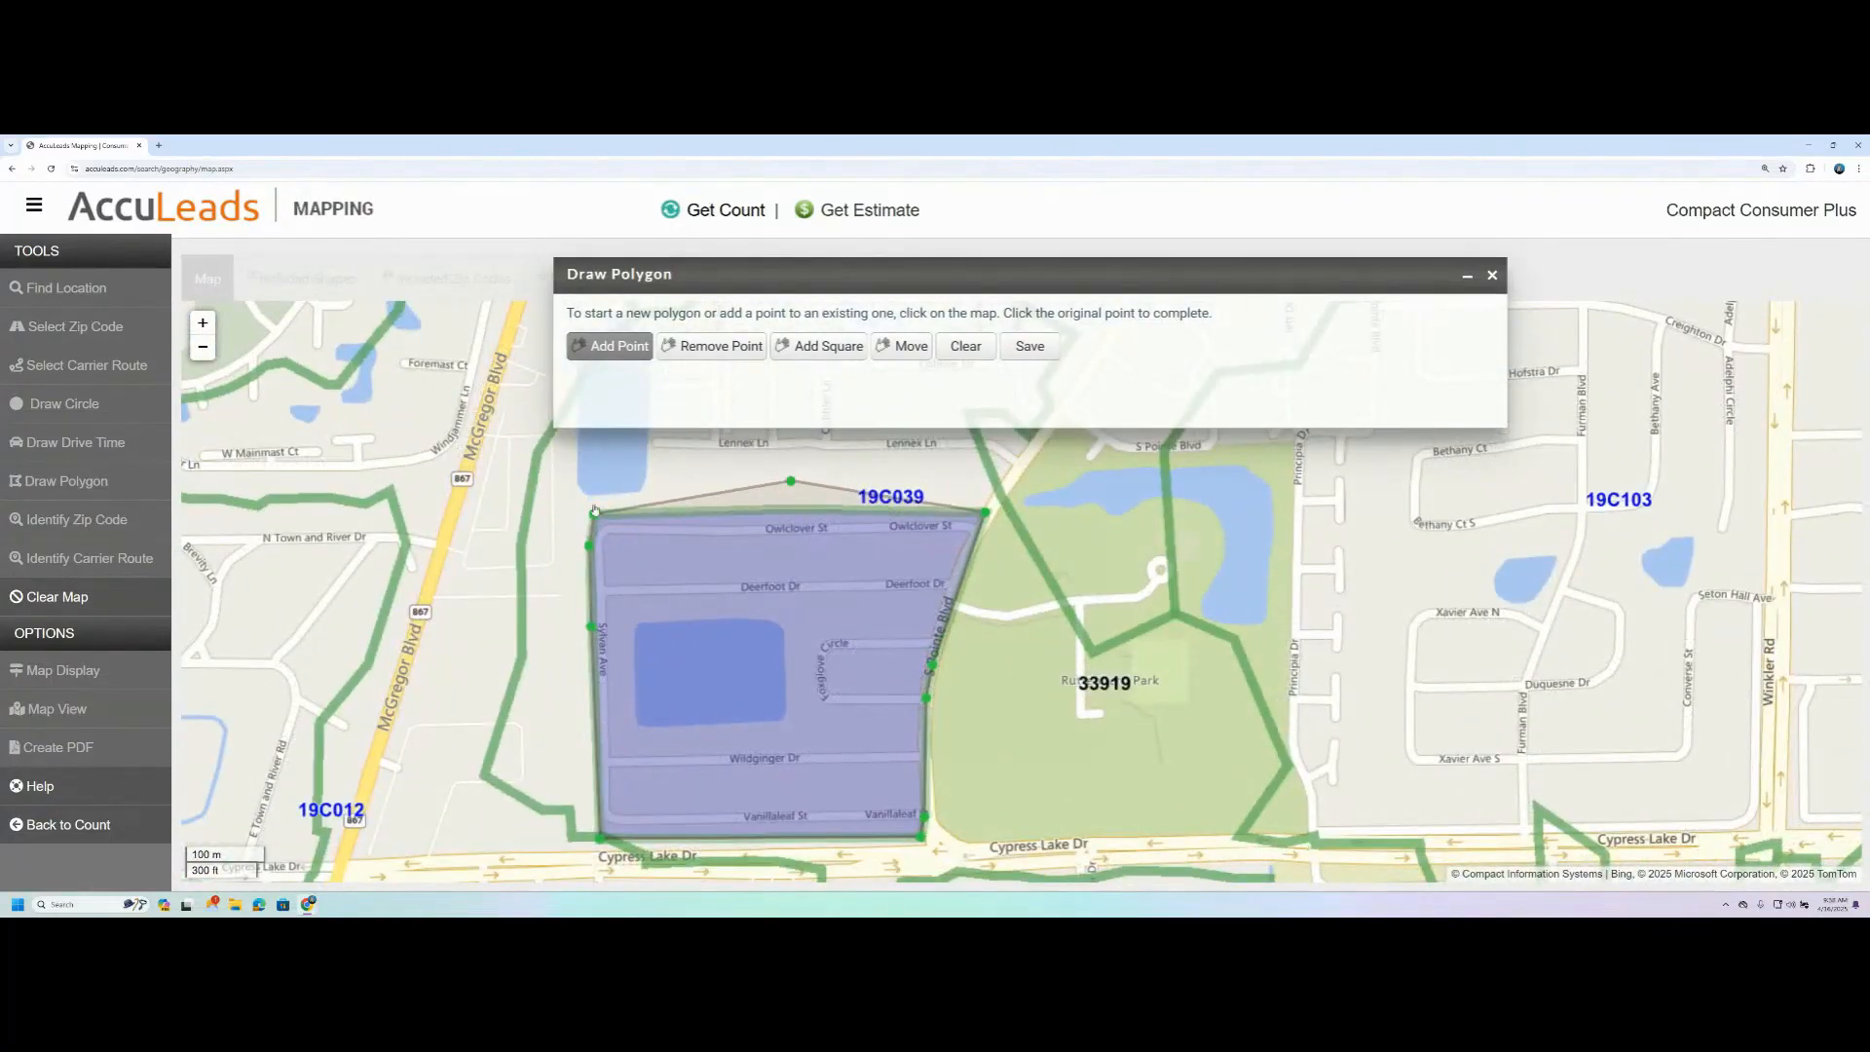
{"action": "left_click_drag", "start_coordinate": [600, 838], "coordinate": [592, 861]}
{"action": "left_click_drag", "start_coordinate": [921, 836], "coordinate": [929, 857]}
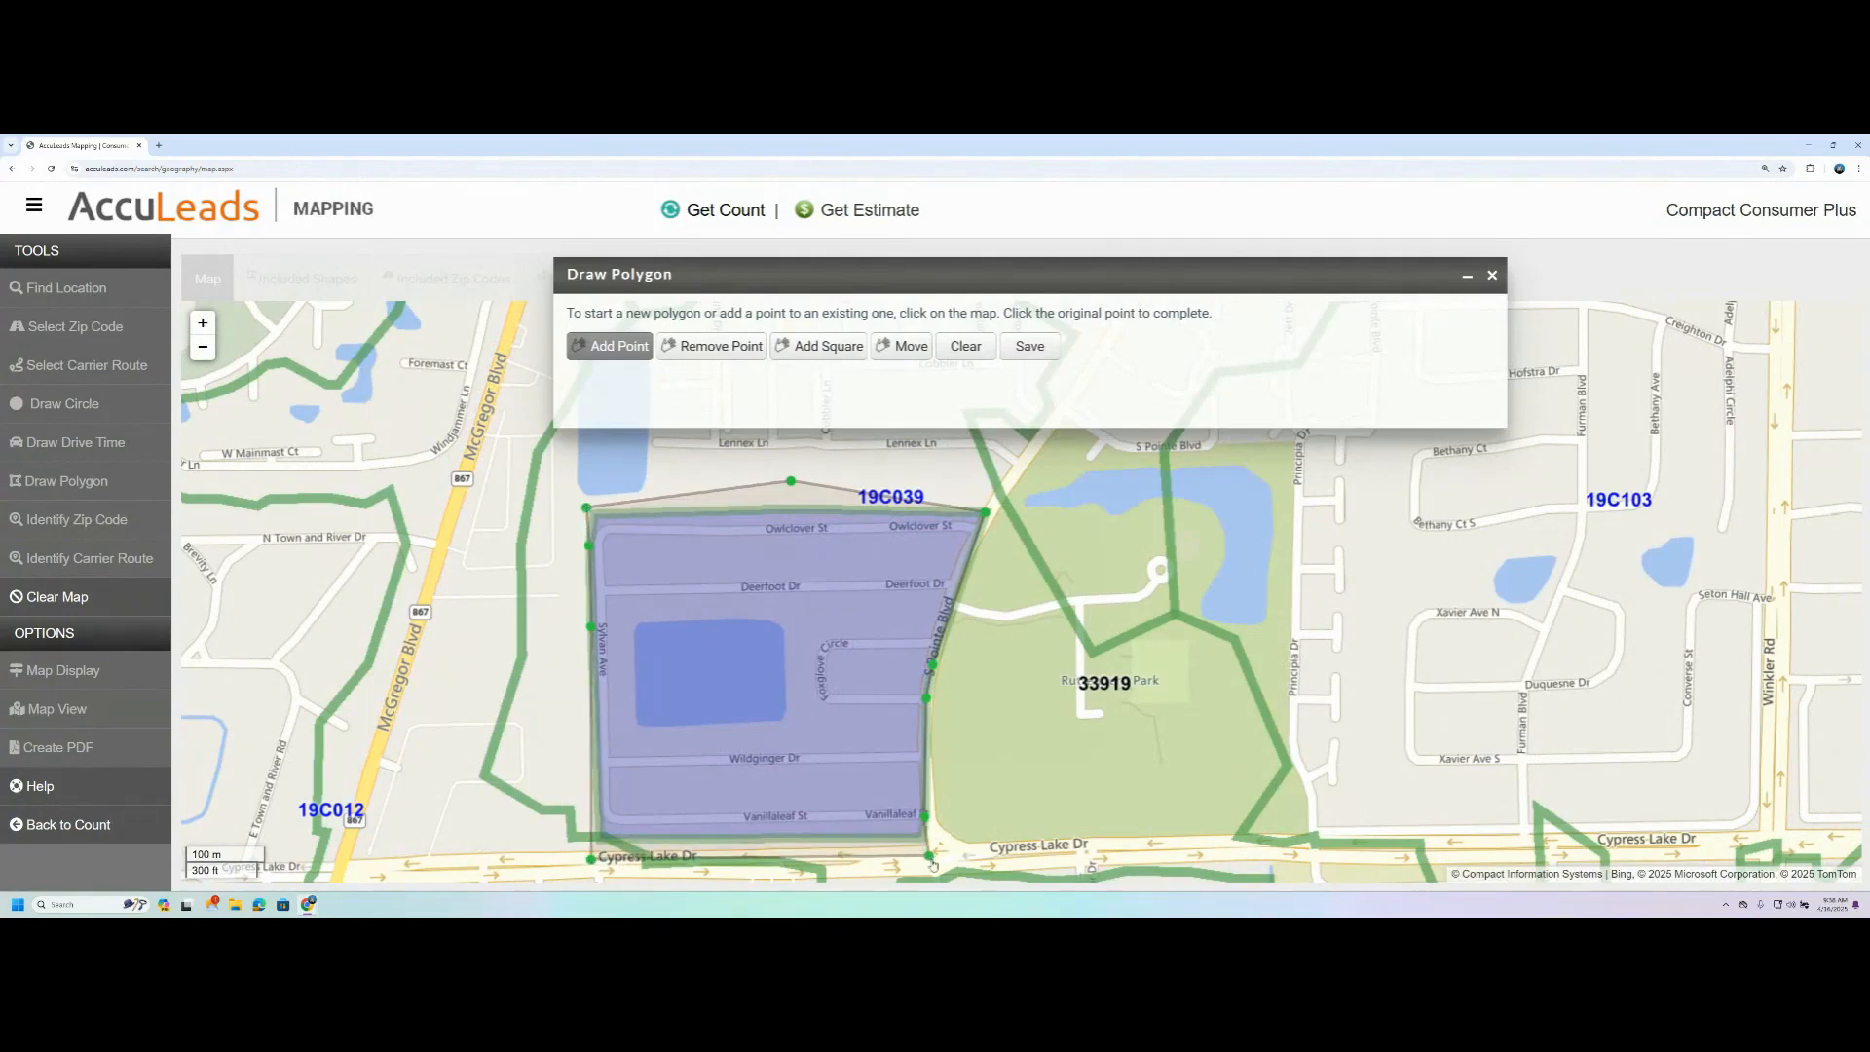
- Save the edited Rutenburg Park polygon and view it within the surrounding area
{"action": "left_click", "coordinate": [1032, 346]}
{"action": "left_click", "coordinate": [869, 338]}
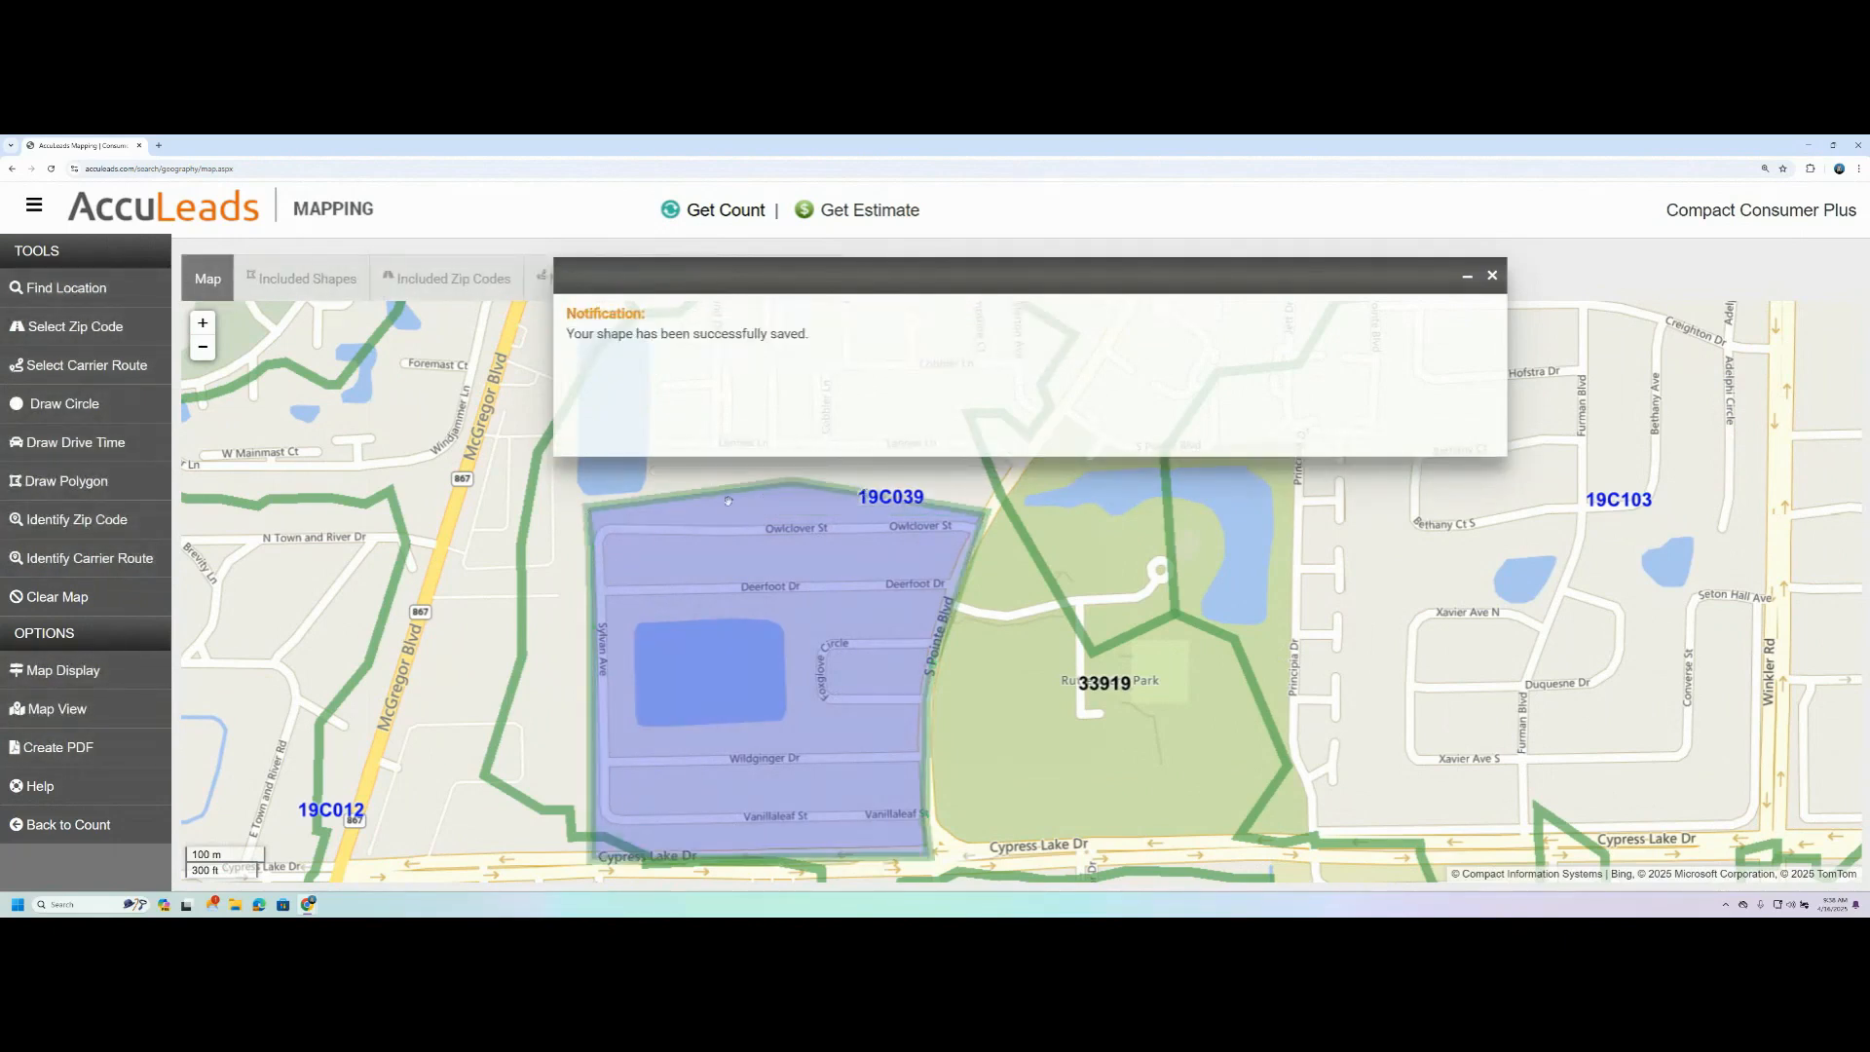
{"action": "scroll", "coordinate": [384, 608], "scroll_direction": "down", "scroll_amount": 1}
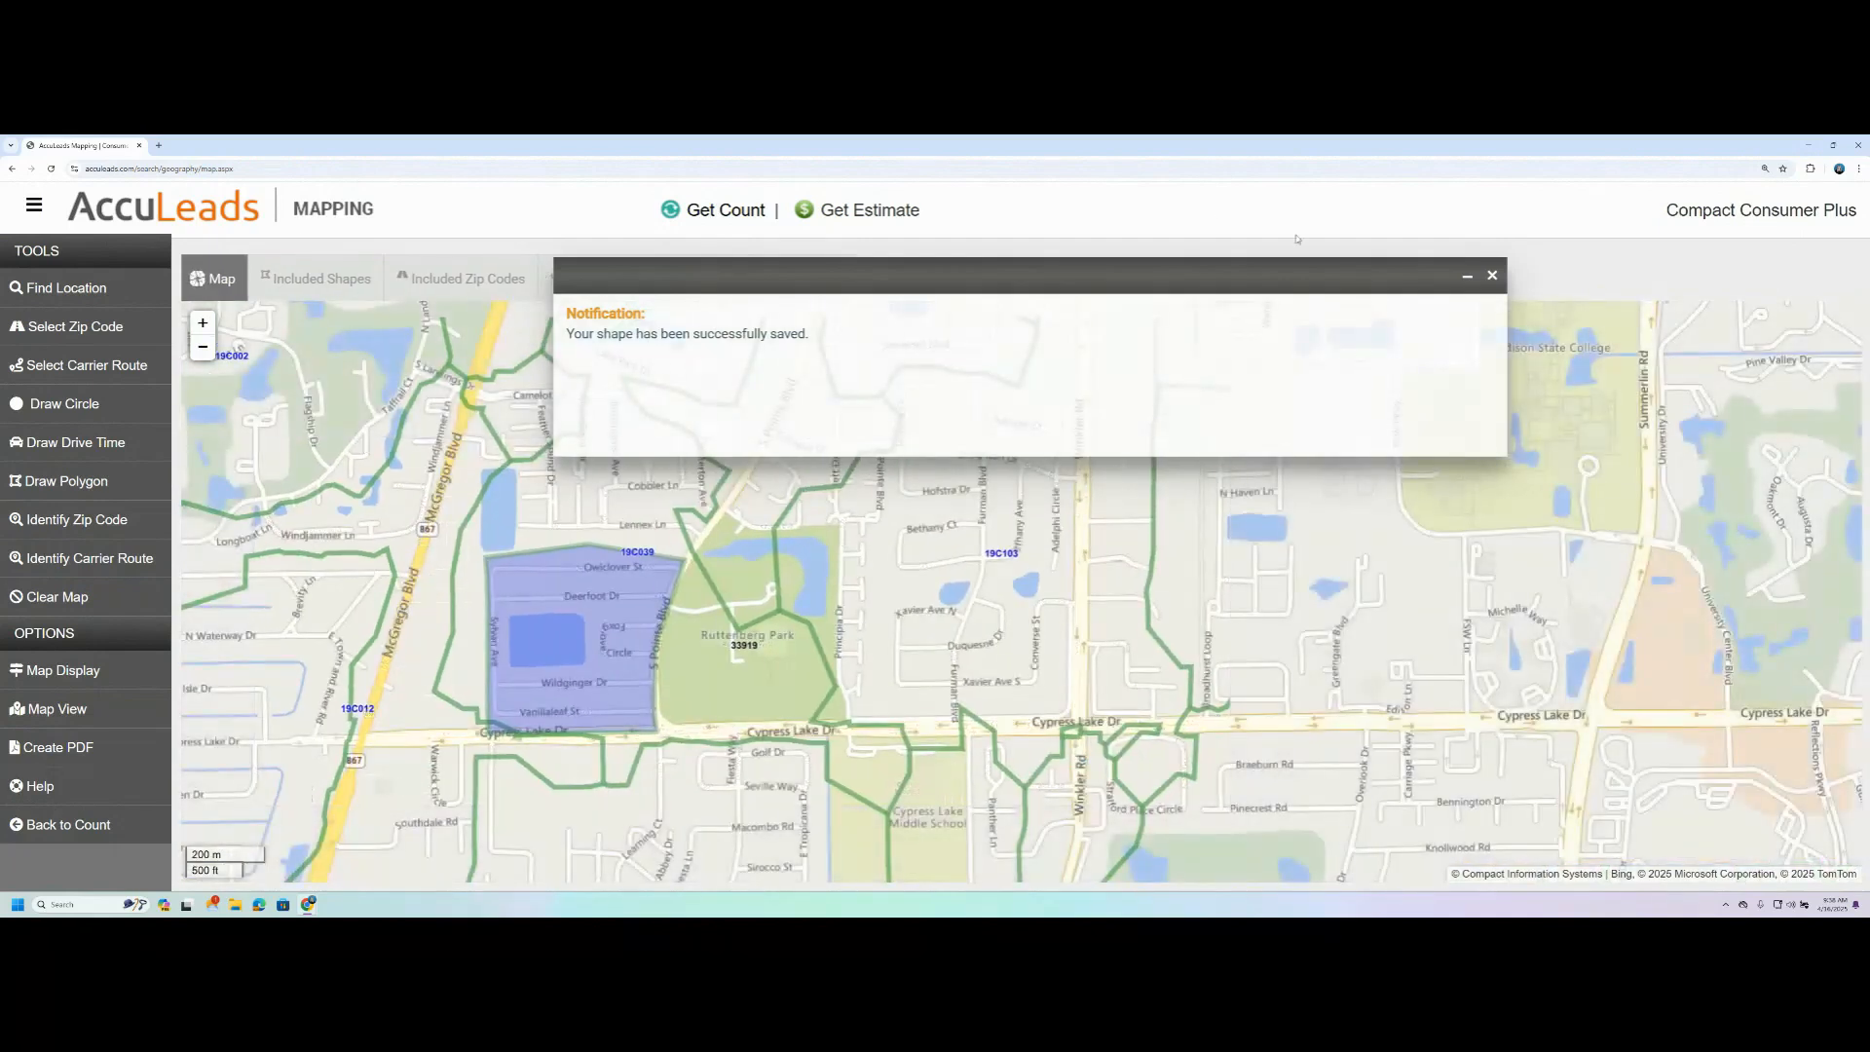
- Dismiss the save notification, check the included zip codes, included carrier routes and saved locations lists, and return to the map
{"action": "left_click", "coordinate": [1491, 275]}
{"action": "left_click", "coordinate": [446, 279]}
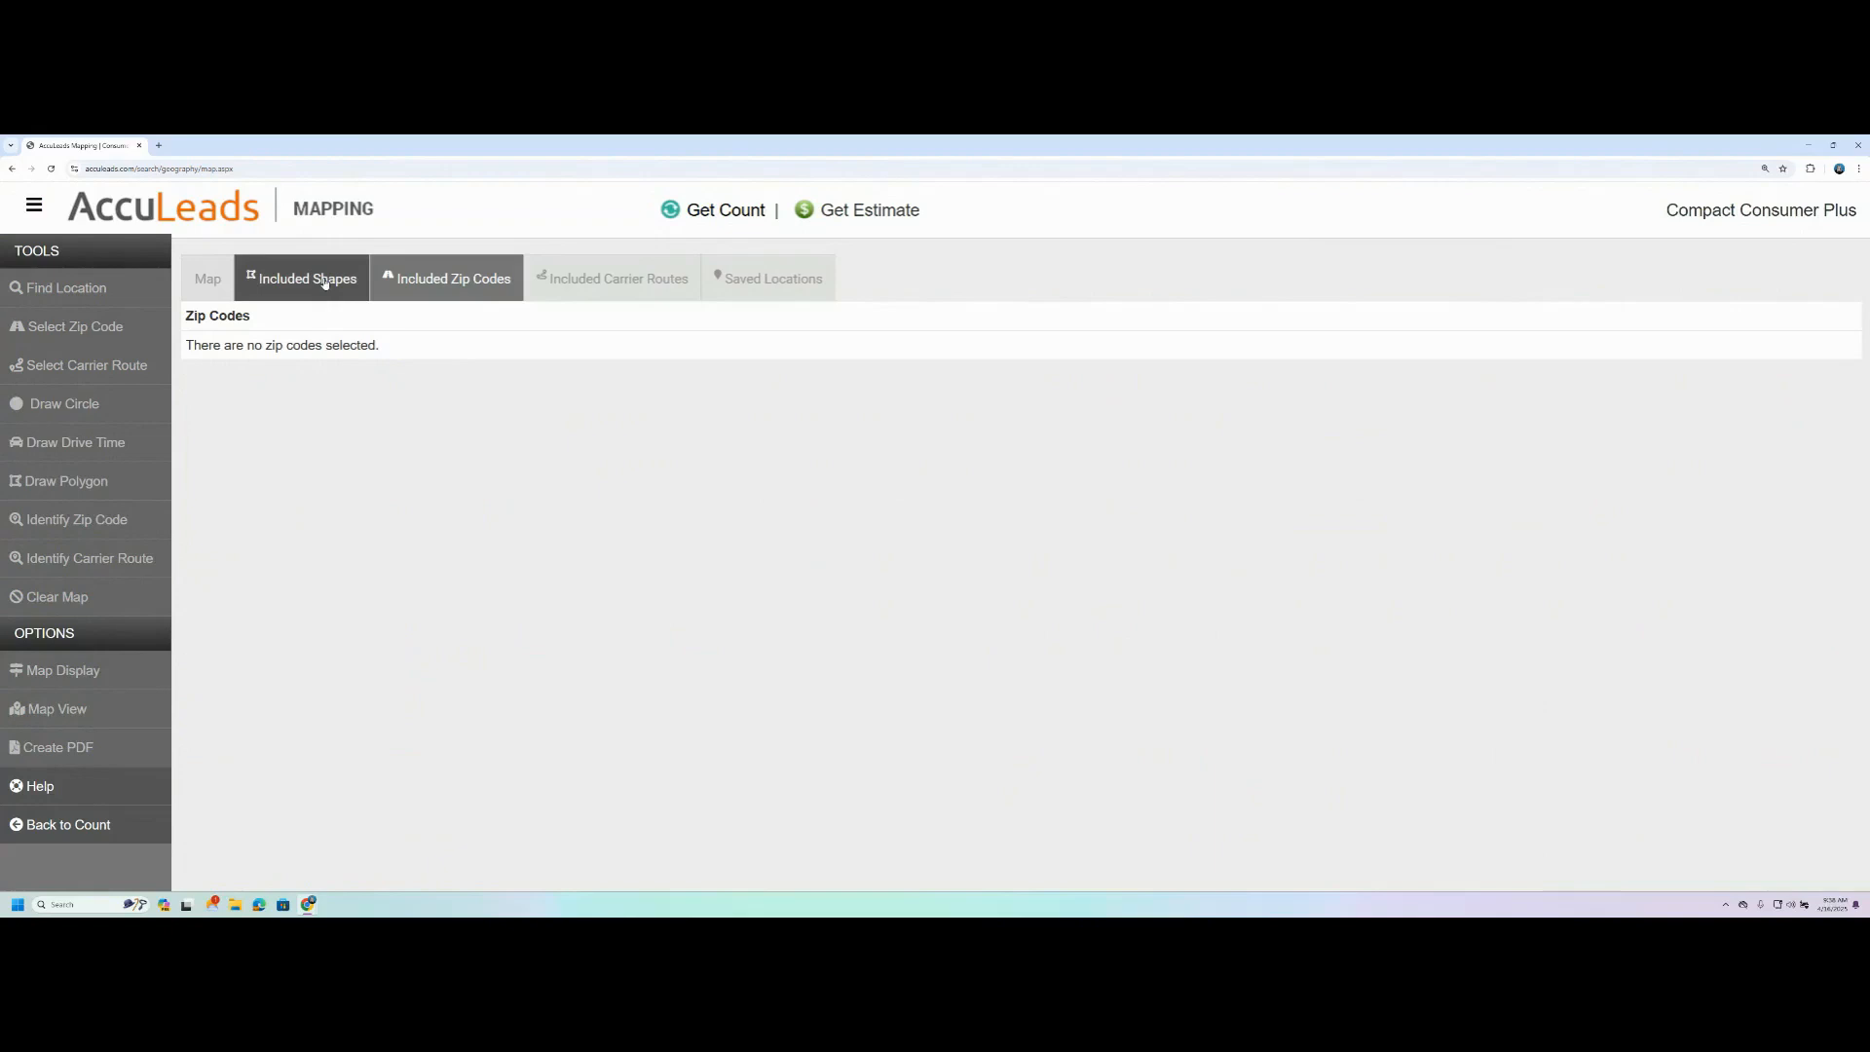
{"action": "left_click", "coordinate": [617, 280]}
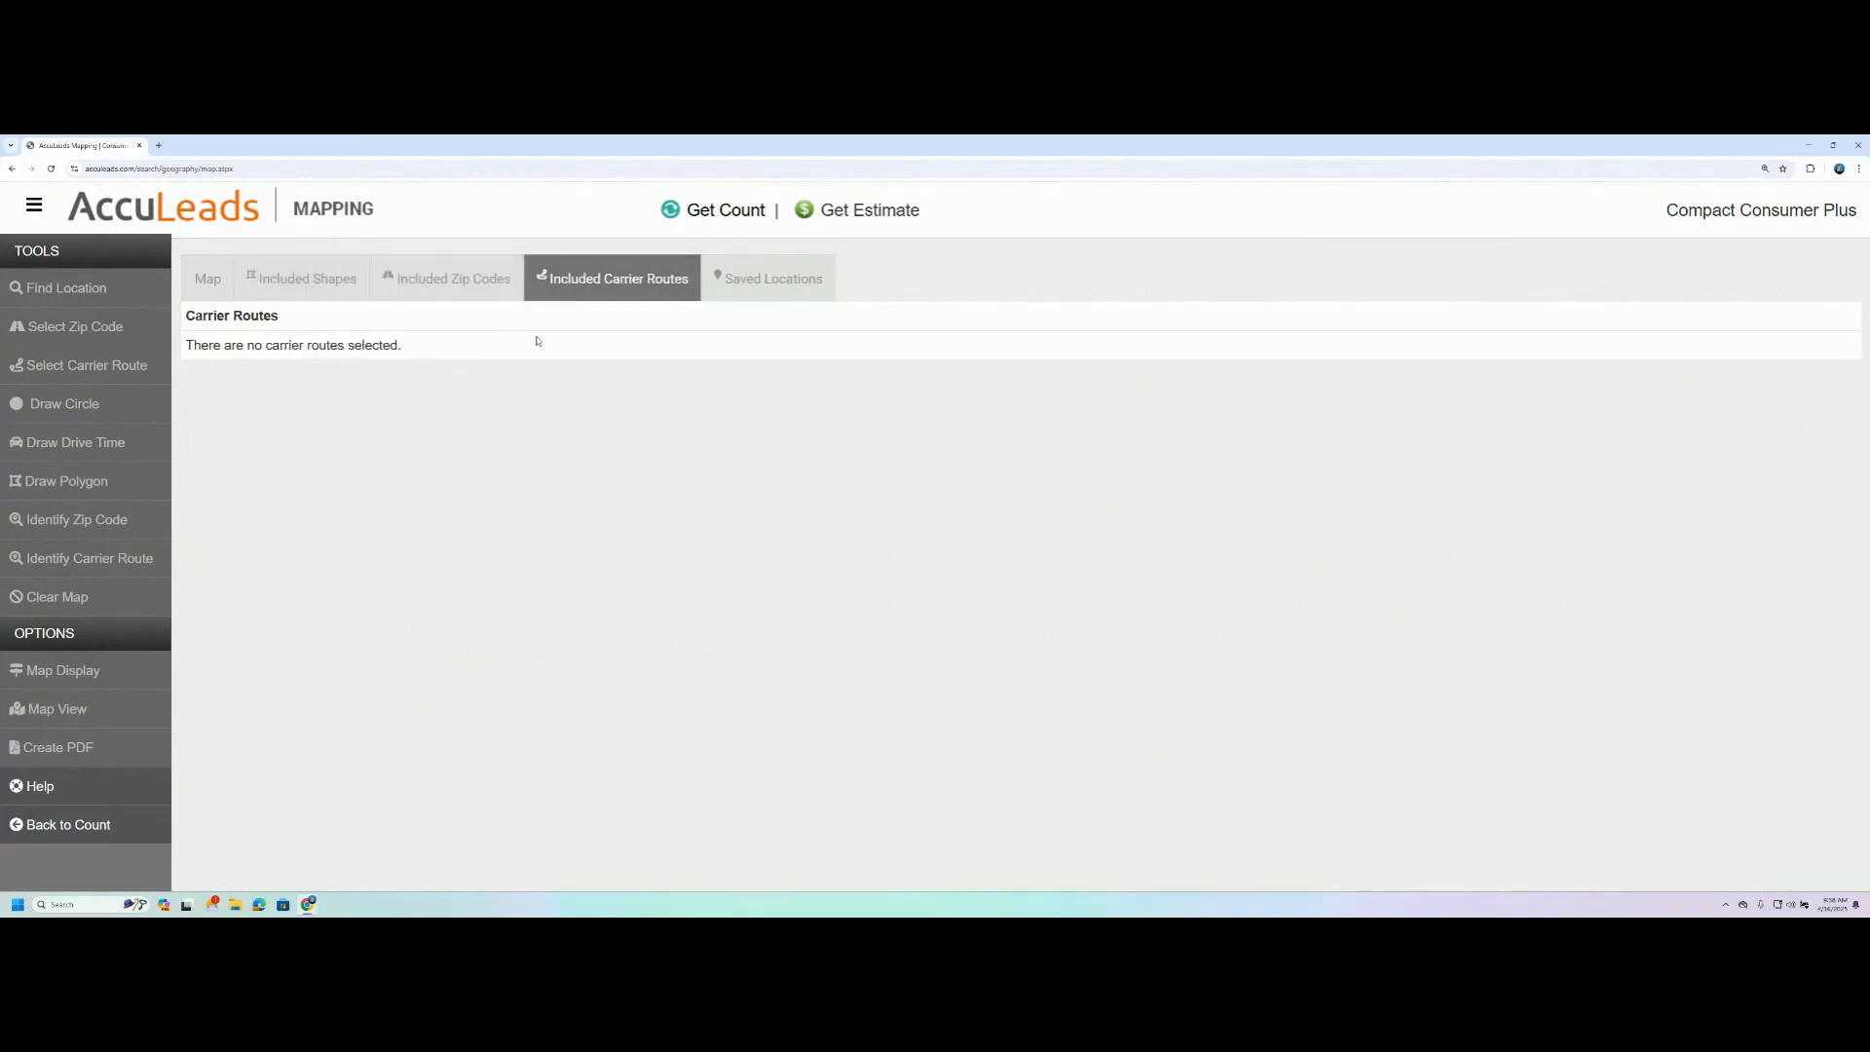
{"action": "left_click", "coordinate": [766, 284]}
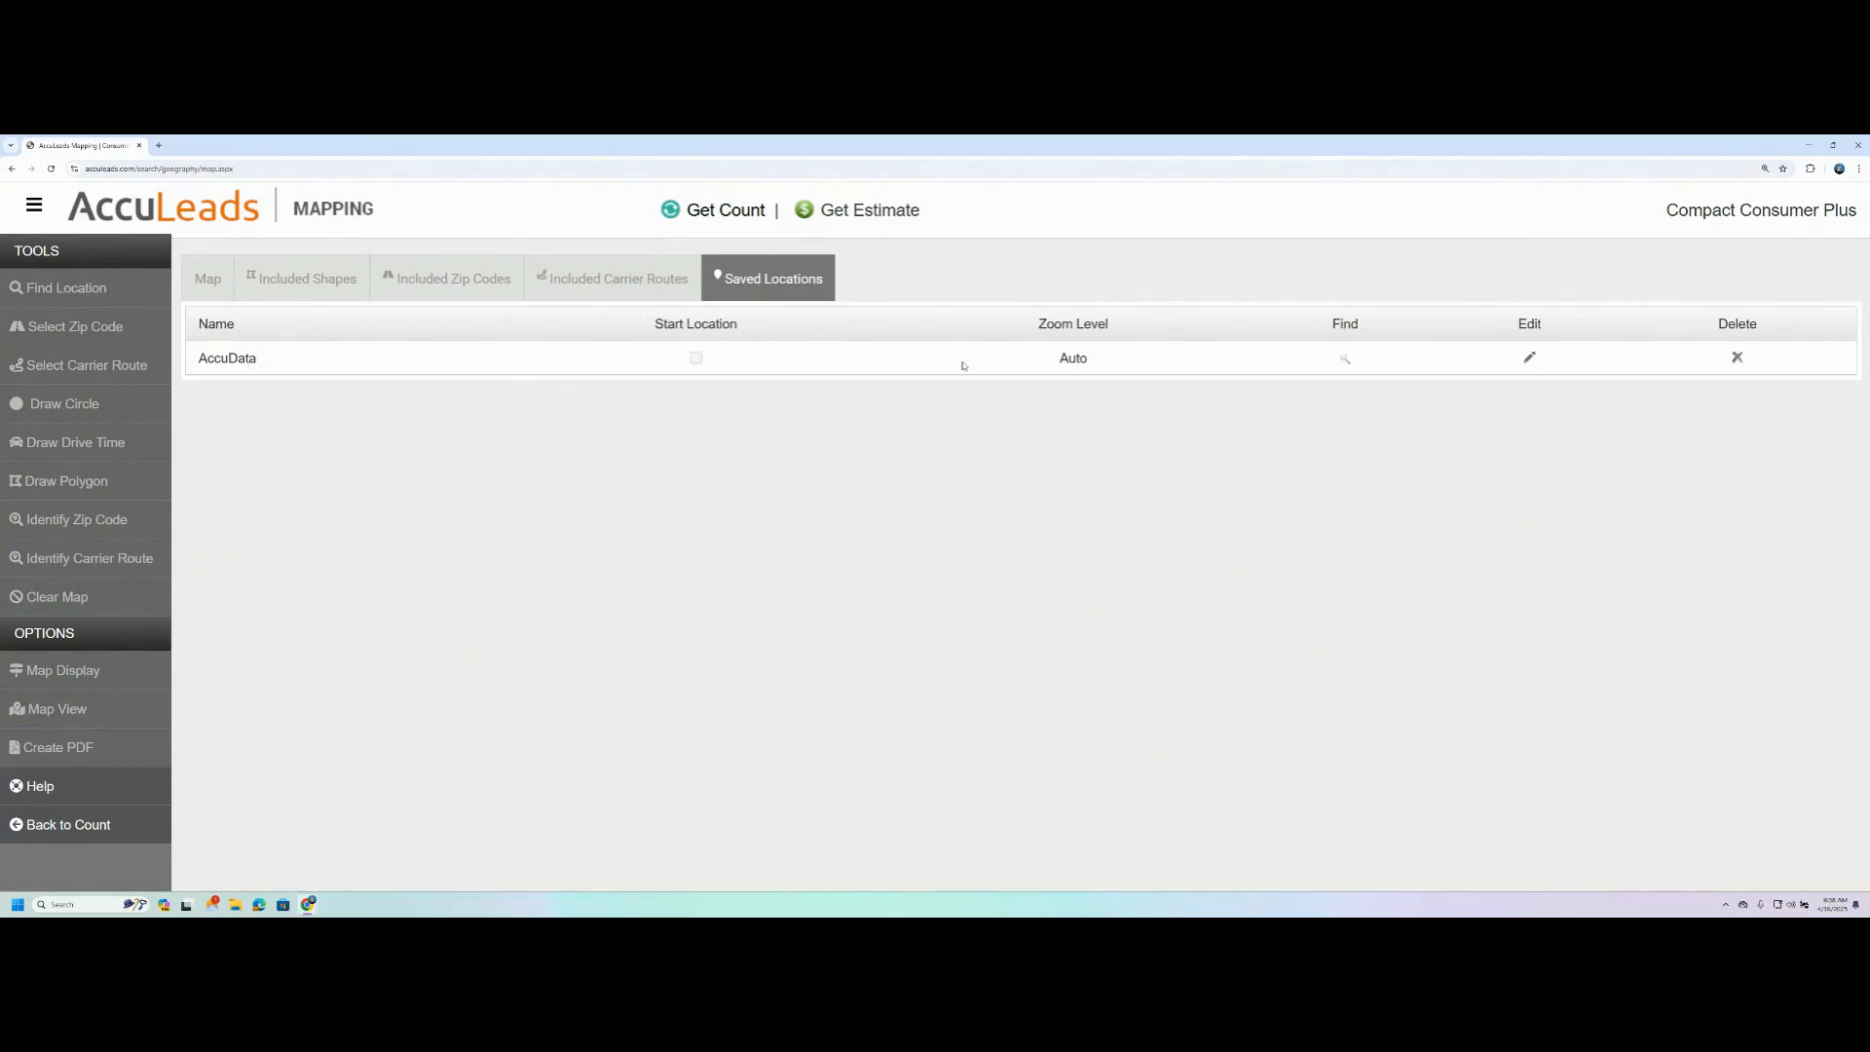
{"action": "left_click", "coordinate": [202, 285]}
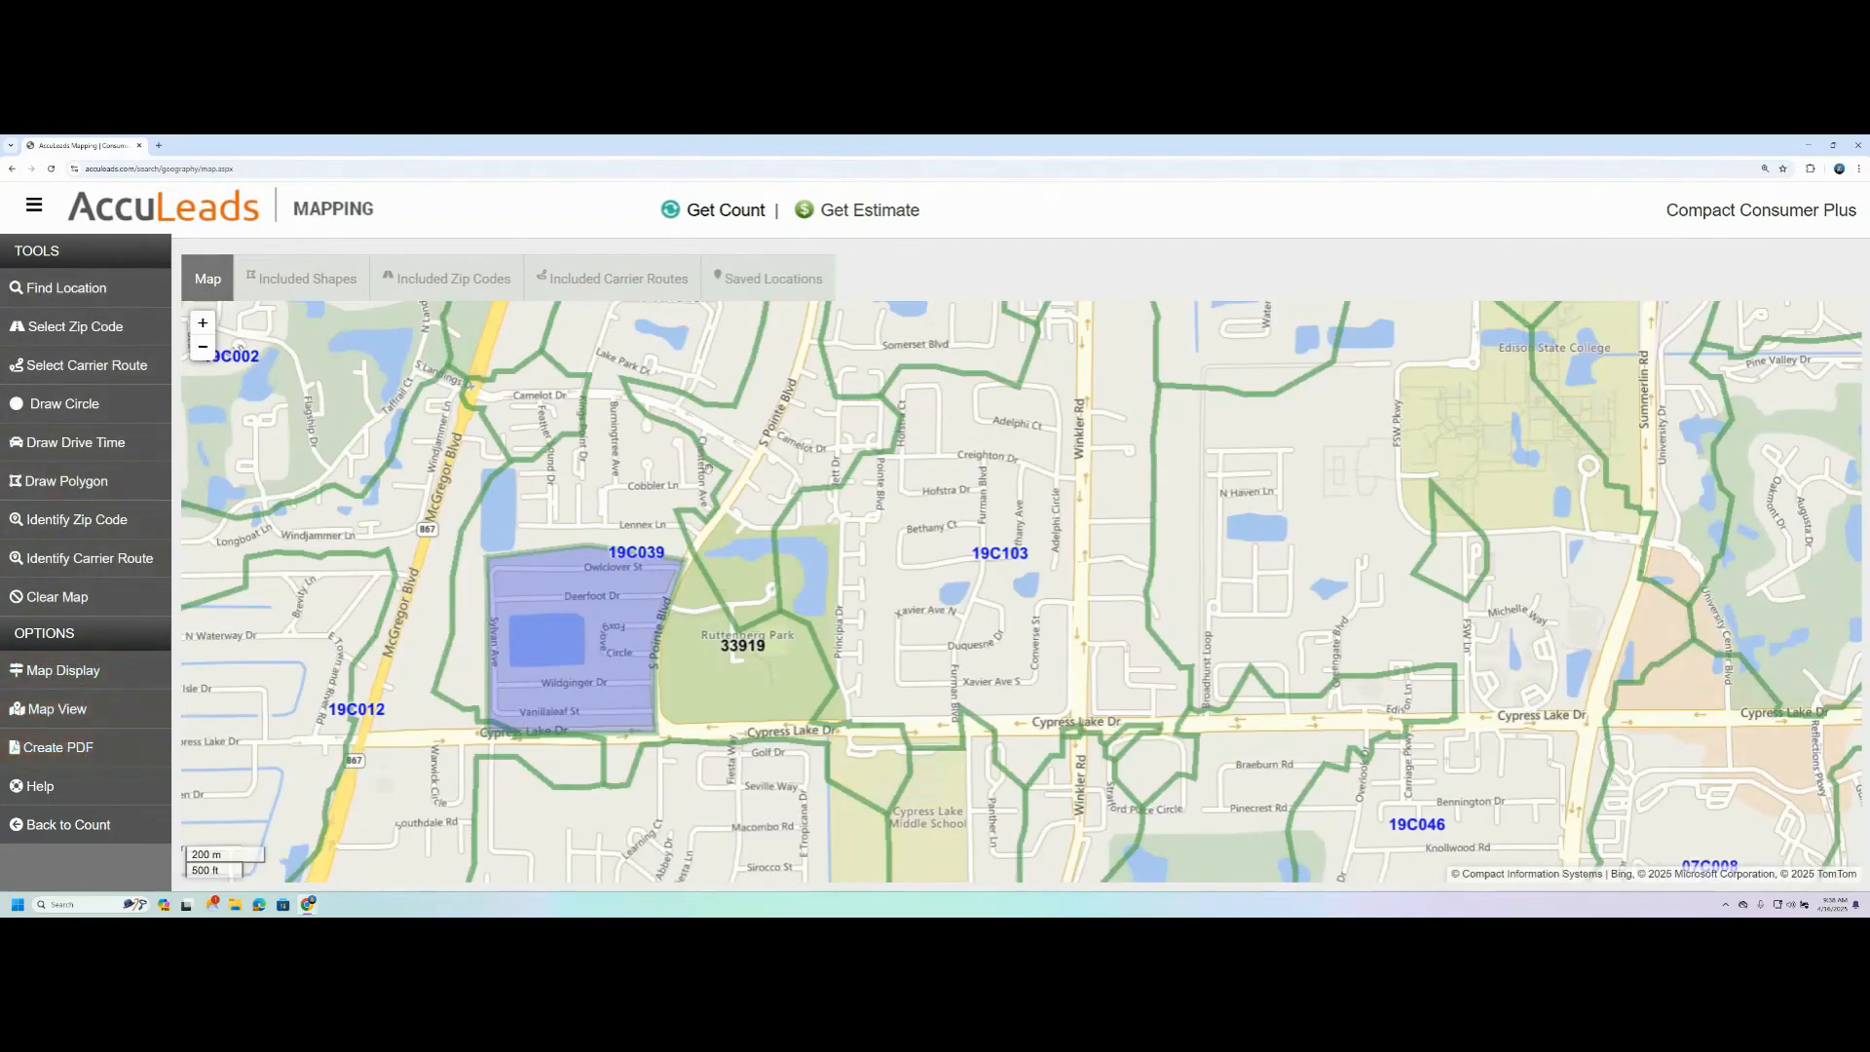
- Export the map as a PDF with the Auto Size setting, view the generated file, and close both it and the export dialog
{"action": "left_click", "coordinate": [79, 748]}
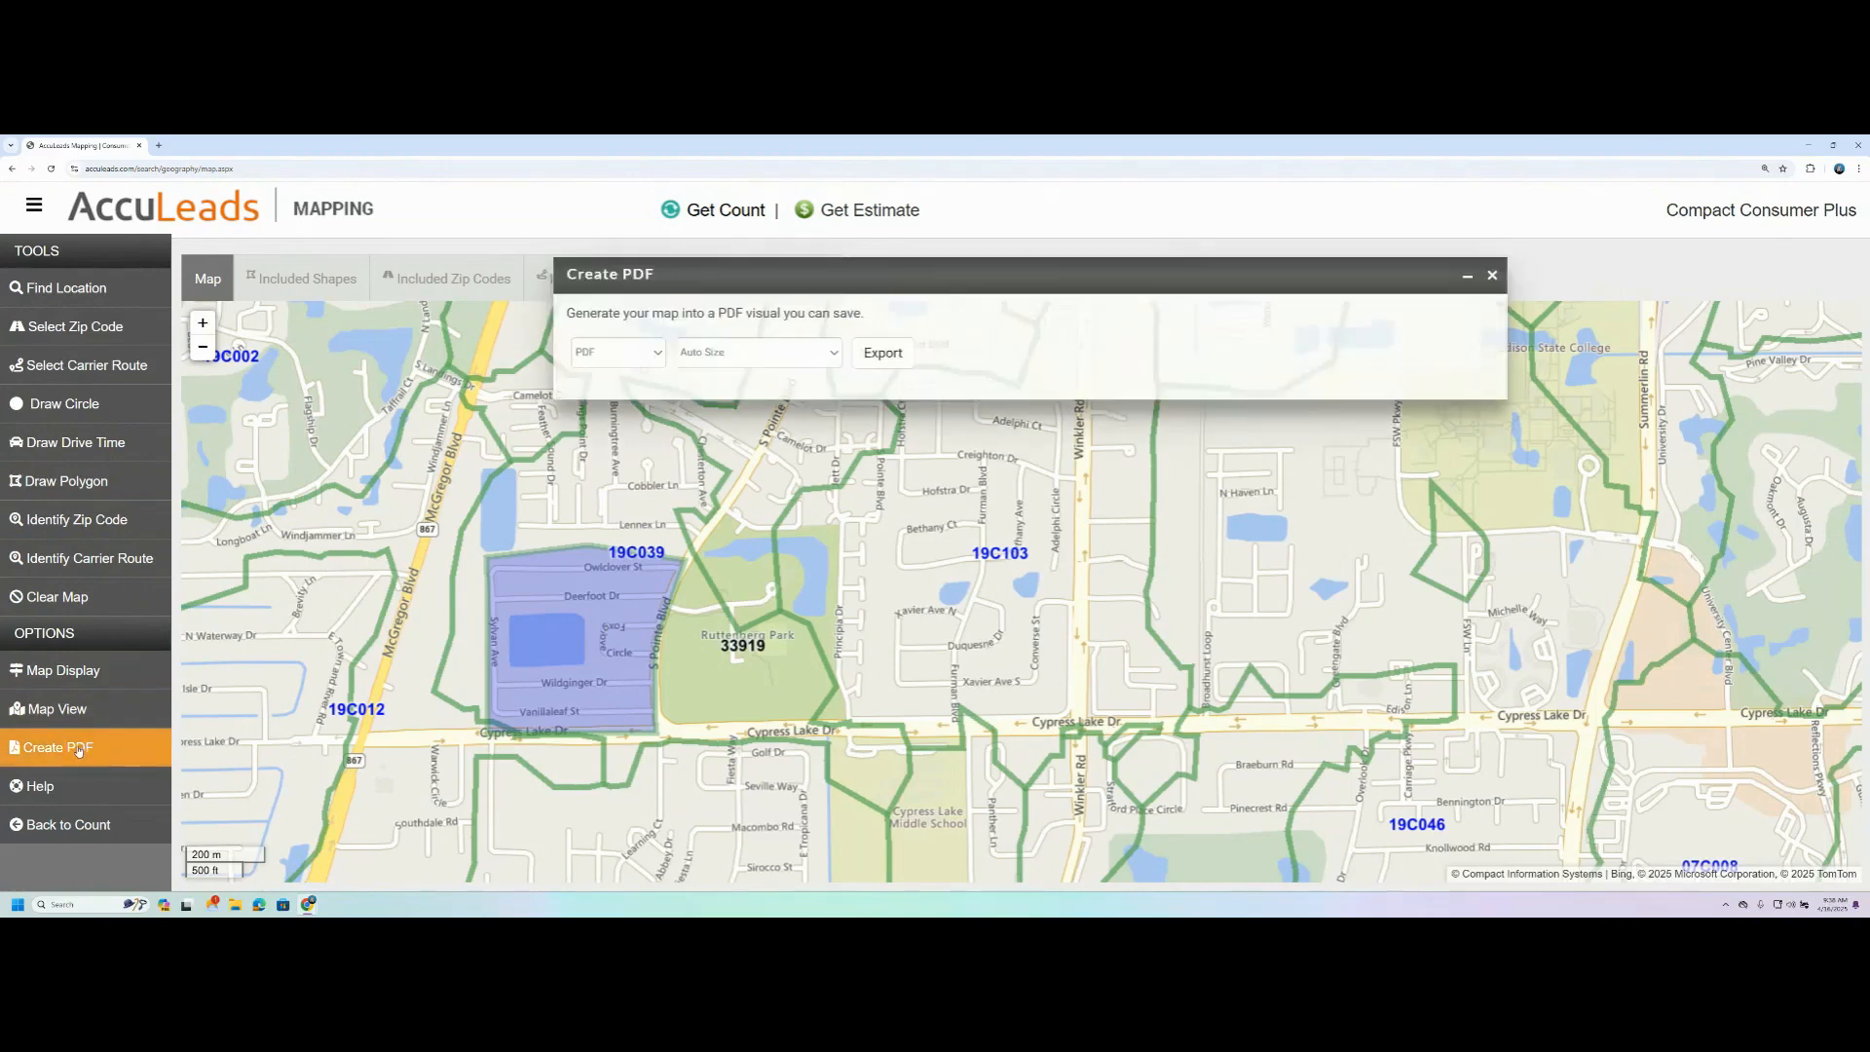
{"action": "left_click", "coordinate": [881, 356]}
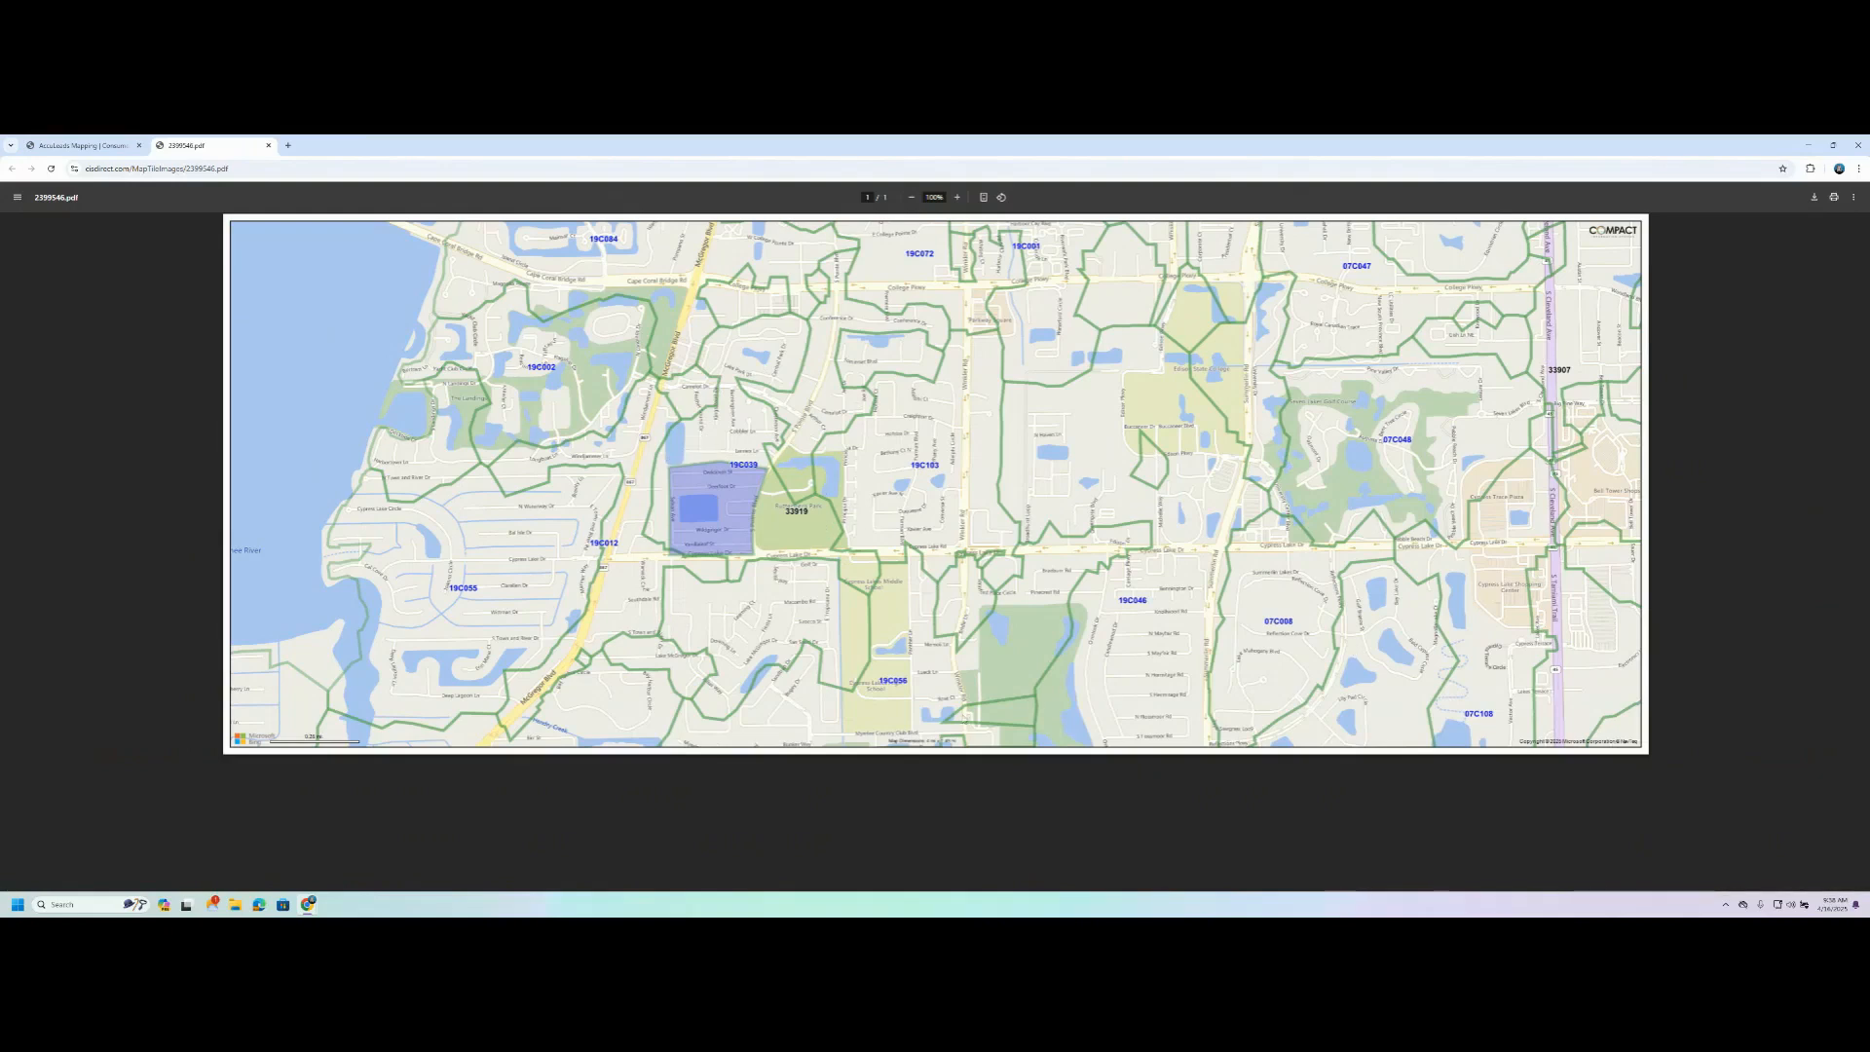
{"action": "left_click", "coordinate": [268, 145]}
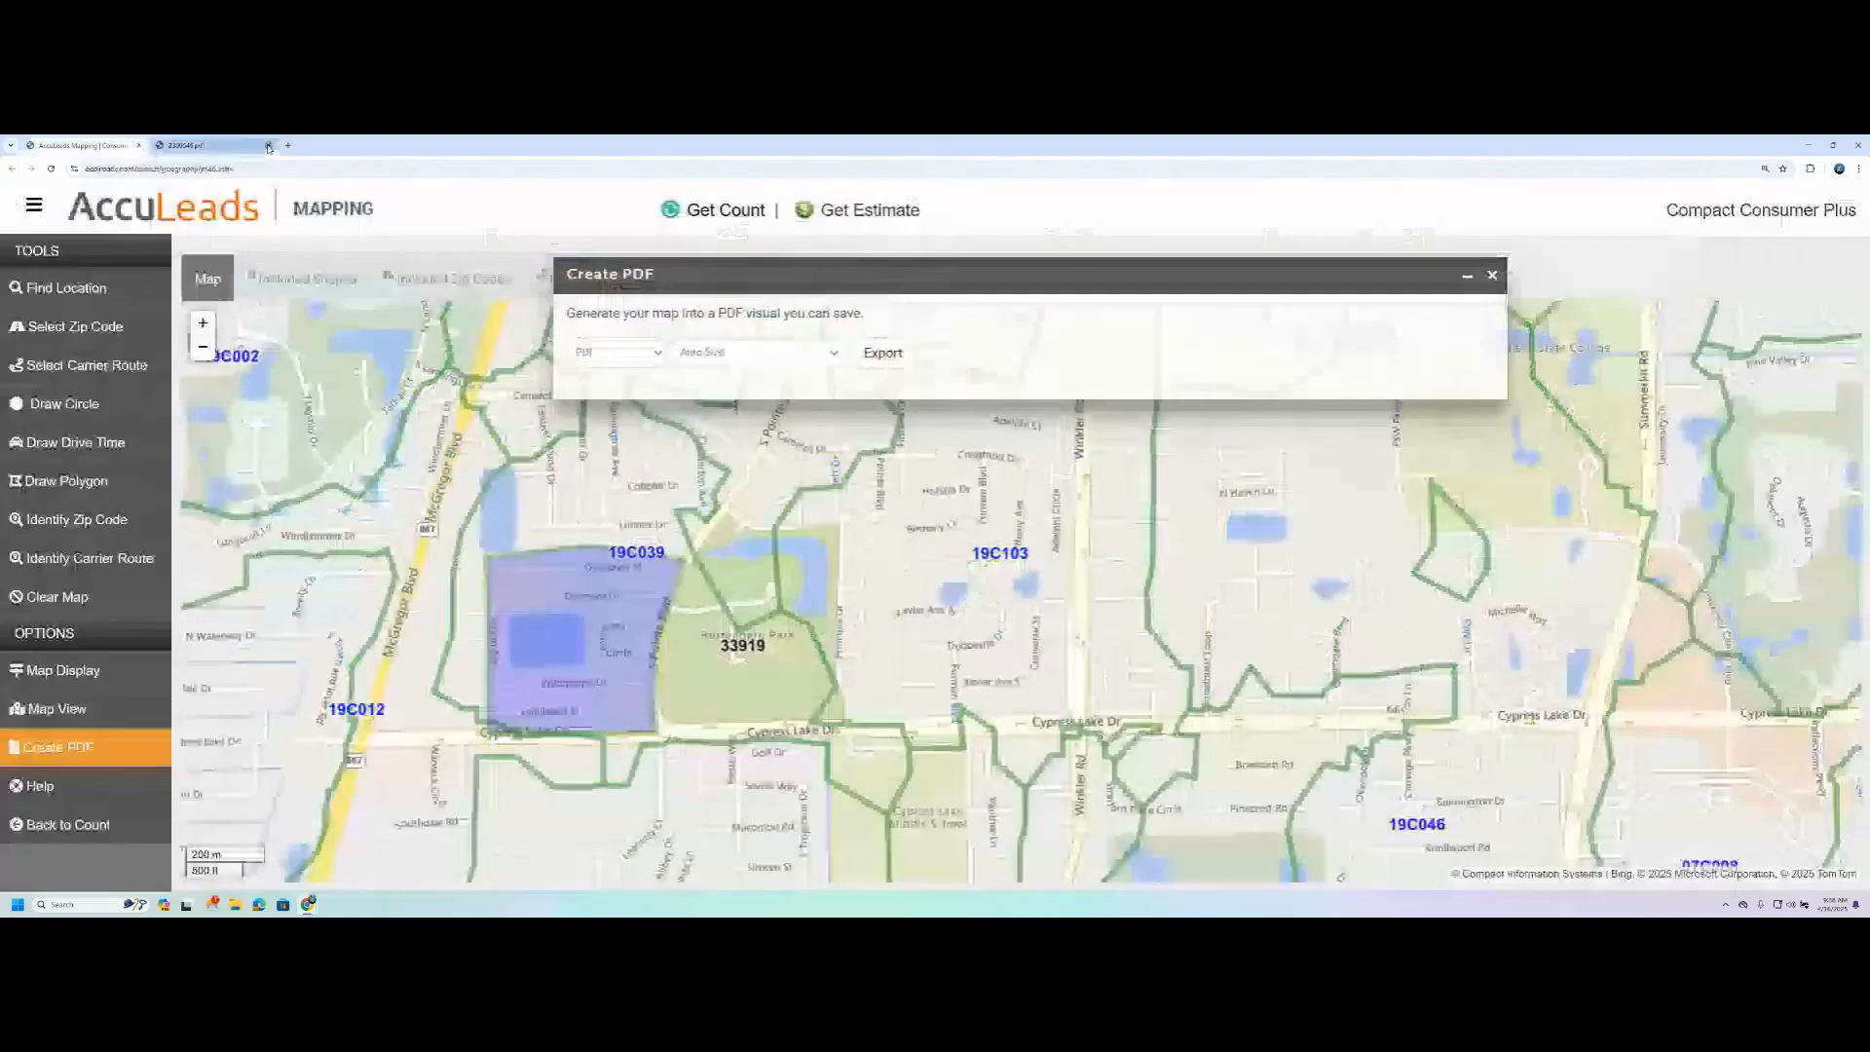
{"action": "left_click", "coordinate": [1491, 274]}
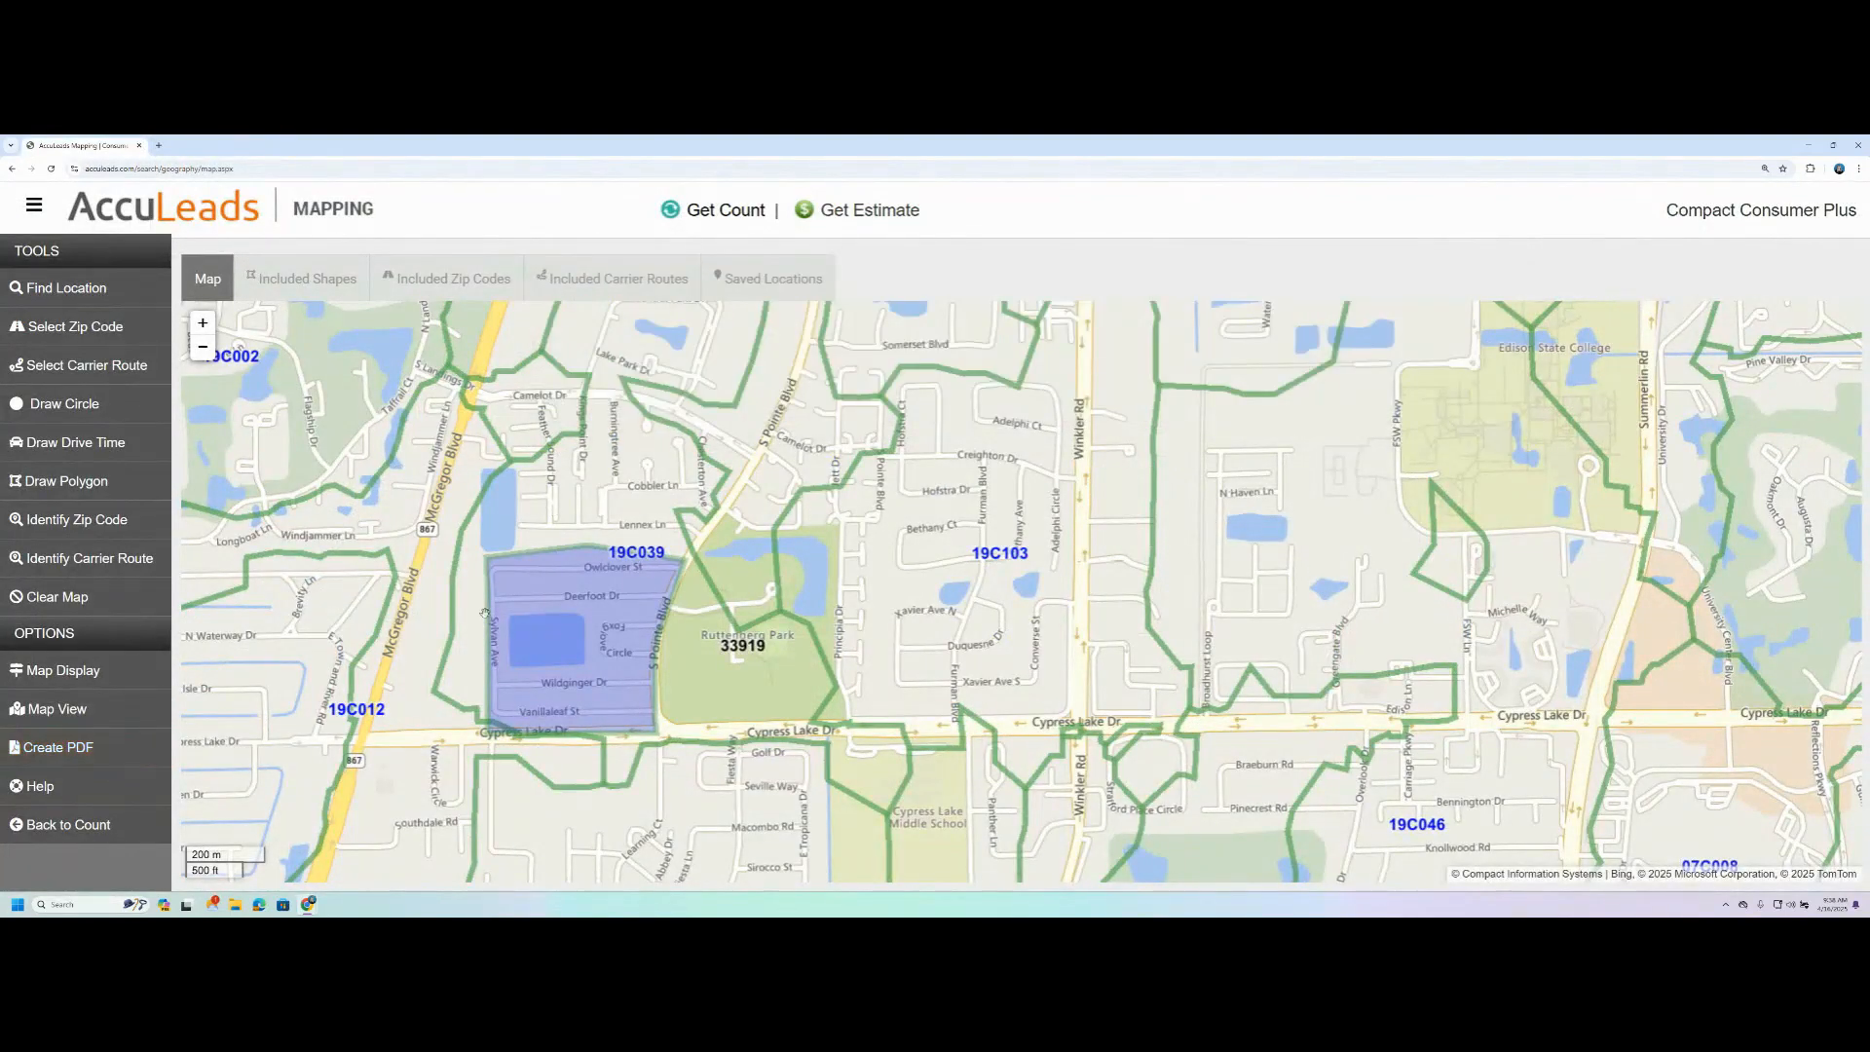
- Leave the mapping tool for the count page and get the record count for the Rutenburg Park shape
{"action": "scroll", "coordinate": [377, 688], "scroll_direction": "down", "scroll_amount": 2}
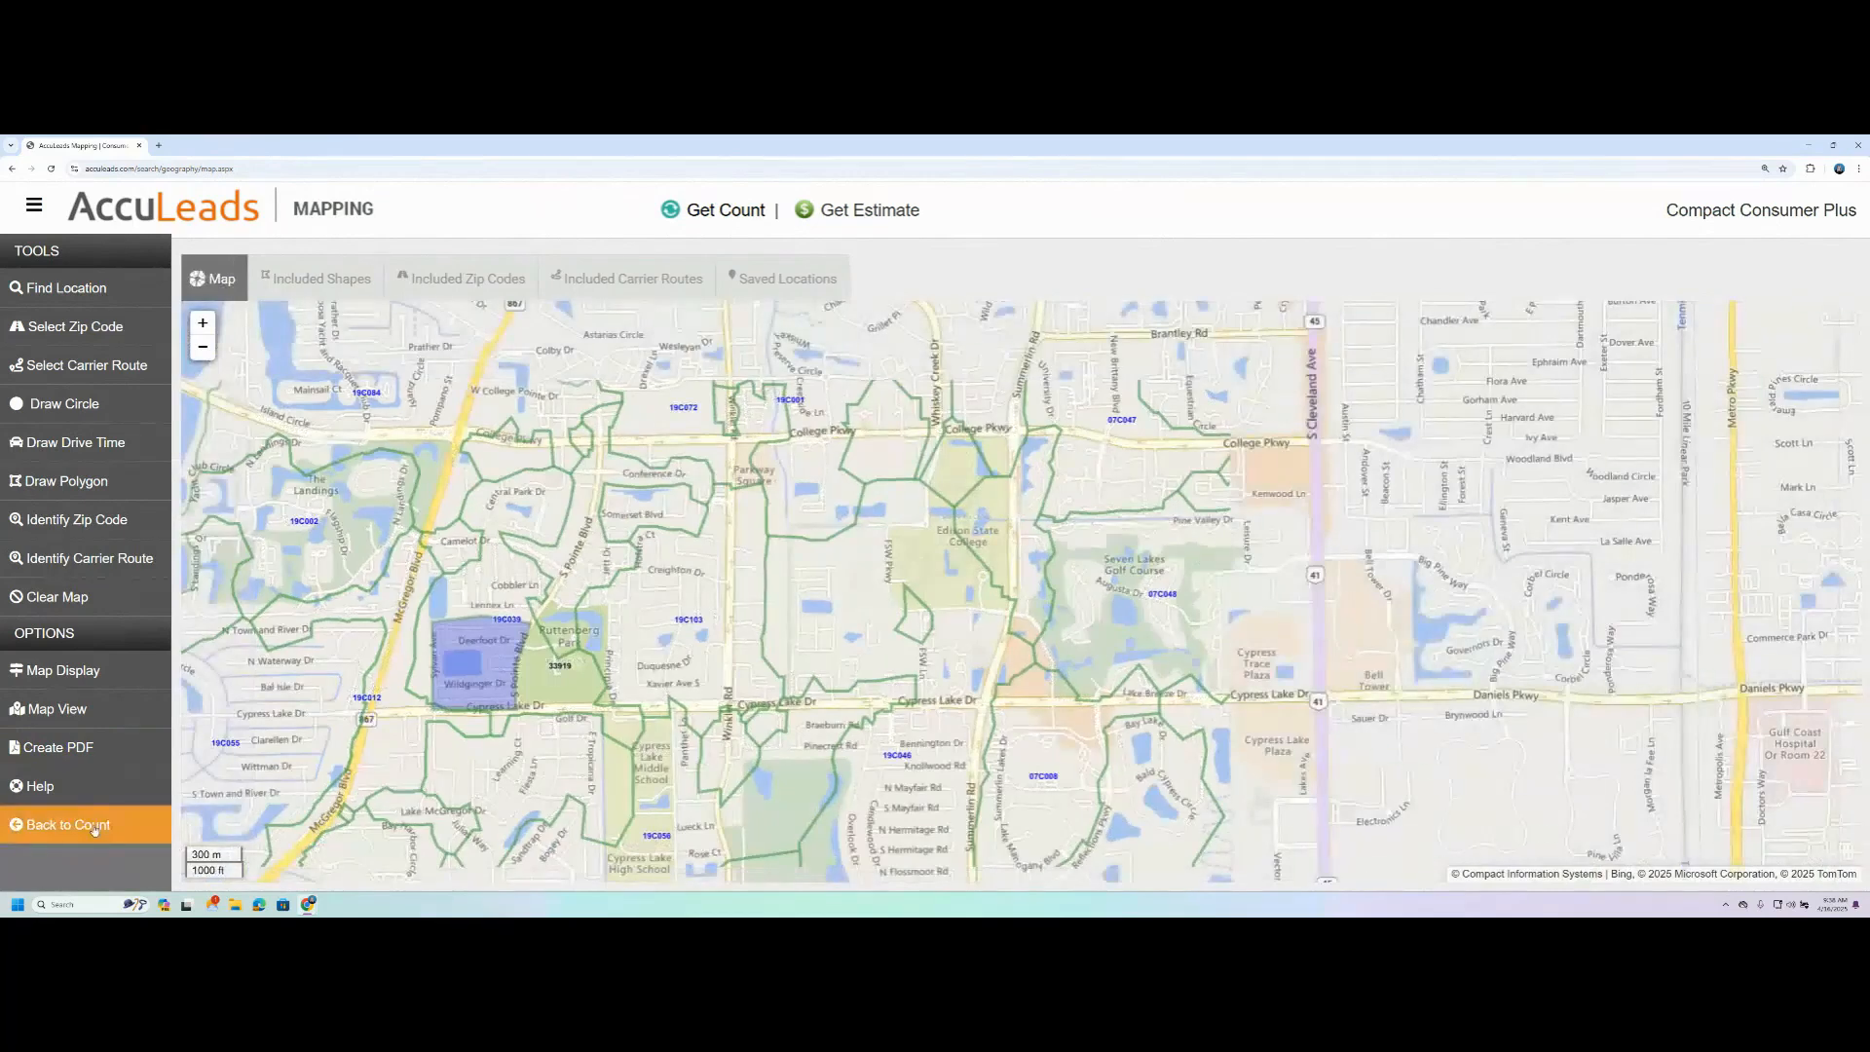
{"action": "left_click", "coordinate": [95, 827]}
{"action": "scroll", "coordinate": [312, 653], "scroll_direction": "down", "scroll_amount": 2}
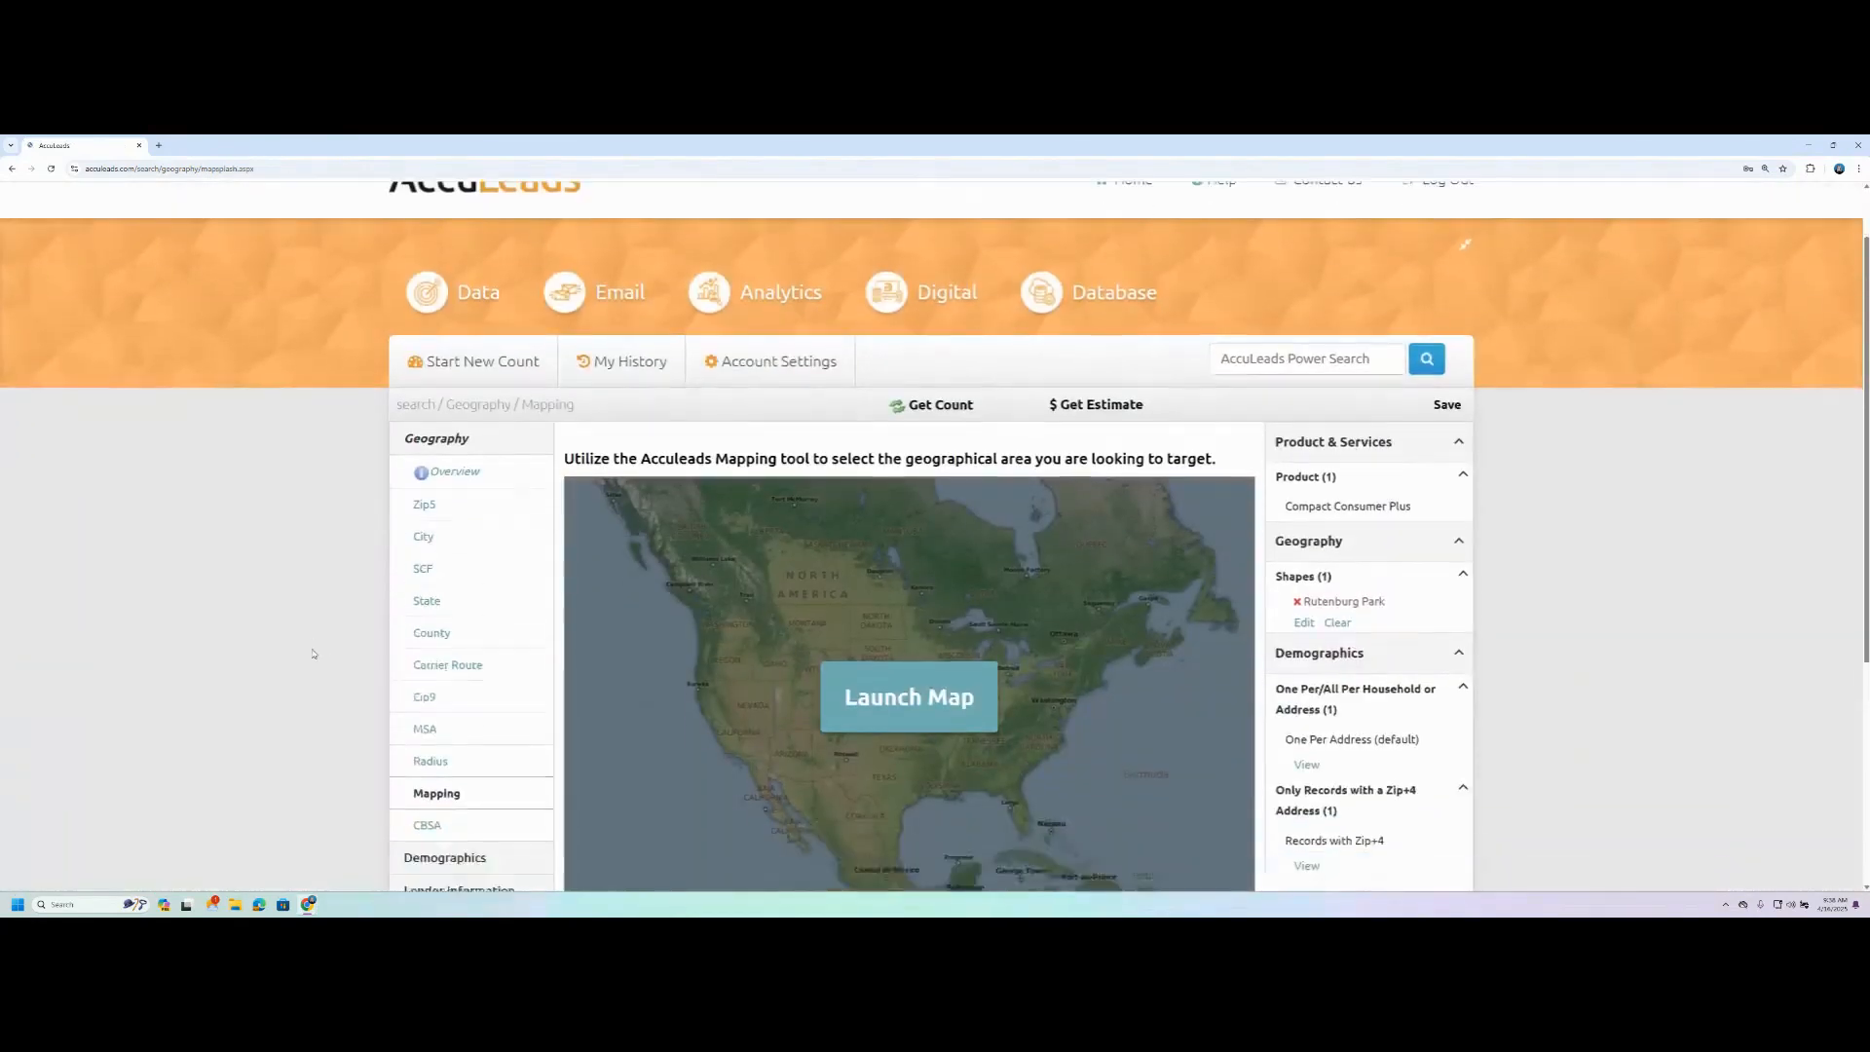
{"action": "scroll", "coordinate": [312, 654], "scroll_direction": "down", "scroll_amount": 1}
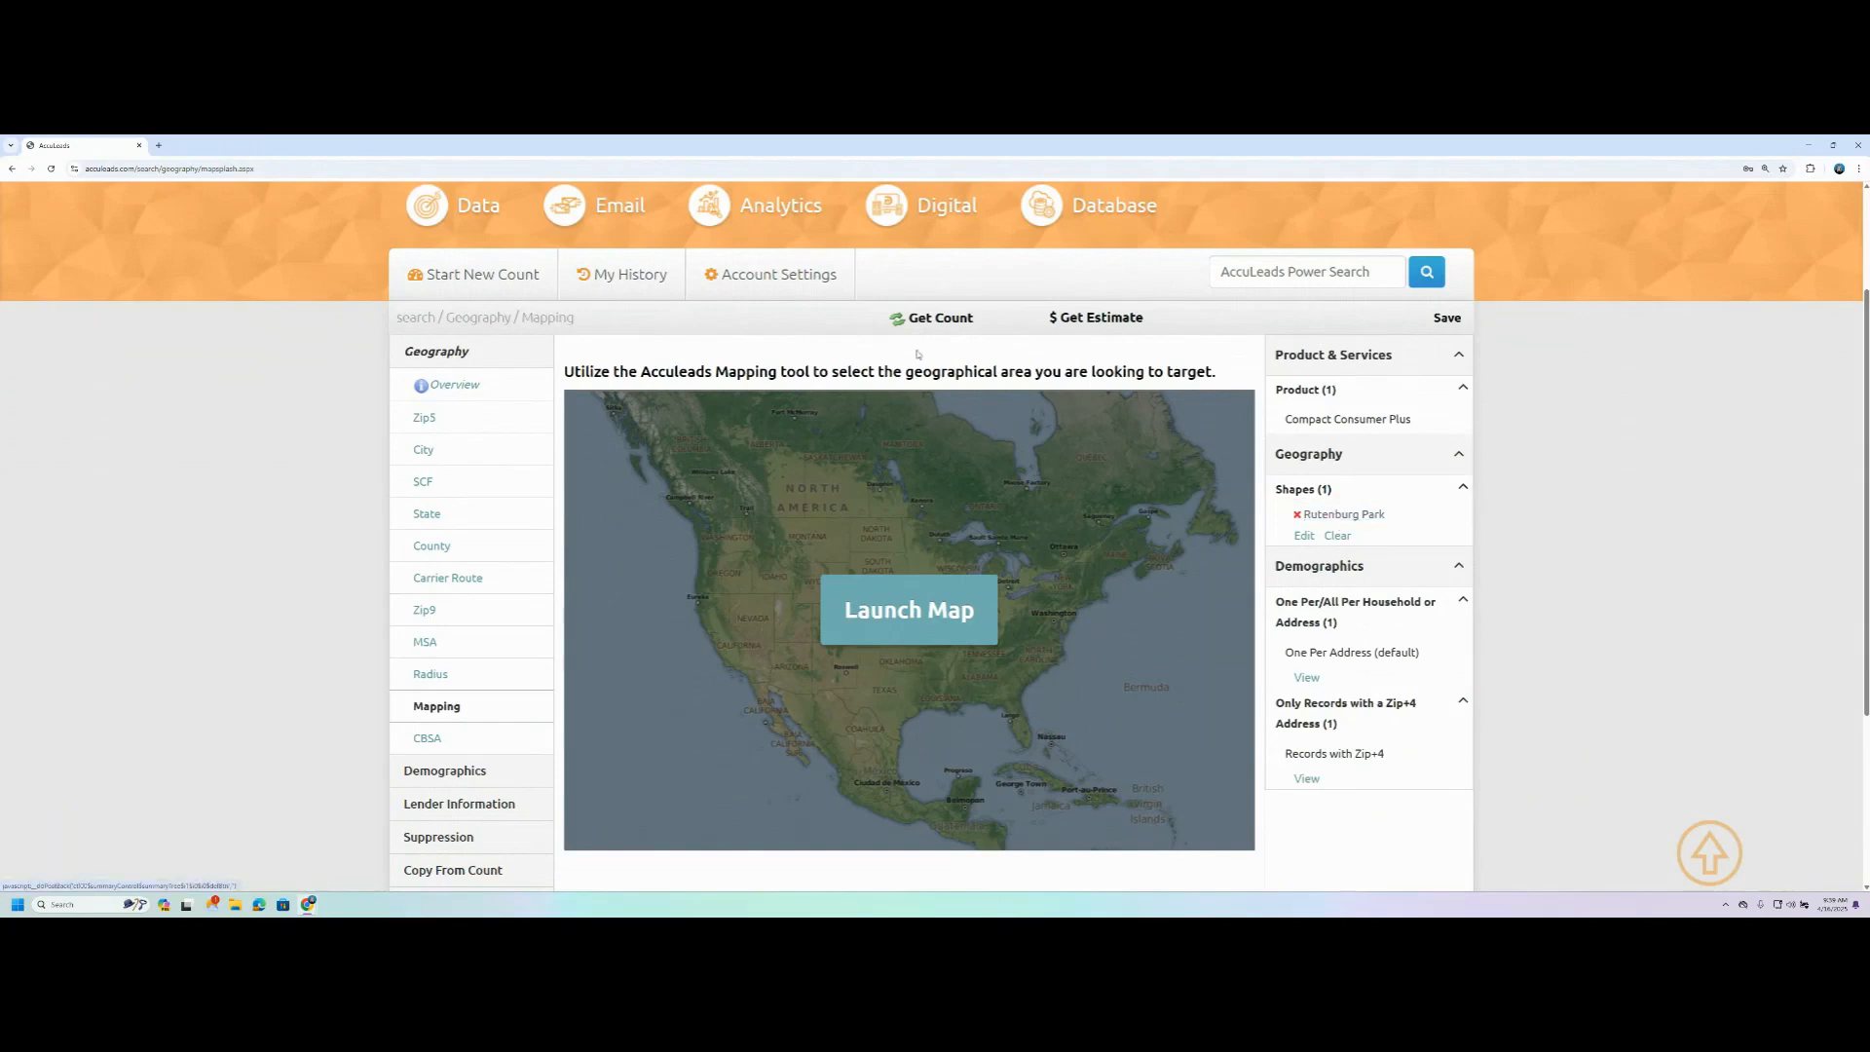
{"action": "left_click", "coordinate": [930, 318]}
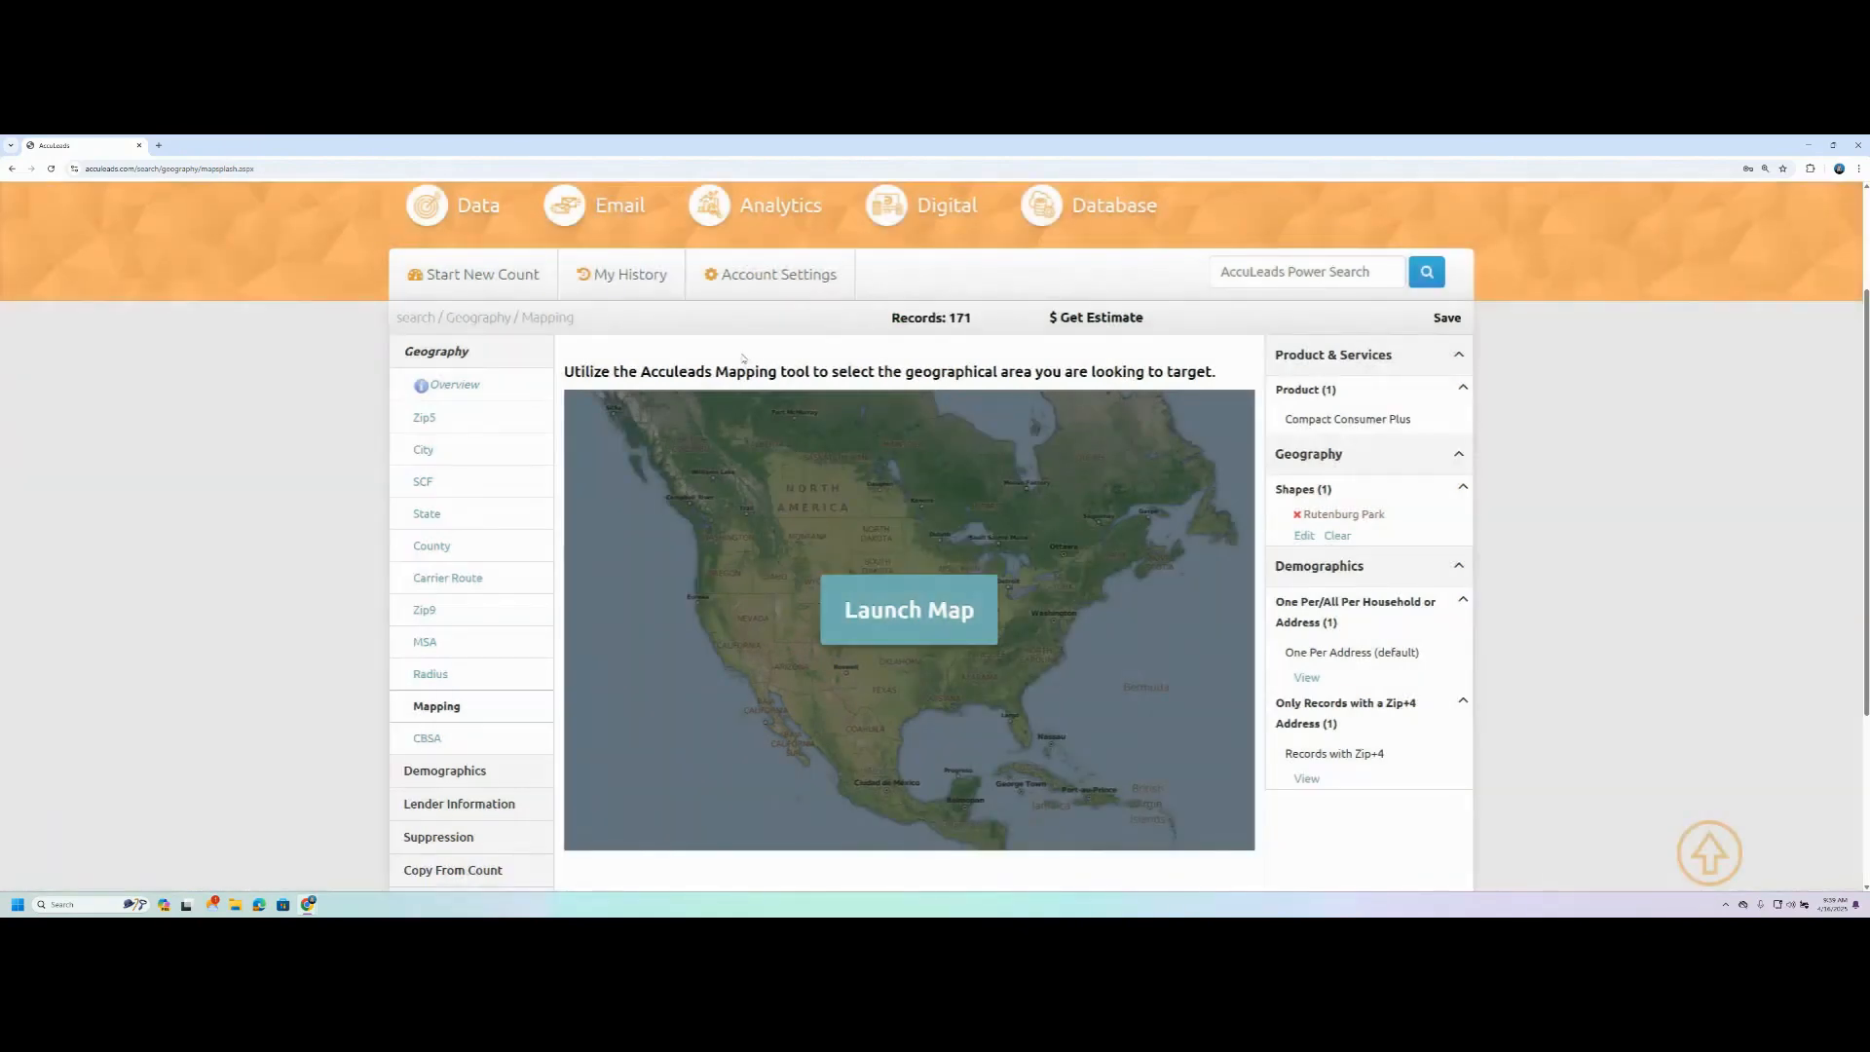
{"action": "left_click_drag", "start_coordinate": [982, 317], "coordinate": [887, 321]}
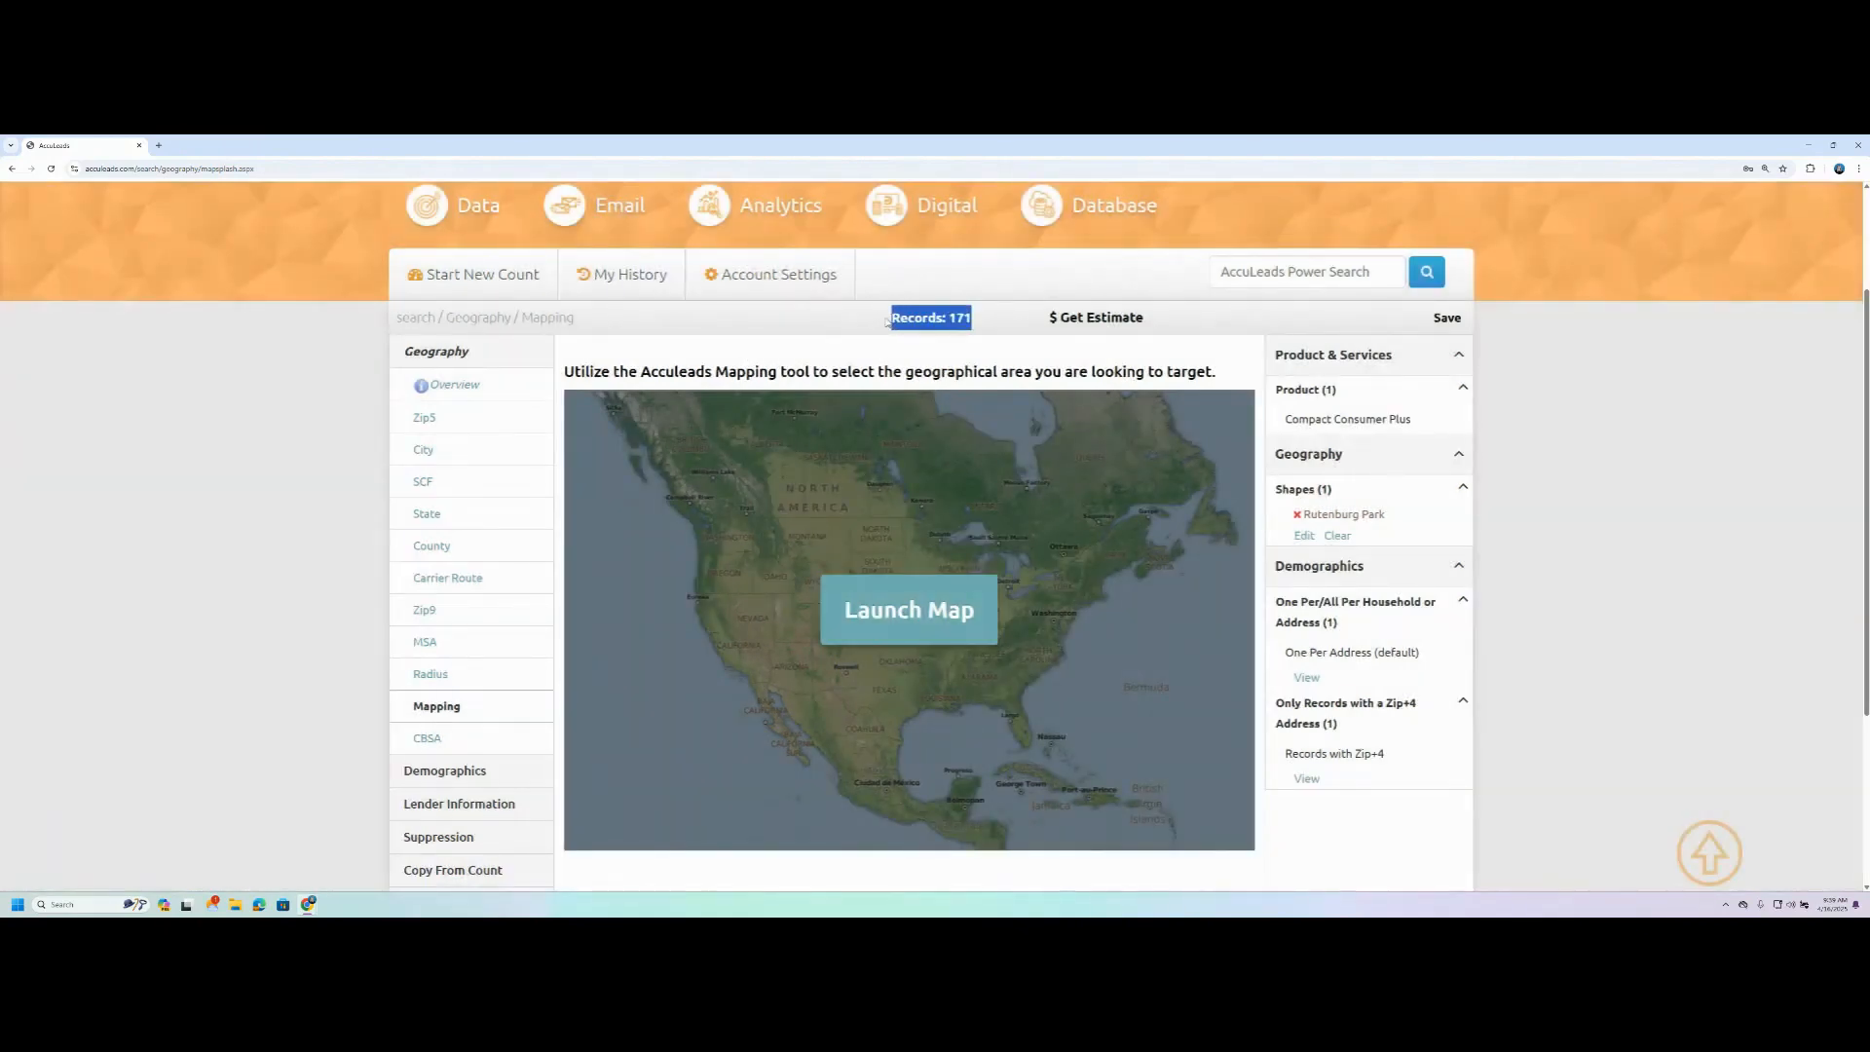
{"action": "left_click", "coordinate": [891, 342]}
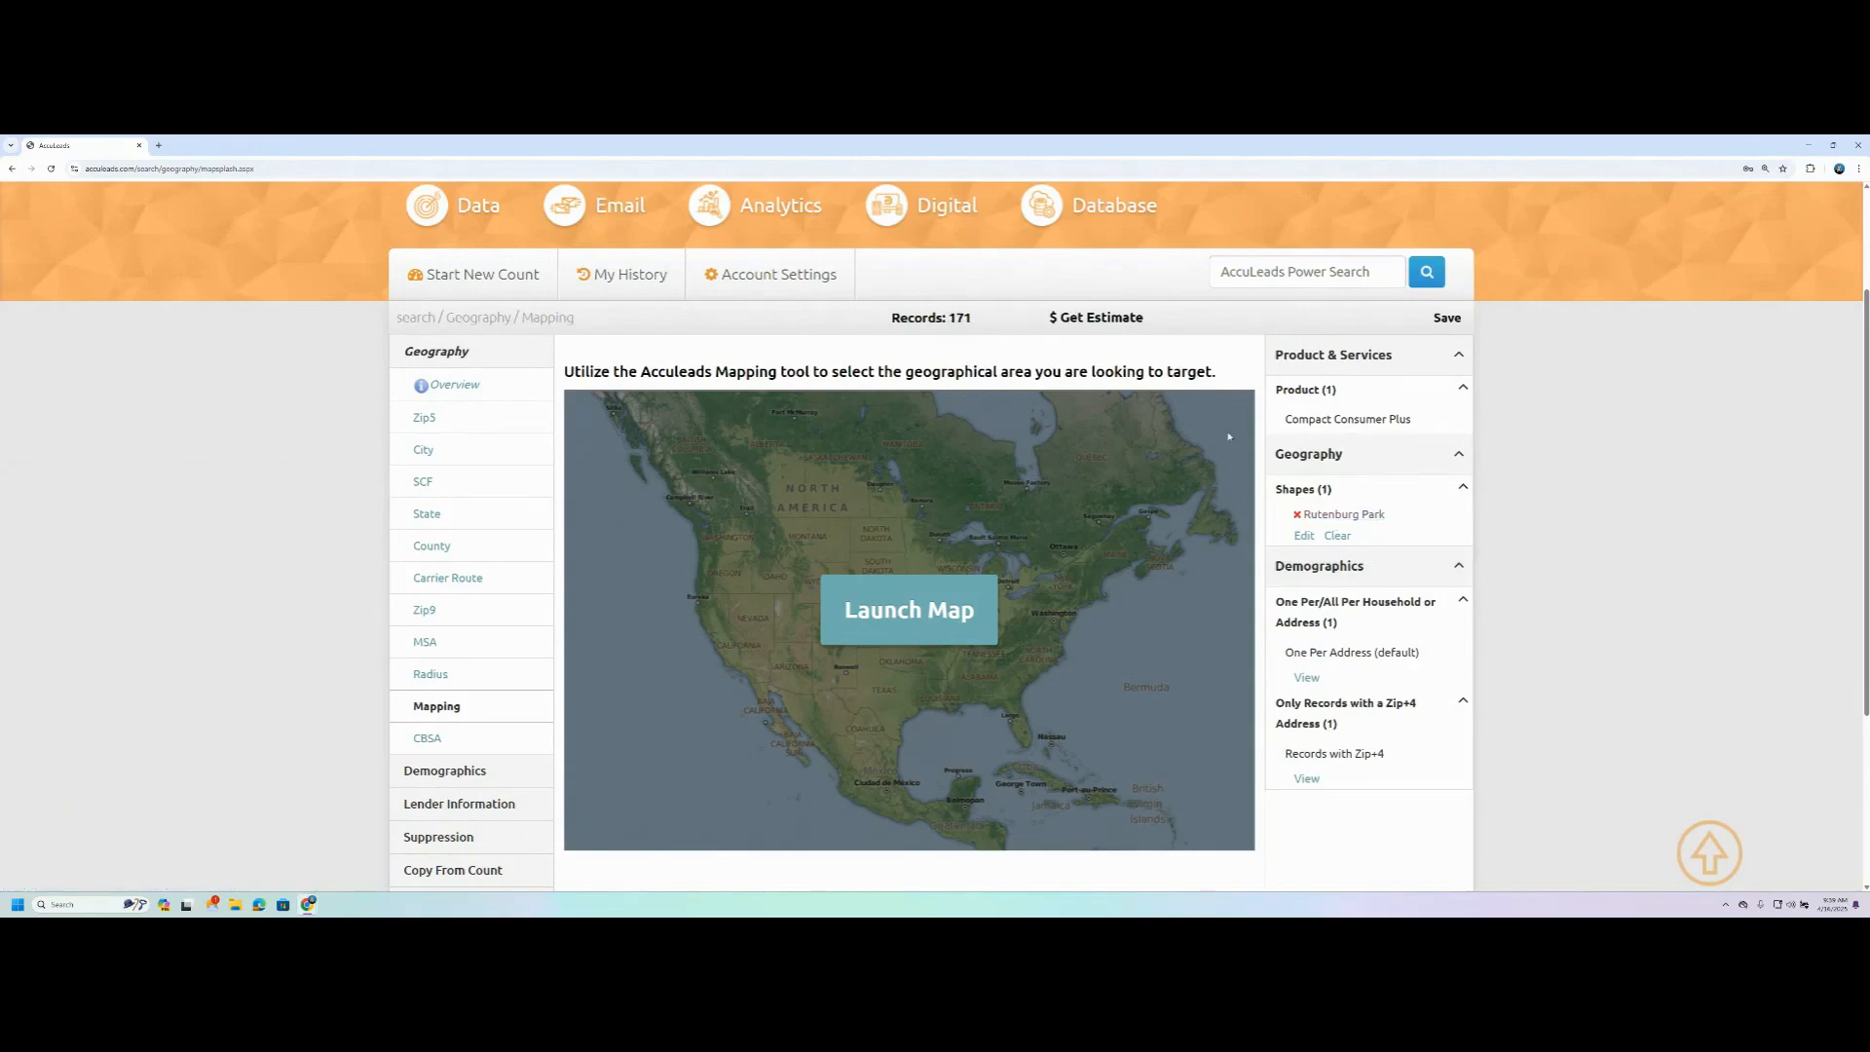
{"action": "scroll", "coordinate": [477, 789], "scroll_direction": "down", "scroll_amount": 2}
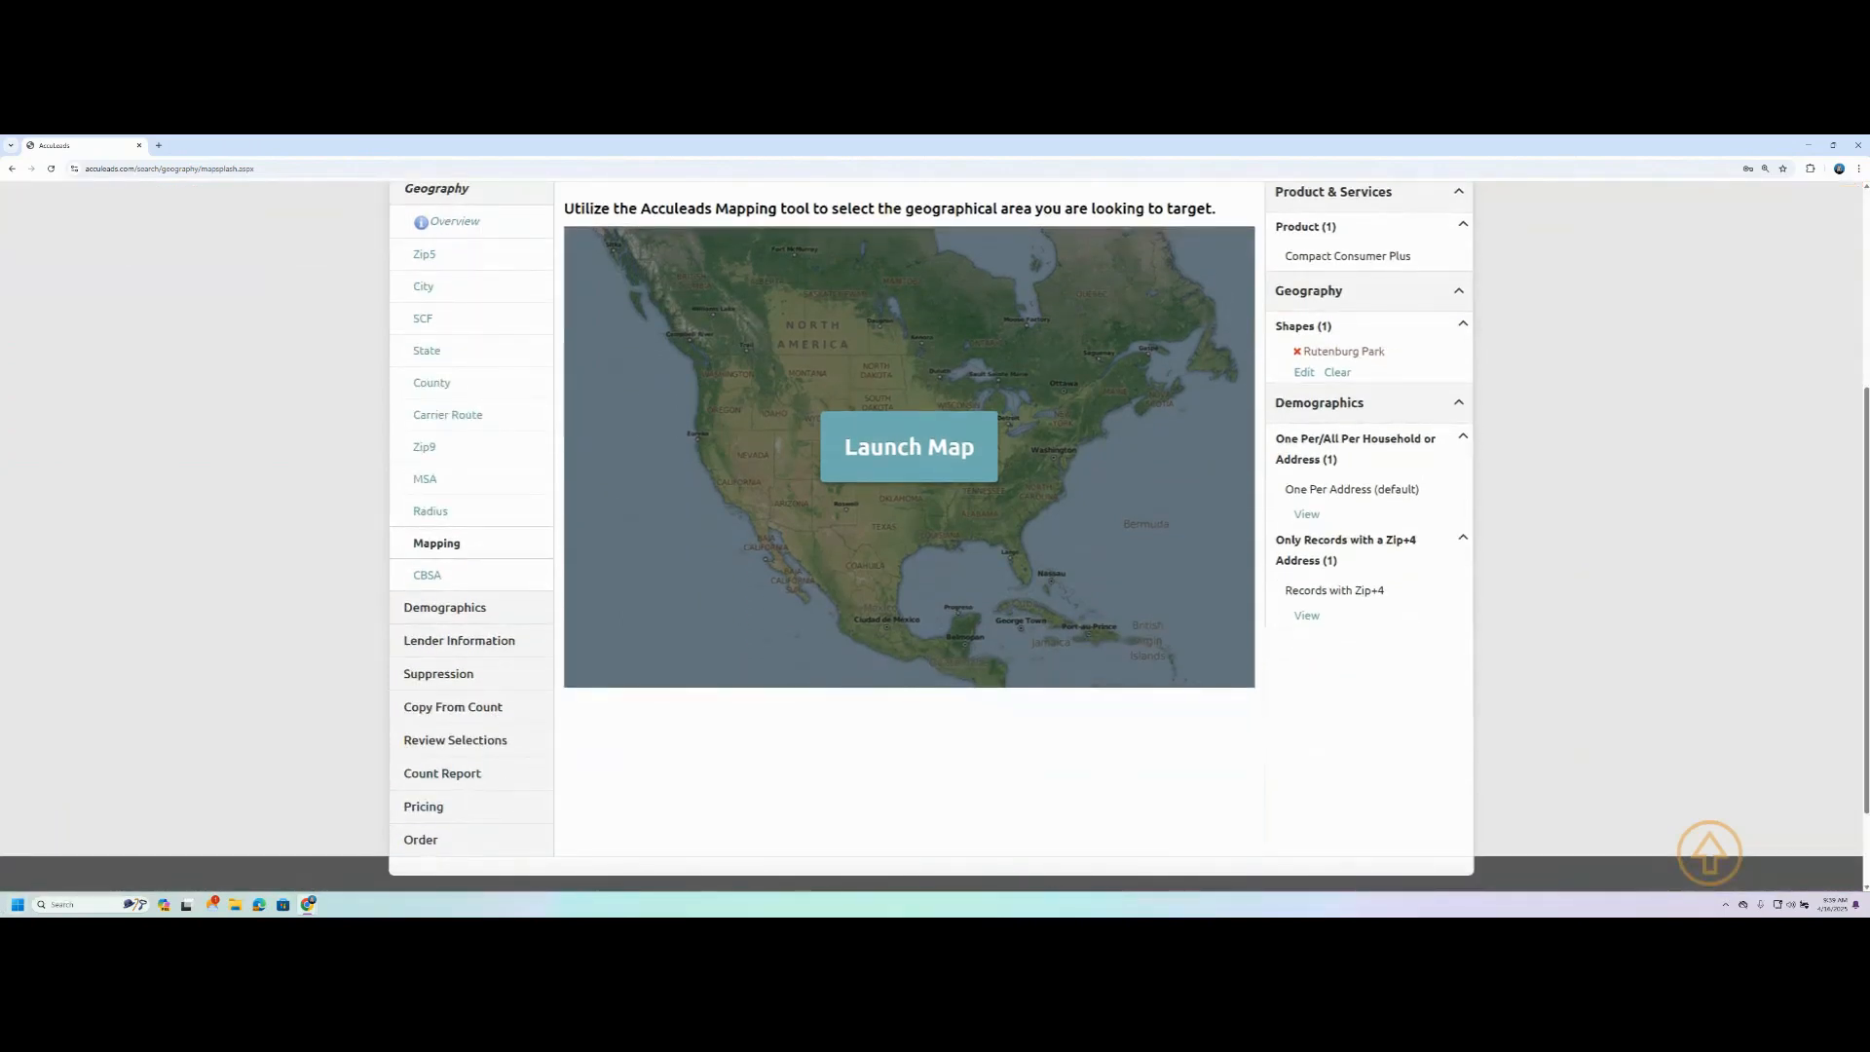
{"action": "scroll", "coordinate": [399, 576], "scroll_direction": "up", "scroll_amount": 1}
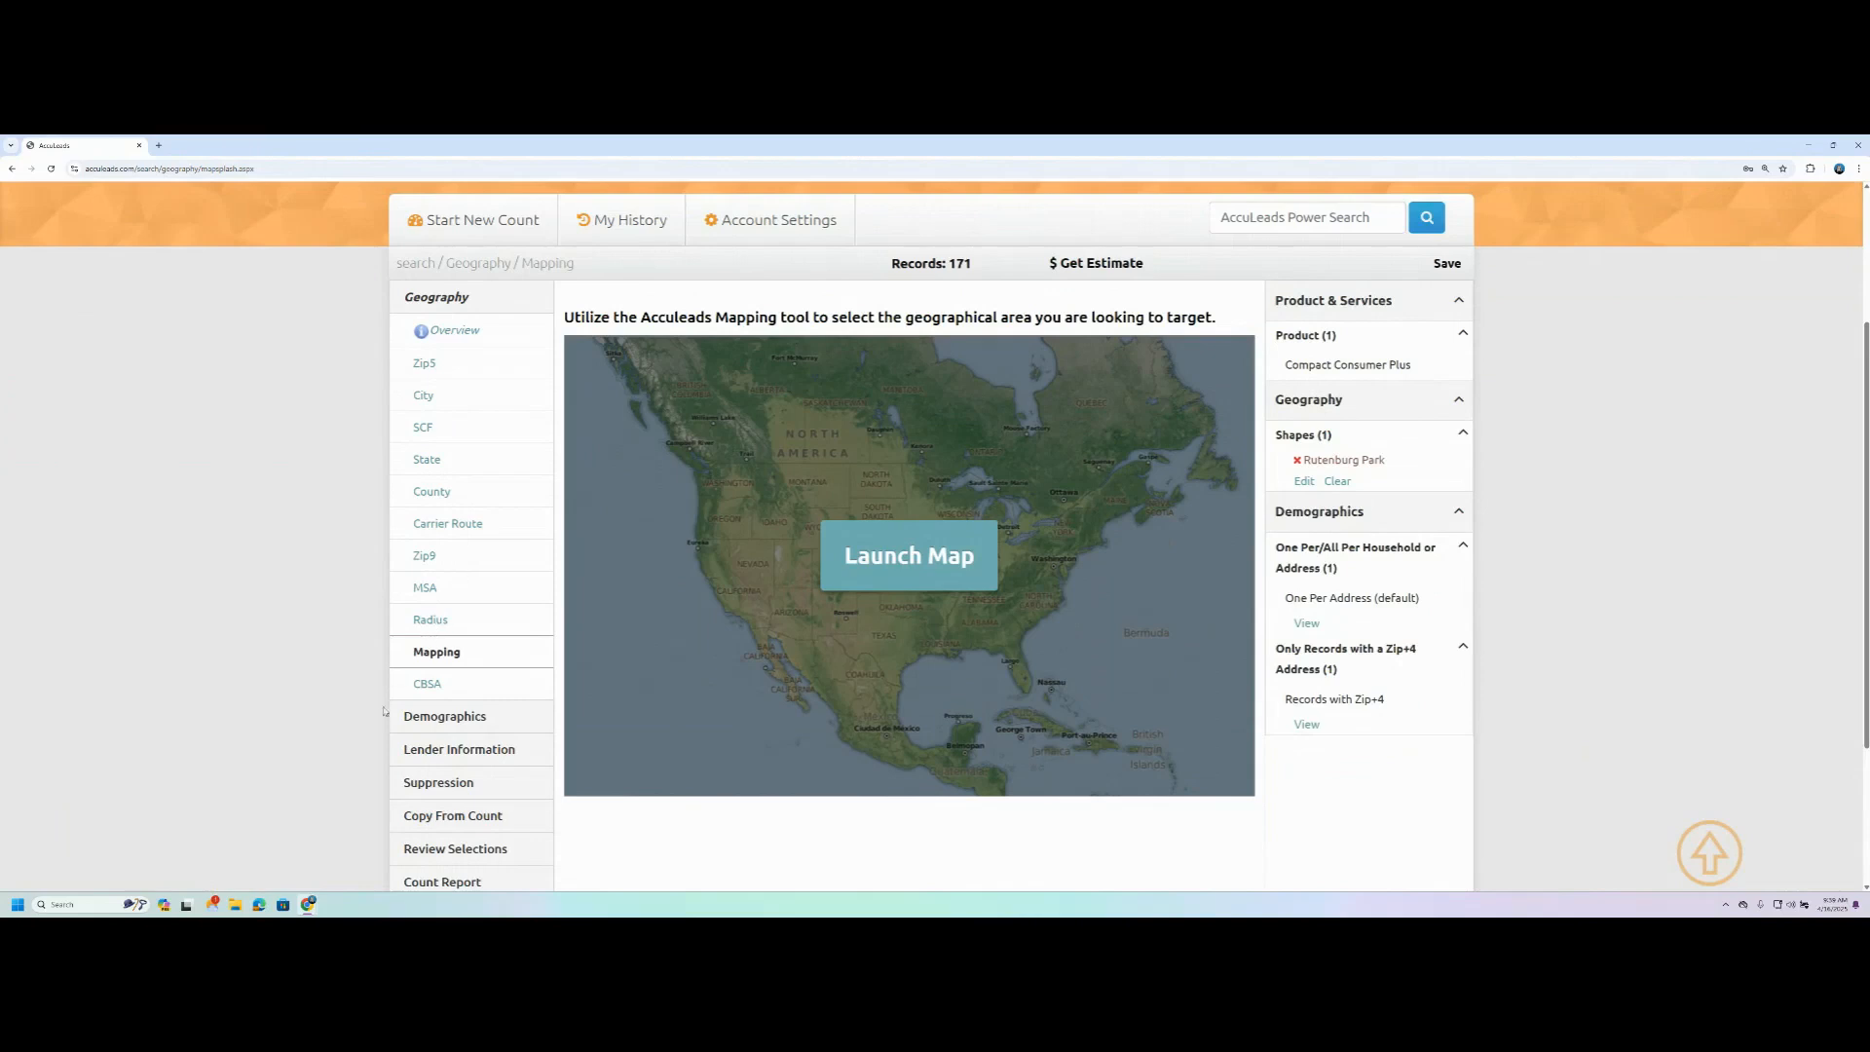
{"action": "scroll", "coordinate": [323, 593], "scroll_direction": "up", "scroll_amount": 1}
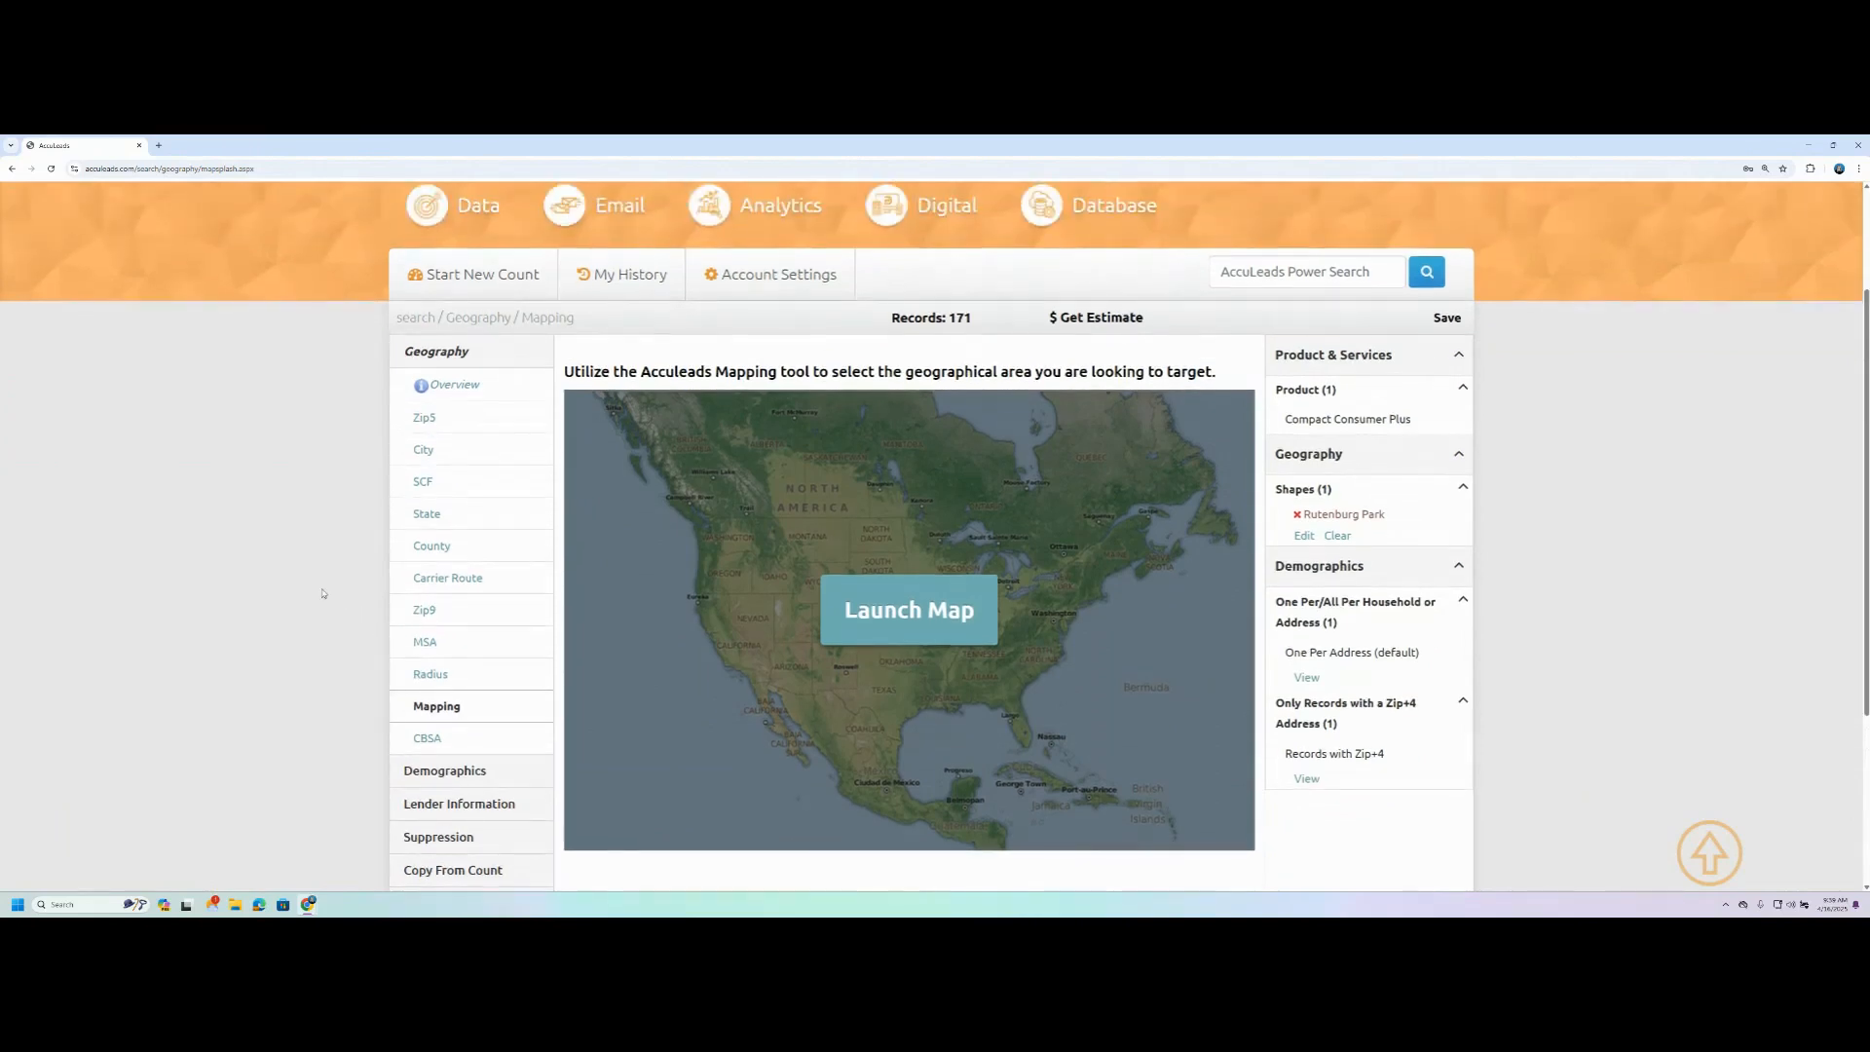